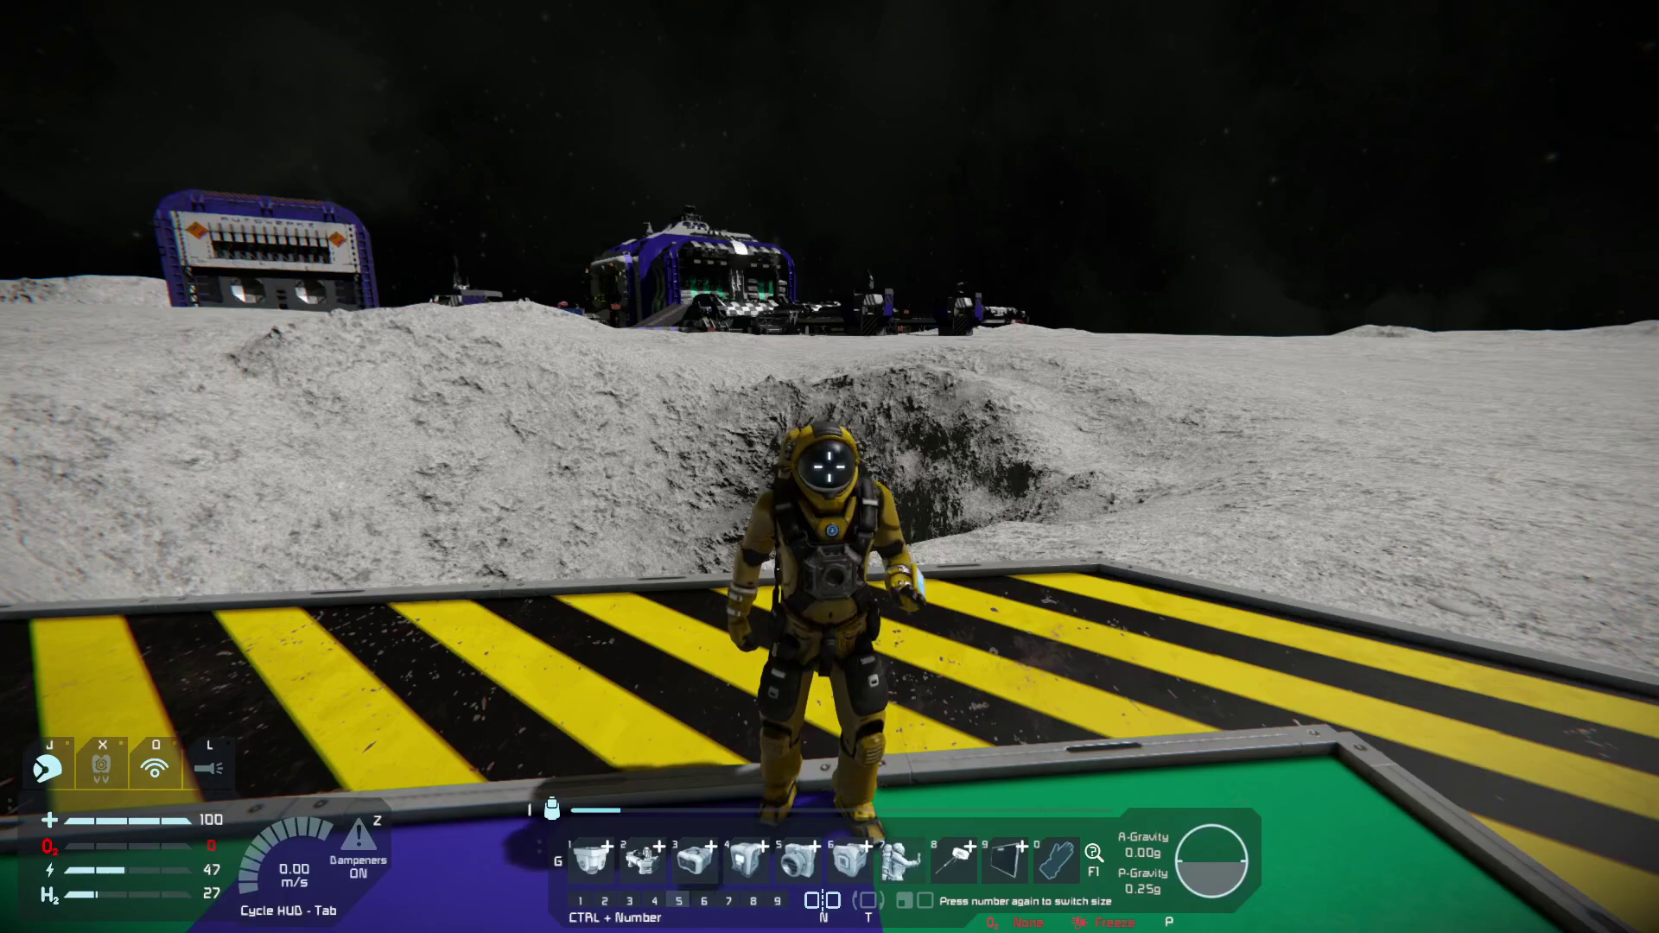
# Walk the astronaut onto the checkered pad in first-person view, heading toward the reactor.
pyautogui.press('8')
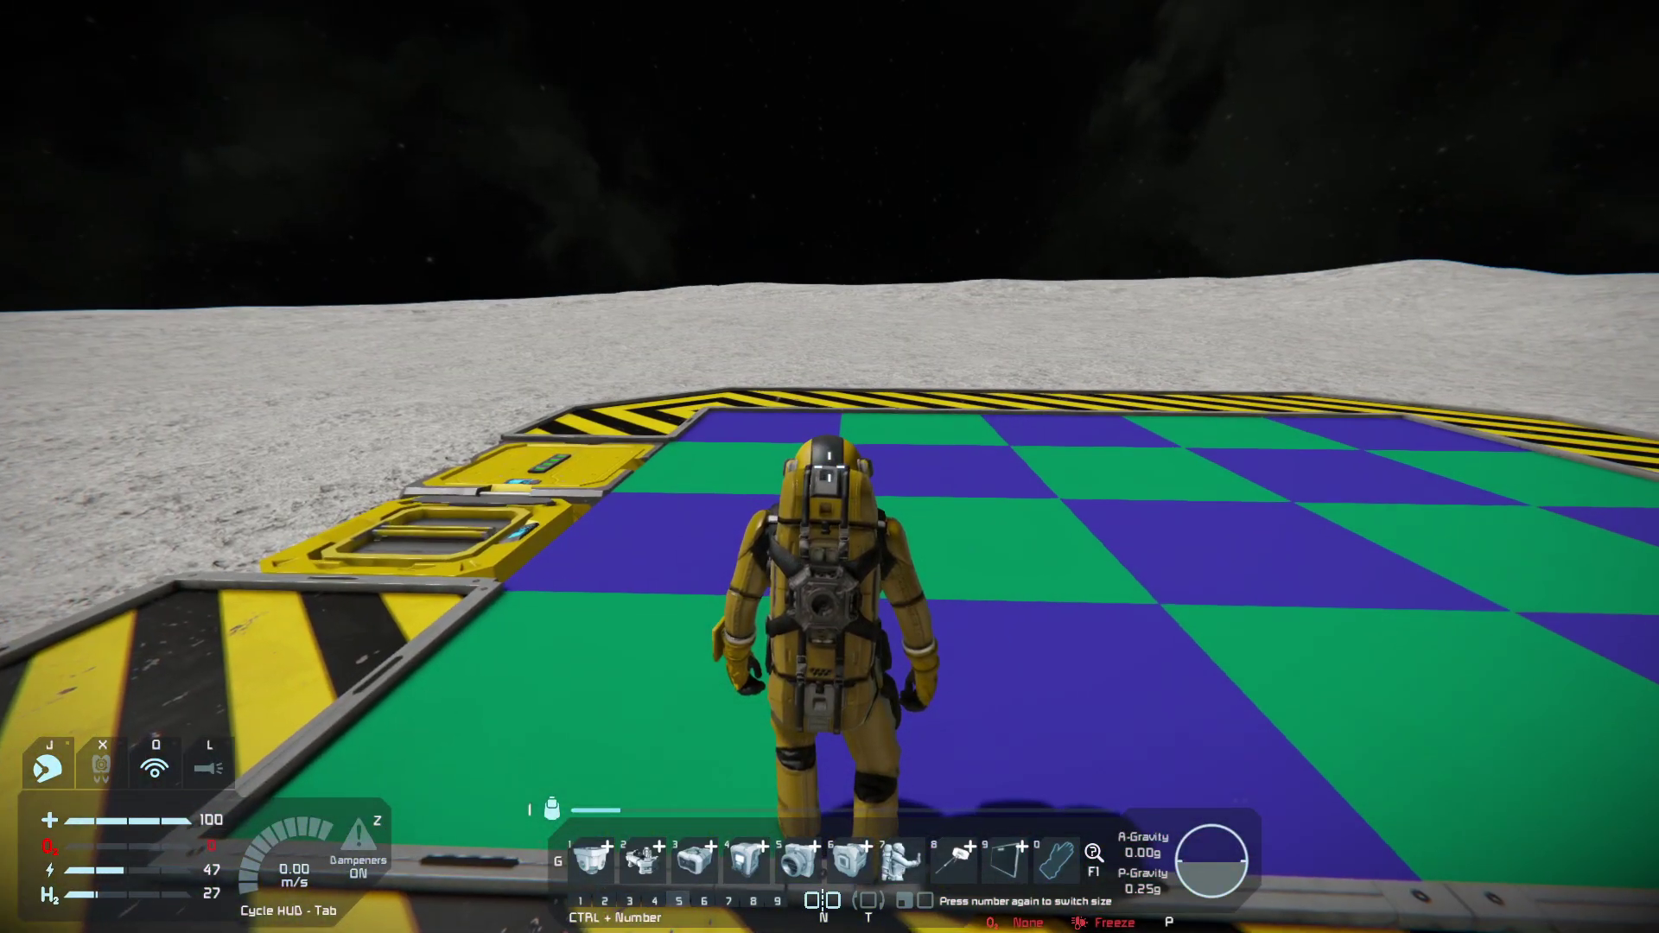
pyautogui.press('w')
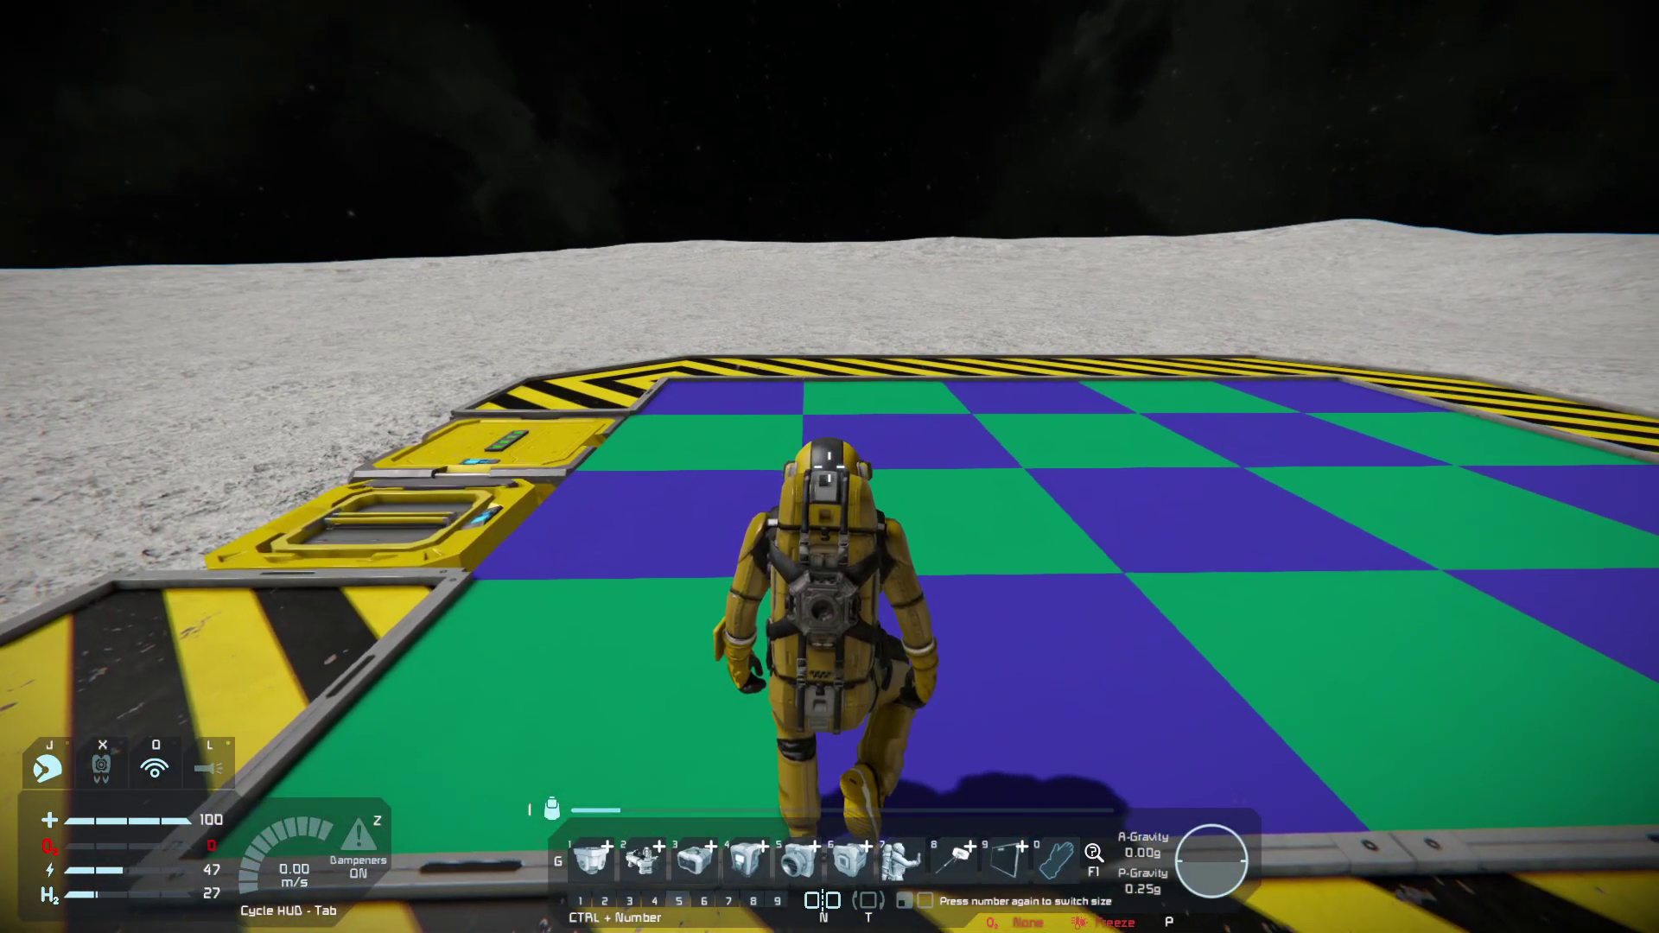
pyautogui.press('v')
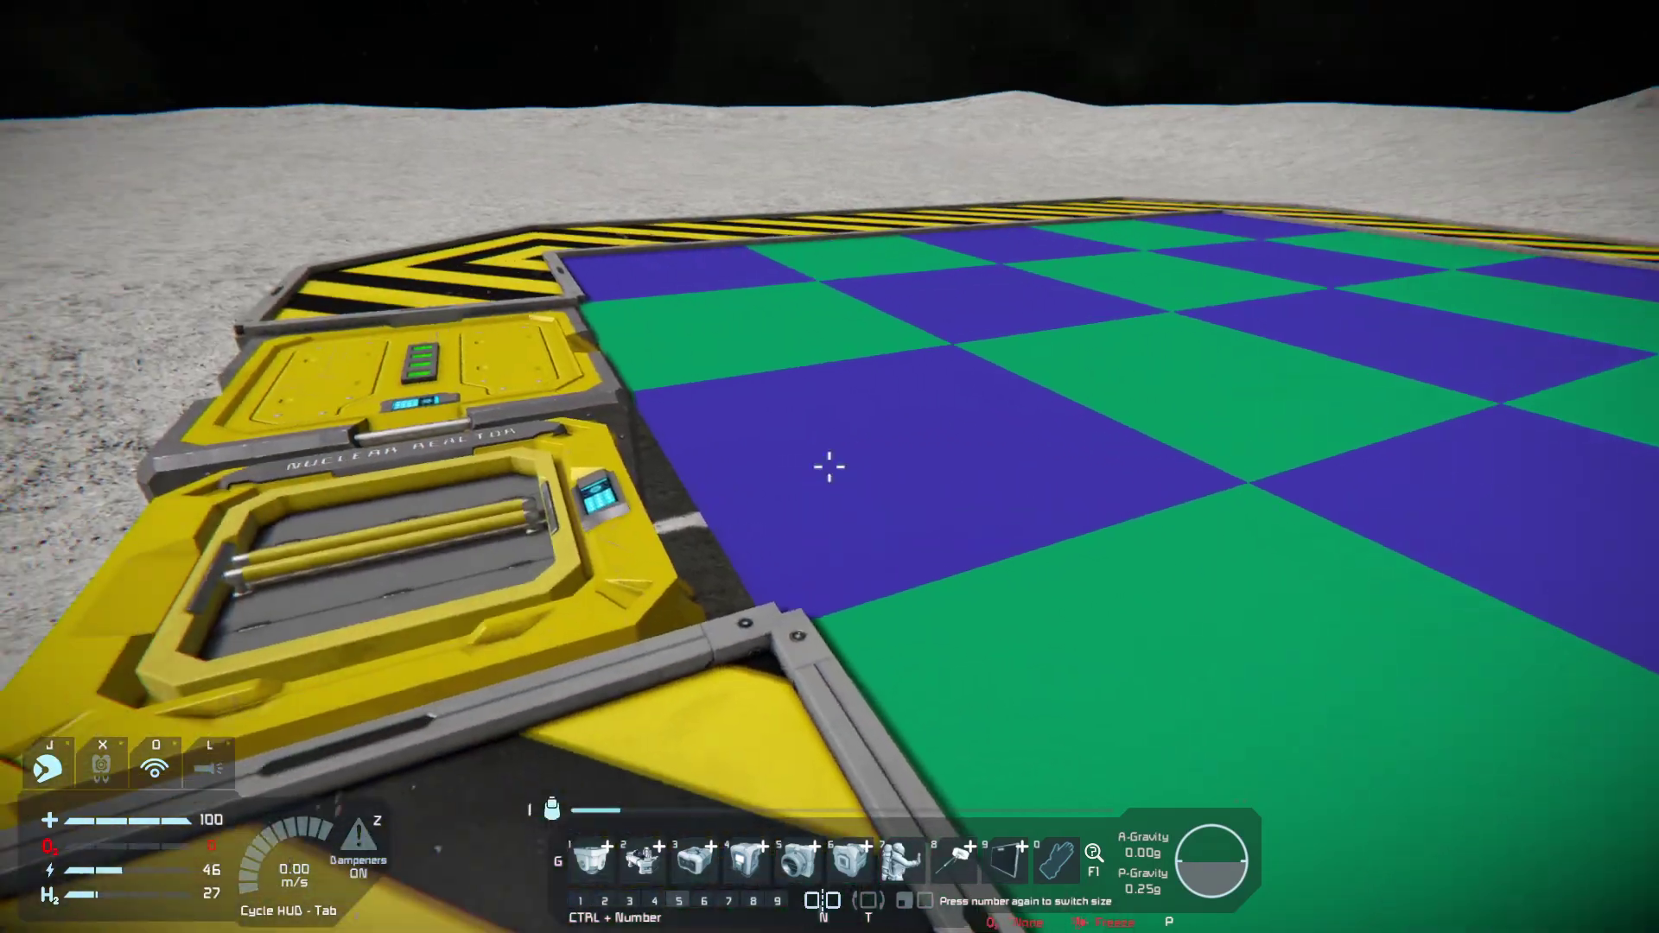
pyautogui.press('a')
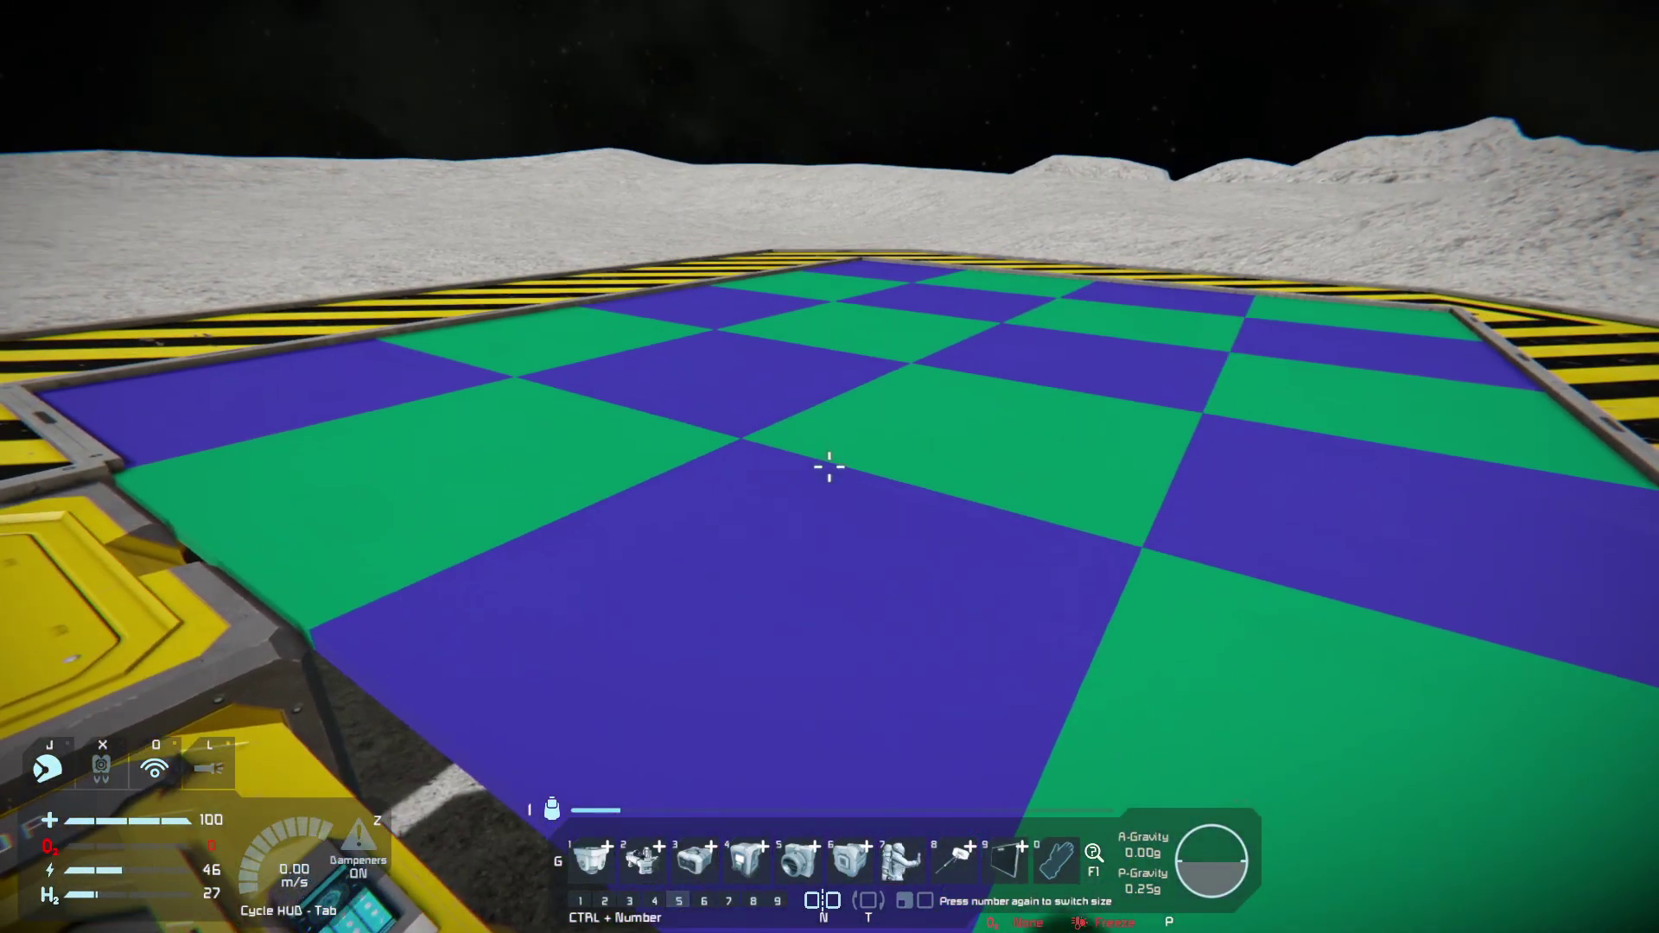
# Place a control seat on the checkered pad, rotating it into position.
pyautogui.press('4')
pyautogui.press('w')
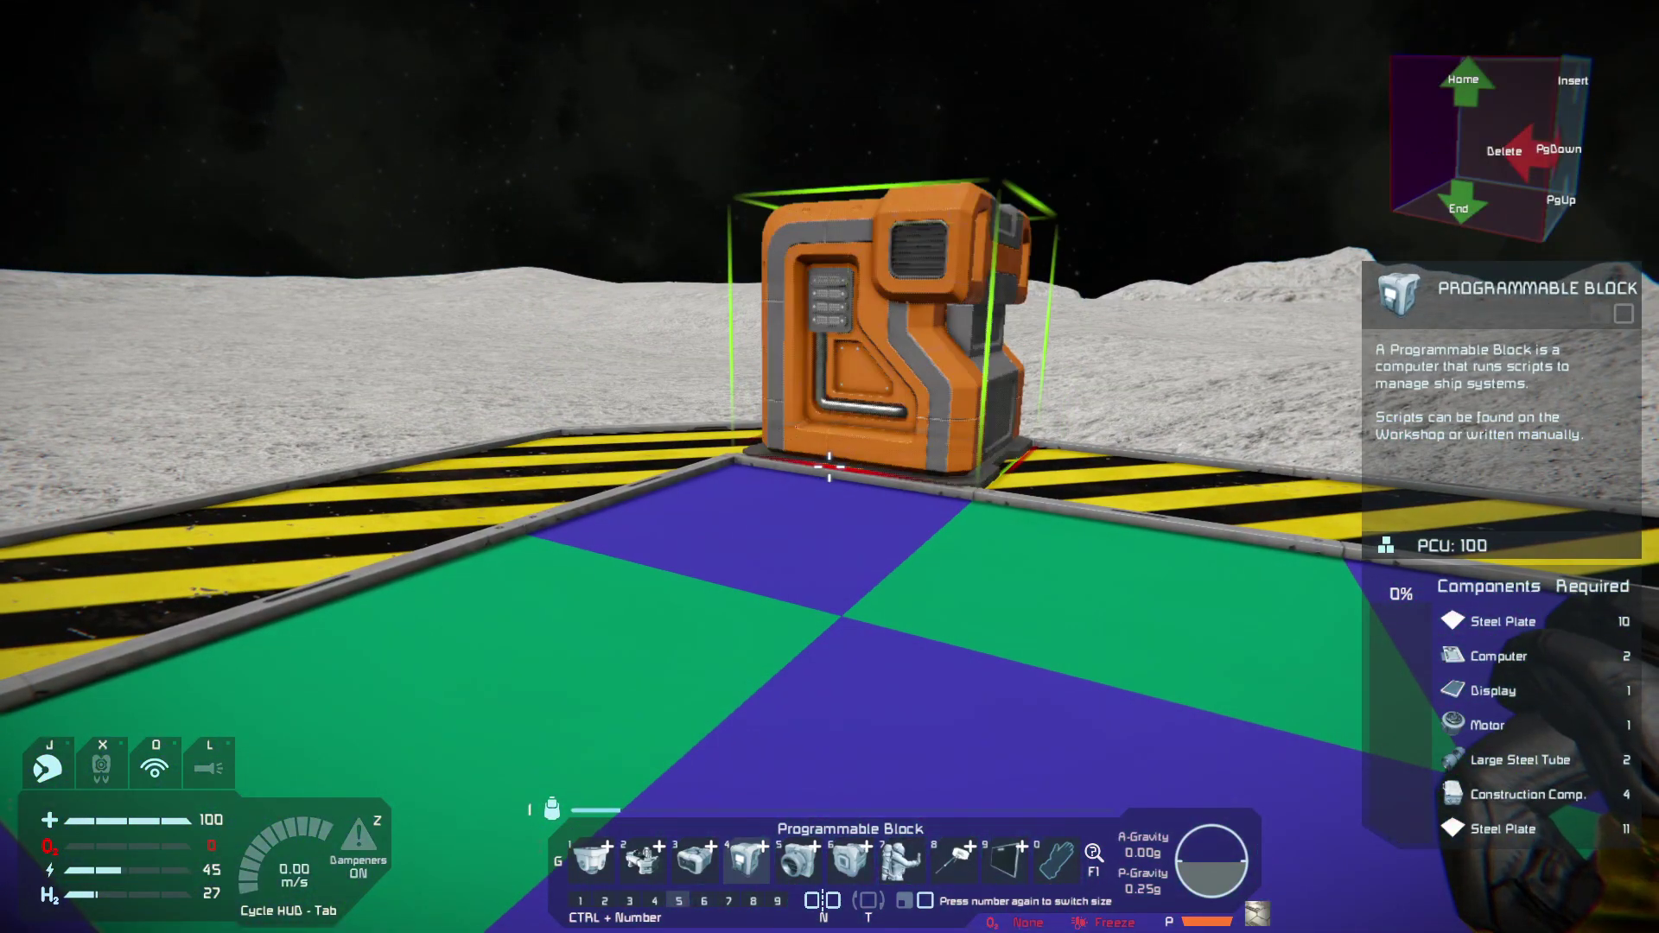
pyautogui.keyDown('ctrl'); pyautogui.scroll(-5, 829, 466); pyautogui.keyUp('ctrl')
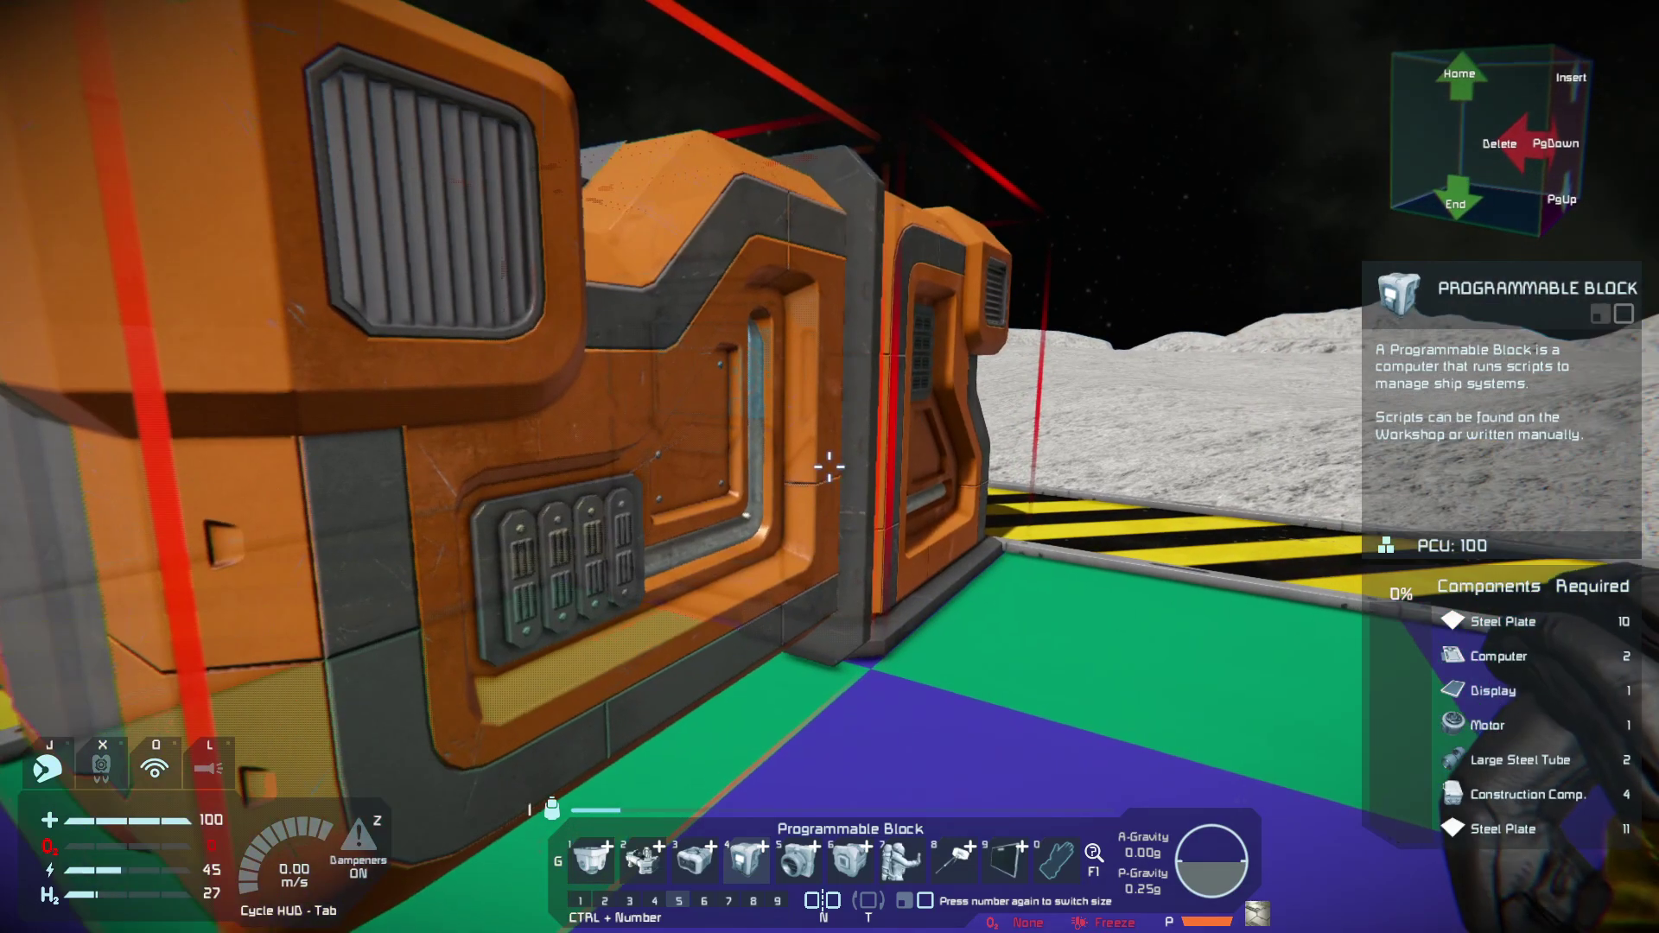
pyautogui.press('0')
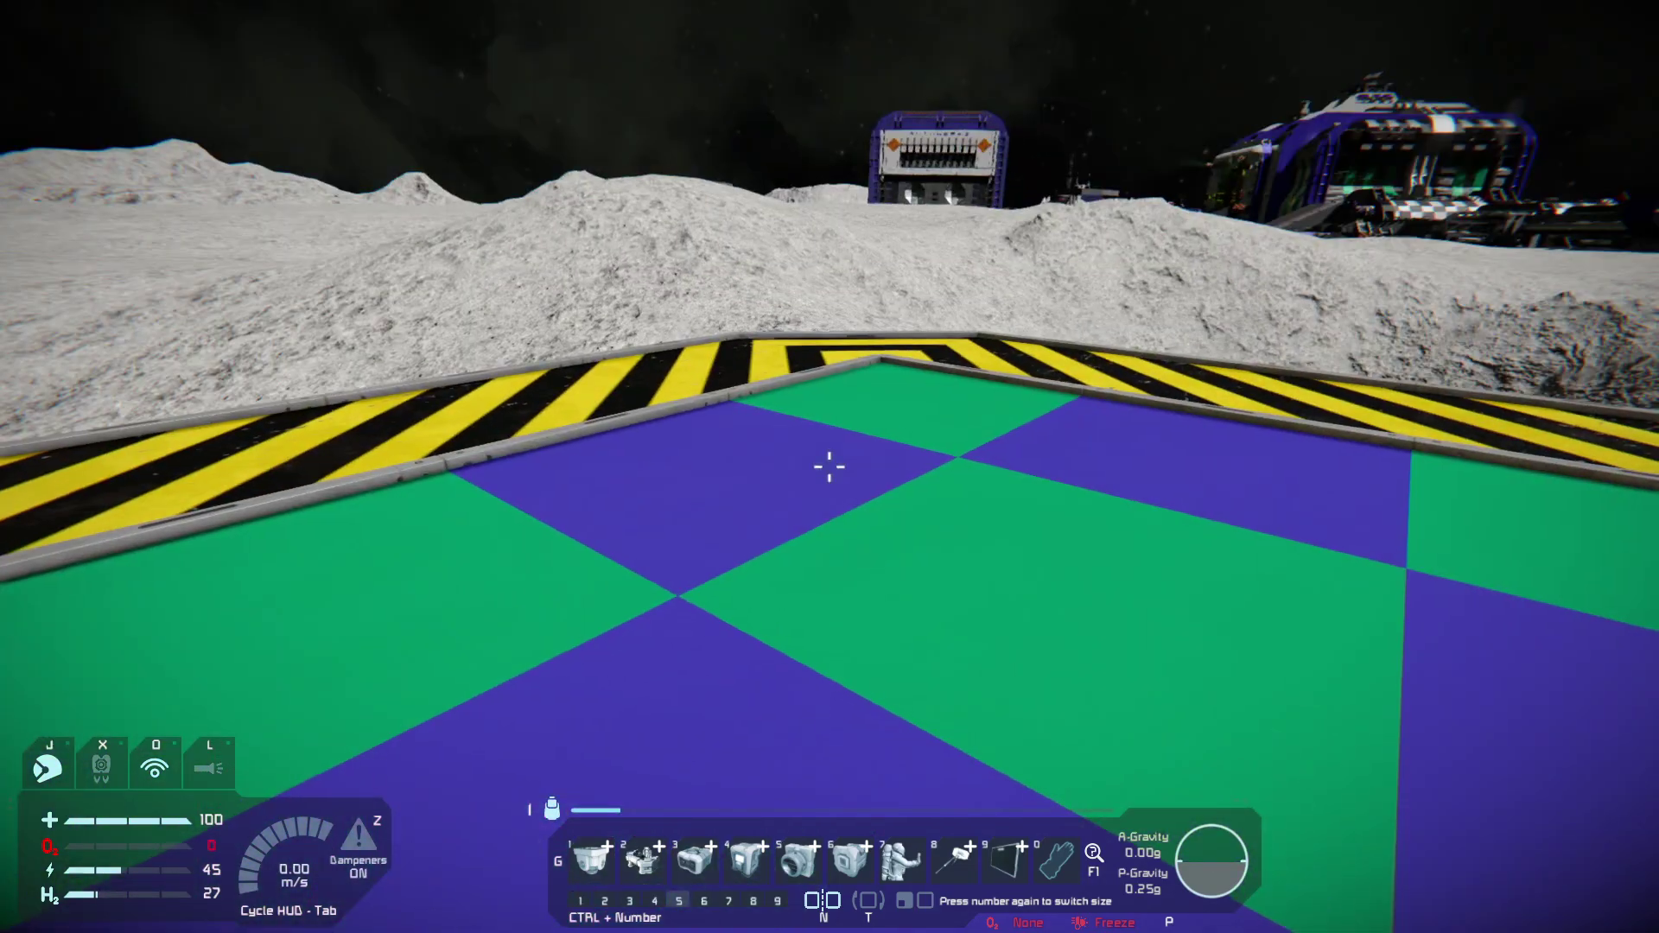
pyautogui.press('2')
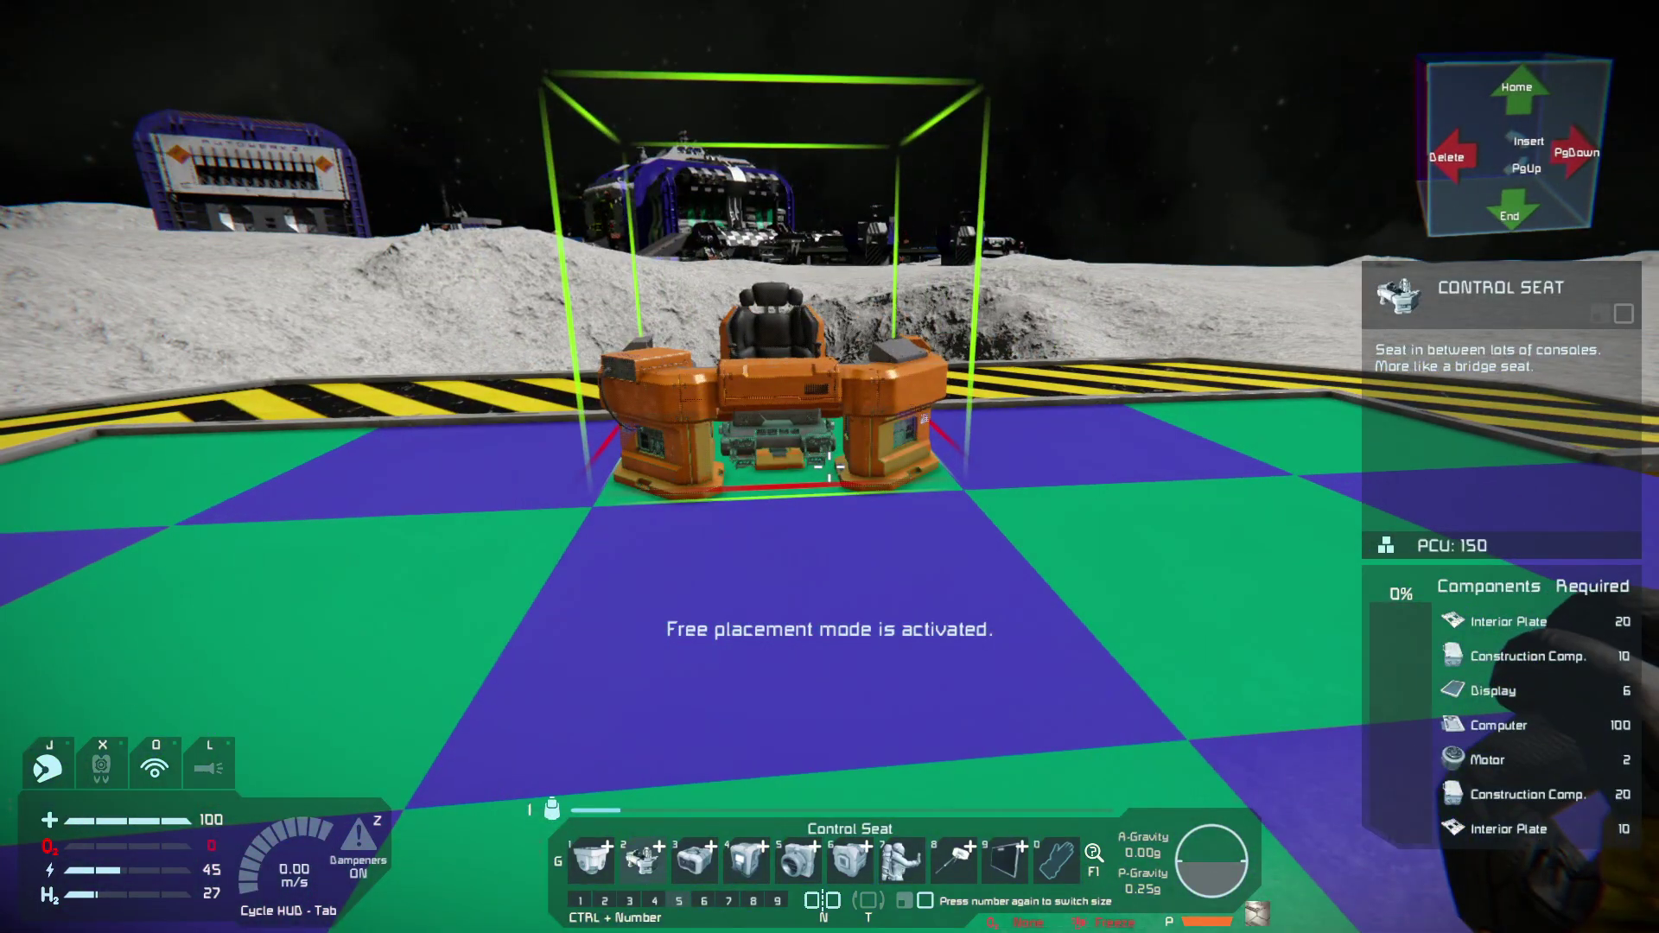
pyautogui.press('Insert')
pyautogui.press('0')
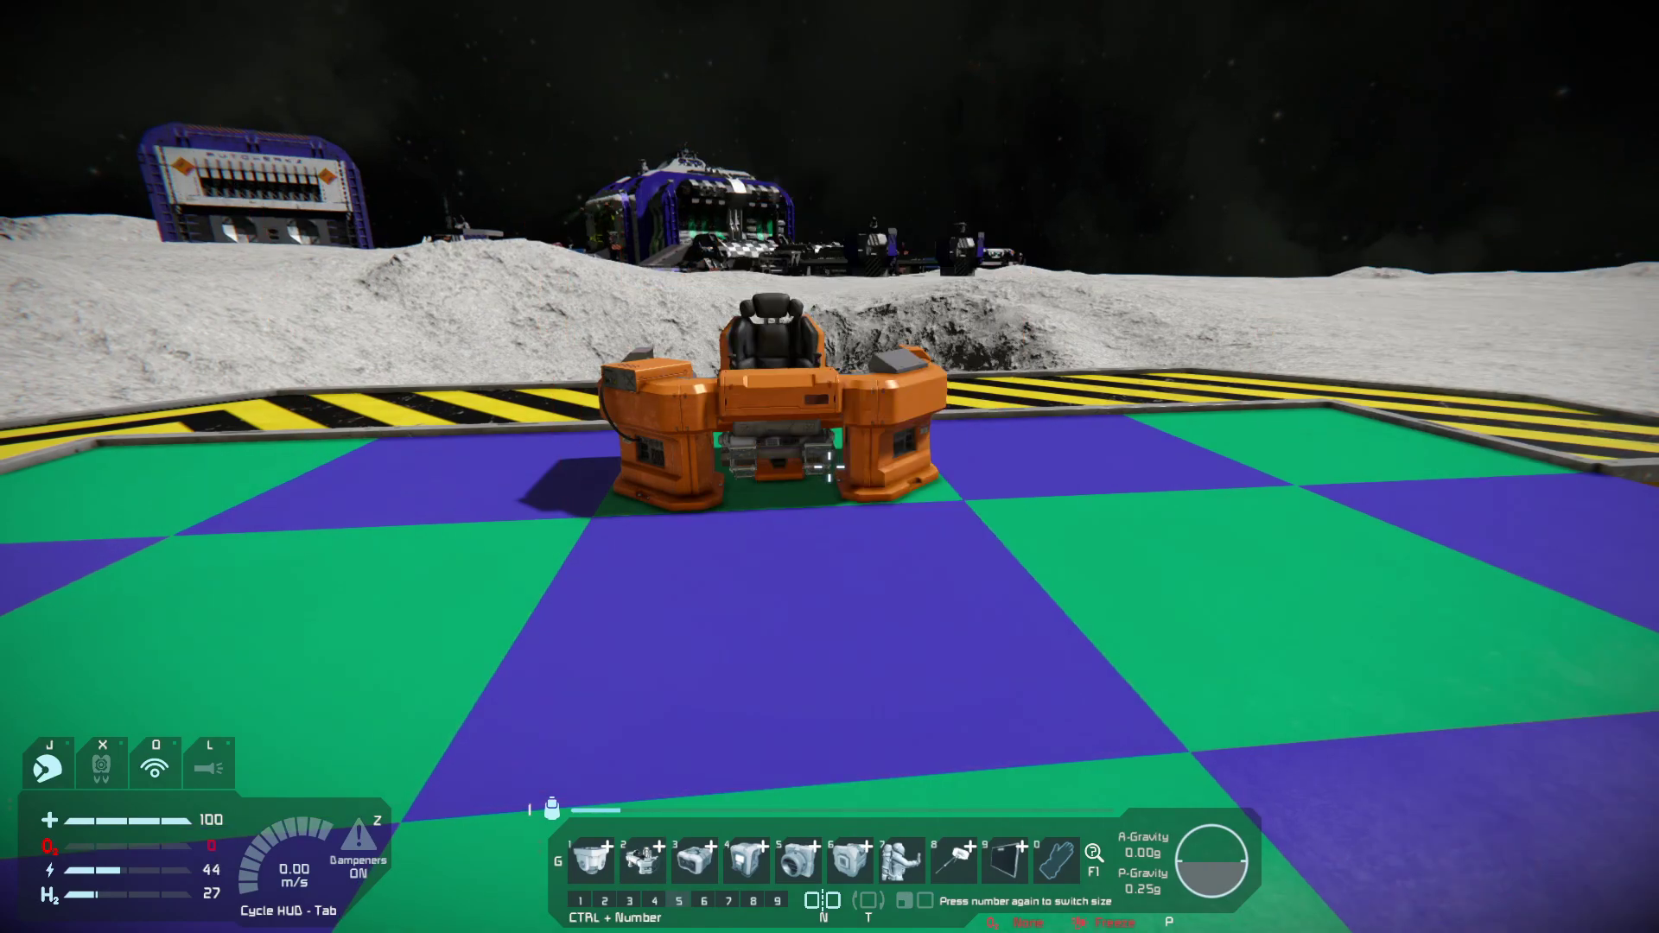
# Place double corner lights on the pad next to the control seat.
pyautogui.press('s')
pyautogui.press('5')
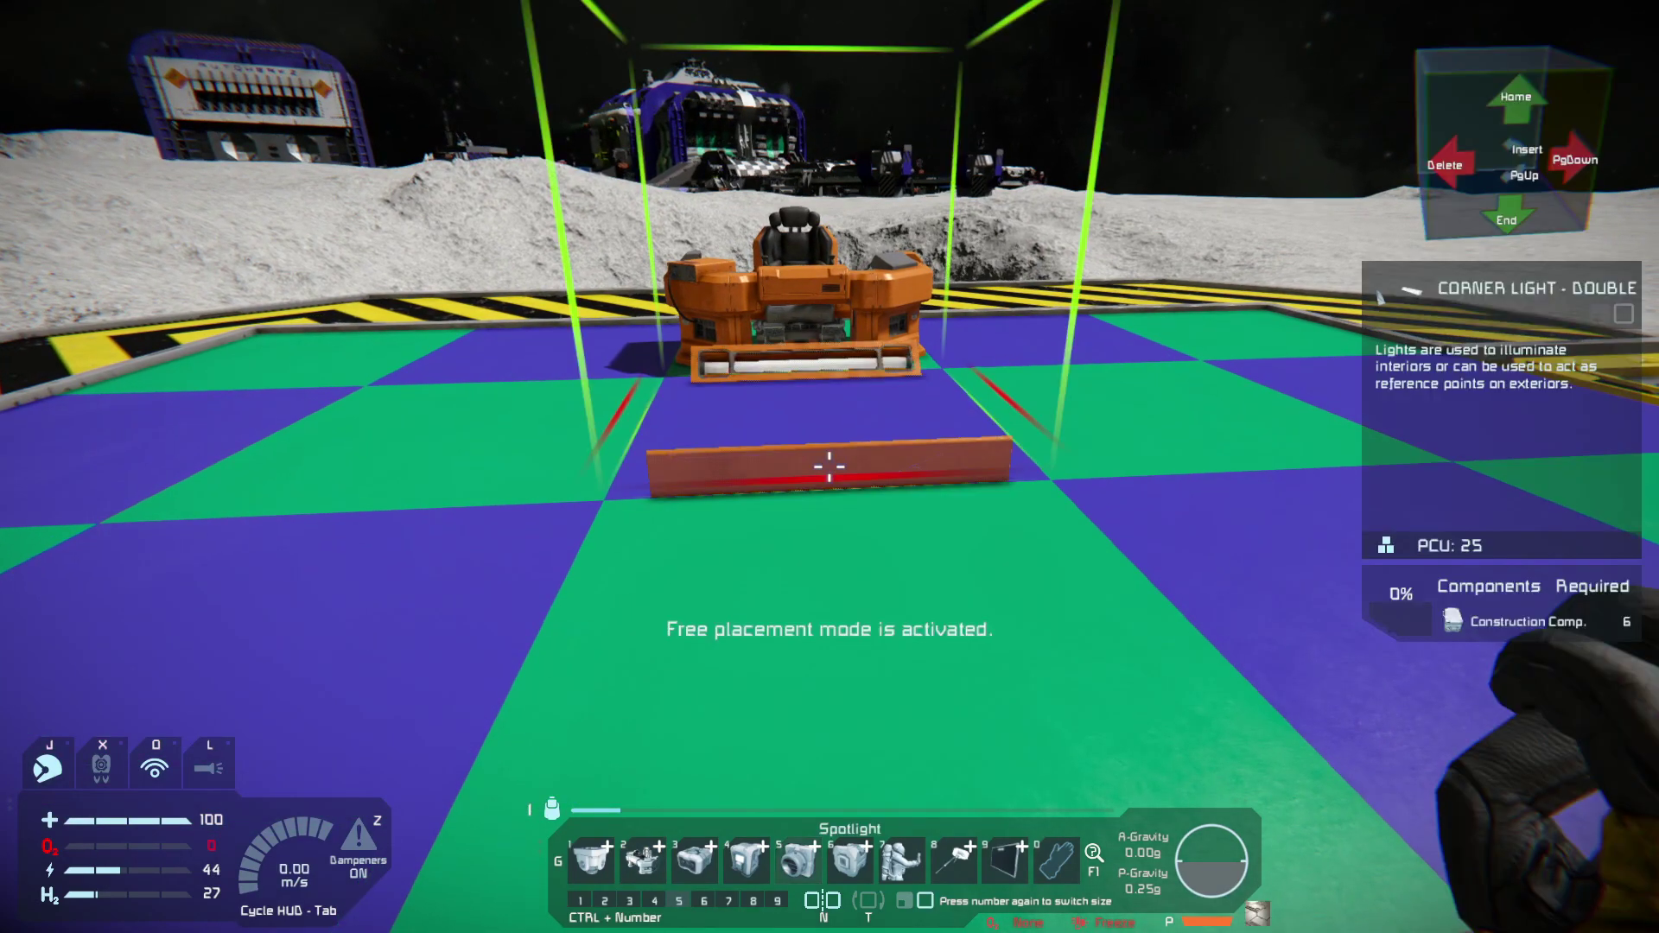
pyautogui.click(829, 466)
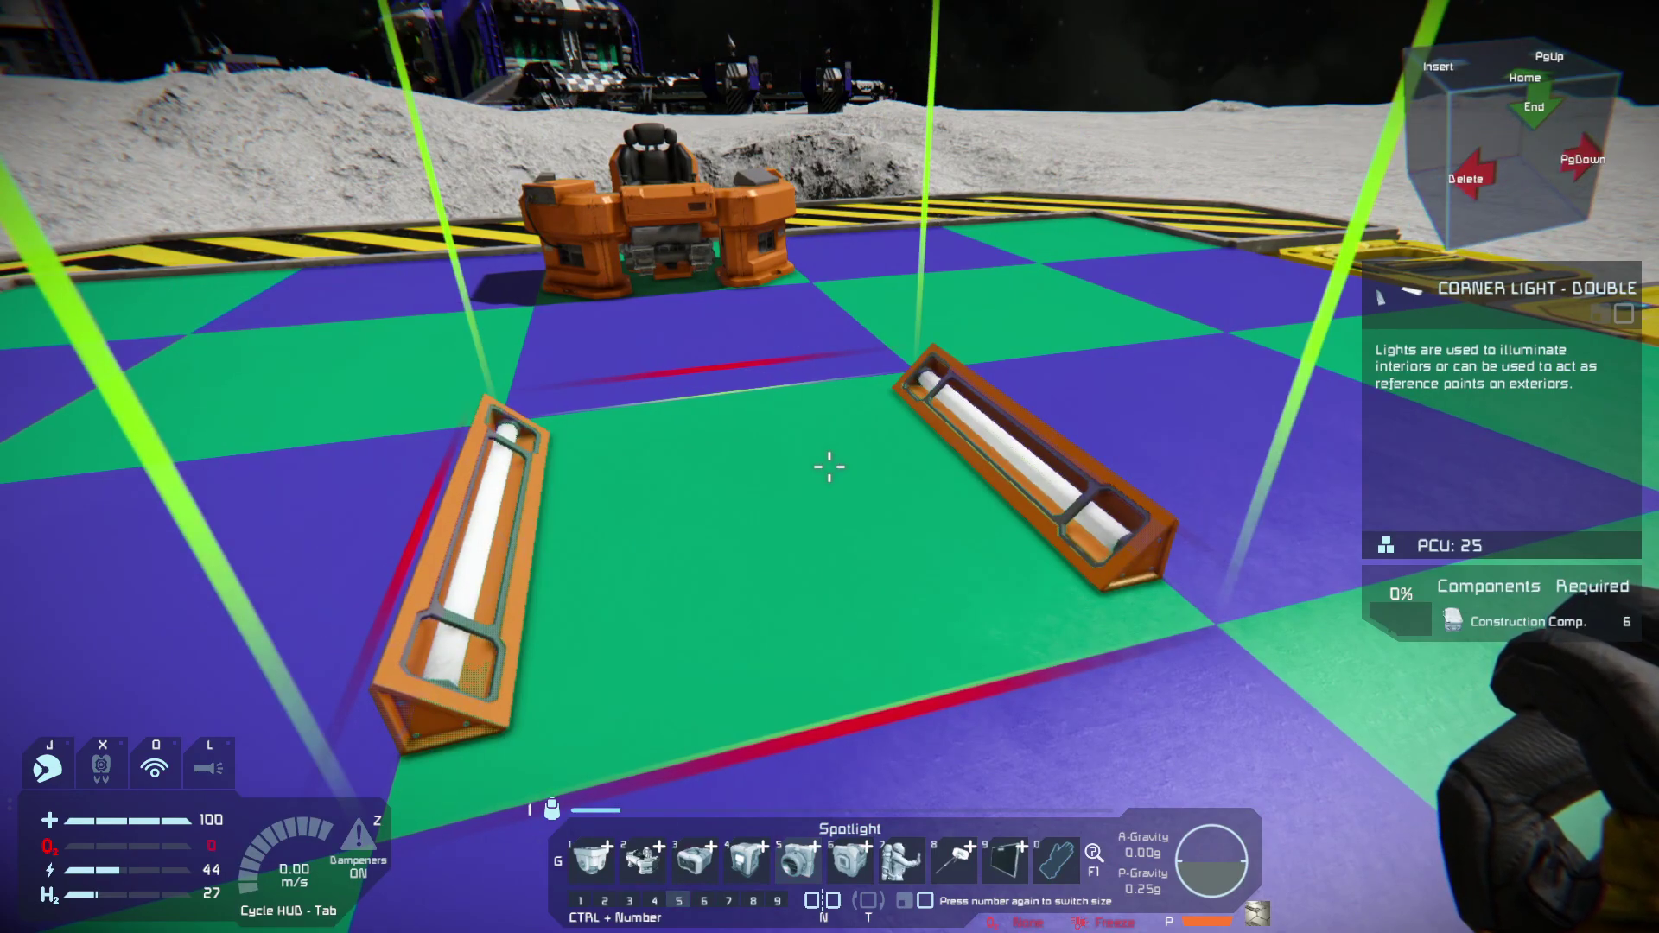
pyautogui.press('w')
pyautogui.press('Home')
# Walk up to Programmable Block 3 and bring up its code editor.
pyautogui.press('0')
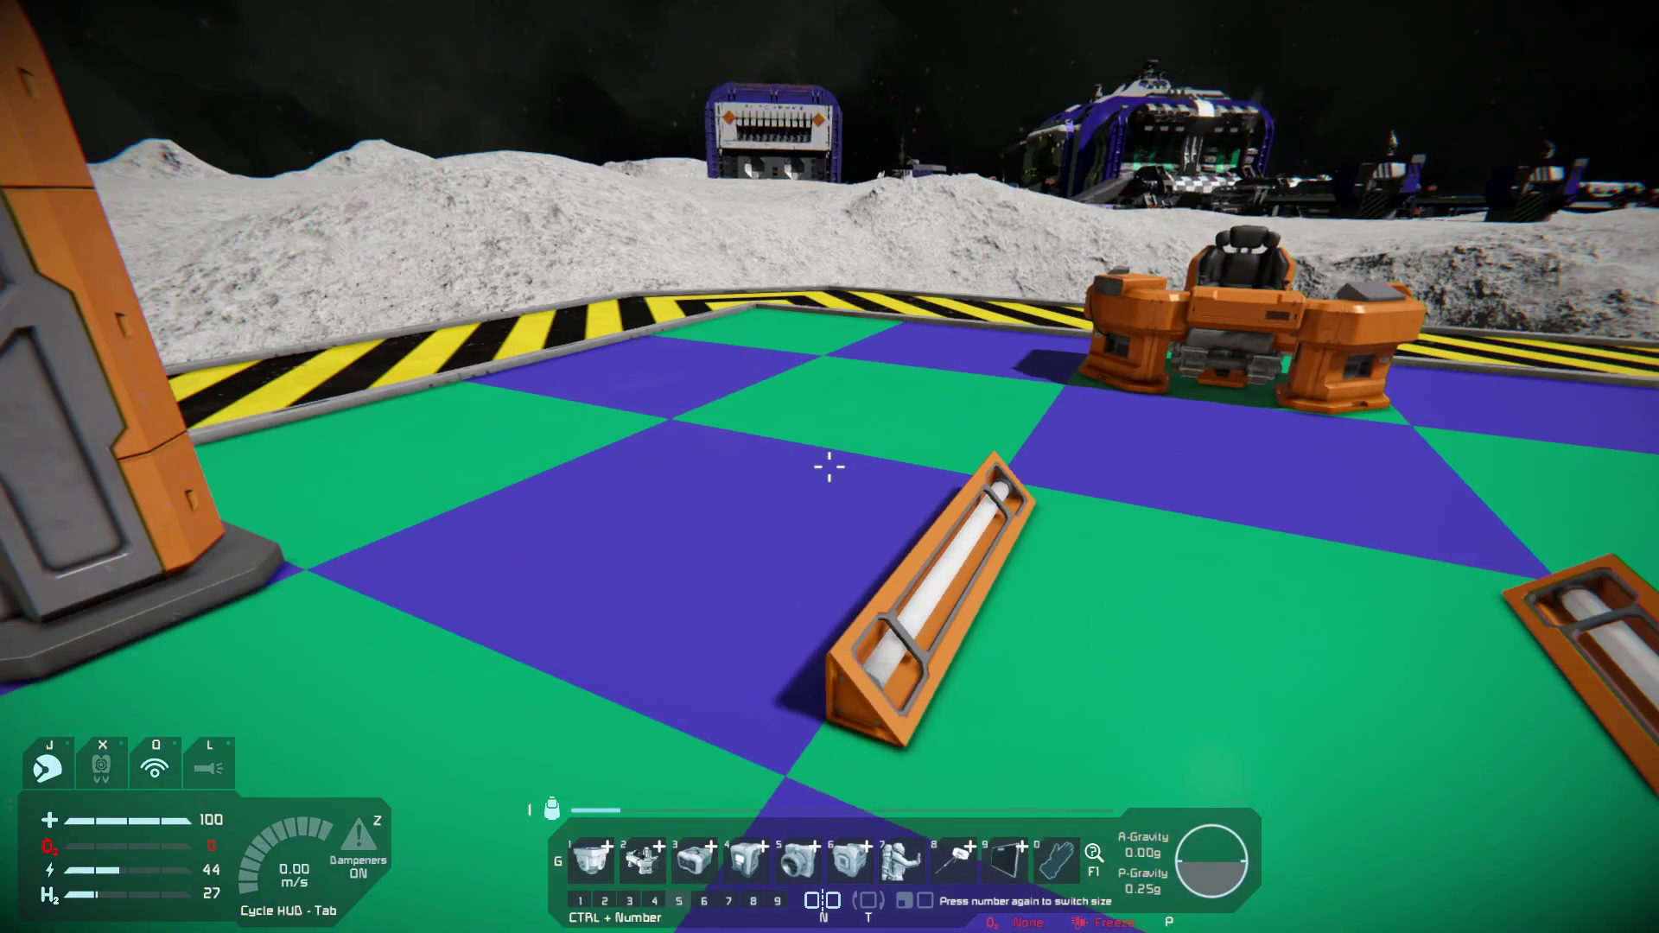
pyautogui.press('w')
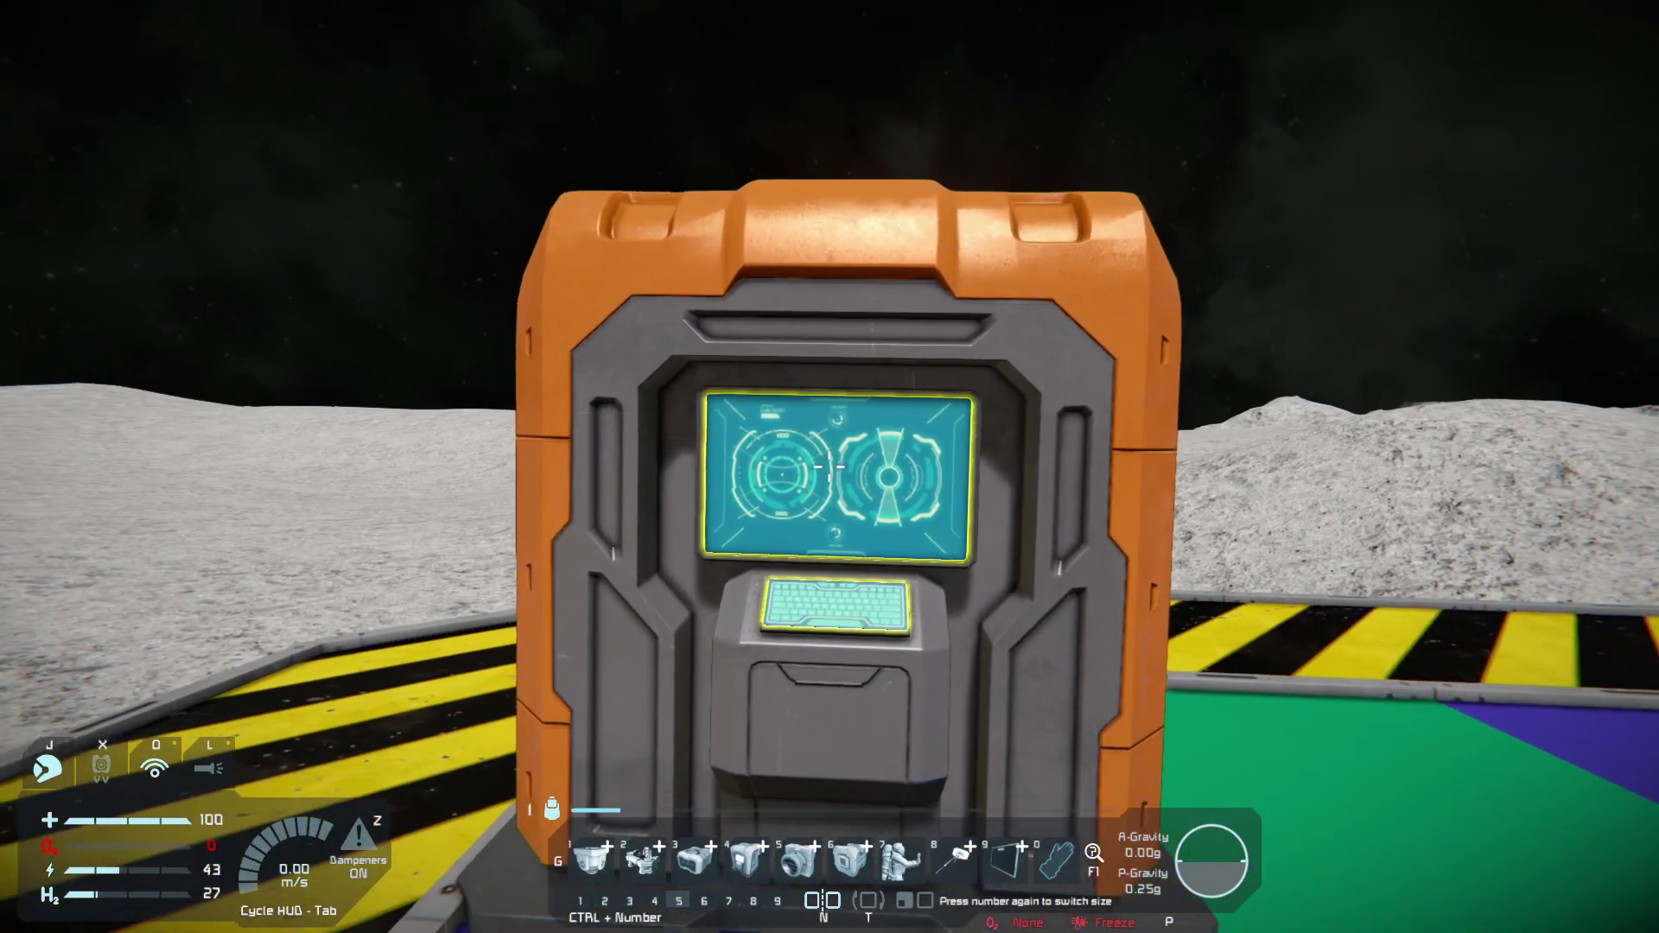
pyautogui.press('f')
pyautogui.scroll(-2, 812, 467)
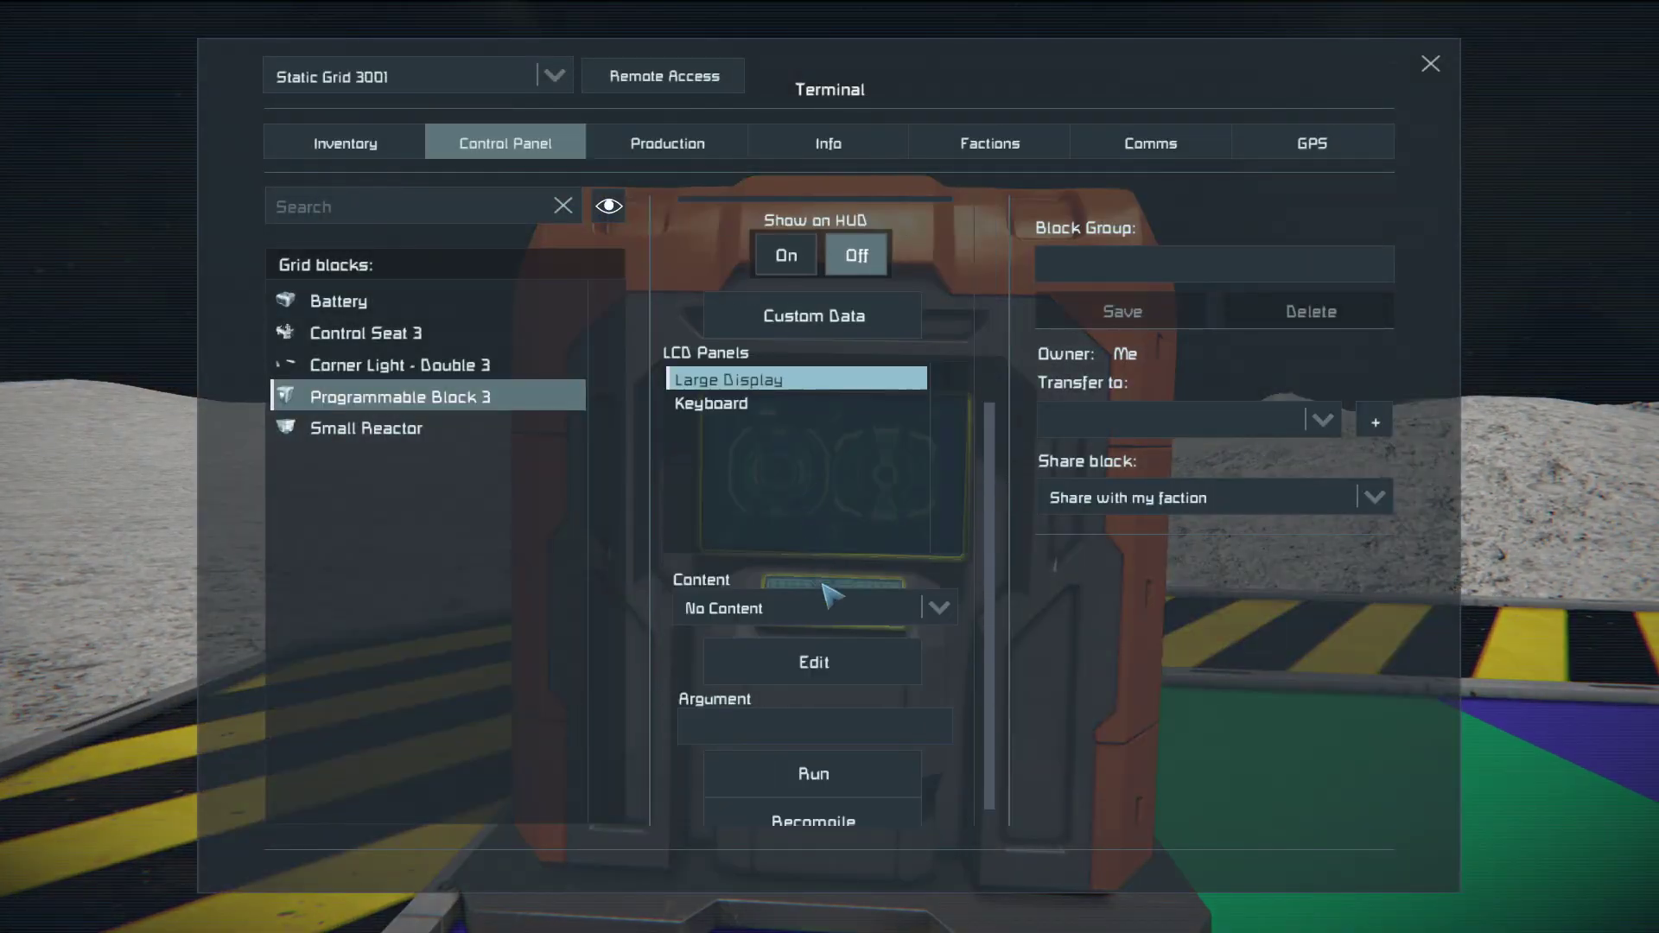
pyautogui.click(864, 674)
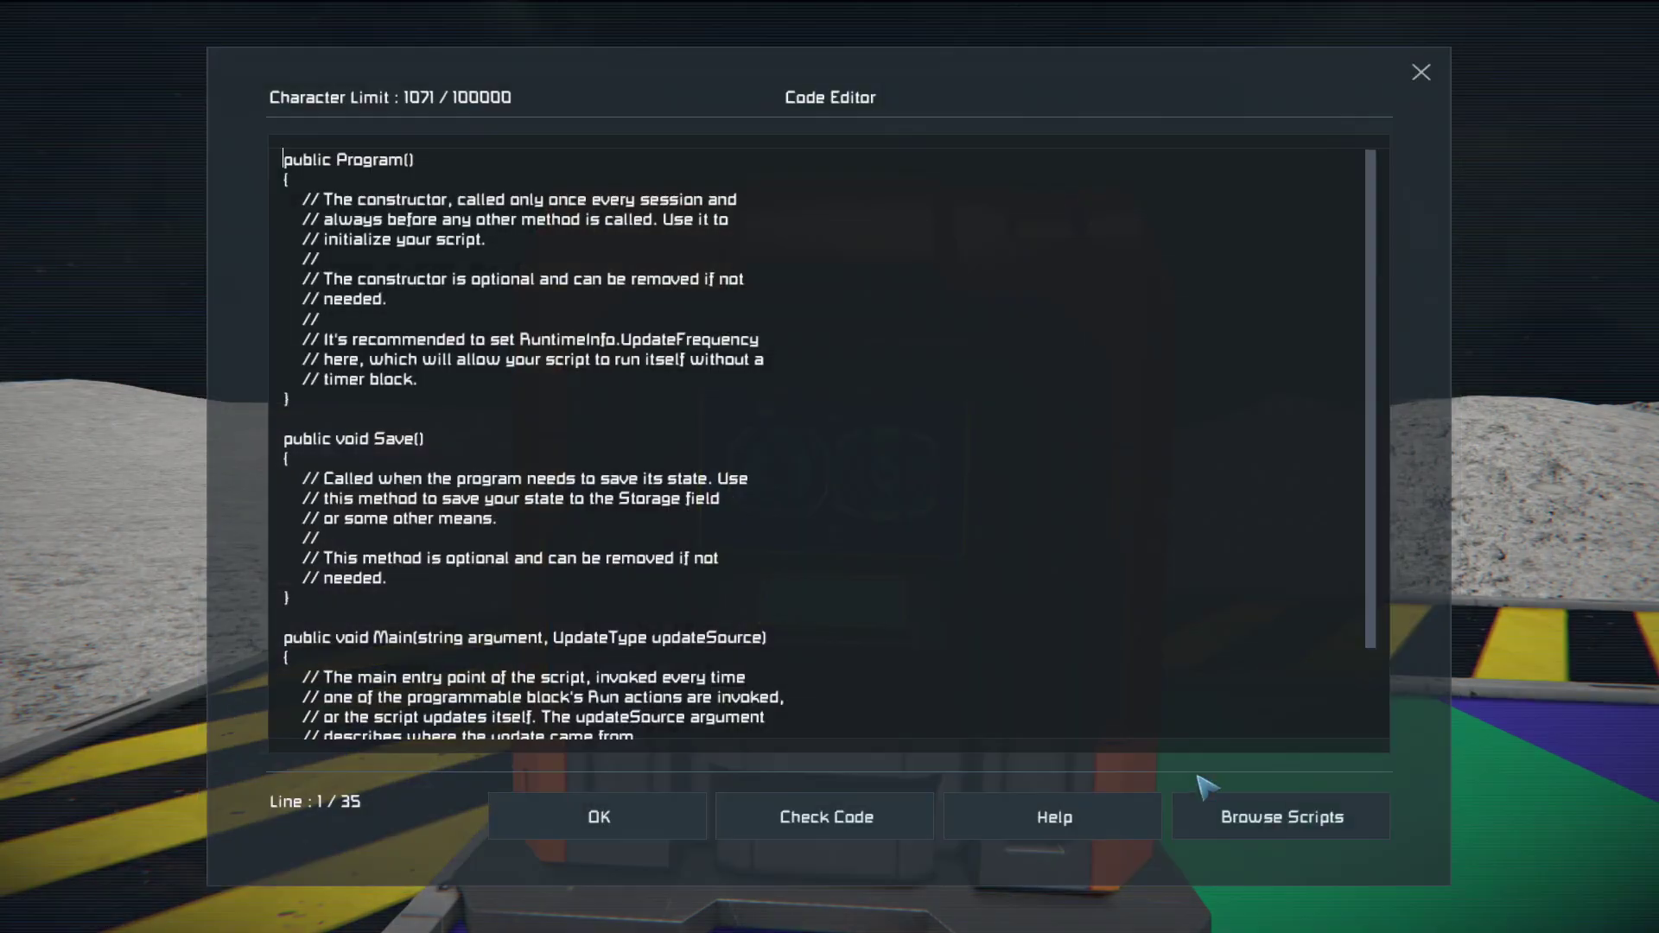
# Copy the SDS Operational Script found by searching 'sds' into the block, then view its empty Custom Data.
pyautogui.click(1363, 829)
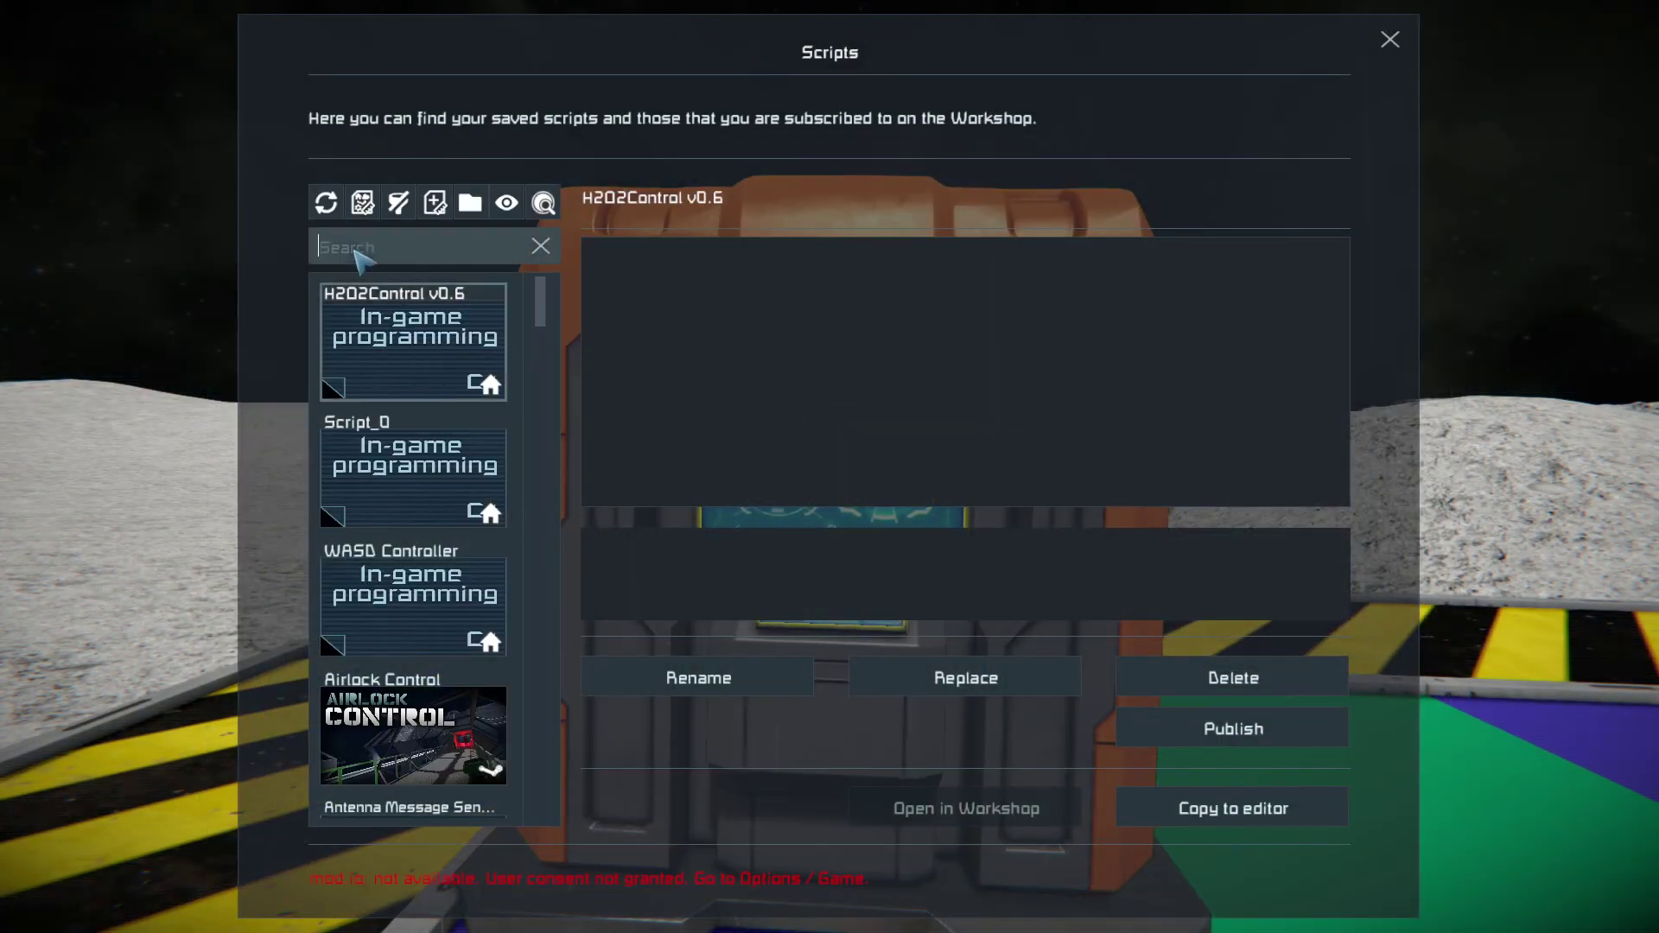
pyautogui.write('sds')
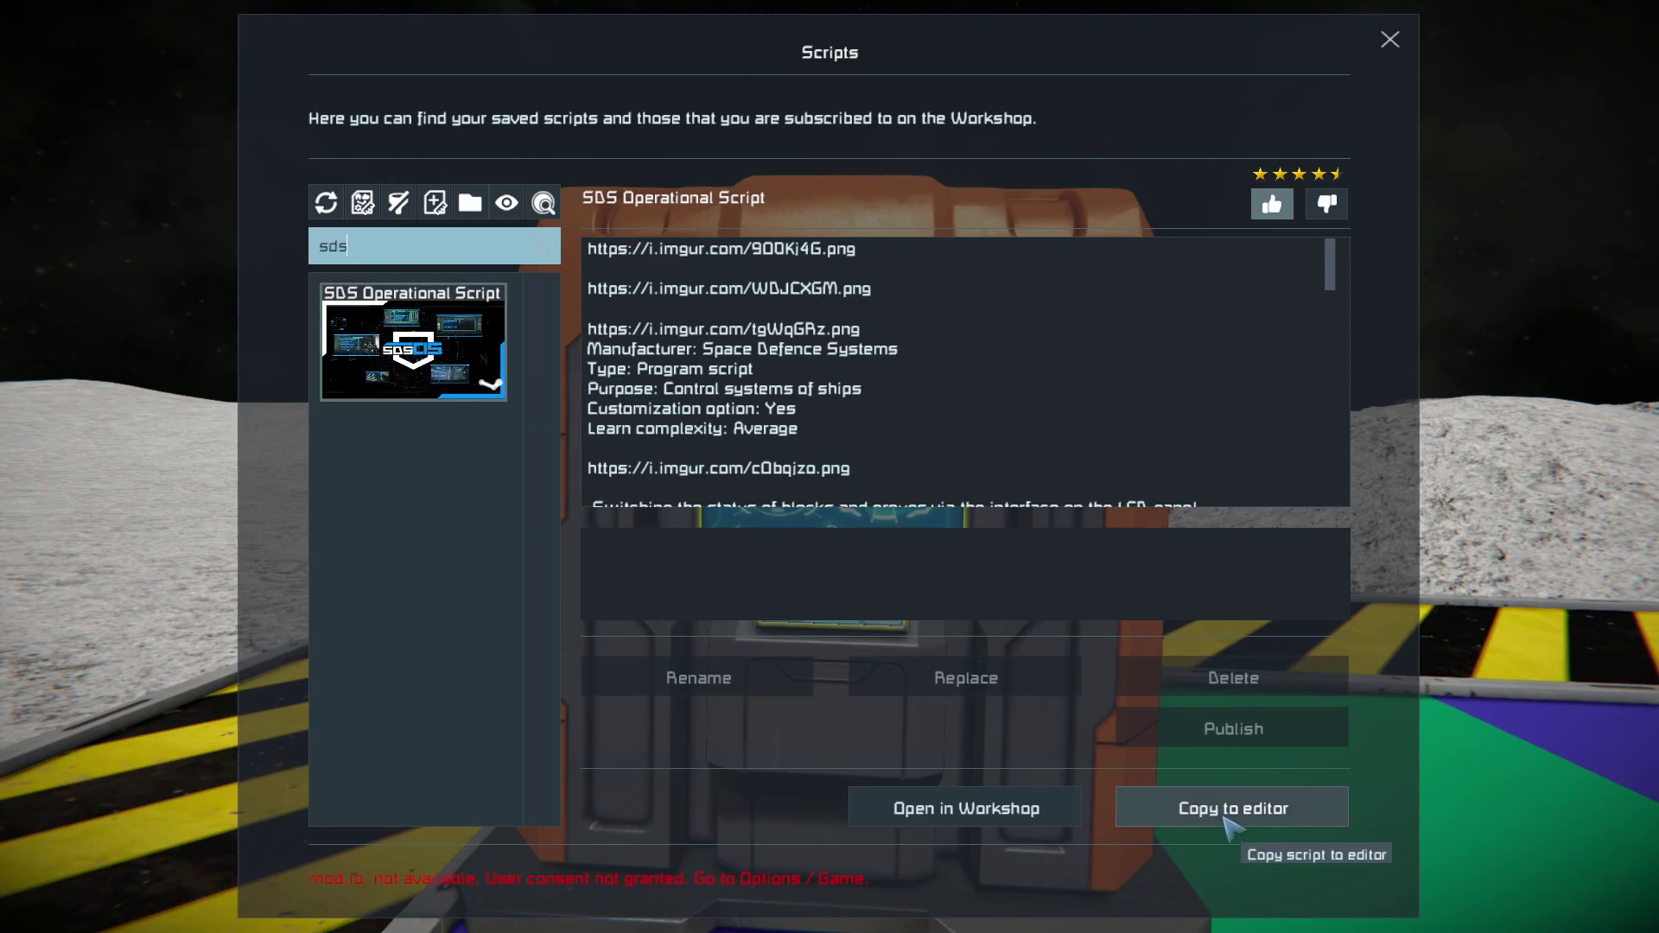
pyautogui.click(1192, 807)
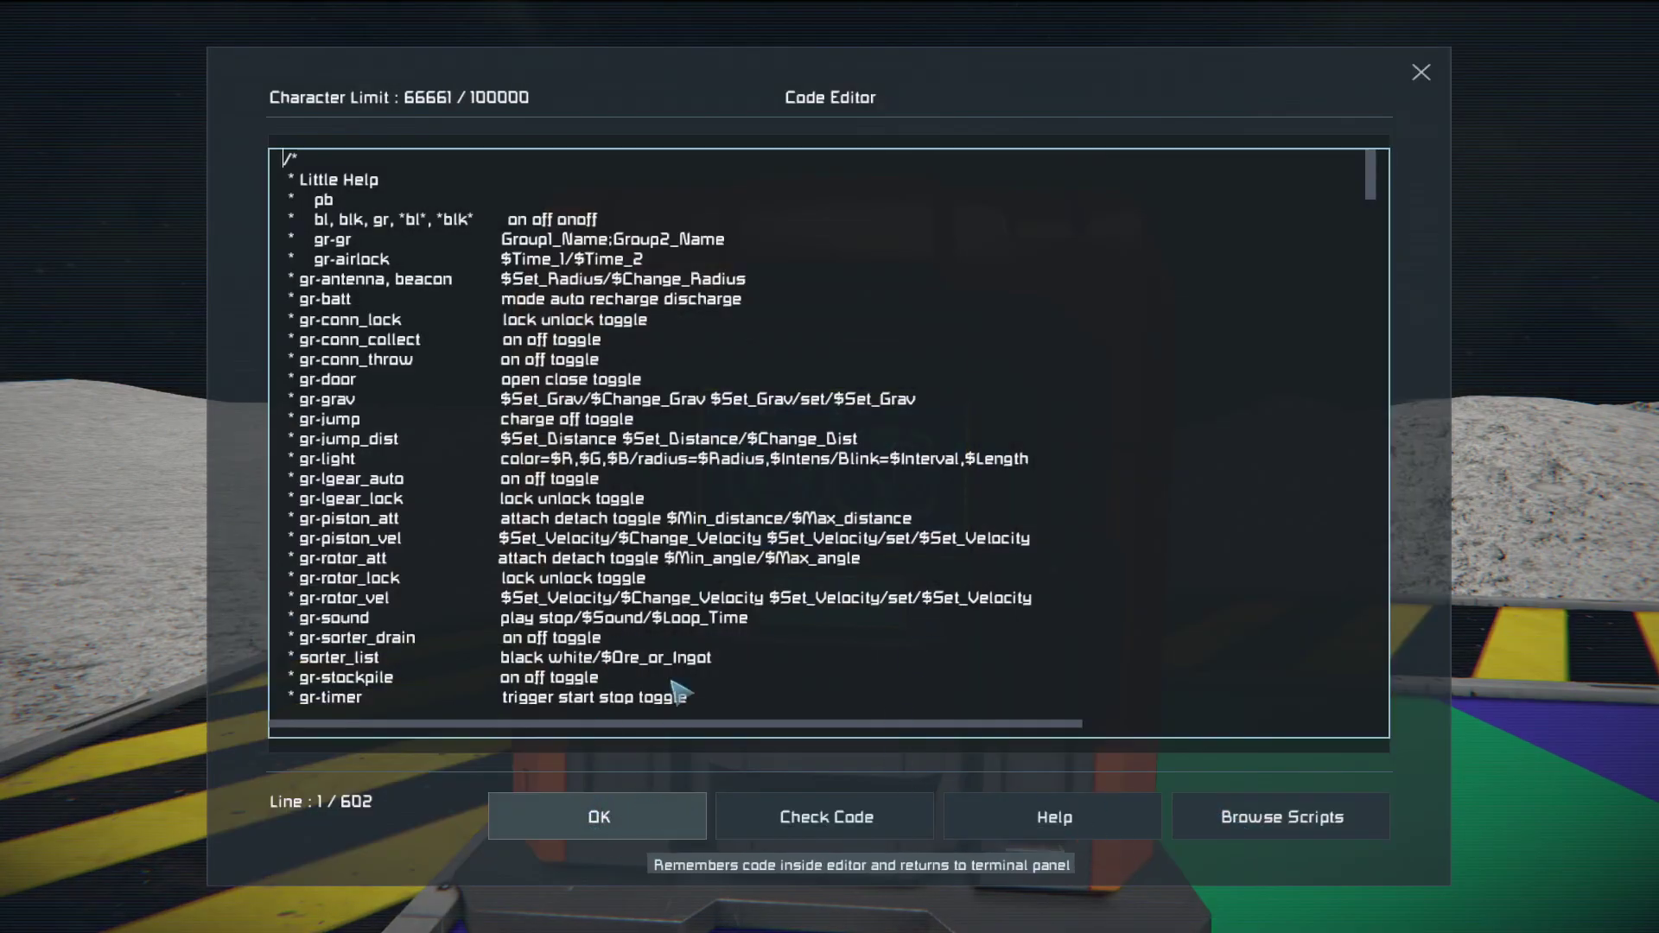
pyautogui.click(633, 822)
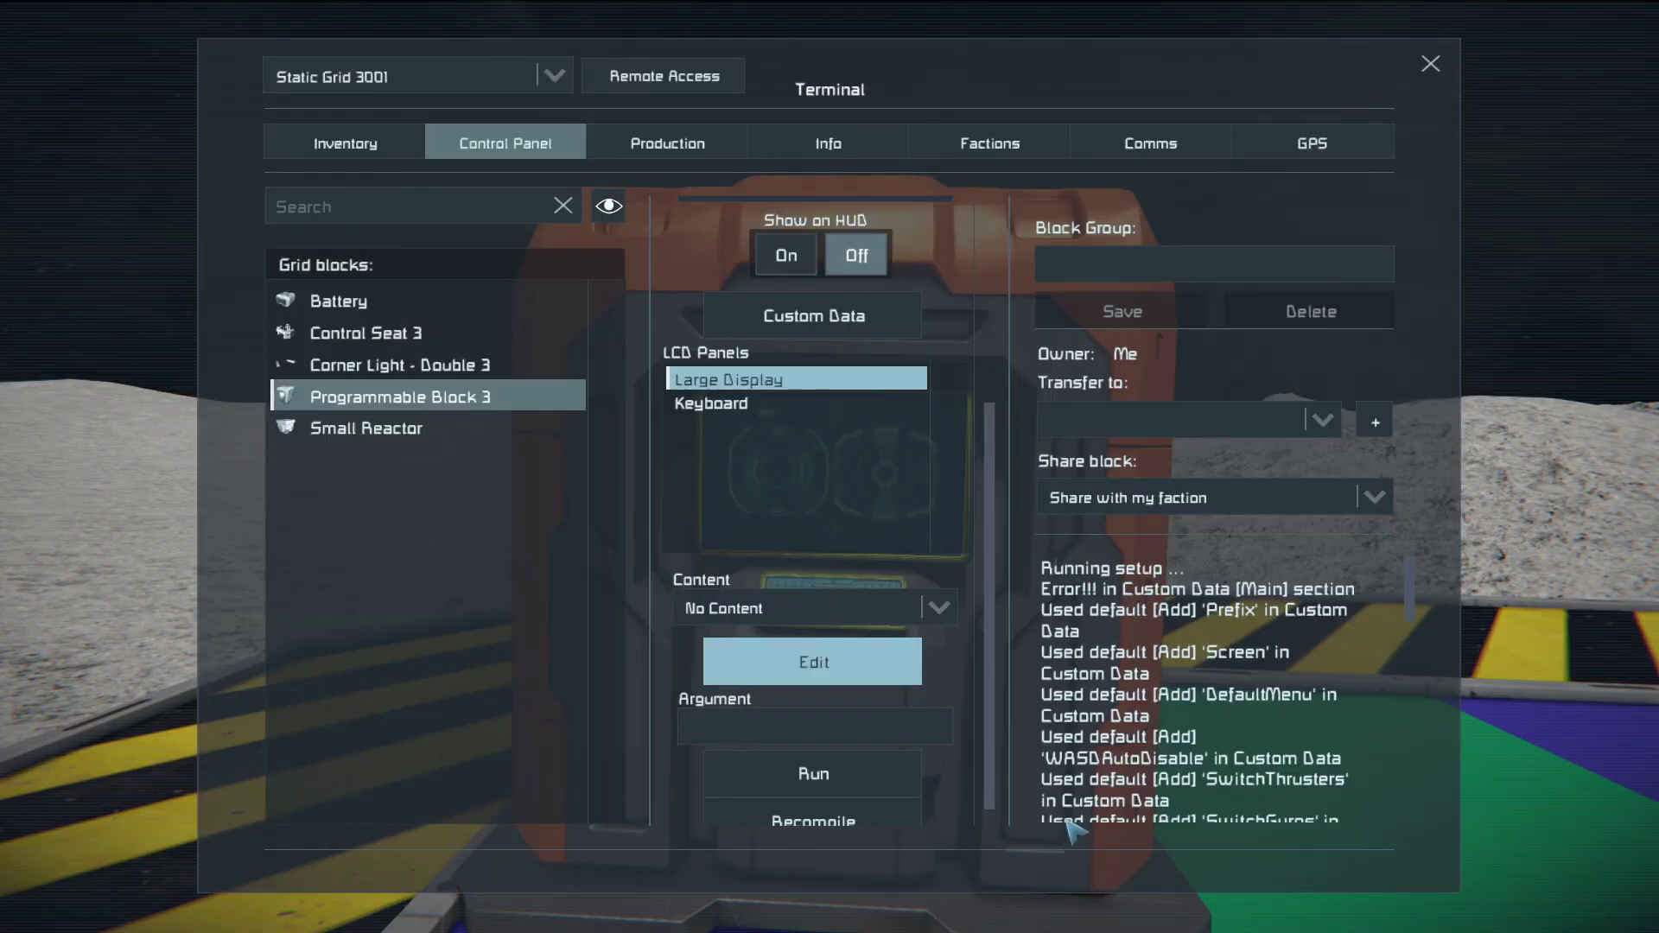
pyautogui.scroll(3, 931, 678)
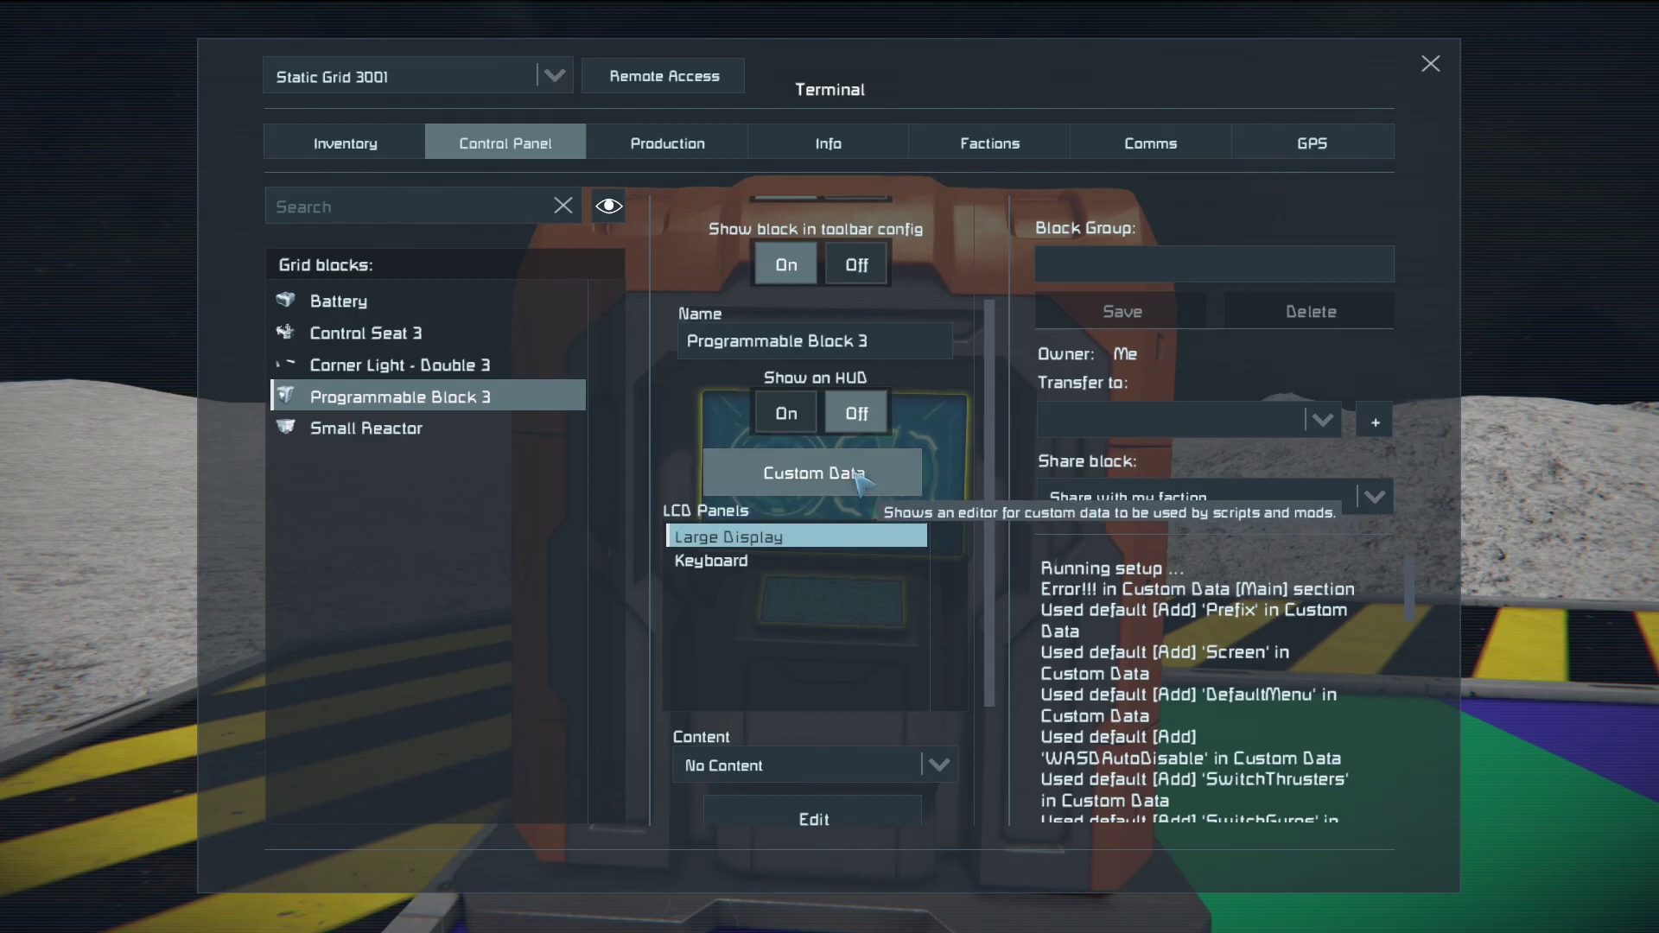
pyautogui.click(860, 475)
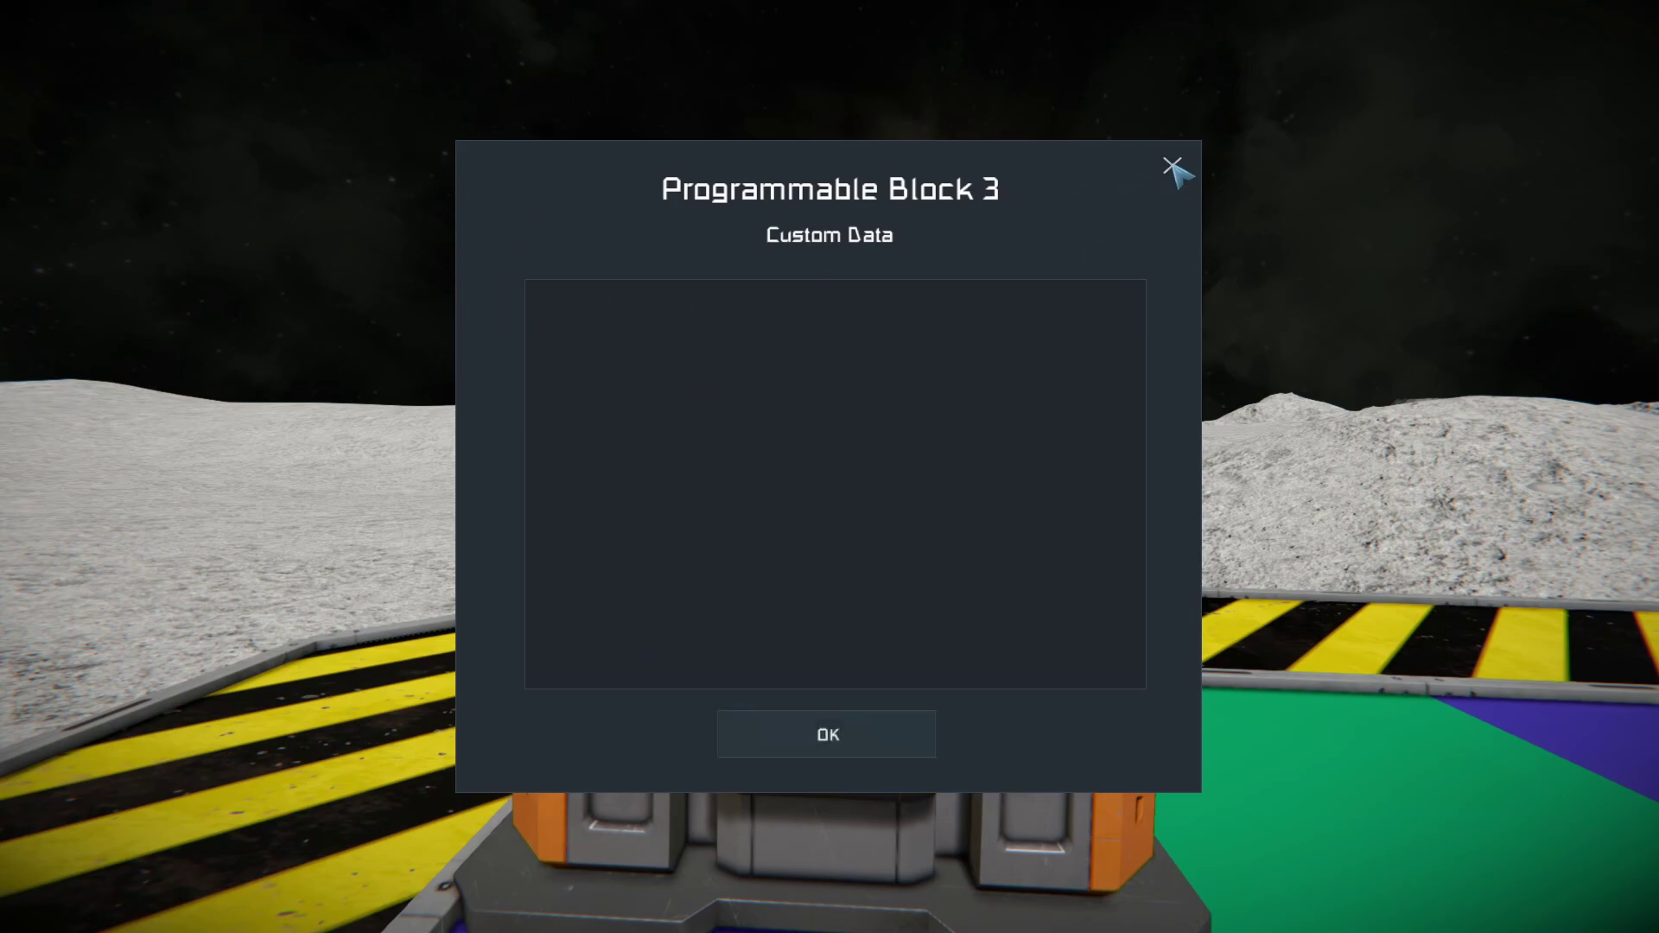
# Return to the script code and select its example config starting at [Main].
pyautogui.click(1172, 168)
pyautogui.scroll(-3, 851, 646)
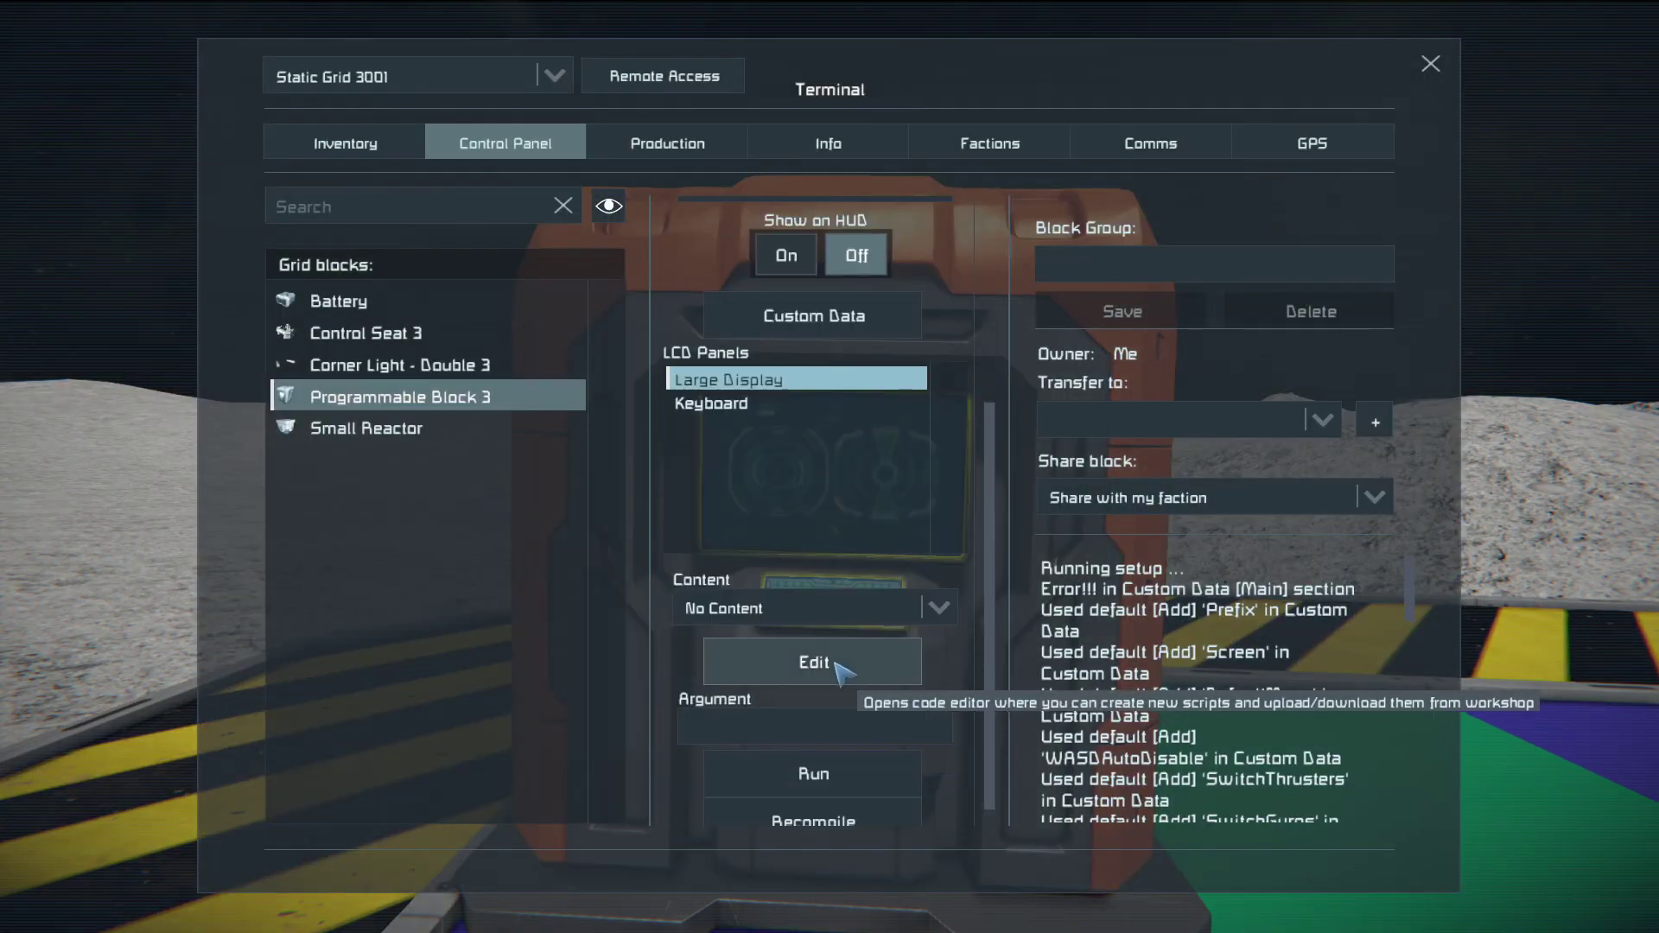
pyautogui.click(842, 673)
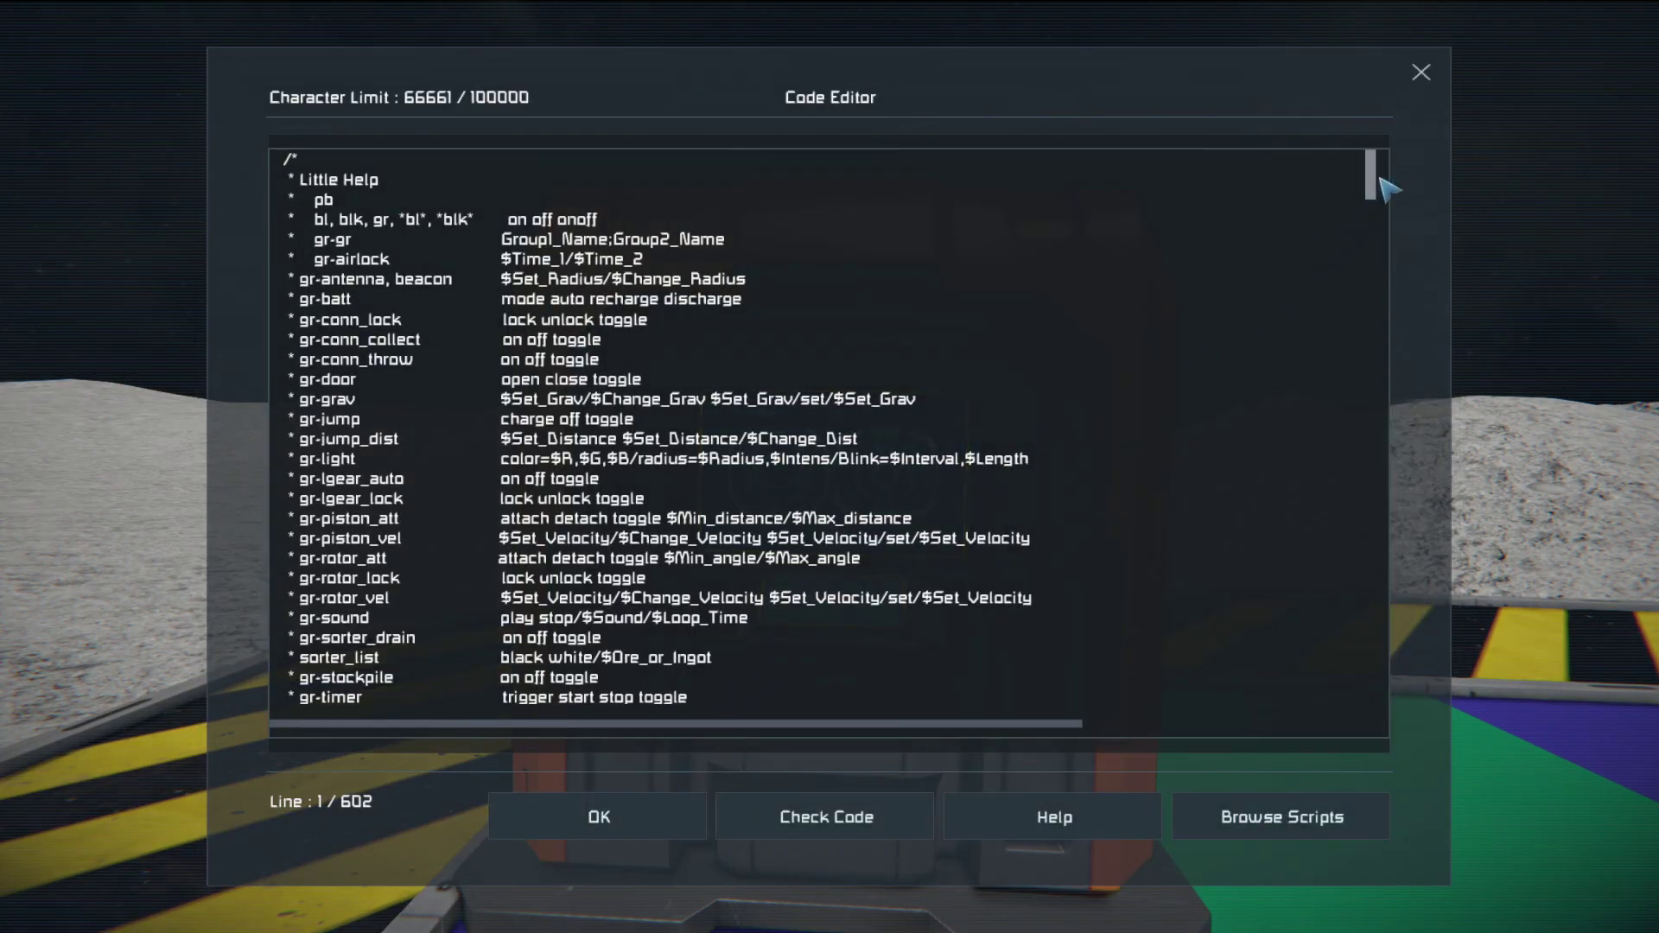
pyautogui.scroll(-10, 1382, 186)
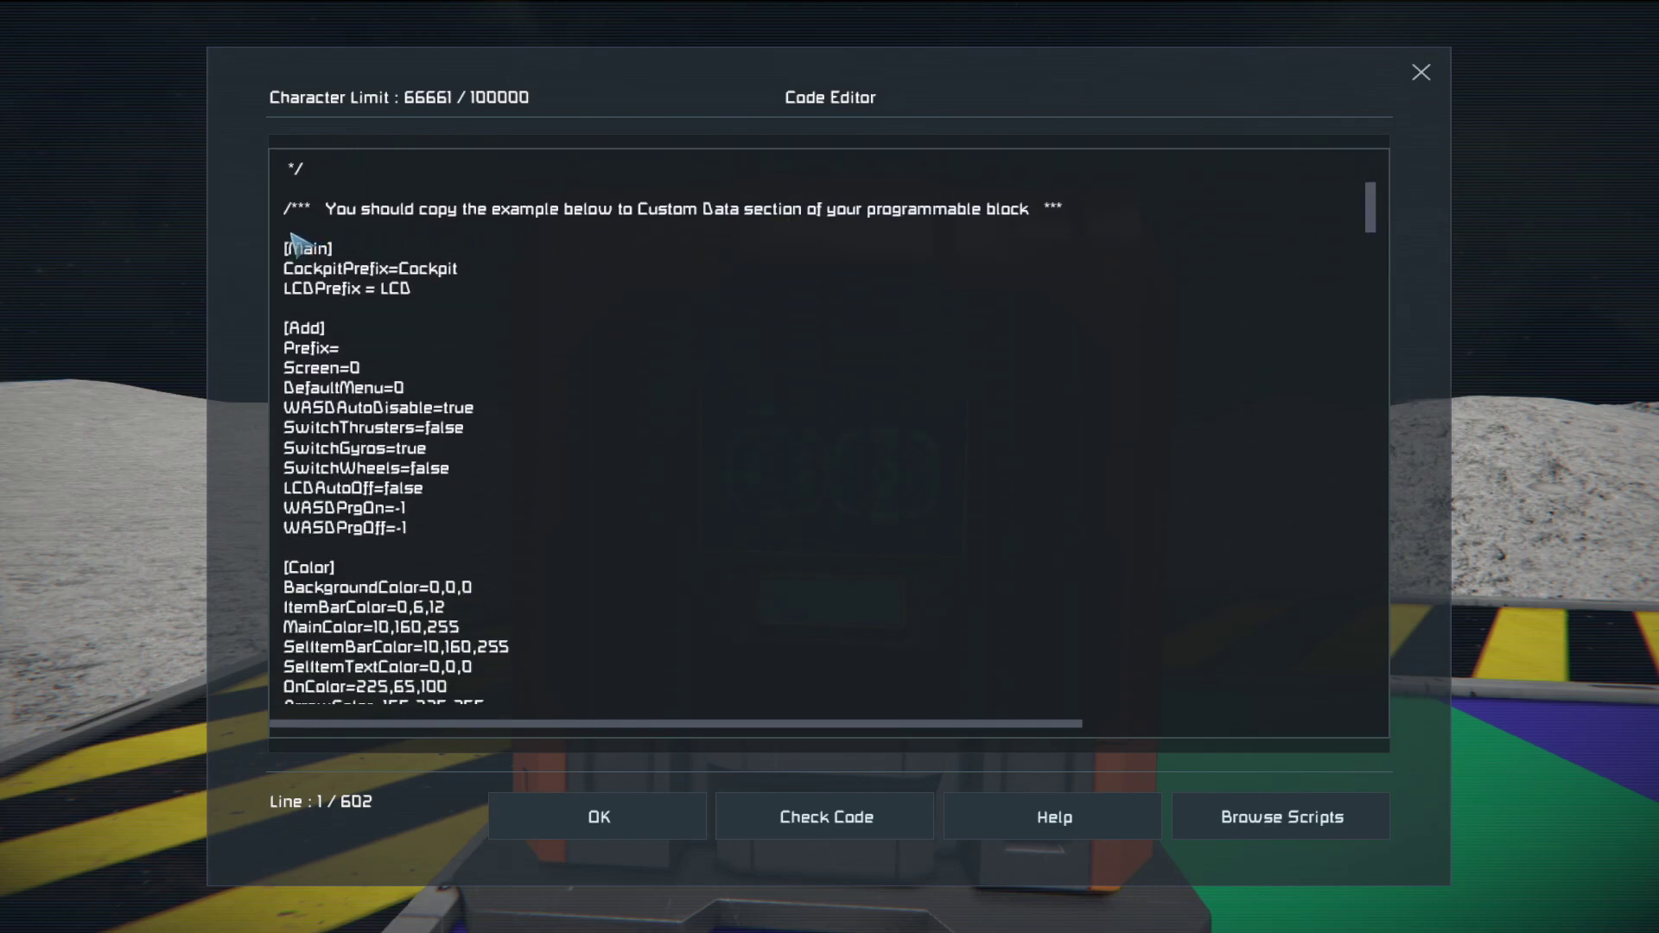
pyautogui.moveTo(292, 230)
pyautogui.mouseDown()
pyautogui.moveTo(302, 269)
pyautogui.moveTo(287, 298)
pyautogui.moveTo(363, 332)
pyautogui.moveTo(423, 488)
pyautogui.moveTo(463, 688)
pyautogui.moveTo(474, 671)
pyautogui.moveTo(470, 729)
pyautogui.moveTo(444, 380)
pyautogui.moveTo(454, 557)
pyautogui.moveTo(457, 486)
pyautogui.moveTo(432, 447)
pyautogui.mouseUp()
pyautogui.click(298, 251)
pyautogui.click(291, 245)
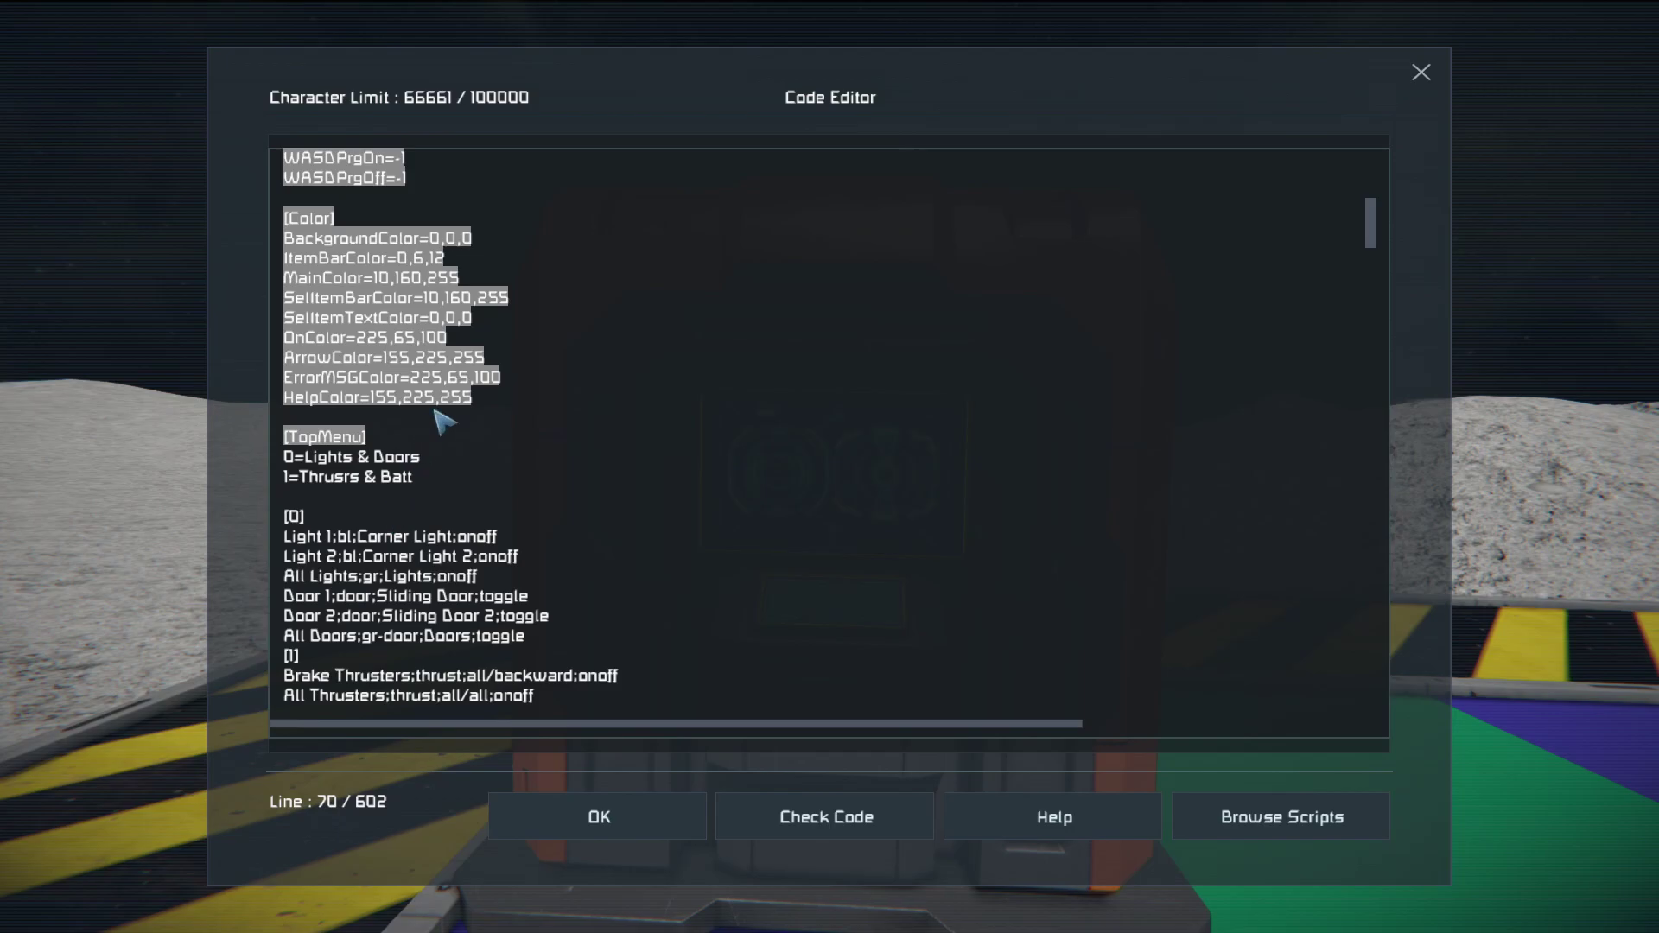
# Paste the copied example configuration into Programmable Block 3's Custom Data.
pyautogui.press('Escape')
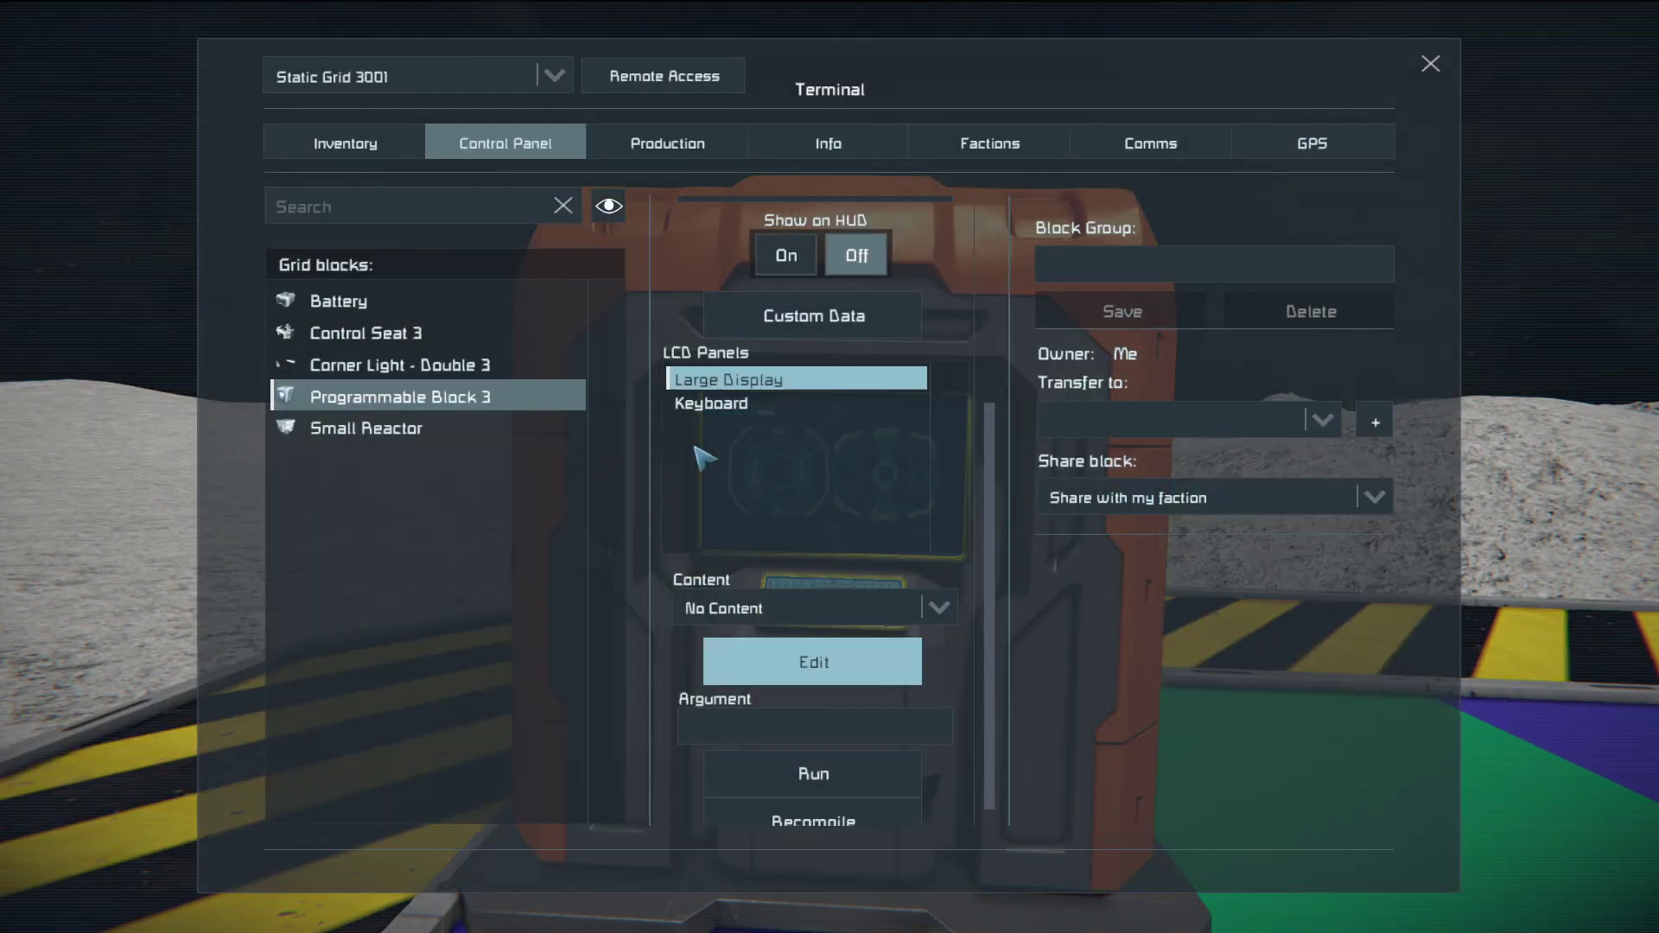
pyautogui.scroll(3, 898, 453)
pyautogui.click(855, 475)
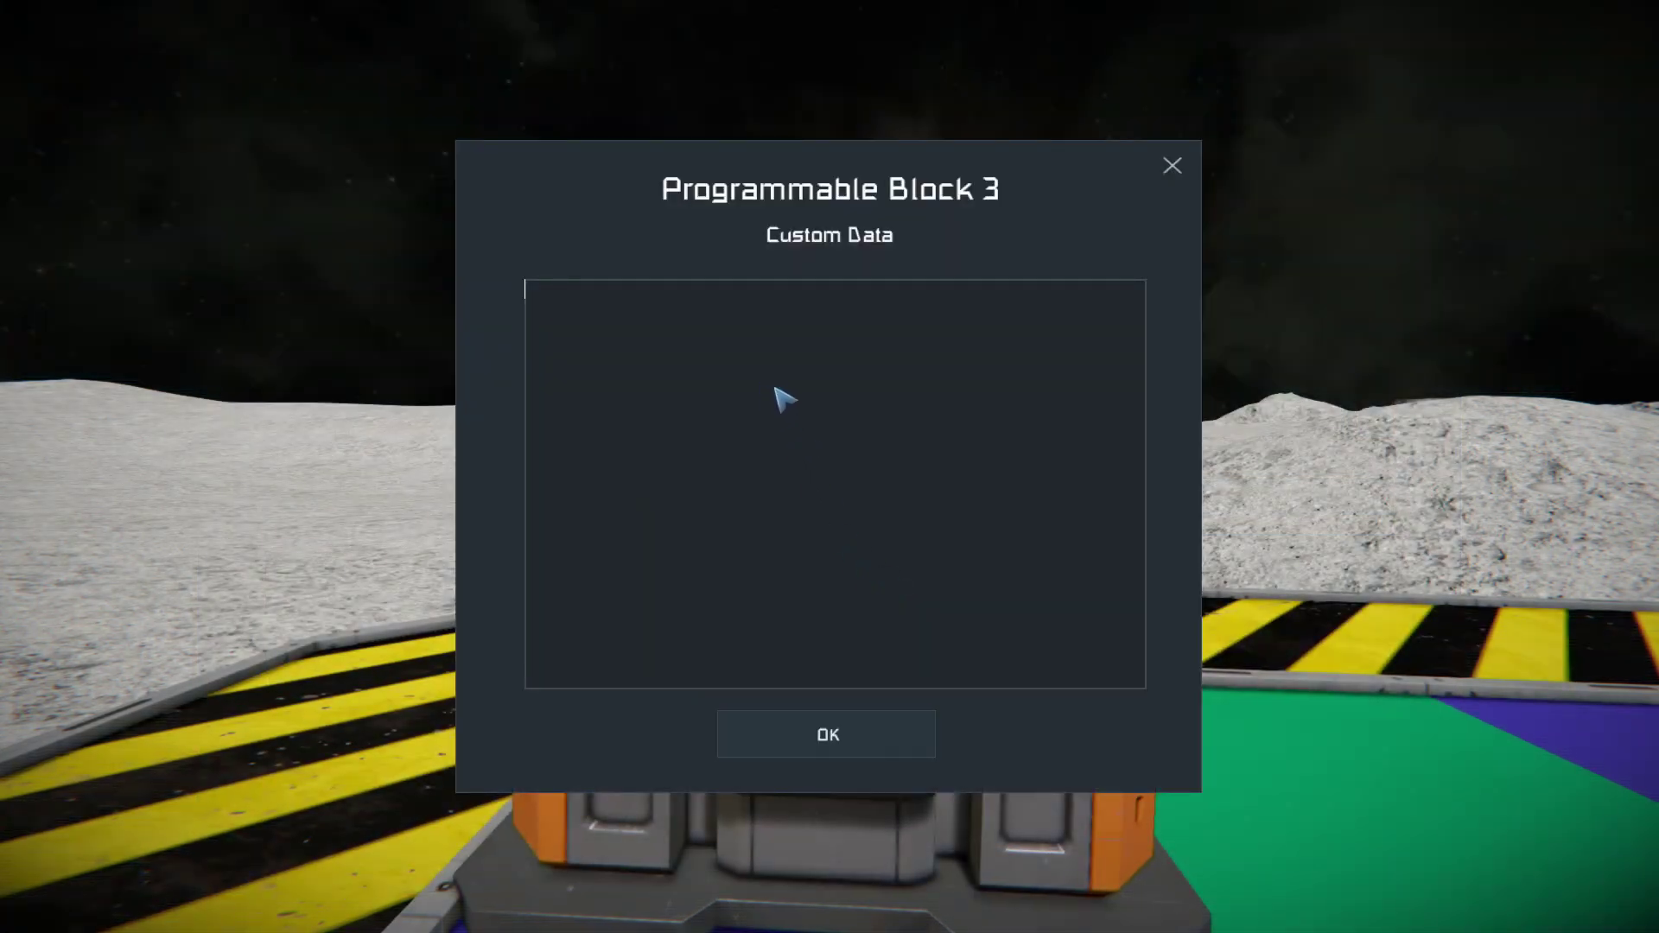
pyautogui.hotkey('ctrl', 'v')
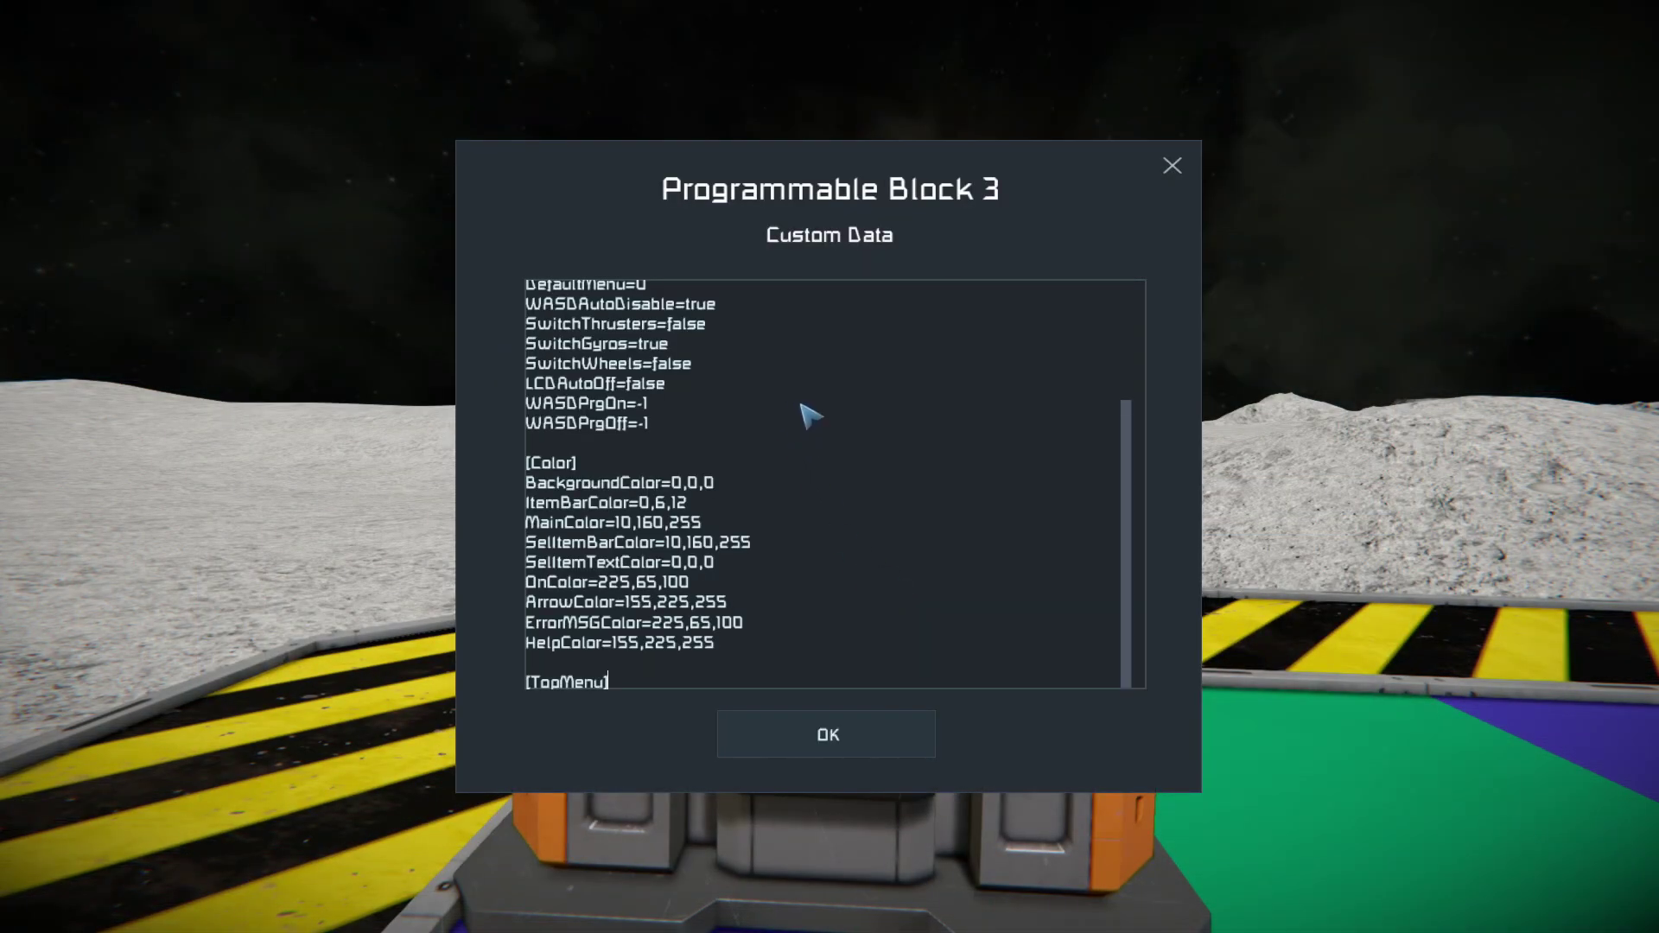
# Clear the LCD value after LCDPrefix= in the pasted config.
pyautogui.scroll(3, 748, 389)
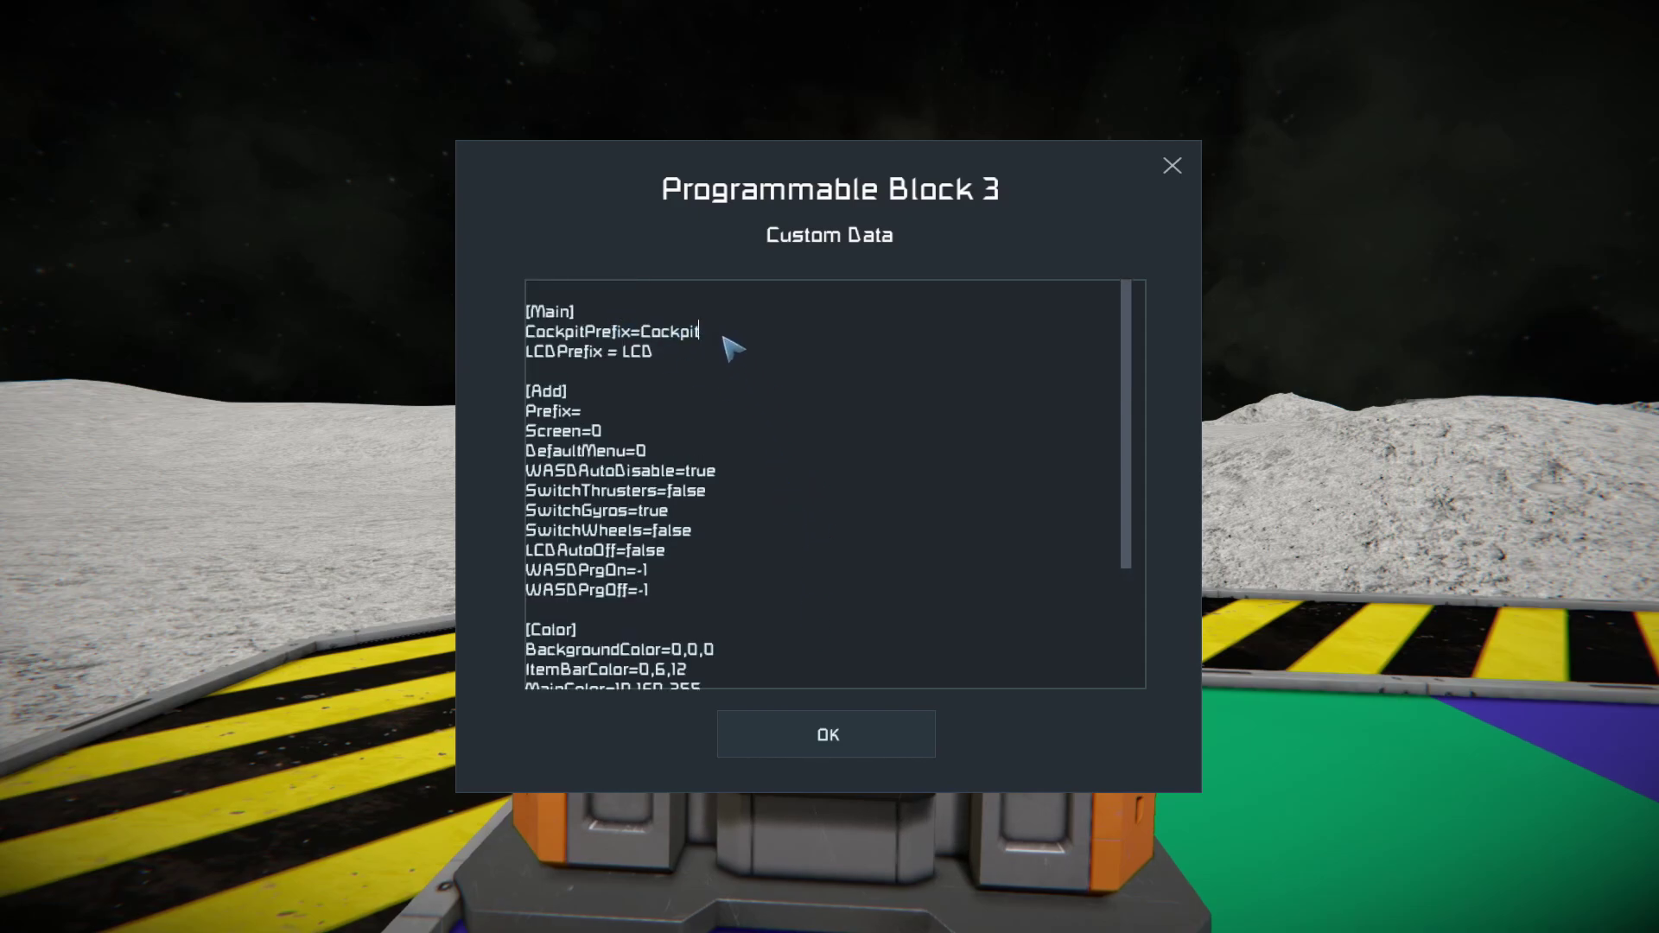
pyautogui.moveTo(525, 332); pyautogui.dragTo(641, 335)
pyautogui.click(710, 338)
pyautogui.write('SDS')
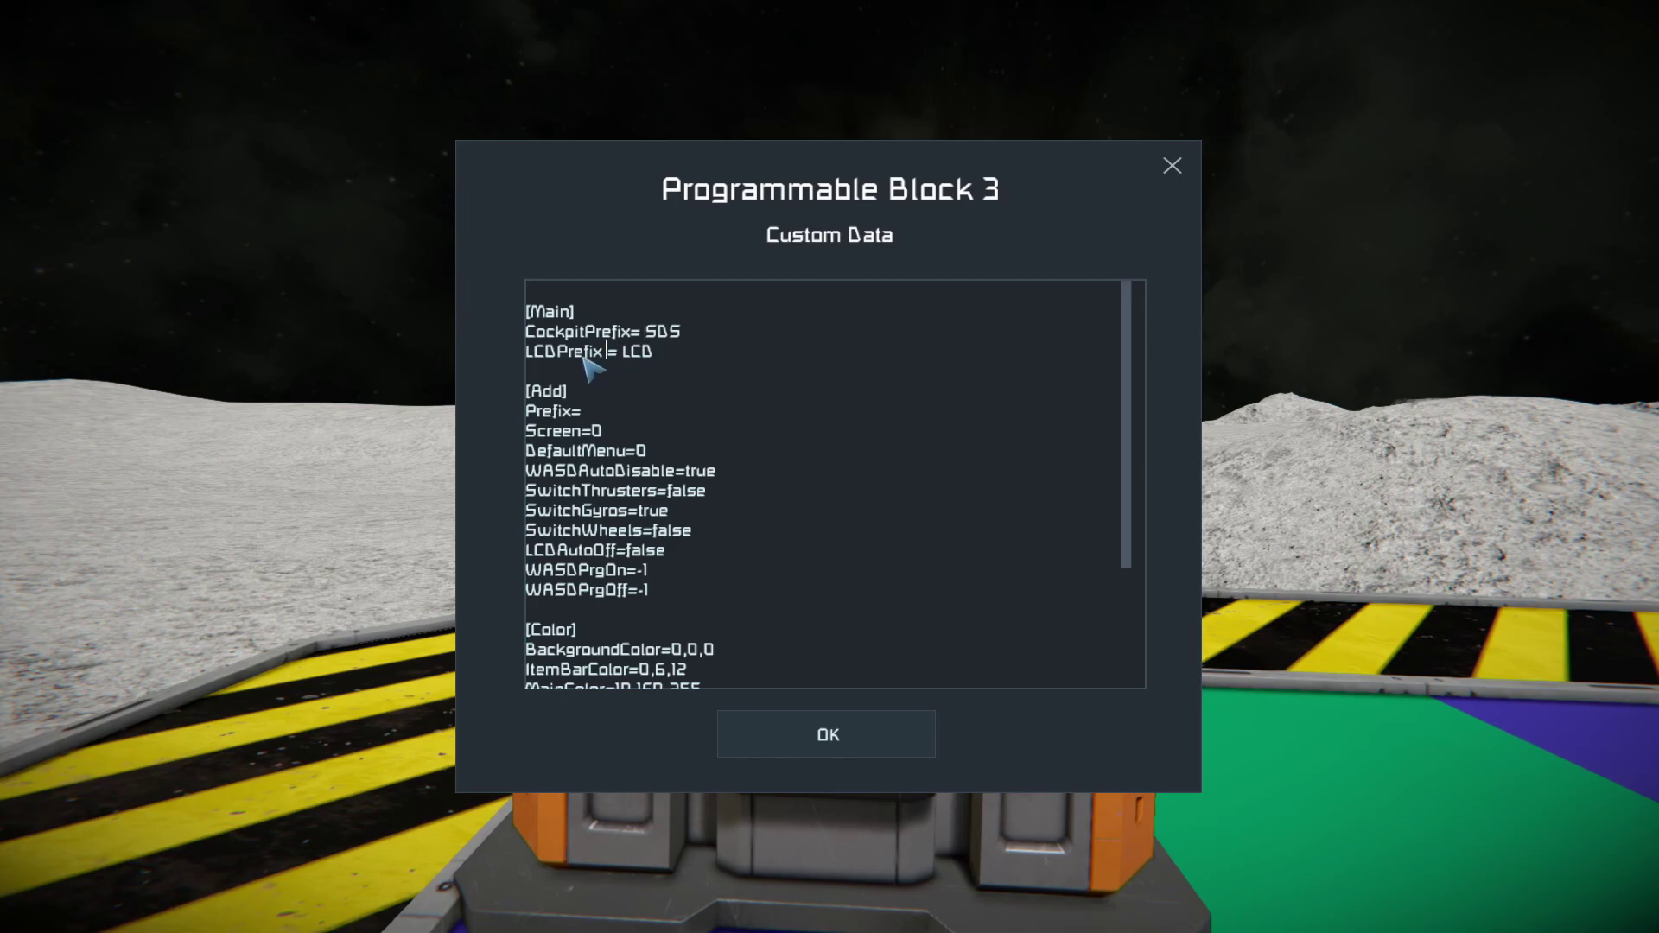
pyautogui.moveTo(674, 358); pyautogui.dragTo(608, 370)
pyautogui.click(624, 351)
pyautogui.moveTo(545, 354); pyautogui.dragTo(611, 355)
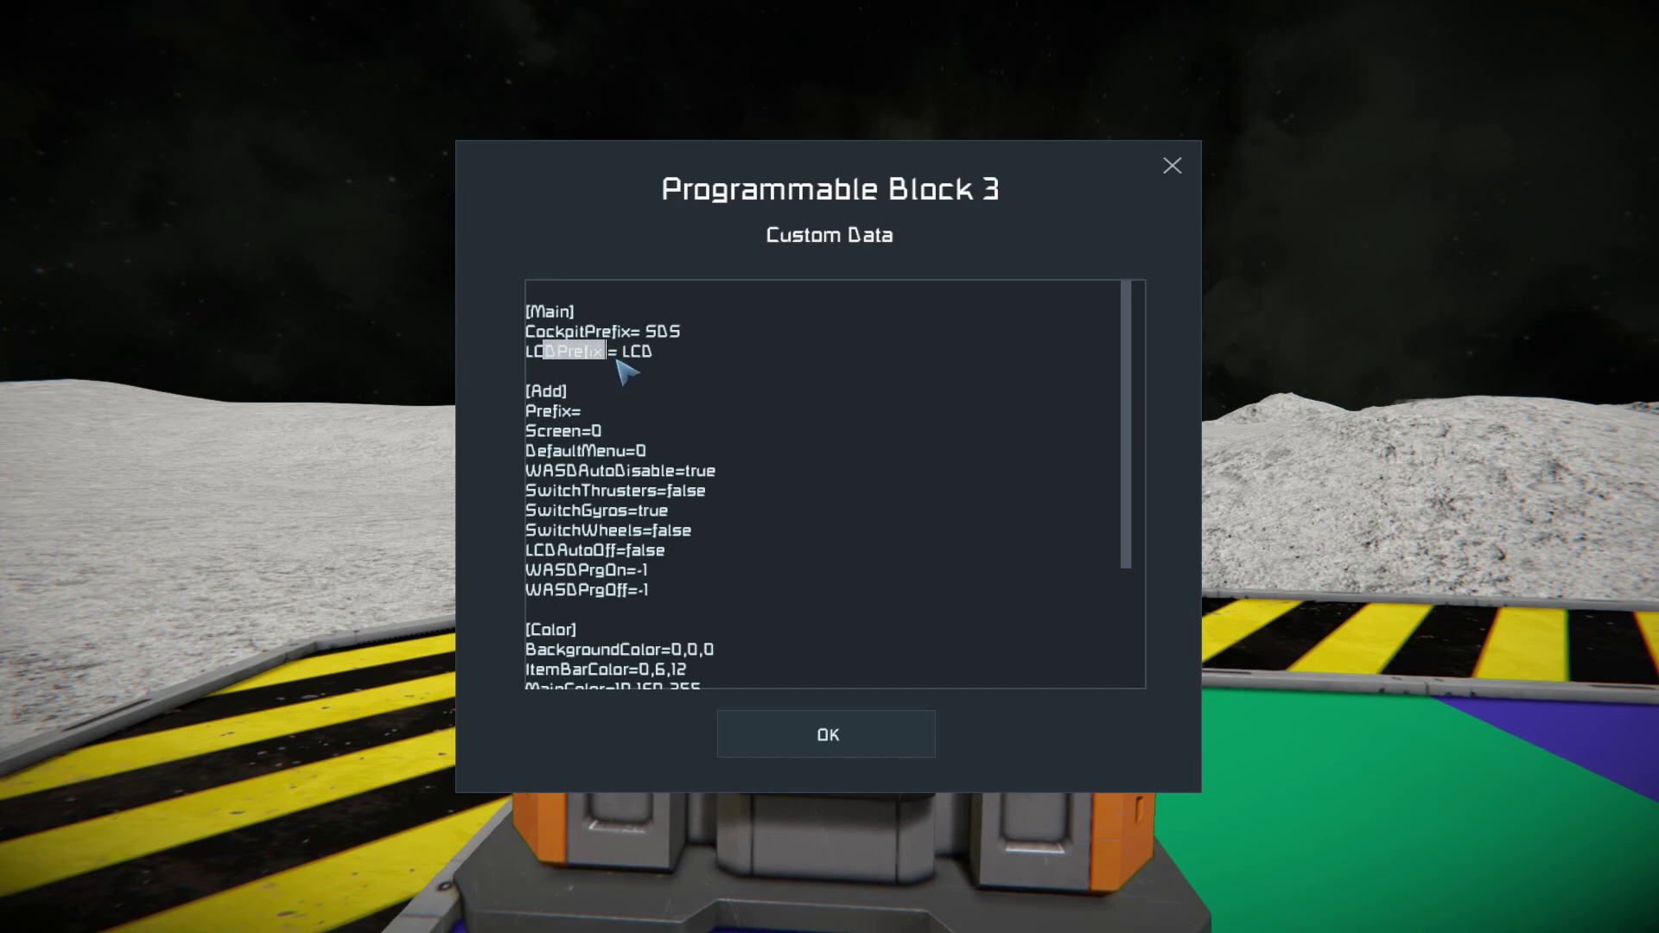
pyautogui.click(619, 365)
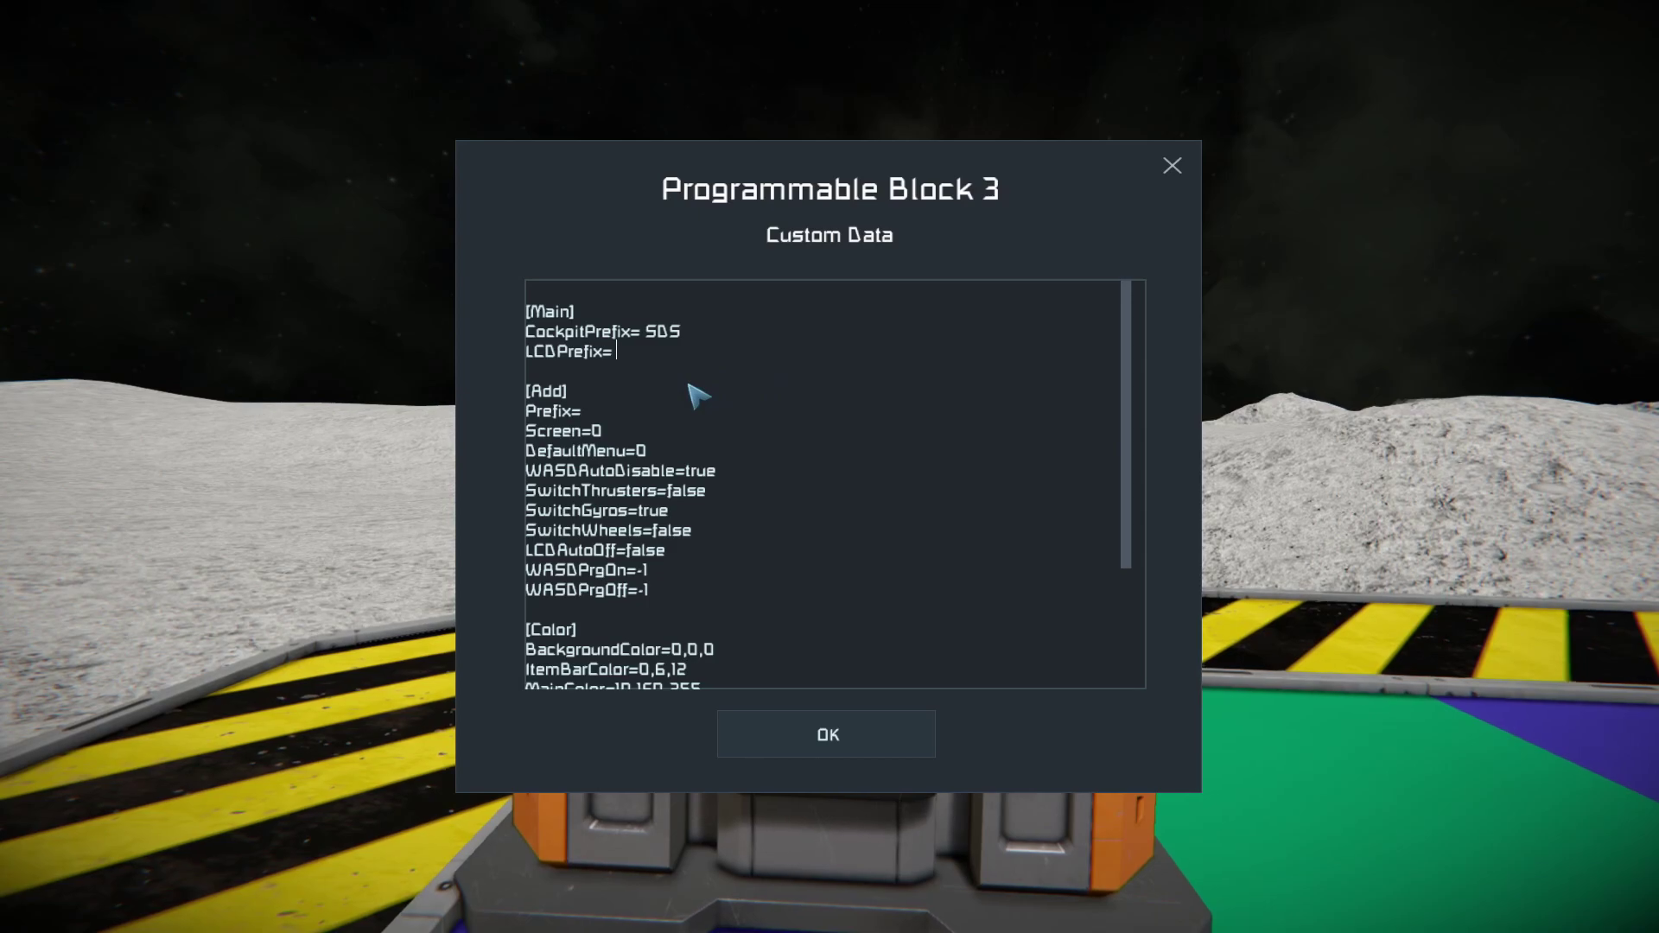
# Enter SDS as the LCDPrefix value.
pyautogui.write('SDS')
pyautogui.doubleClick(626, 352)
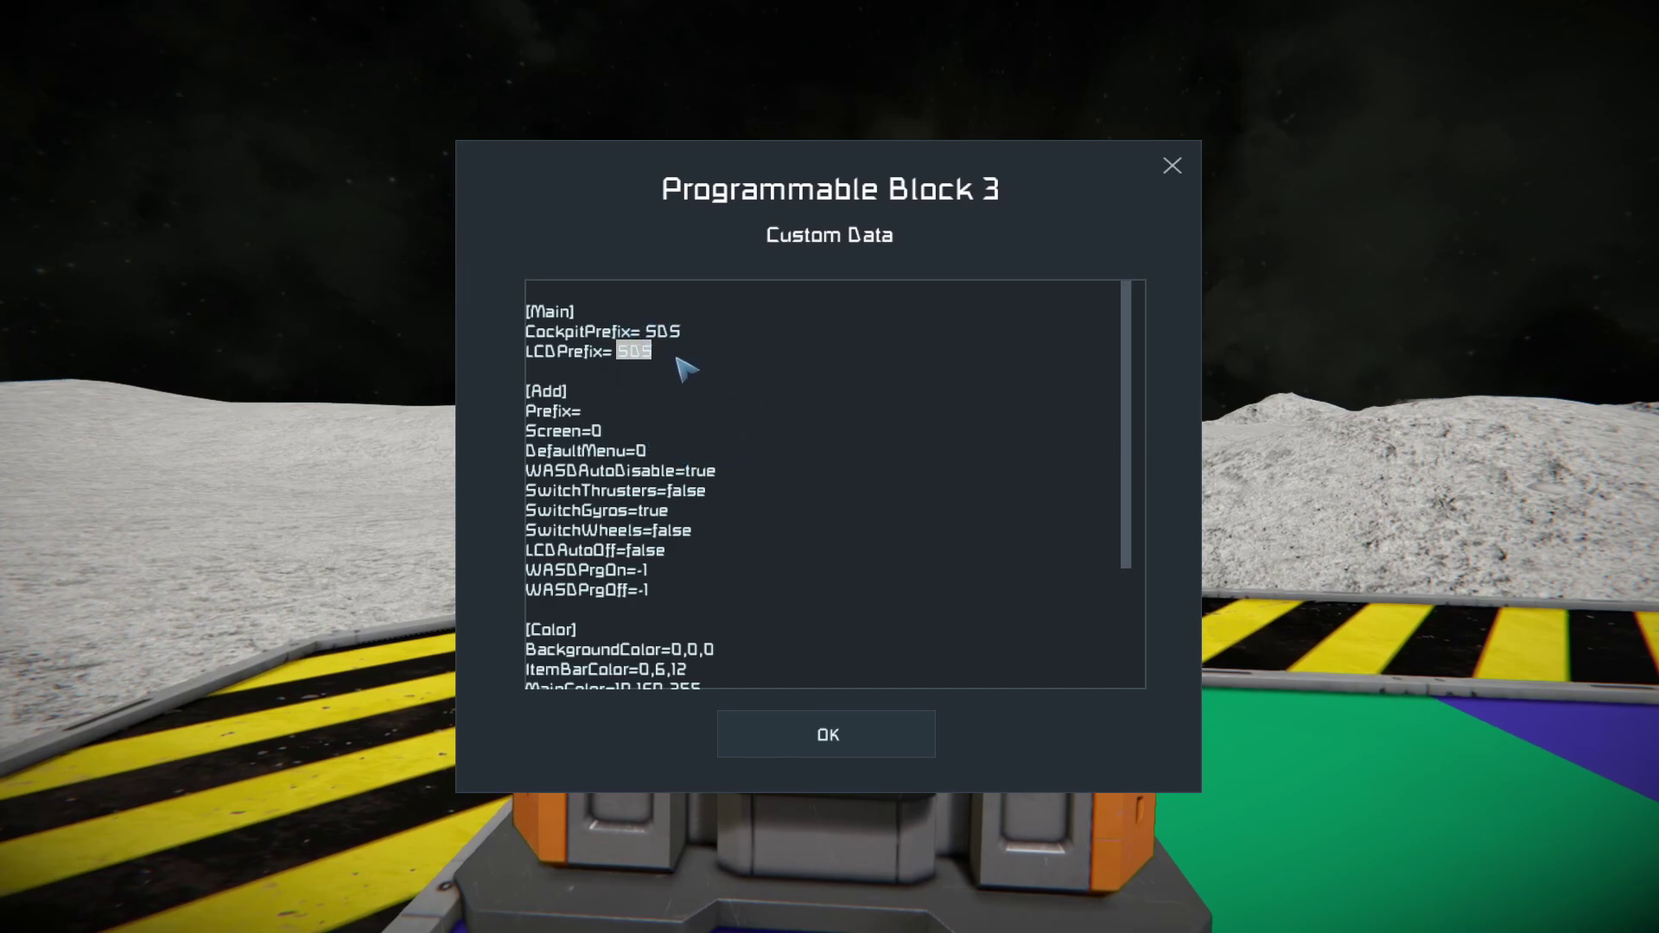
pyautogui.doubleClick(552, 354)
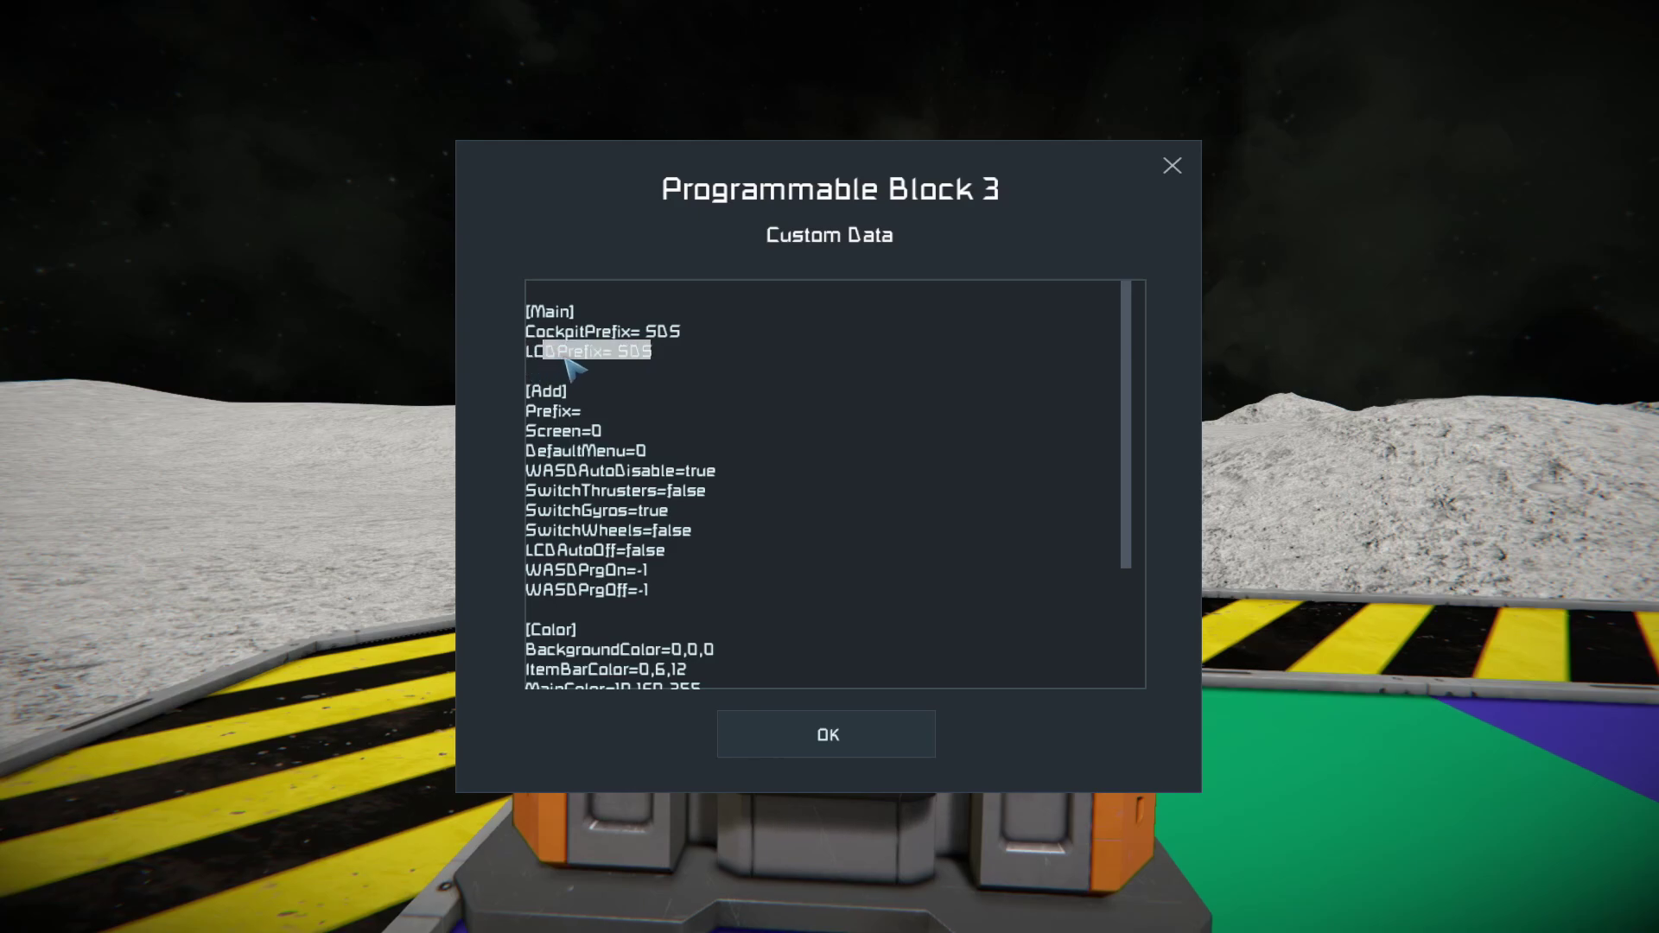
pyautogui.click(555, 354)
pyautogui.moveTo(558, 355); pyautogui.dragTo(526, 354)
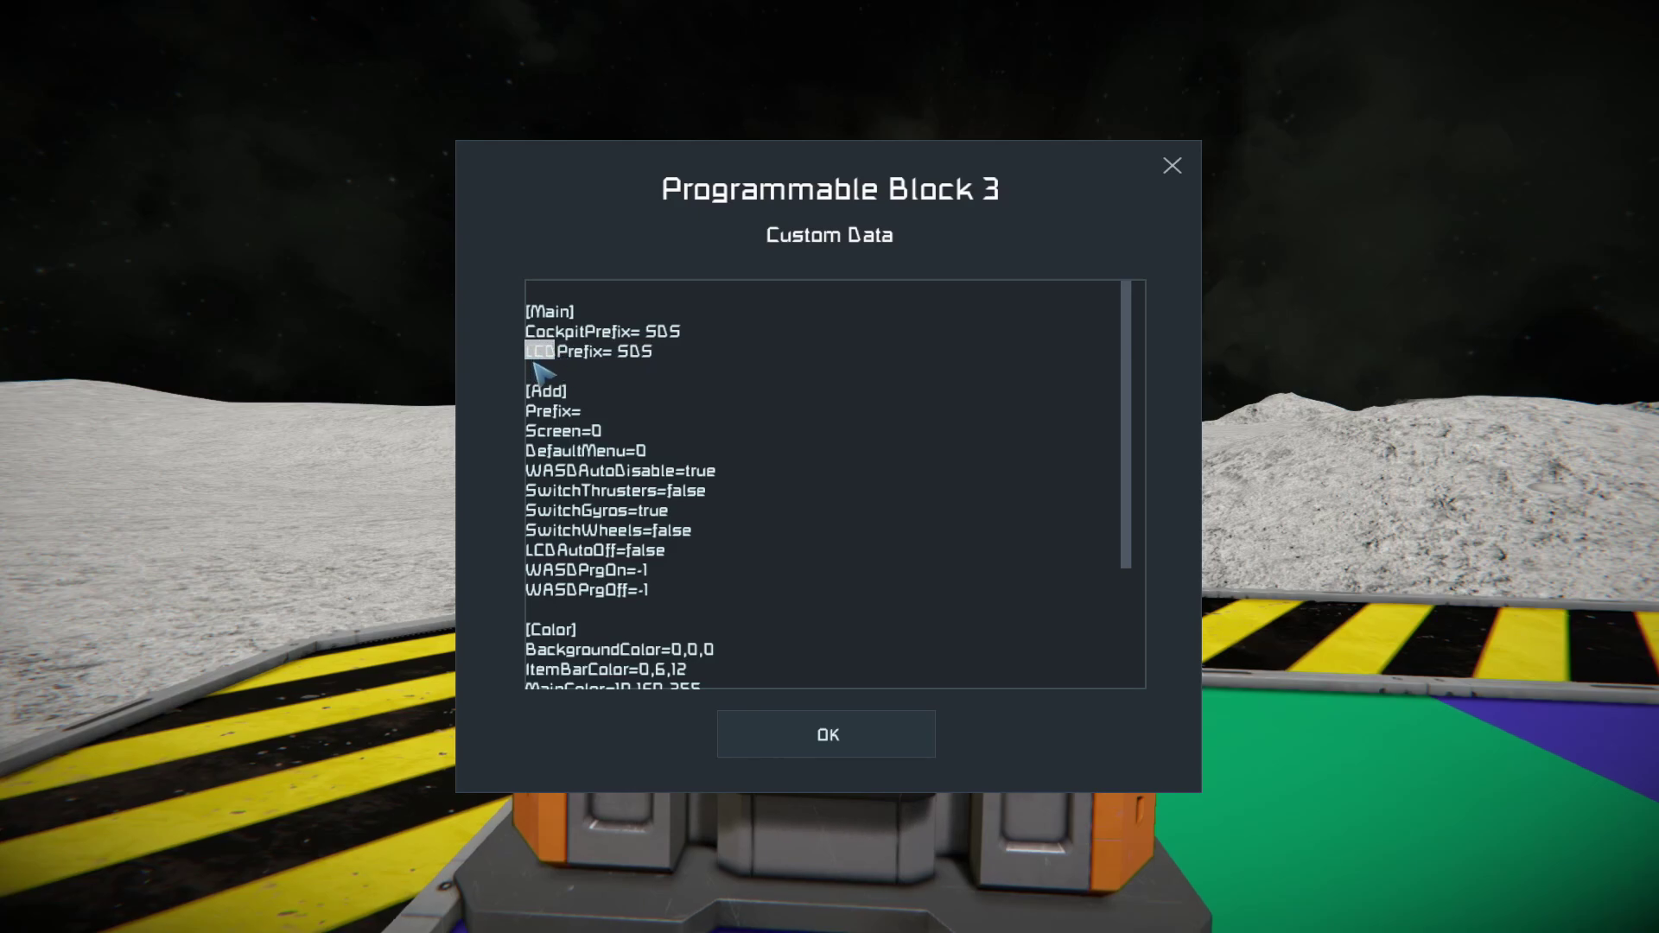
# Set the [Add] section's Prefix to TB and check CockpitPrefix=SDS.
pyautogui.click(596, 414)
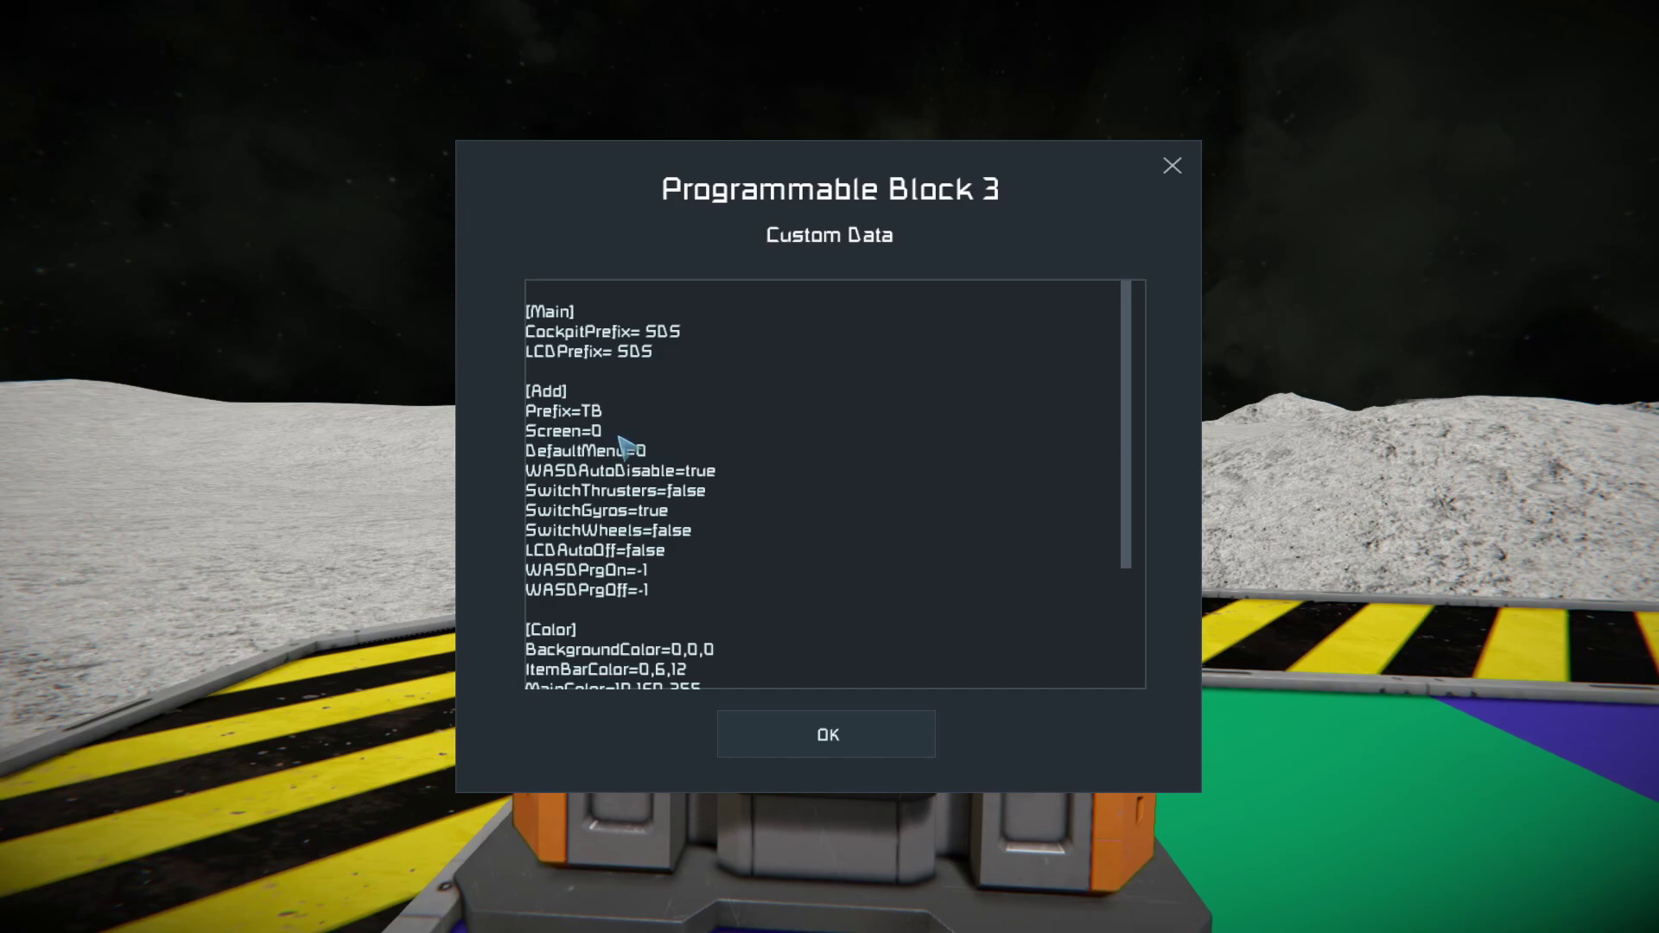
pyautogui.write('TB')
pyautogui.moveTo(527, 431); pyautogui.dragTo(616, 432)
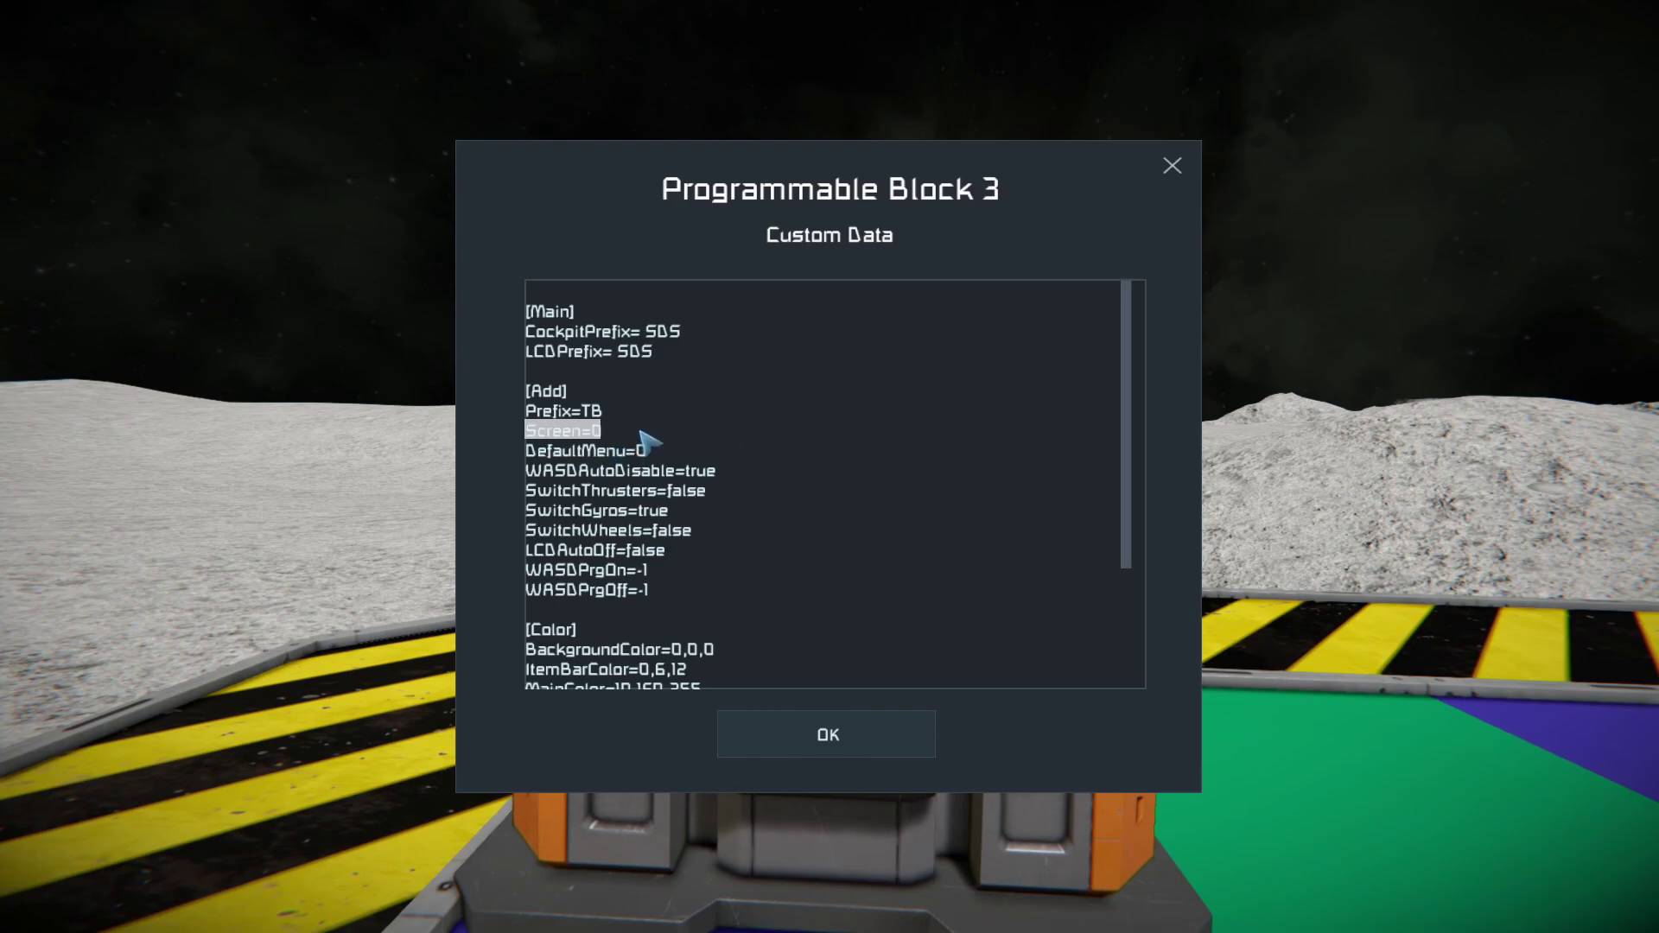
pyautogui.click(641, 331)
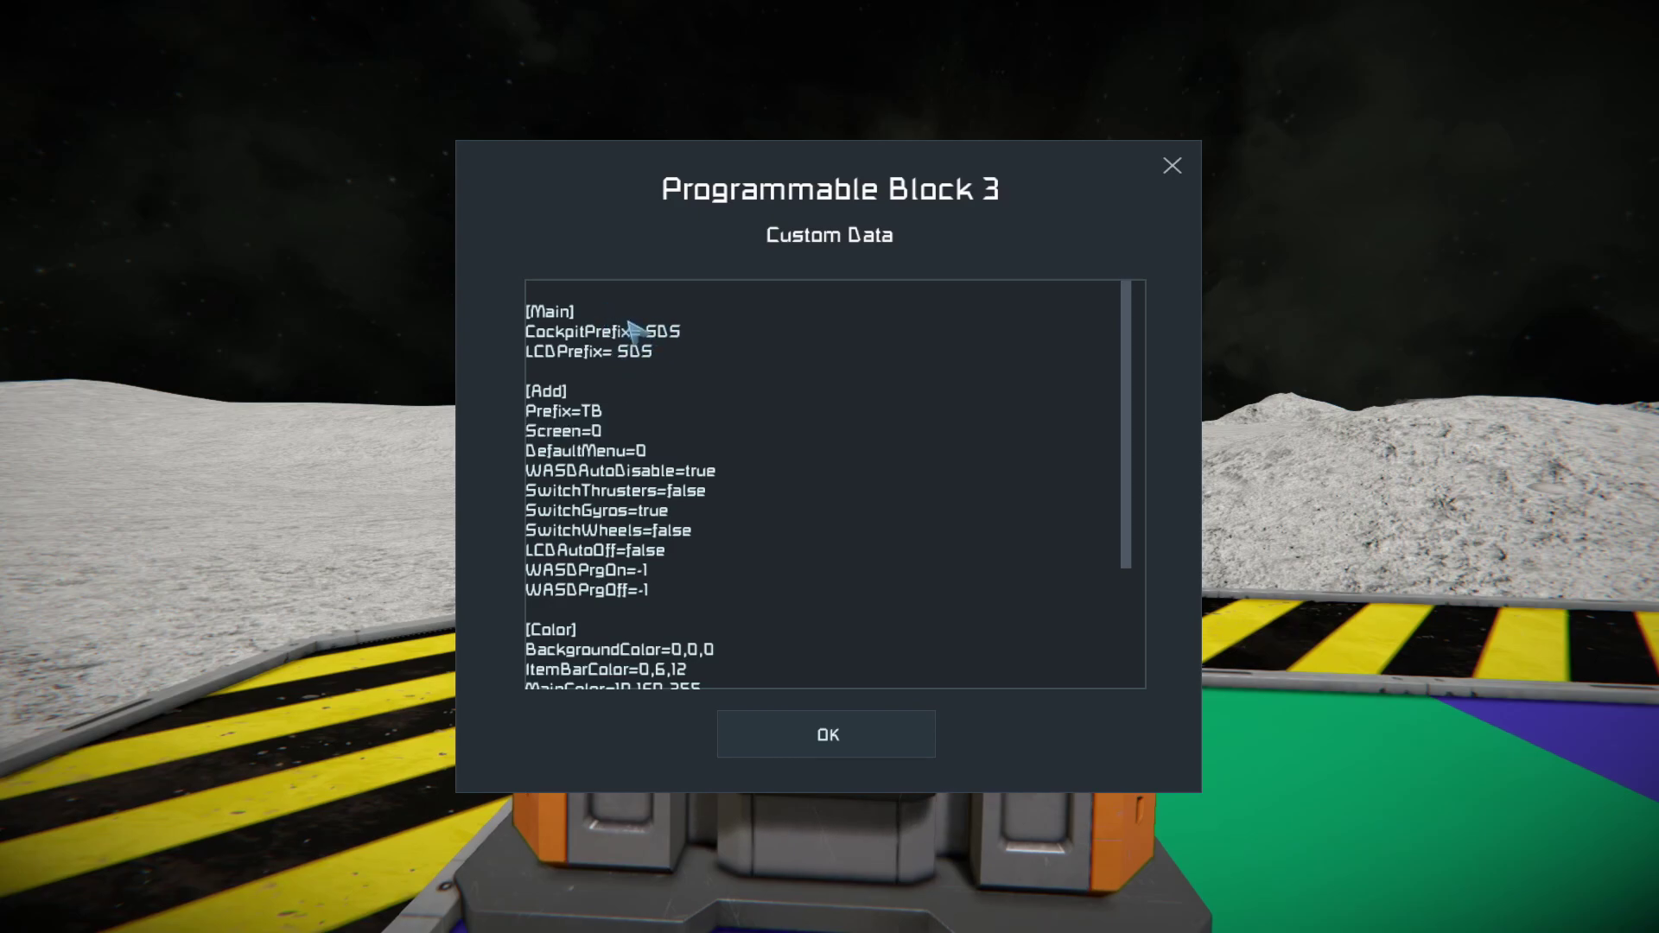
pyautogui.moveTo(584, 332); pyautogui.dragTo(681, 331)
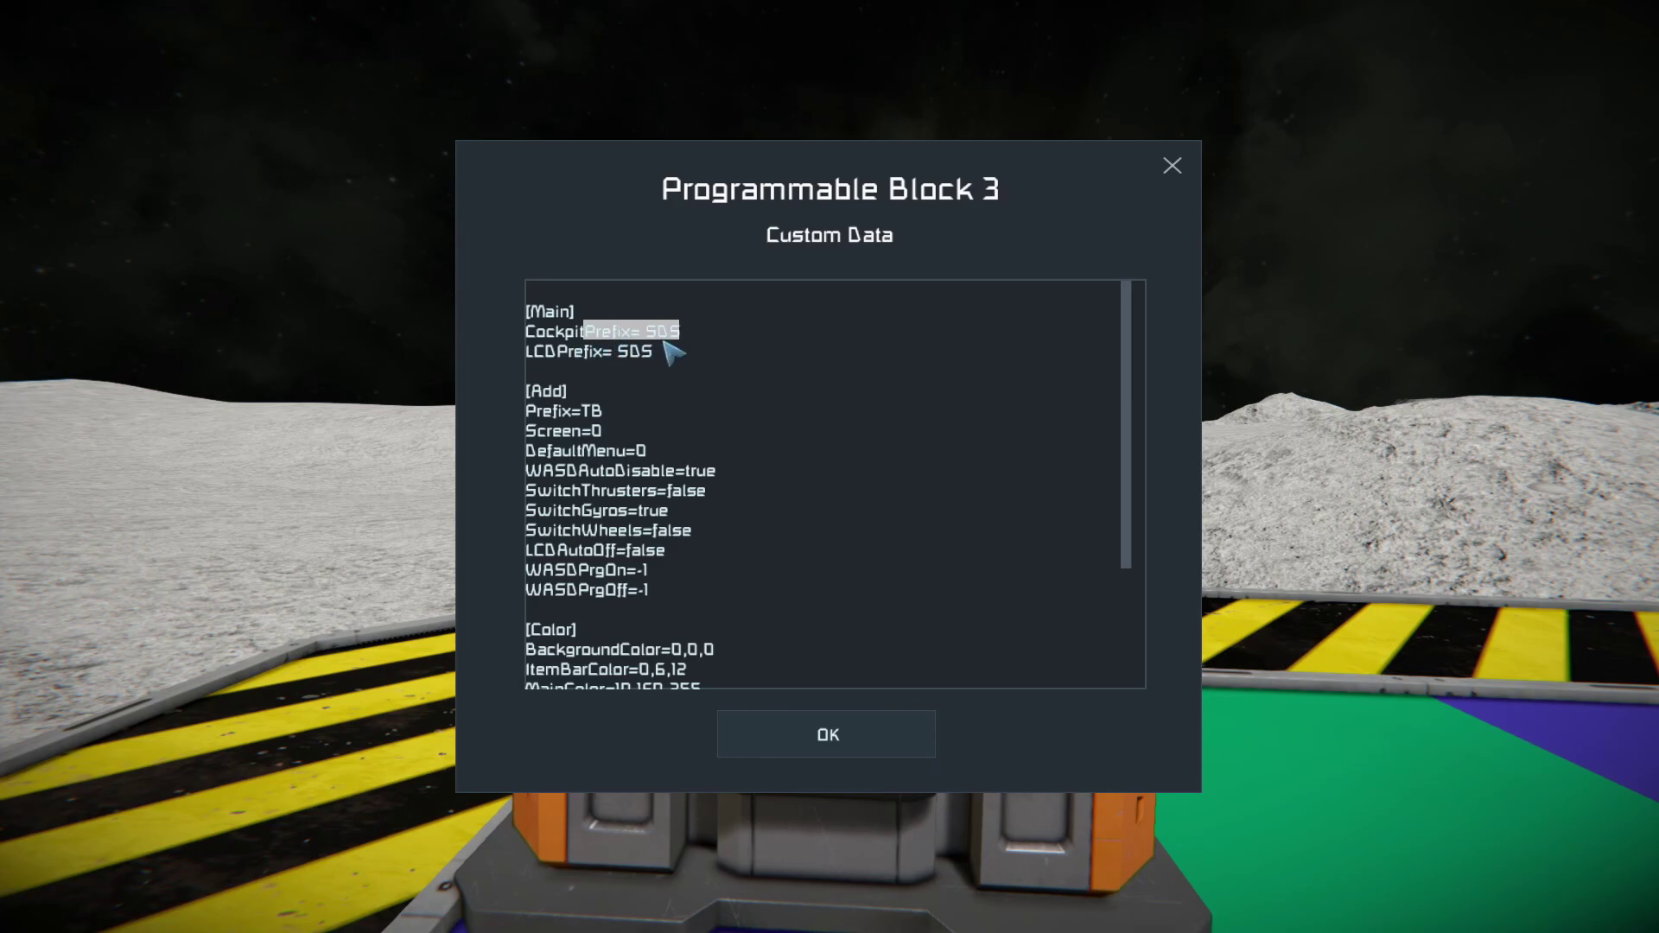
# Replace true with false on the WASDAutoDisable line.
pyautogui.click(620, 436)
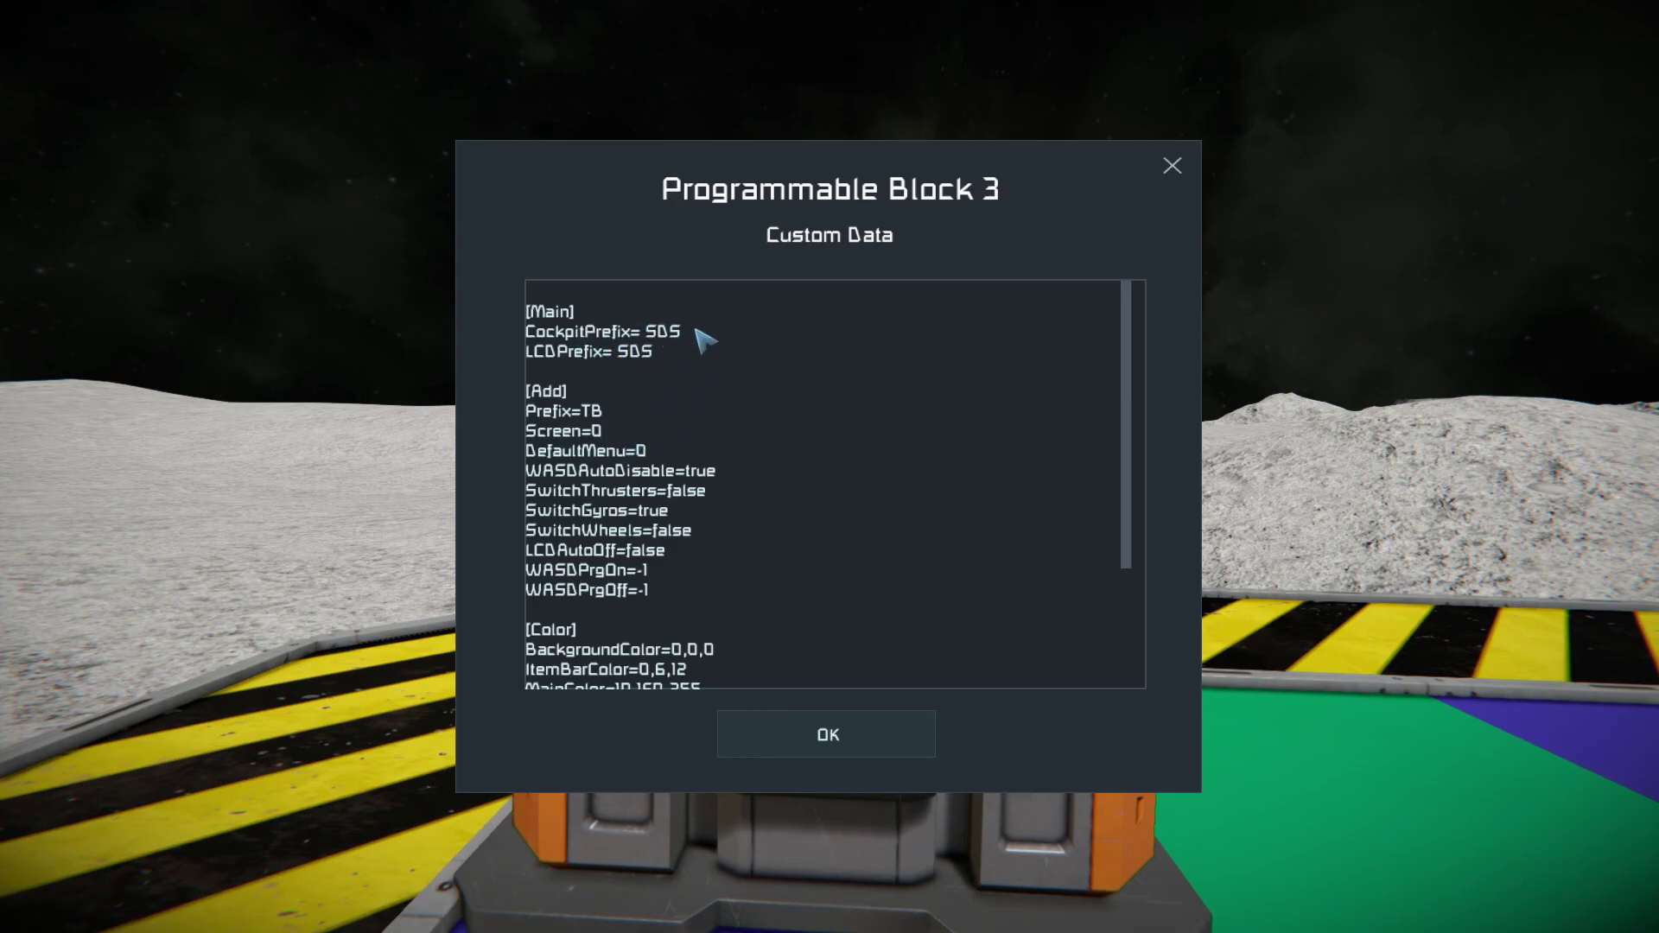
pyautogui.doubleClick(596, 430)
pyautogui.click(659, 453)
pyautogui.moveTo(543, 454); pyautogui.dragTo(661, 456)
pyautogui.click(659, 454)
pyautogui.moveTo(541, 472); pyautogui.dragTo(631, 471)
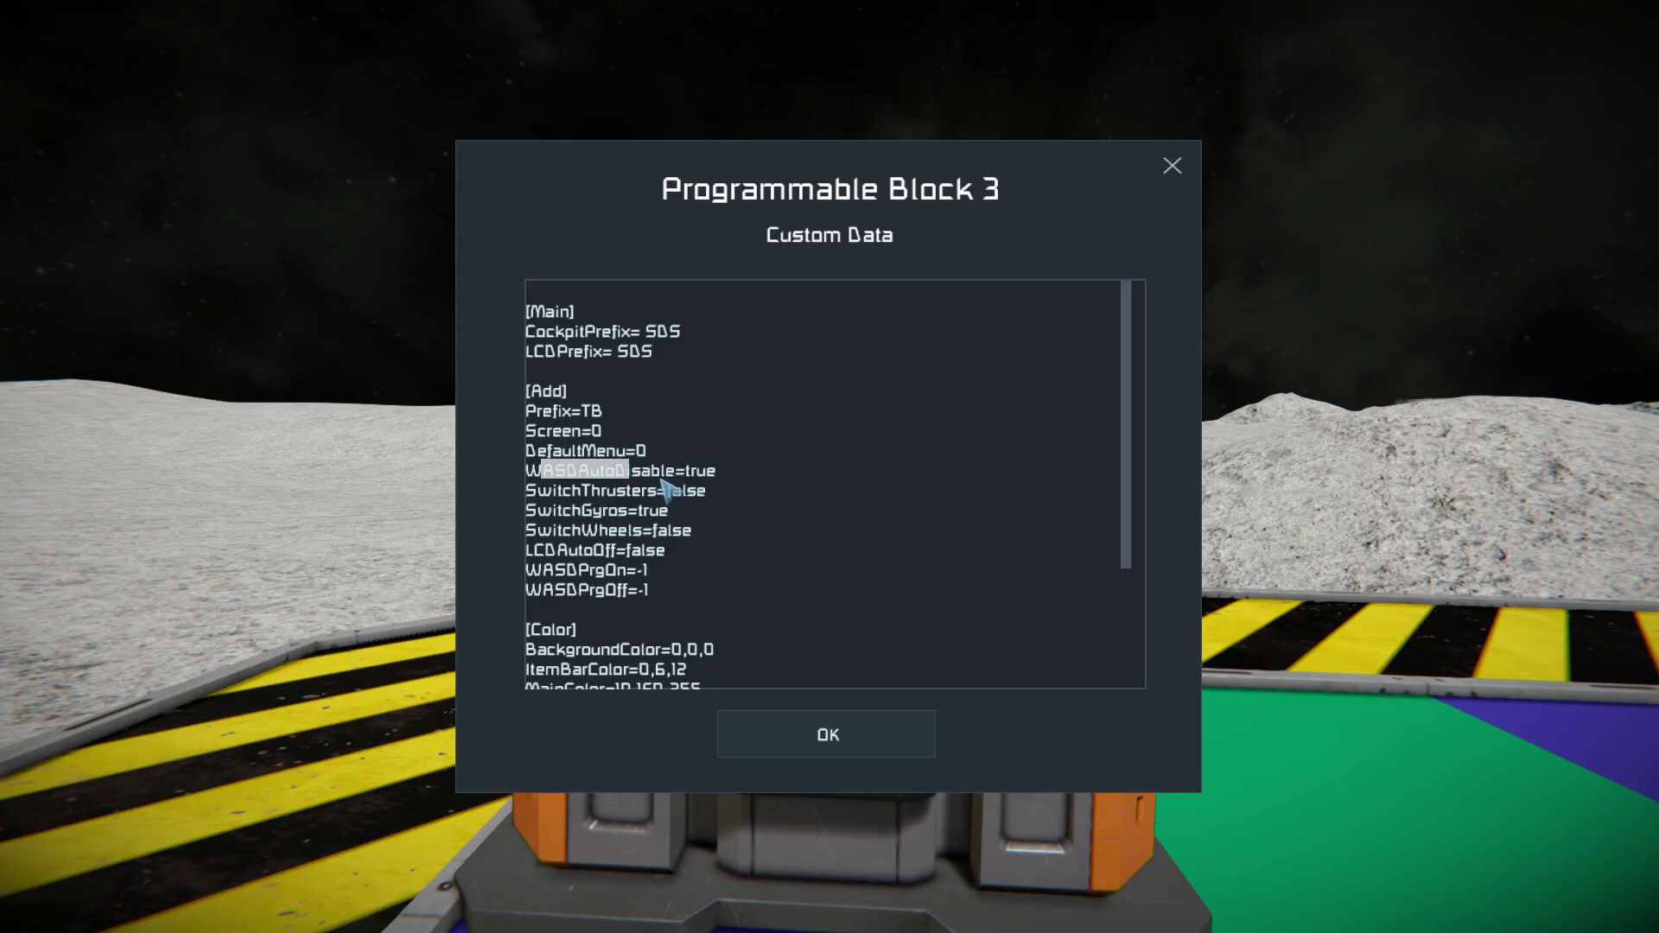
pyautogui.doubleClick(696, 470)
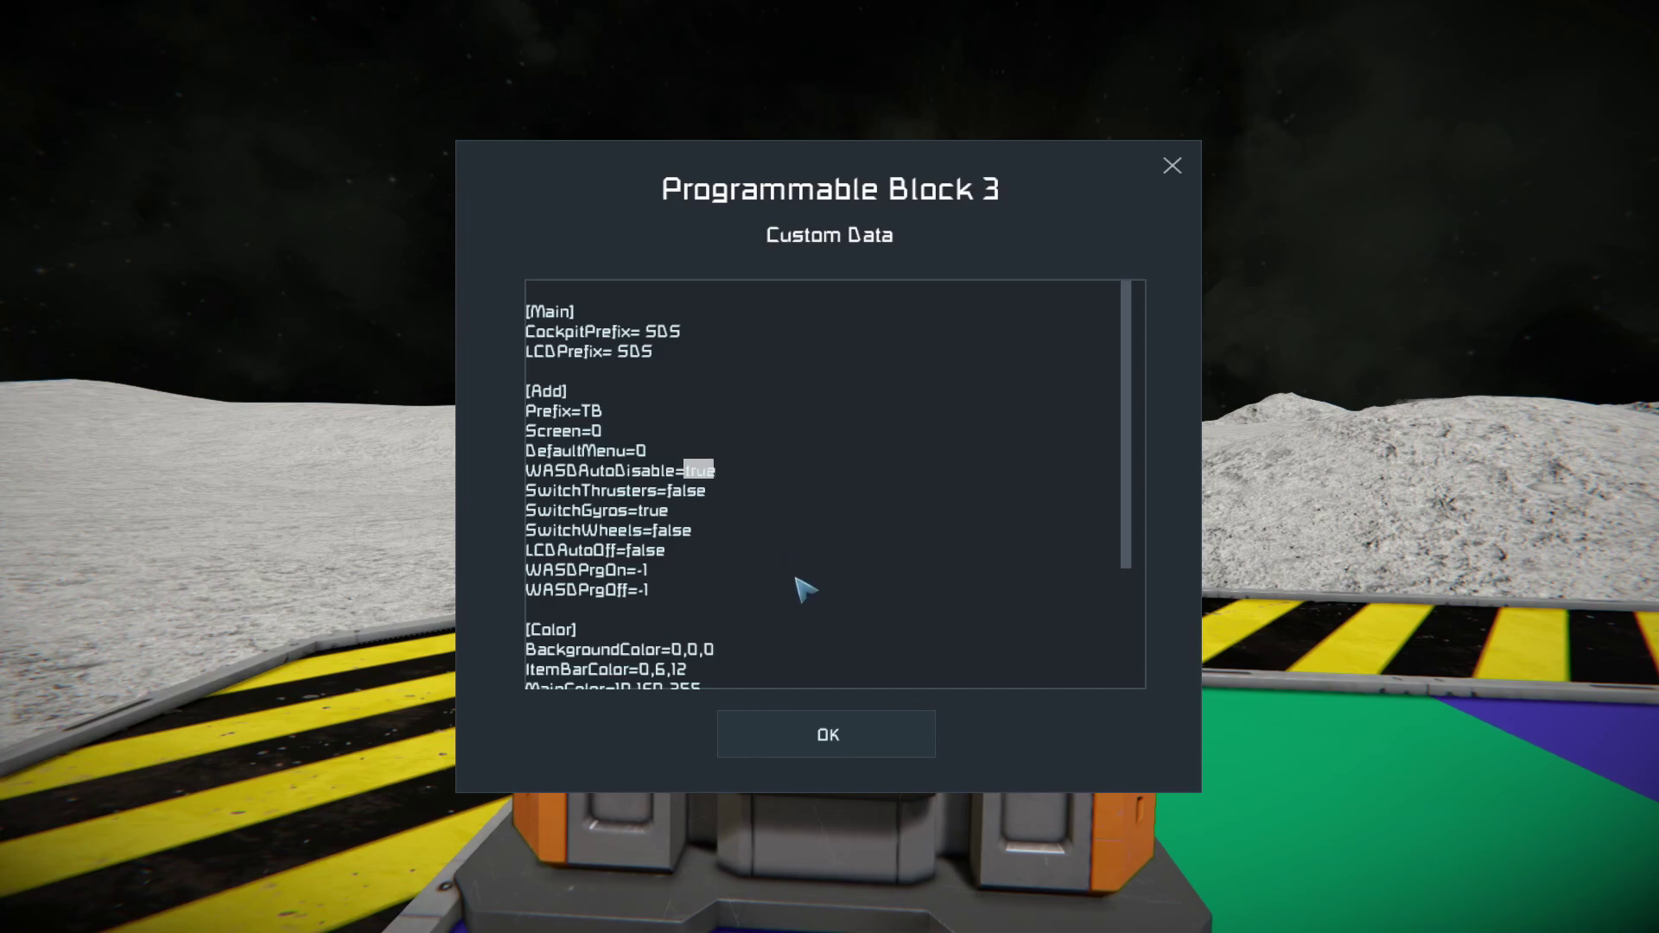
pyautogui.write('false')
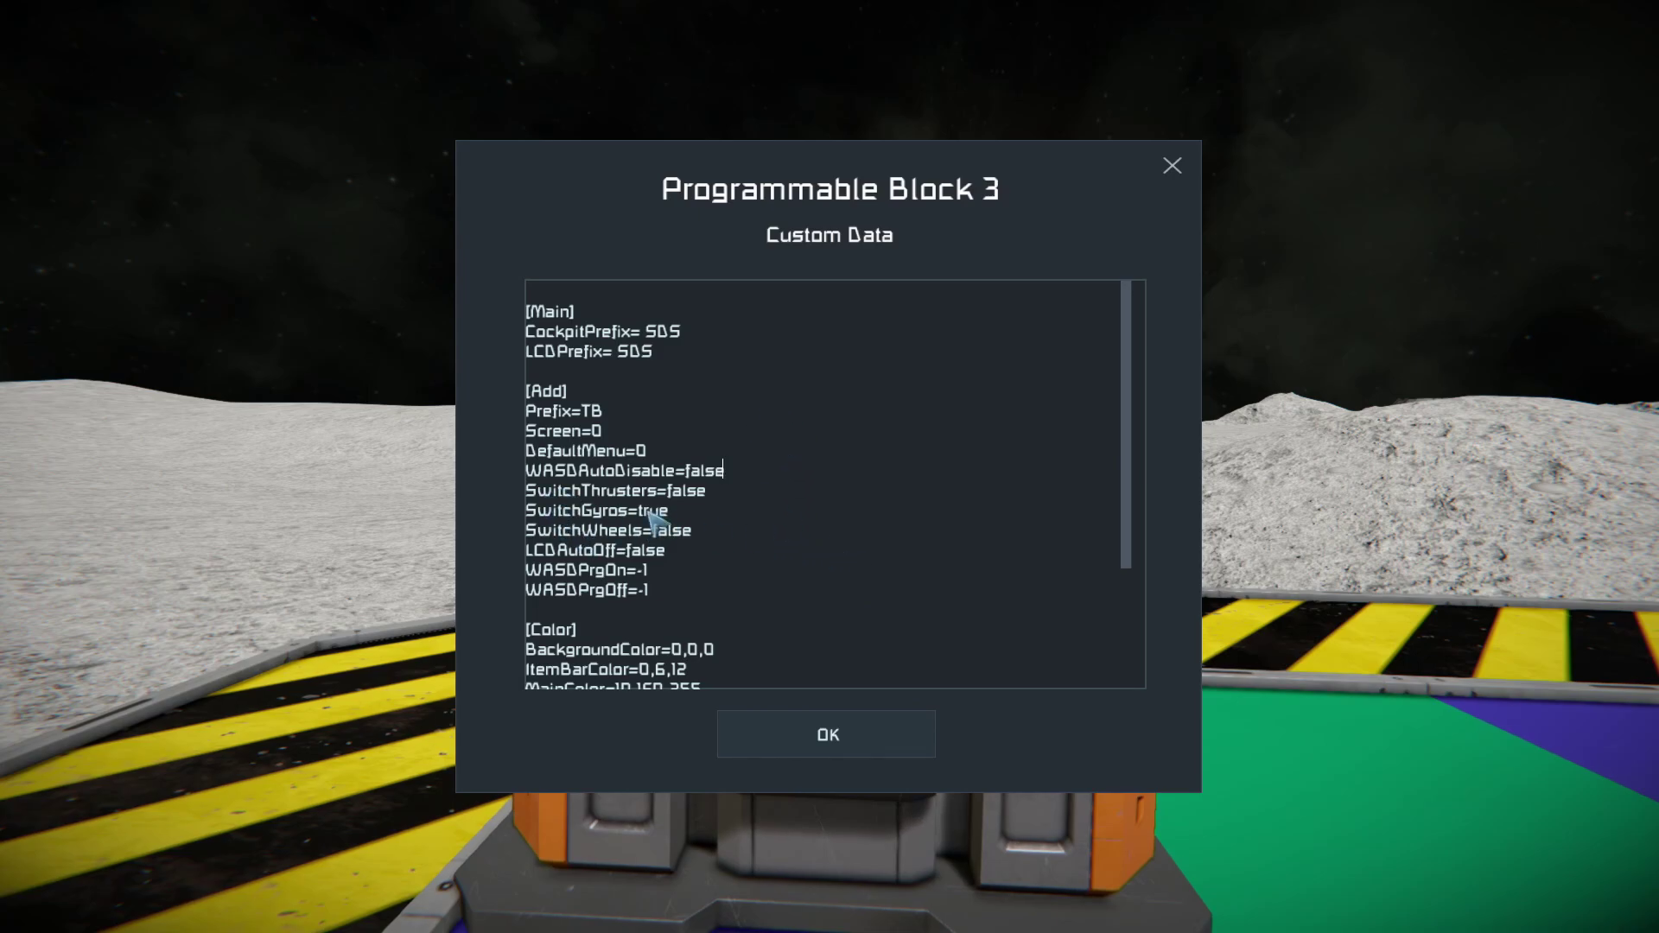
# Review the SwitchThrusters=false and gyro/wheel settings, then scroll Custom Data to the bottom.
pyautogui.moveTo(529, 494); pyautogui.dragTo(679, 560)
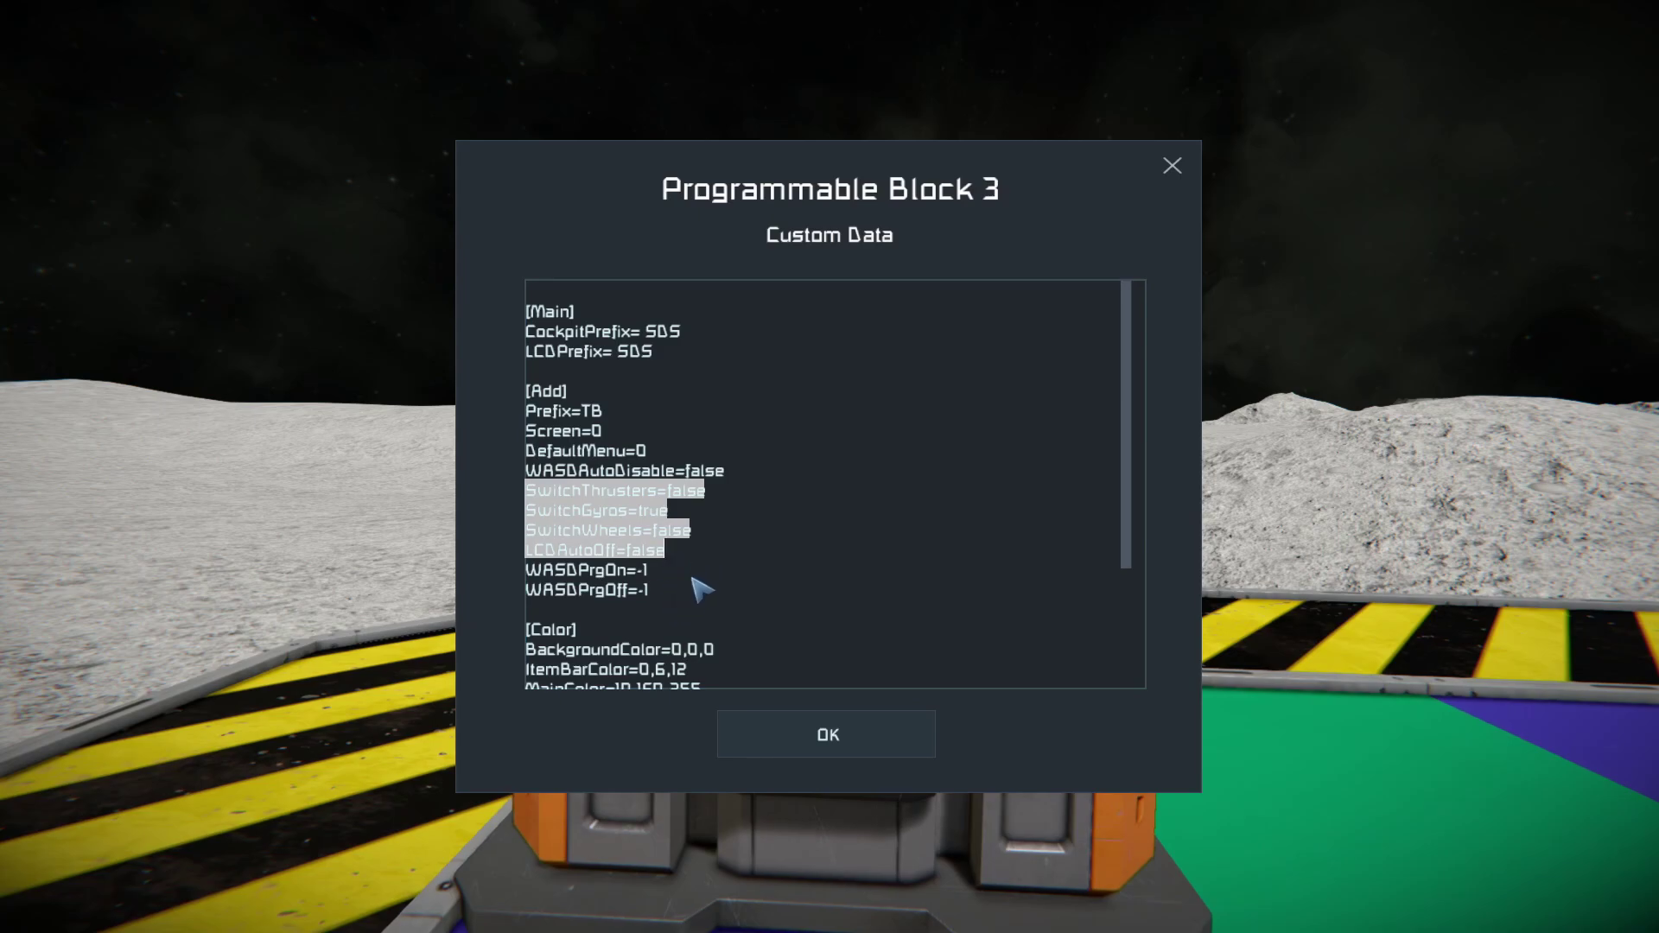
pyautogui.click(689, 555)
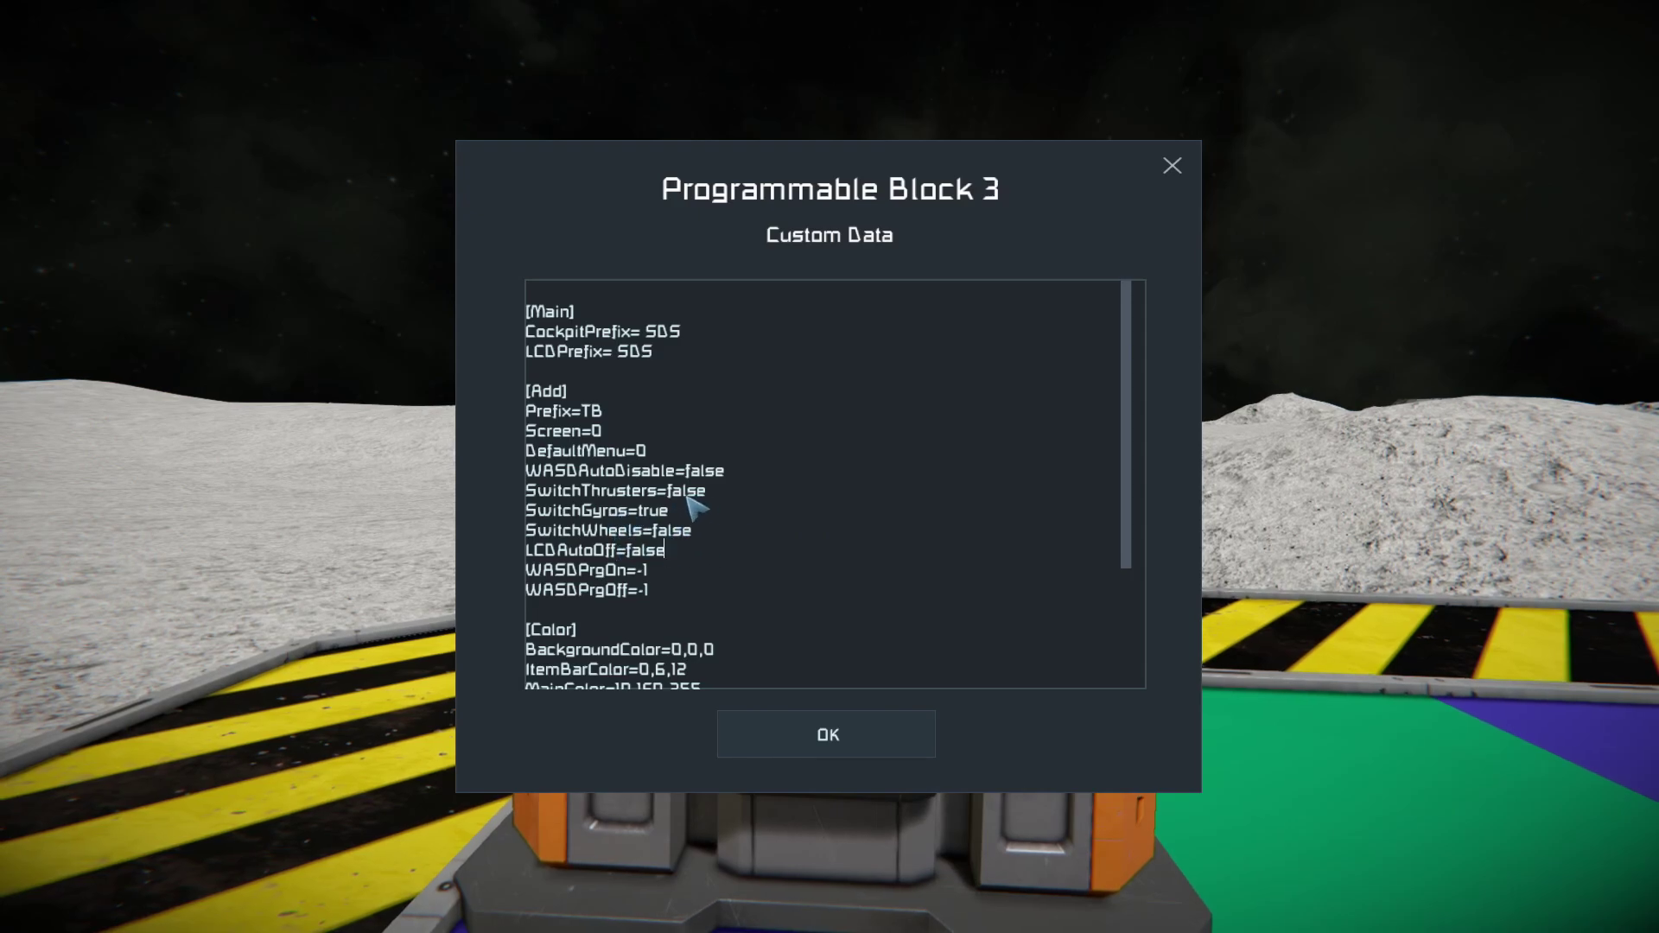
pyautogui.moveTo(563, 490); pyautogui.dragTo(713, 497)
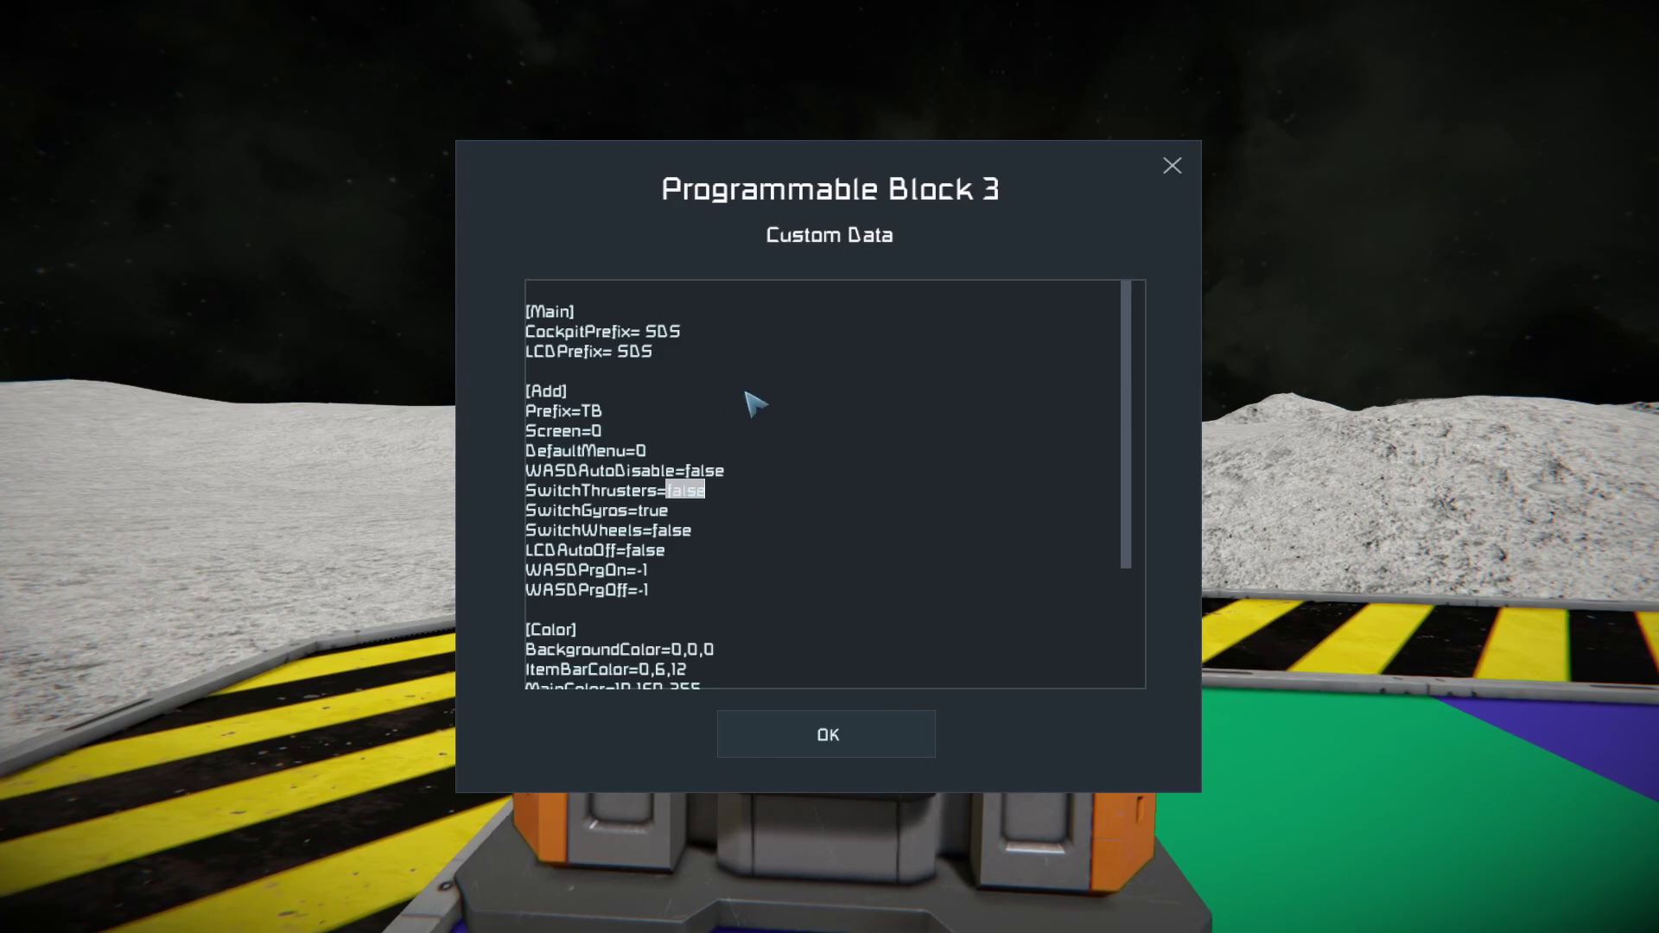
pyautogui.click(739, 506)
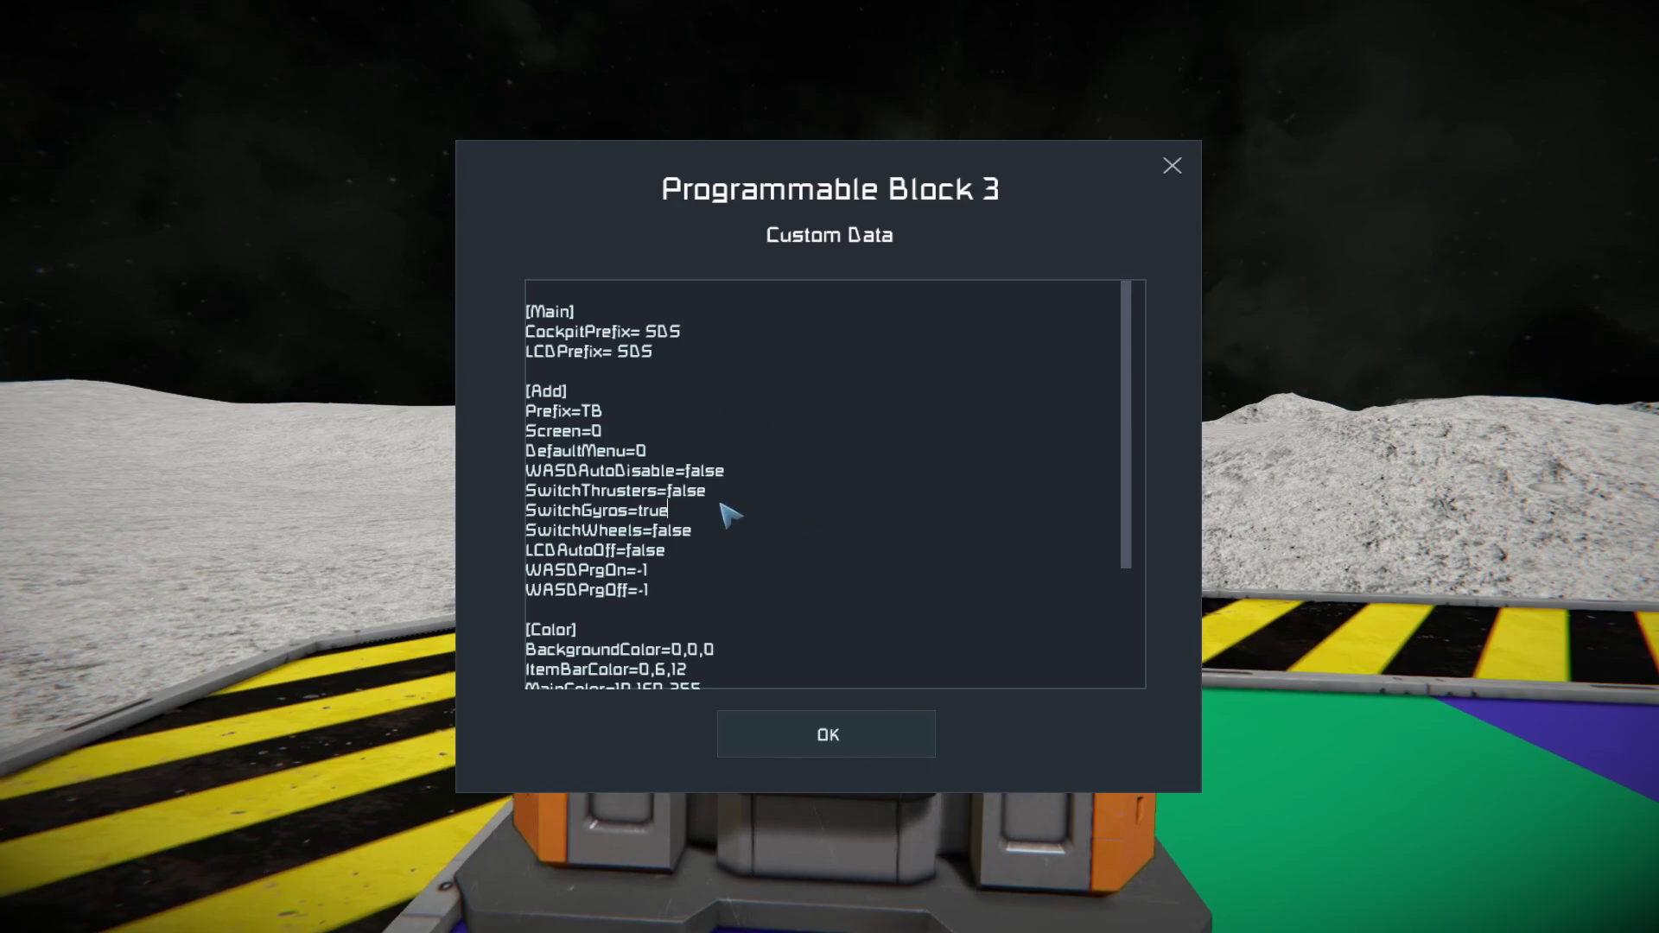
pyautogui.click(714, 492)
pyautogui.moveTo(1125, 463); pyautogui.dragTo(1123, 596)
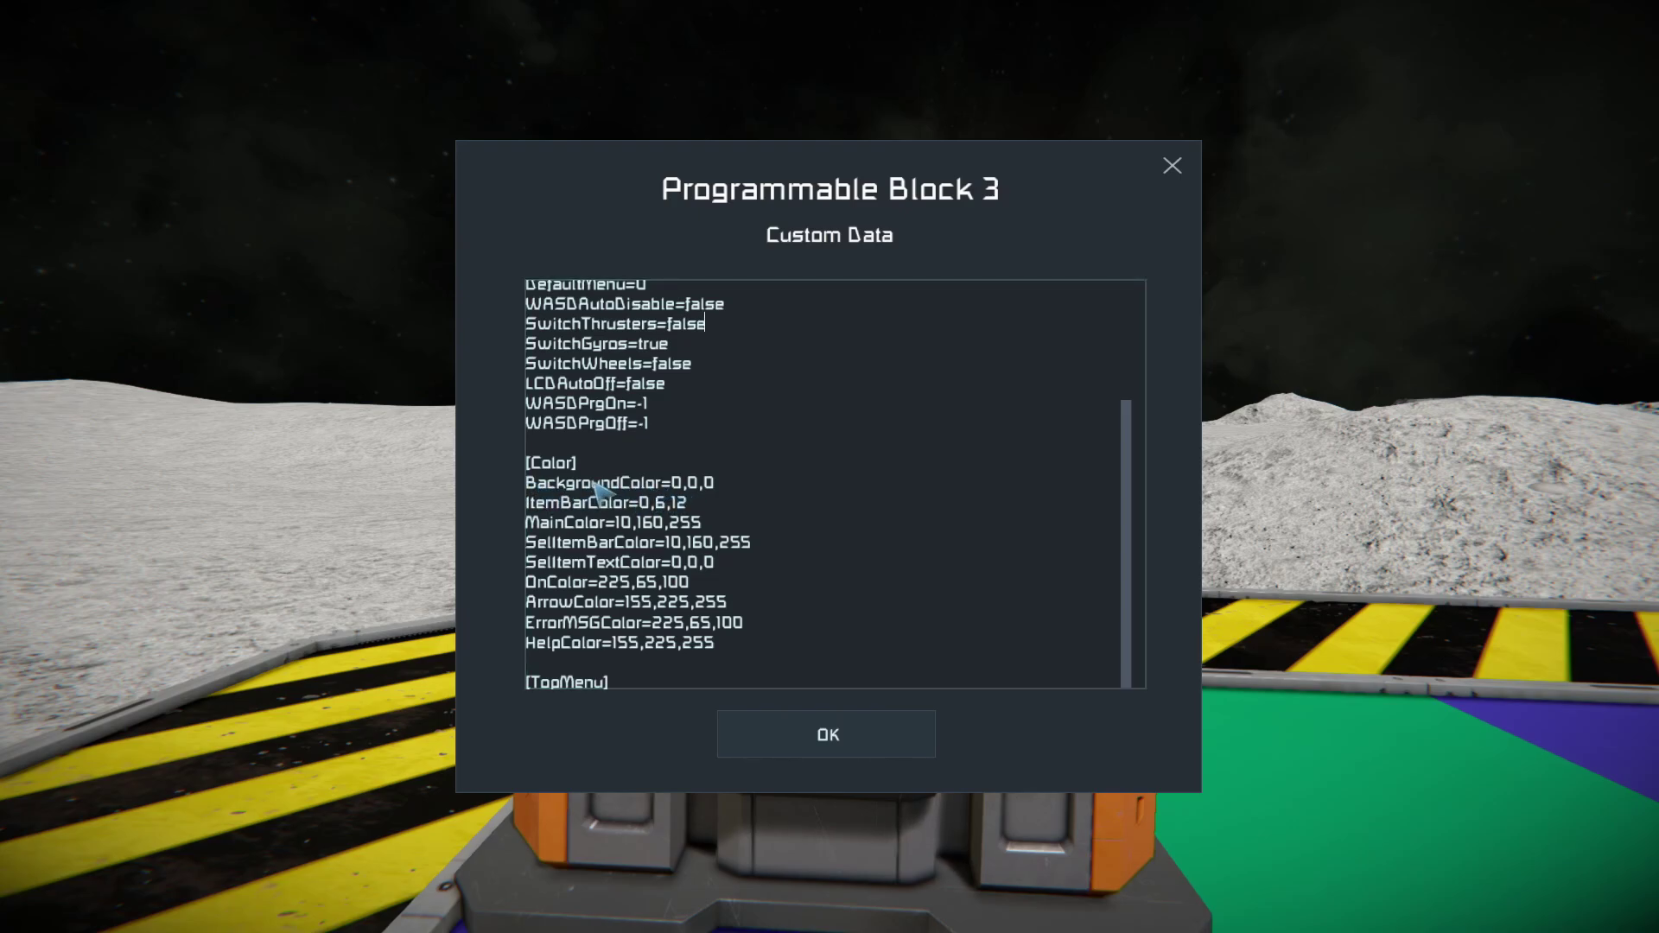
# Add '0=TEST BASE' under [TopMenu] and a [0] section header below it.
pyautogui.click(715, 644)
pyautogui.click(667, 678)
pyautogui.press('Return')
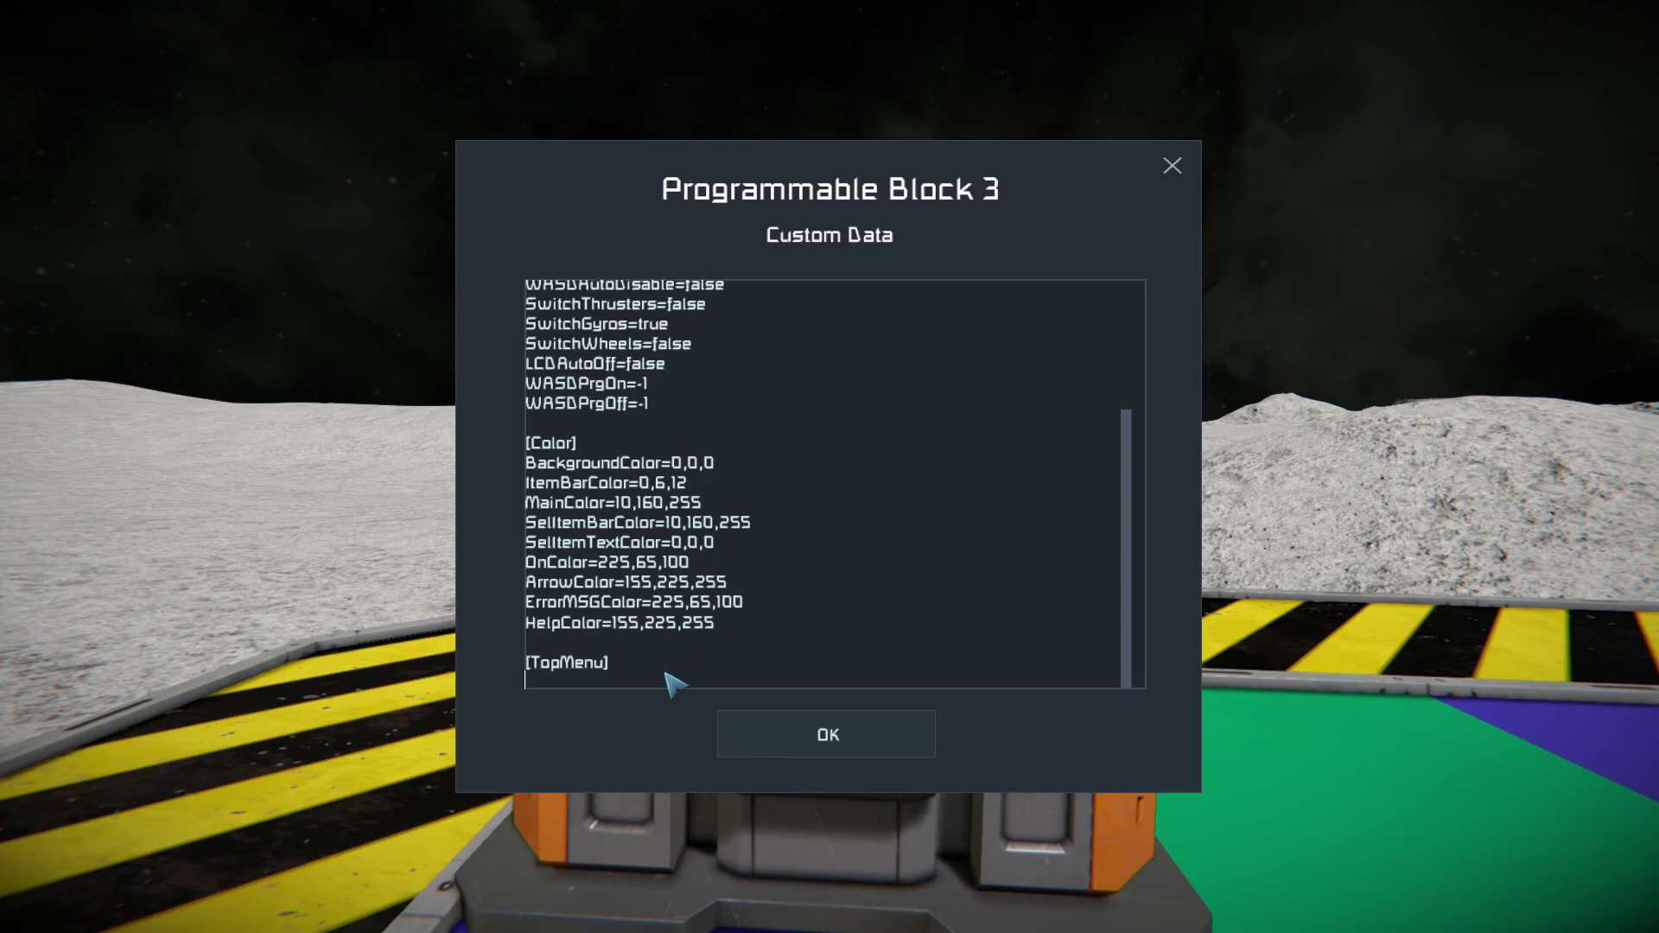
pyautogui.write('0=TE')
pyautogui.write('ST ')
pyautogui.write('BASE')
pyautogui.press('Return')
pyautogui.press('Return')
pyautogui.write('[0]')
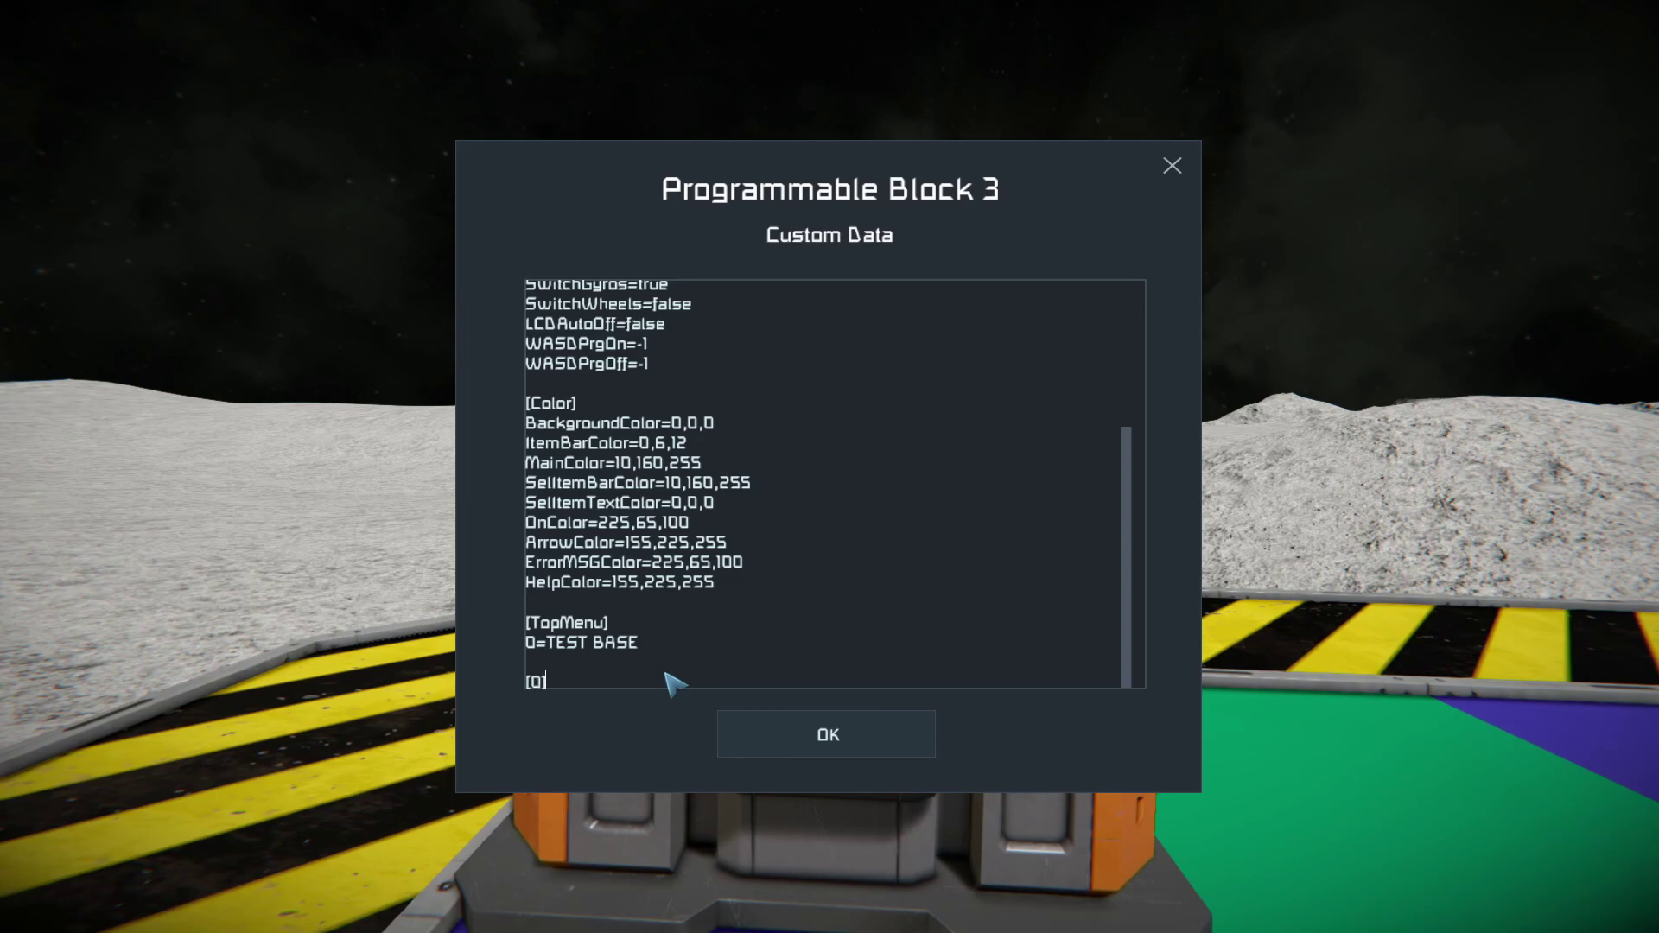
pyautogui.moveTo(547, 683); pyautogui.dragTo(527, 681)
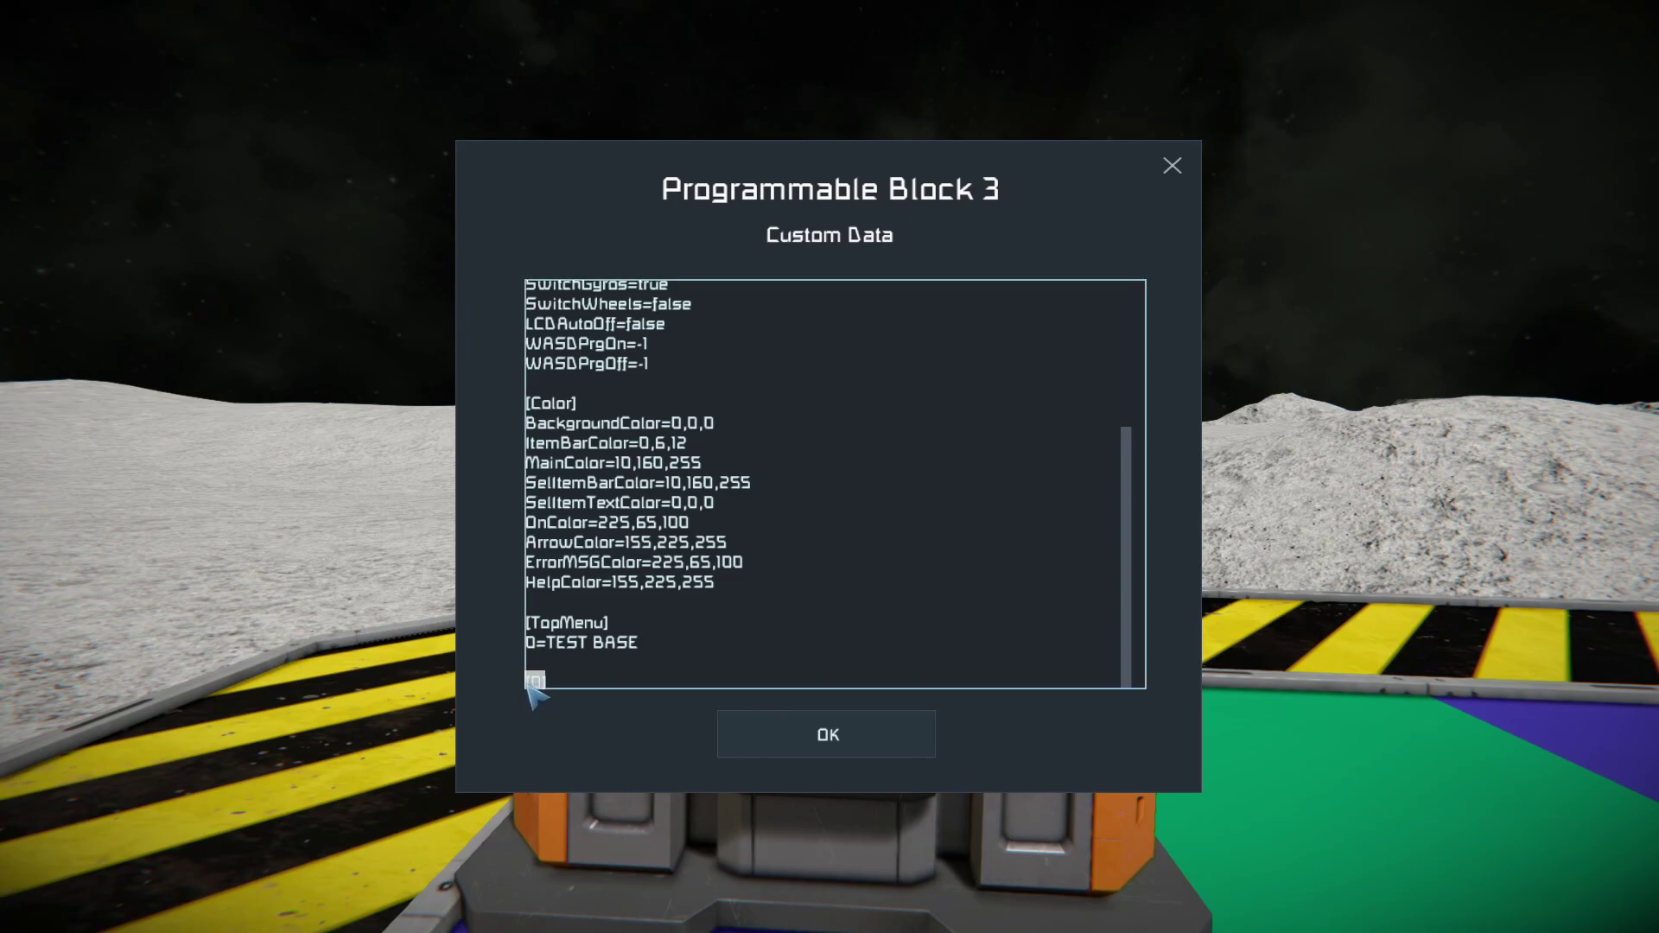
# Write 'Light on/off;bl;Light 1;onoff' on a new line under [0].
pyautogui.press('End')
pyautogui.press('Return')
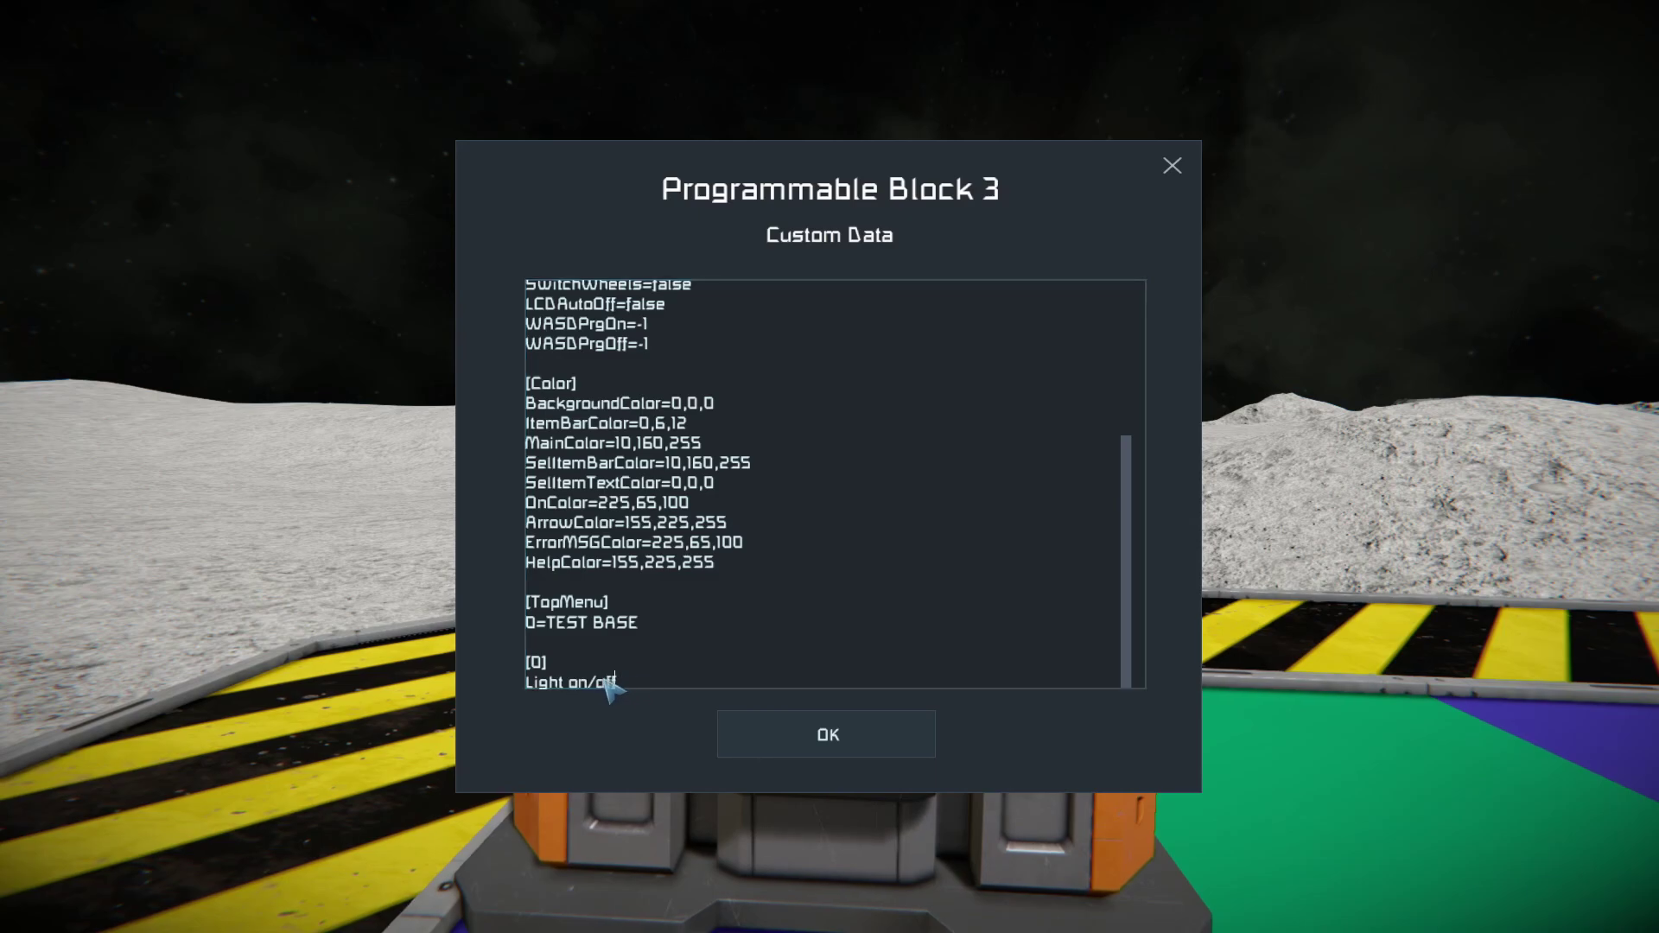
pyautogui.moveTo(613, 682); pyautogui.dragTo(529, 683)
pyautogui.click(648, 684)
pyautogui.write(';bl;Li')
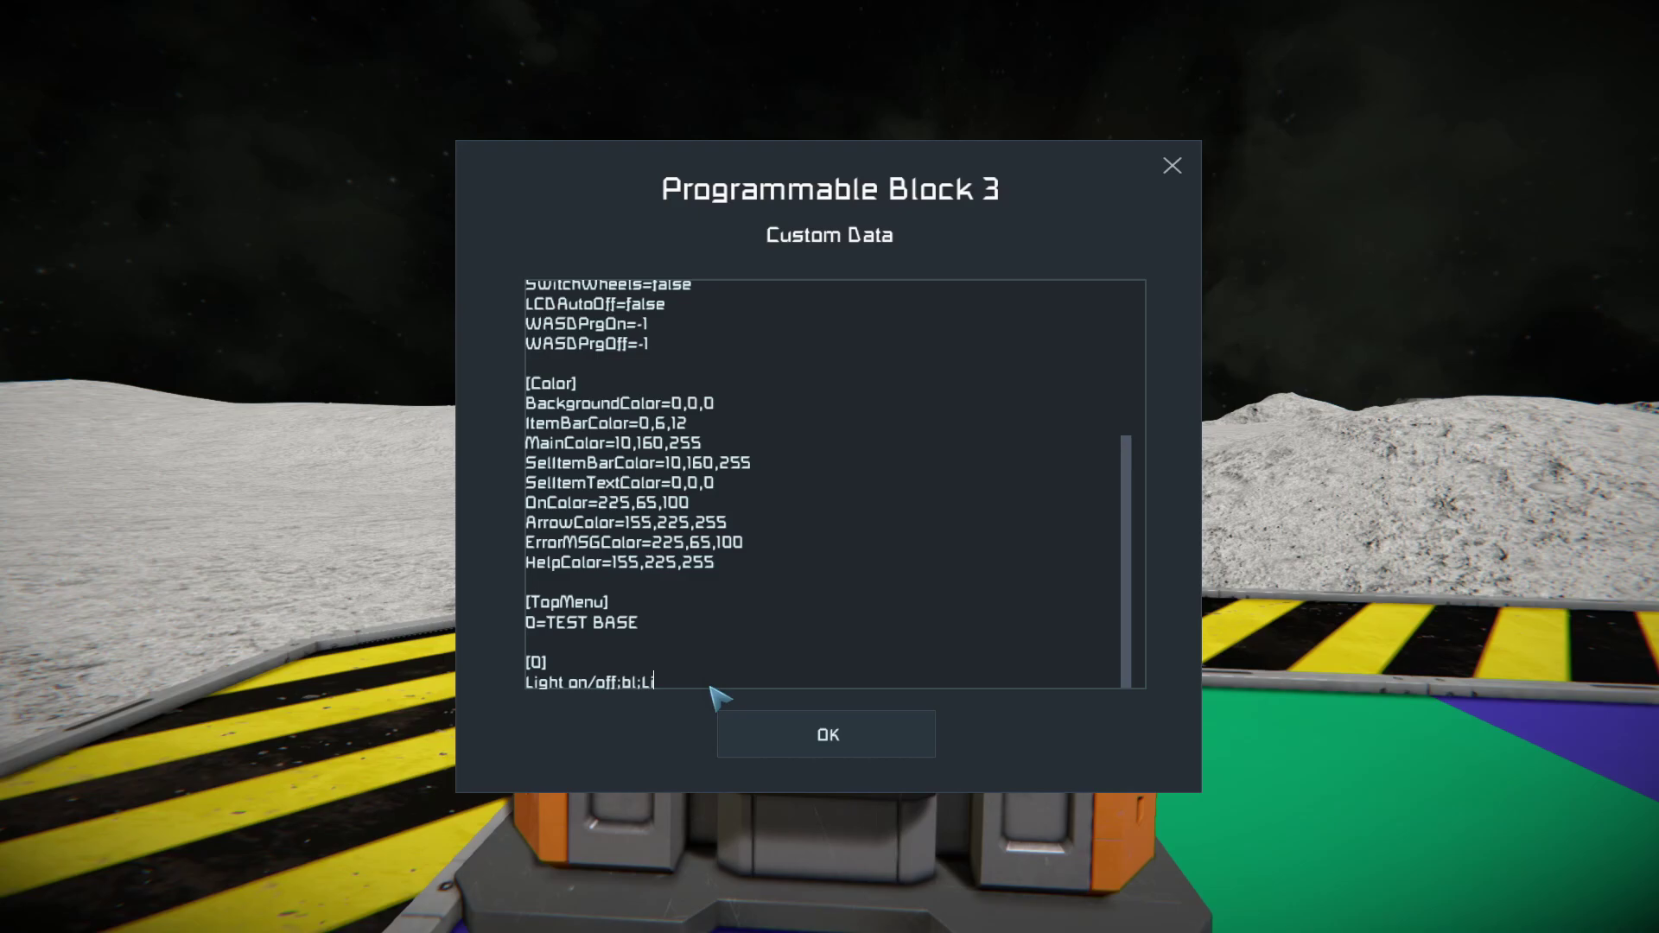
pyautogui.write('ght 1;onoff')
# Save the custom data, recompile the SDS script, and sit in the control seat.
pyautogui.click(875, 752)
pyautogui.scroll(-3, 889, 707)
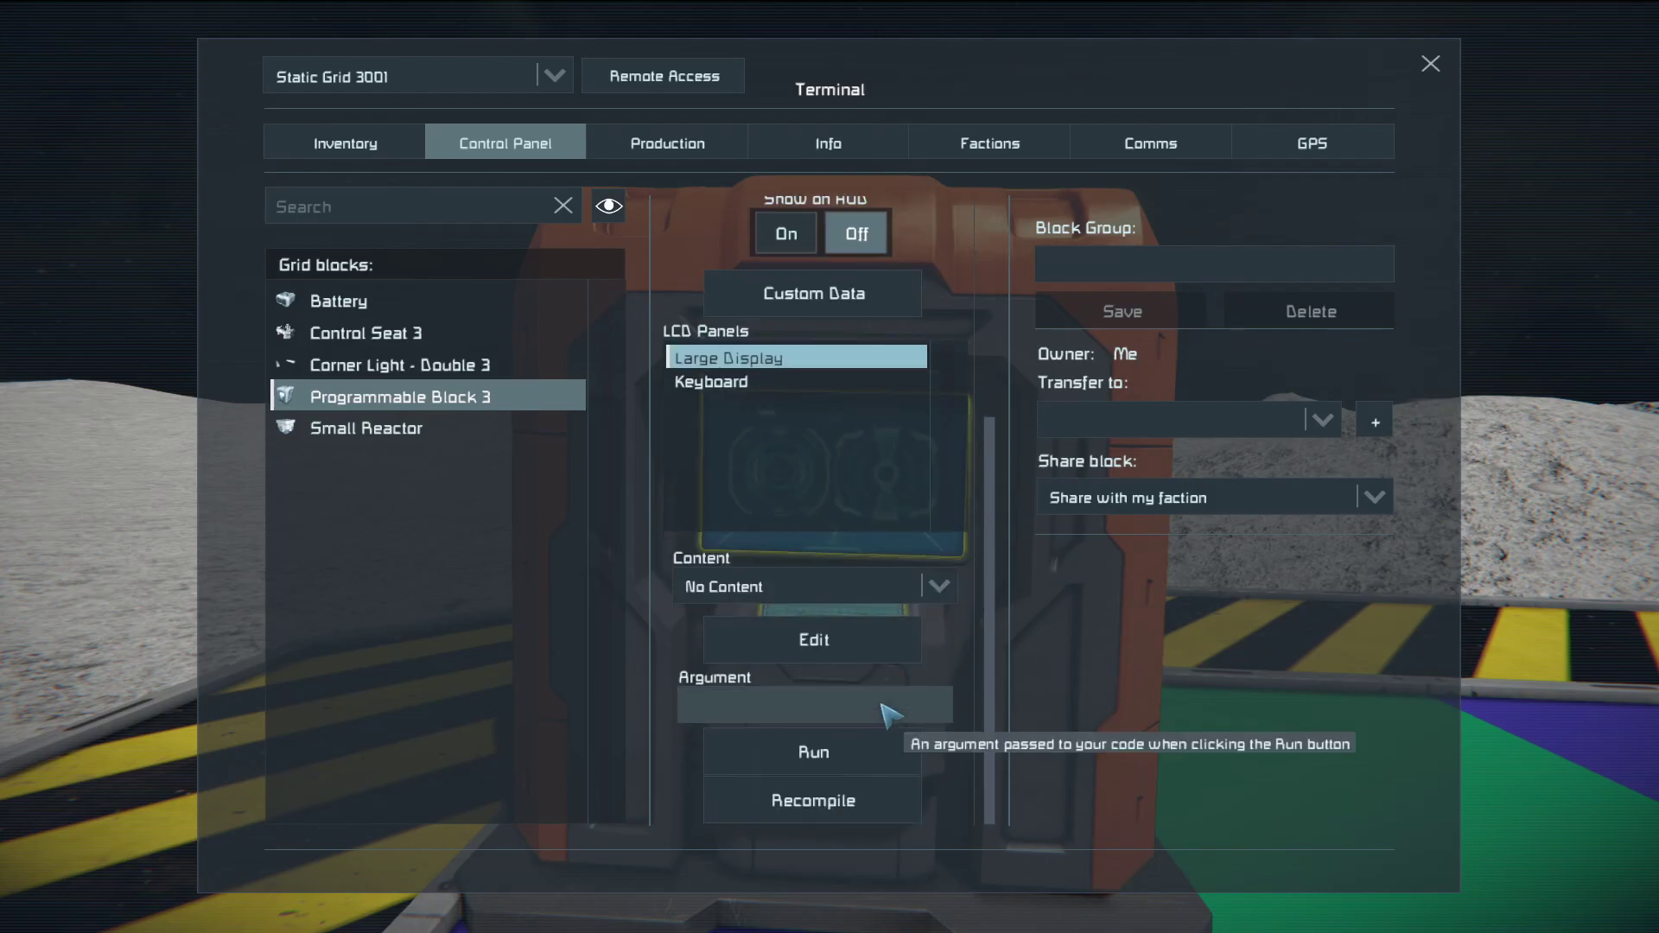
pyautogui.click(841, 812)
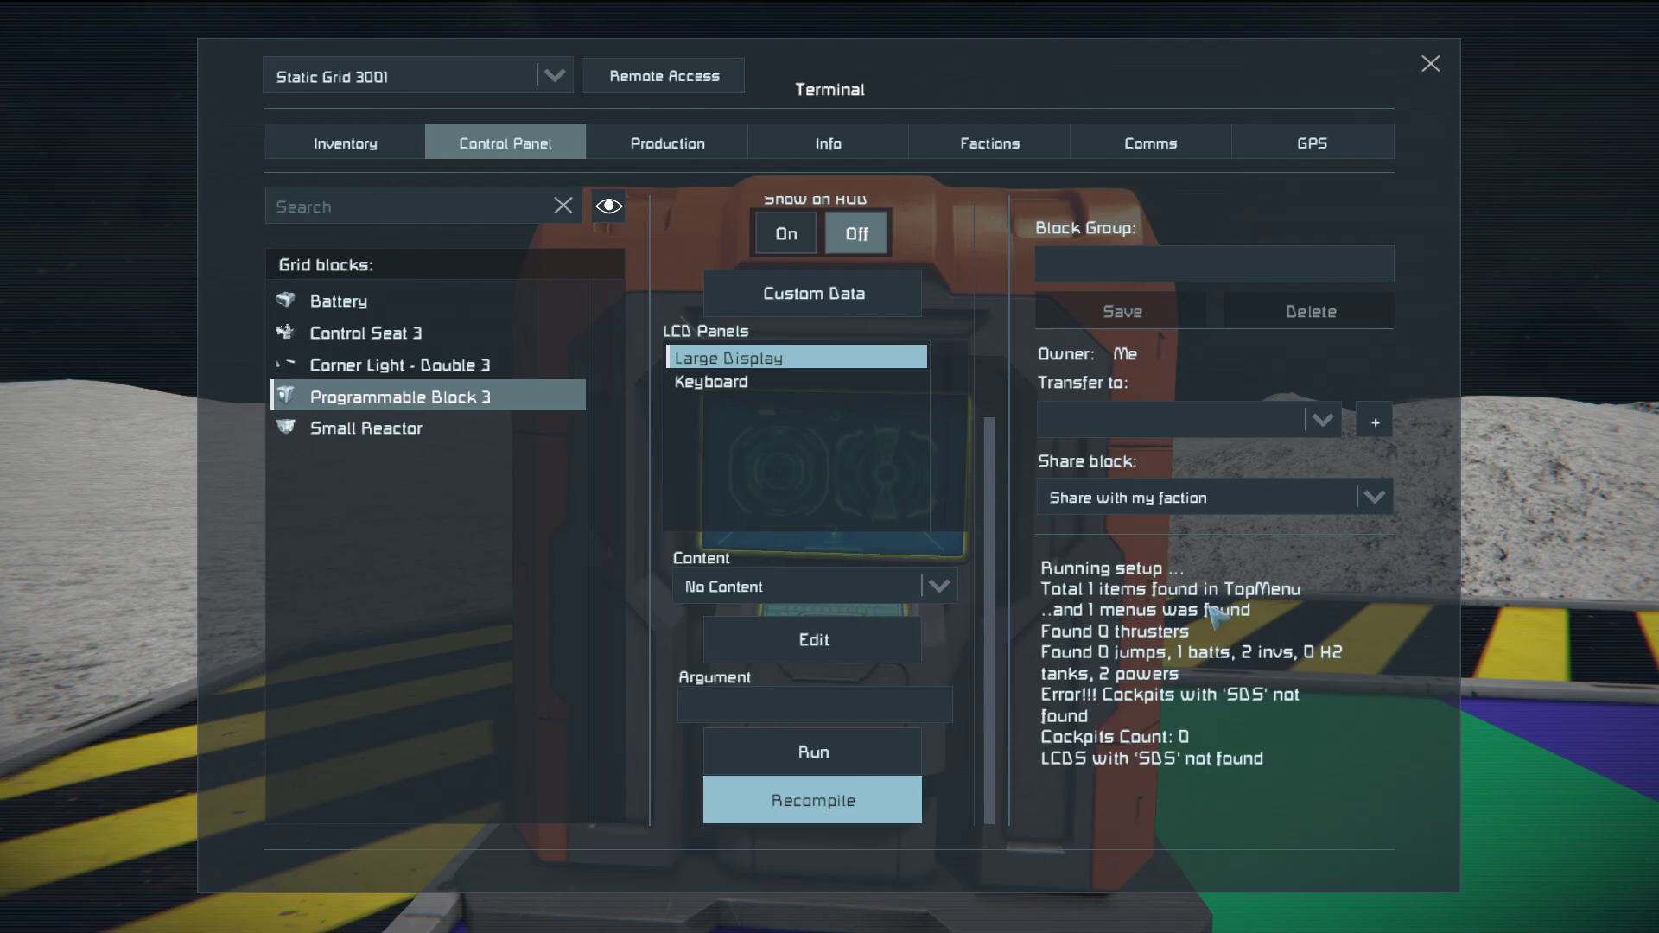
pyautogui.press('Escape')
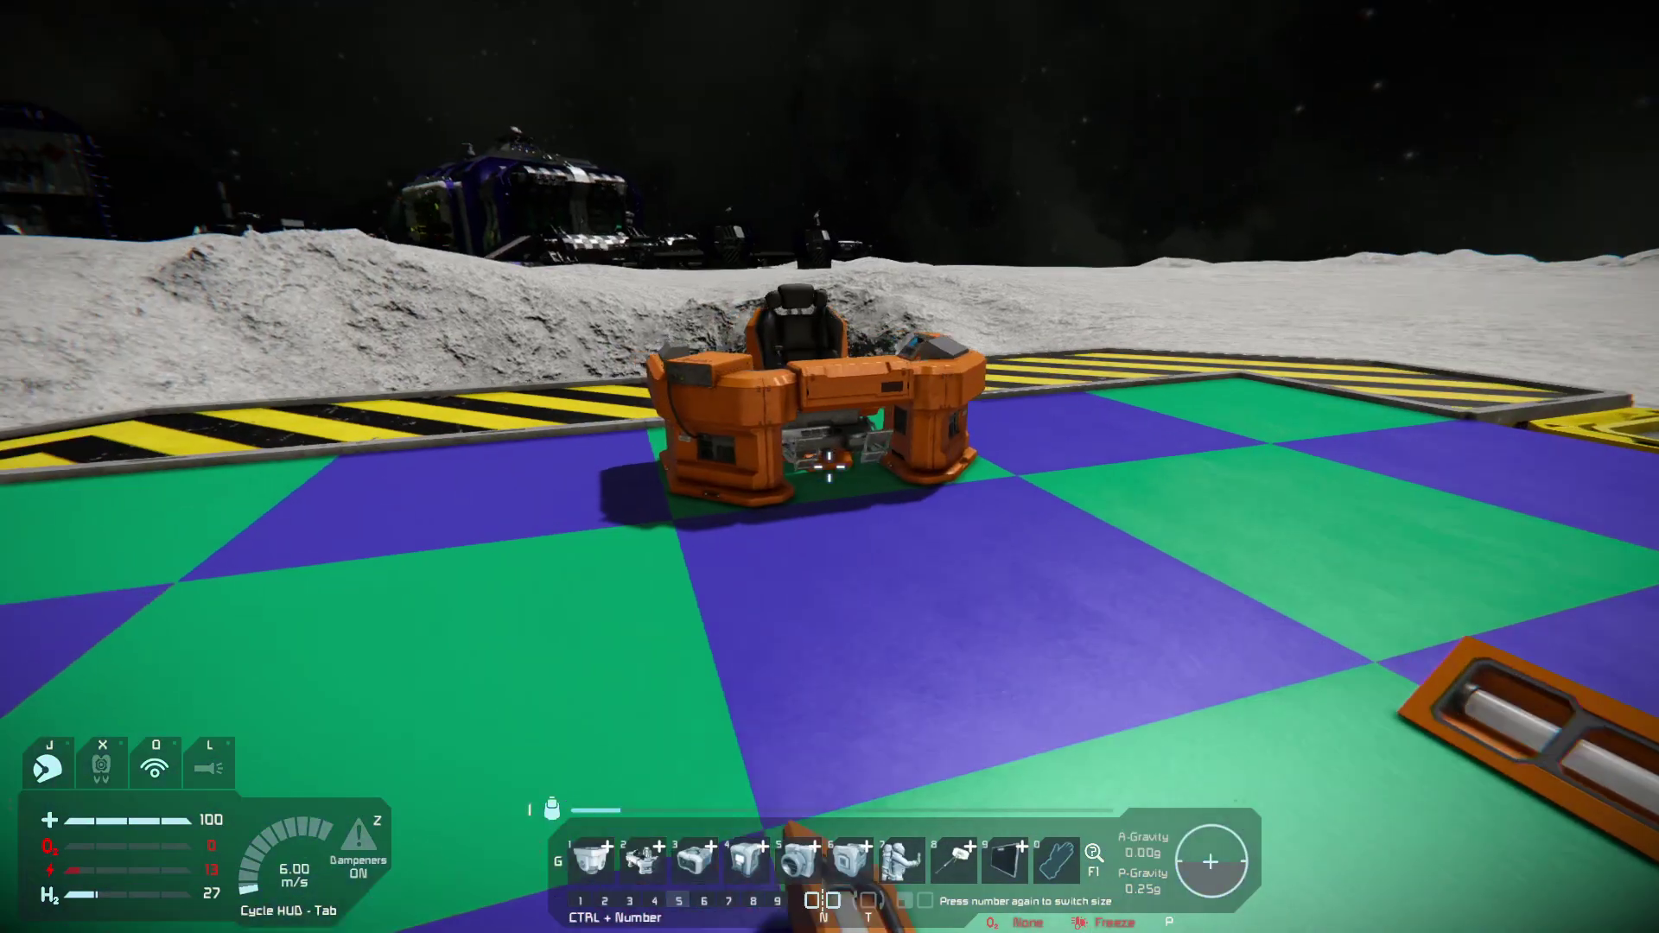
pyautogui.press('f')
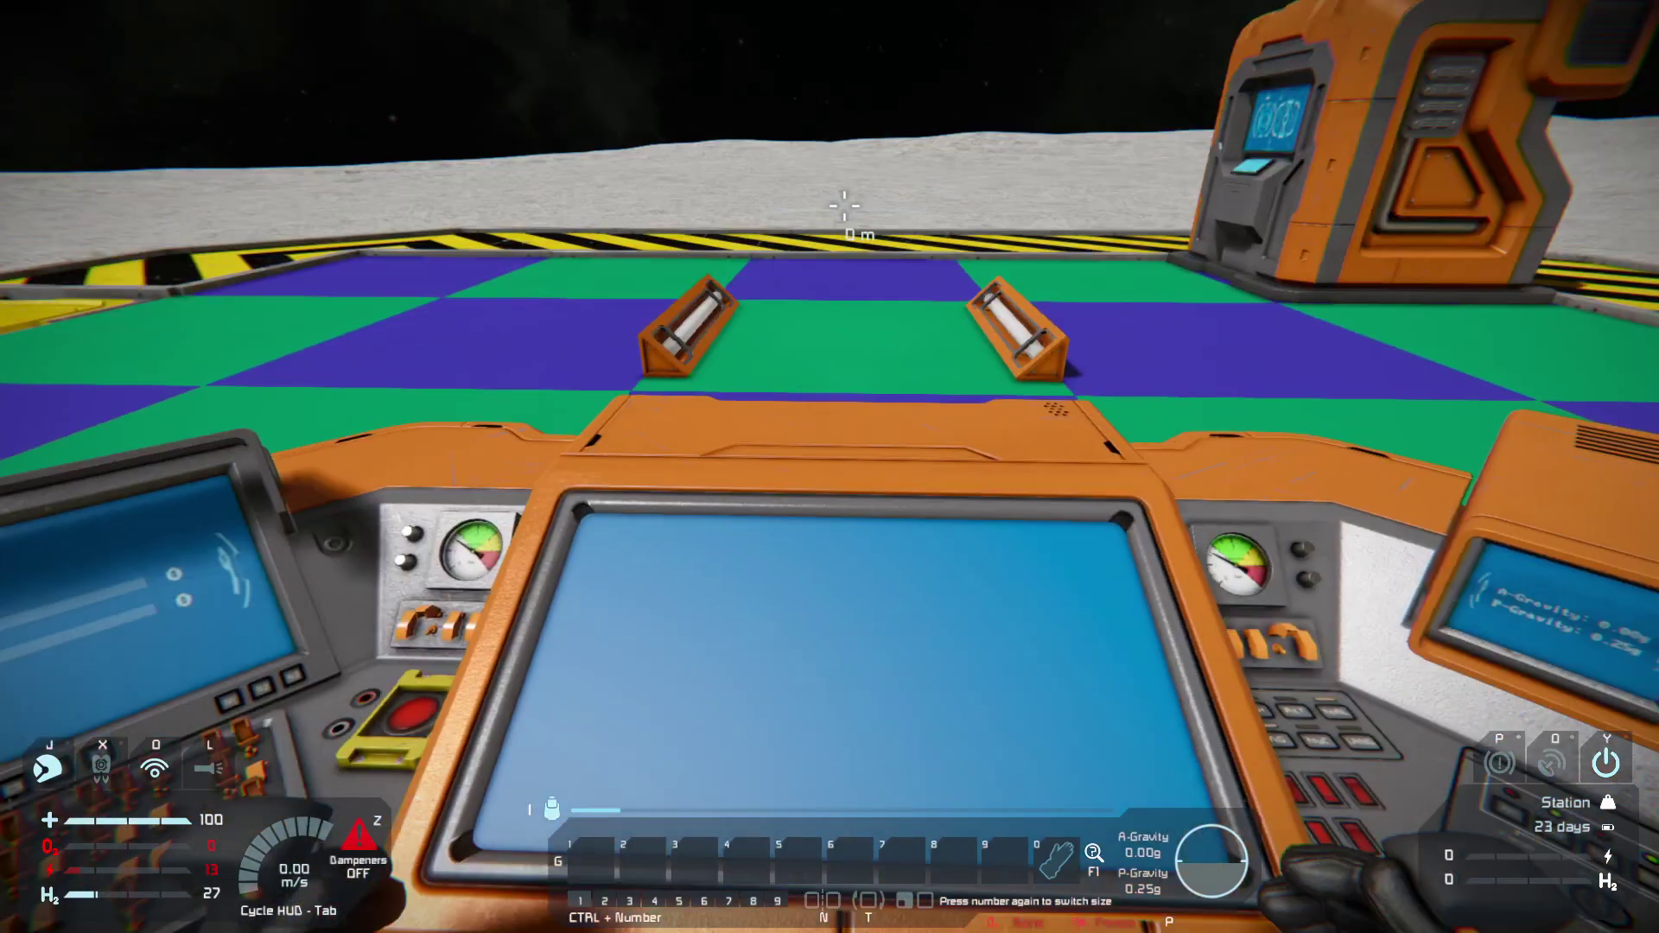
pyautogui.press('k')
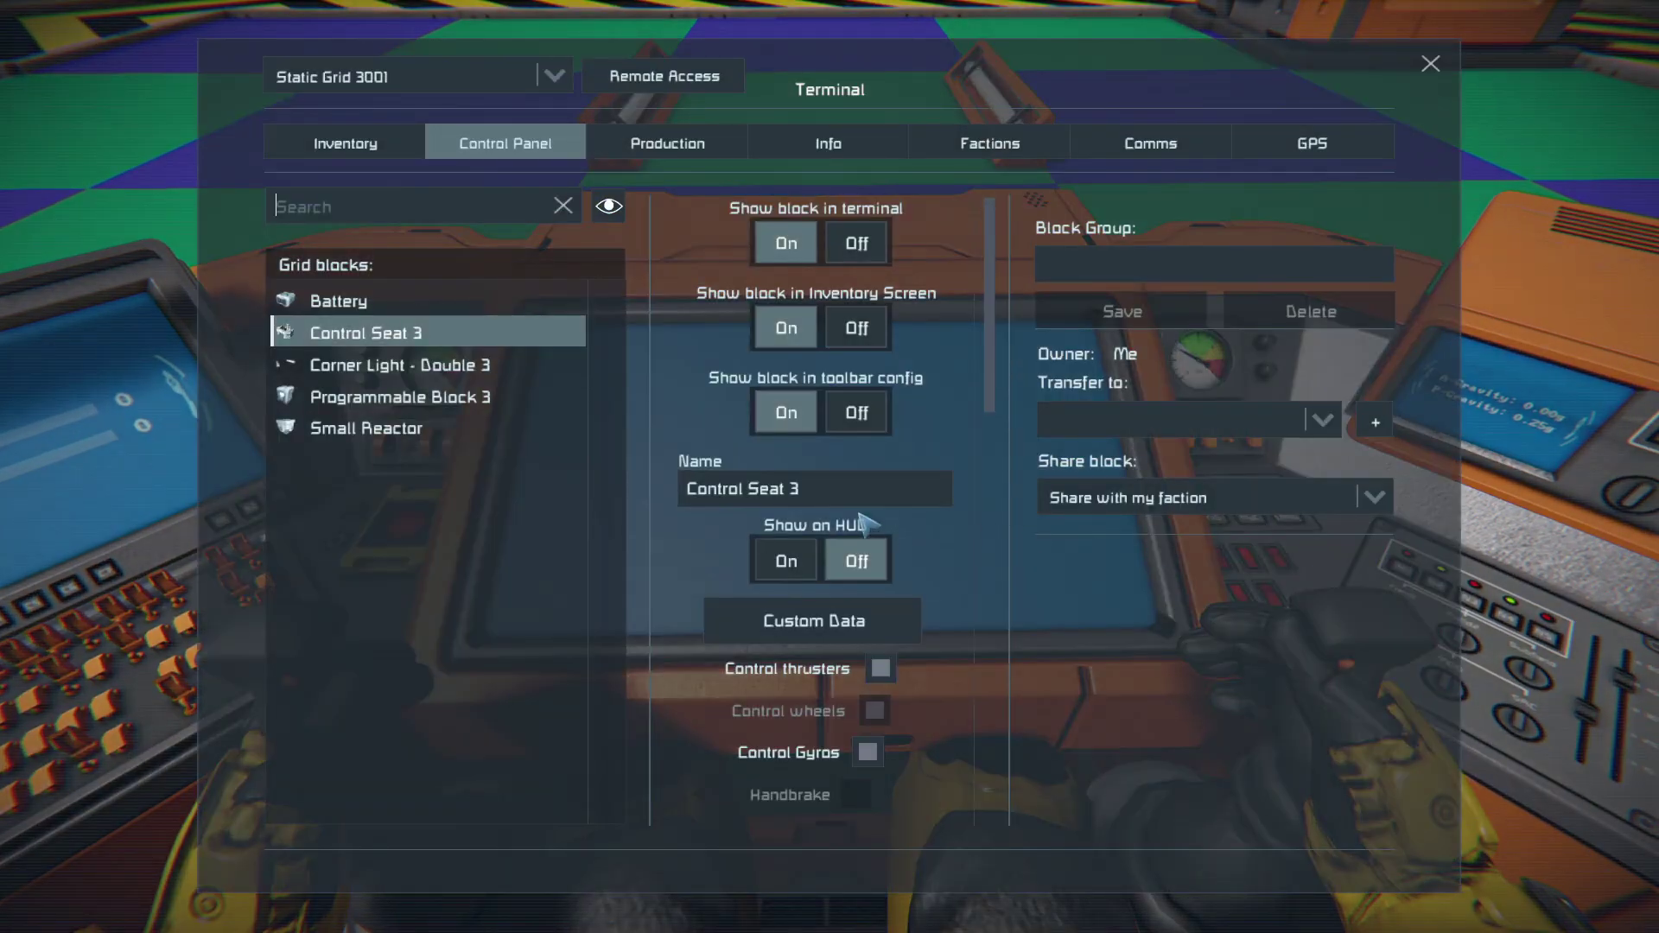
# Rename Control Seat 3 to 'TB Control Seat SDS'.
pyautogui.click(691, 488)
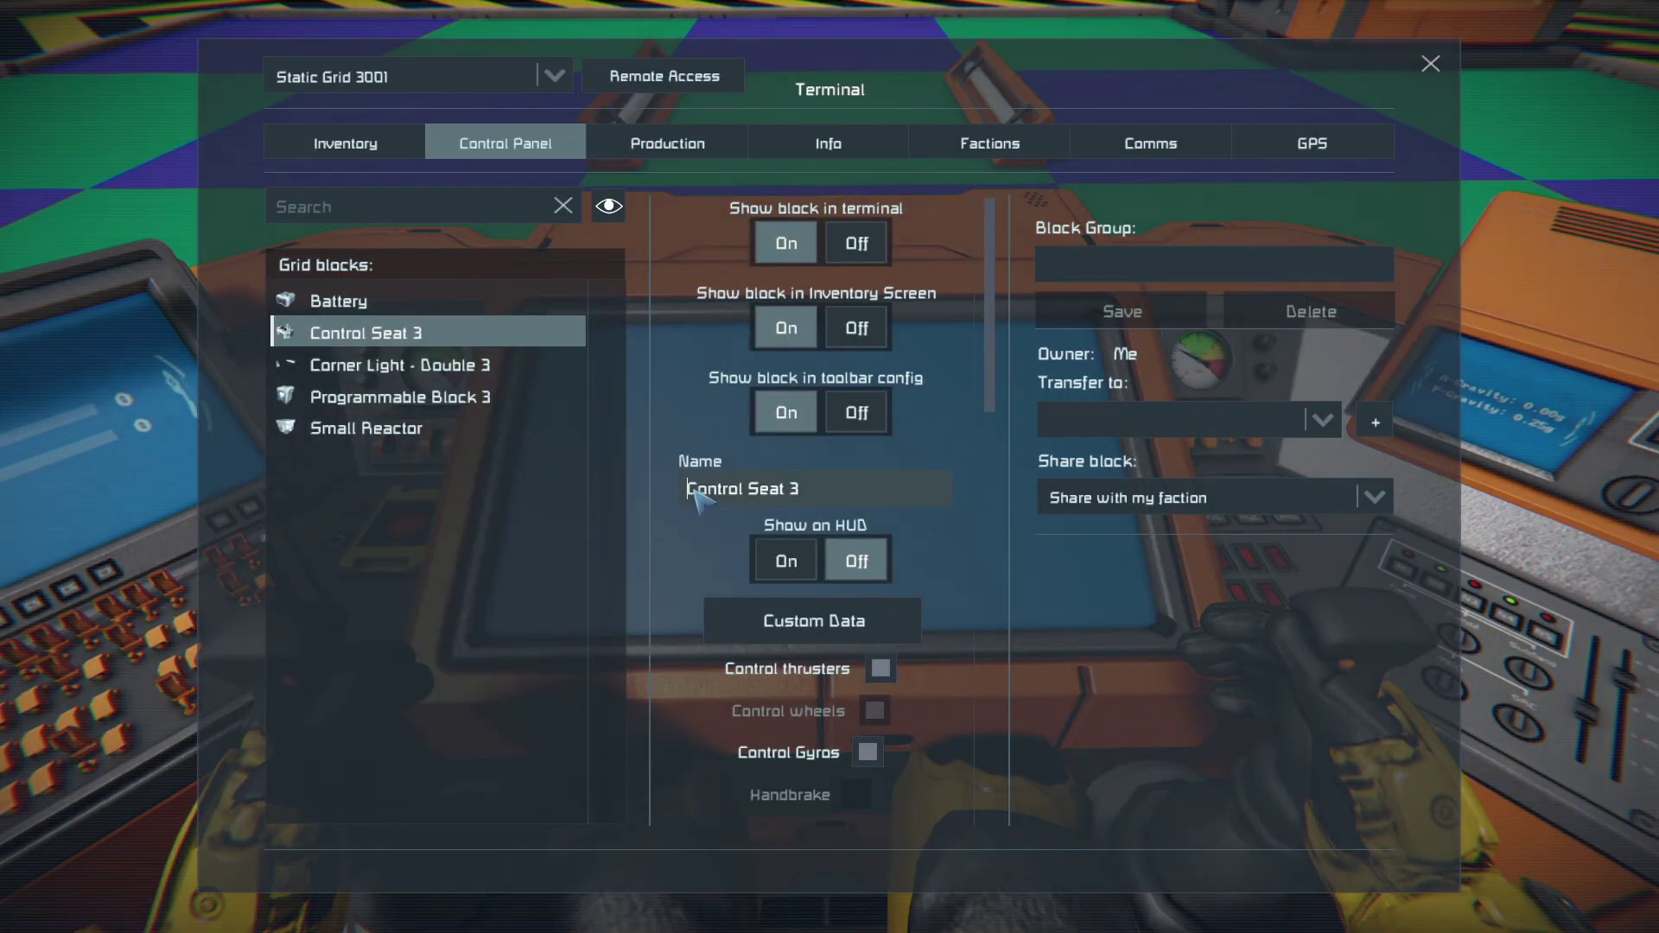
pyautogui.write('T B')
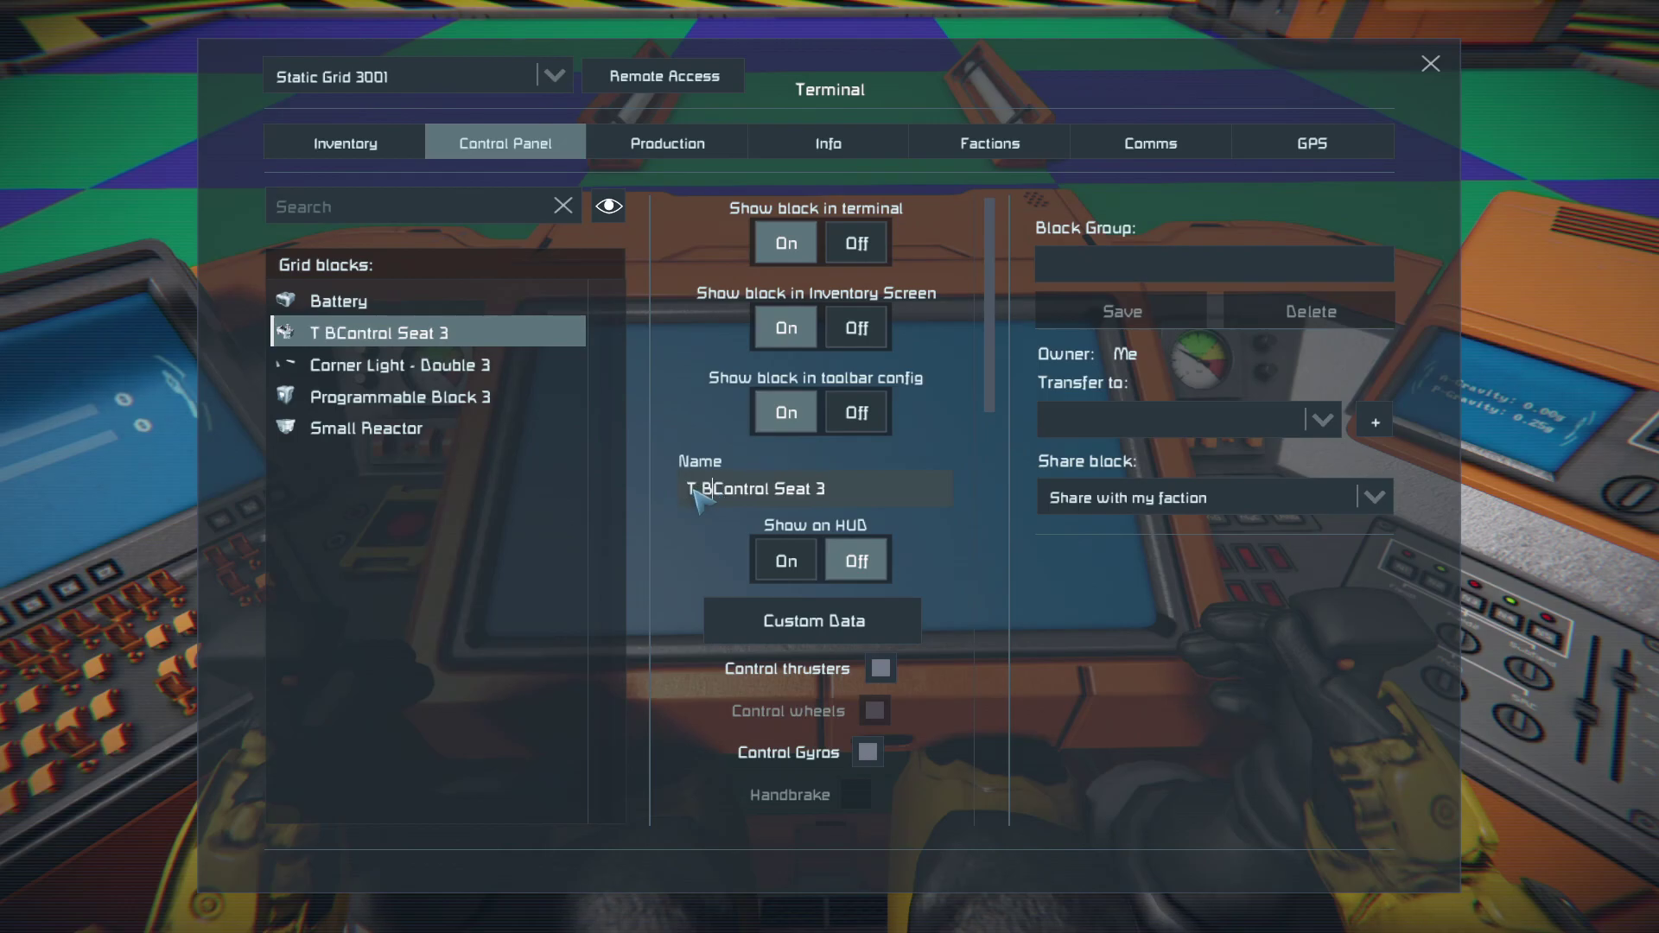
pyautogui.press('BackSpace')
pyautogui.press('BackSpace')
pyautogui.write('B')
pyautogui.click(841, 490)
pyautogui.press('BackSpace')
pyautogui.write('SDS')
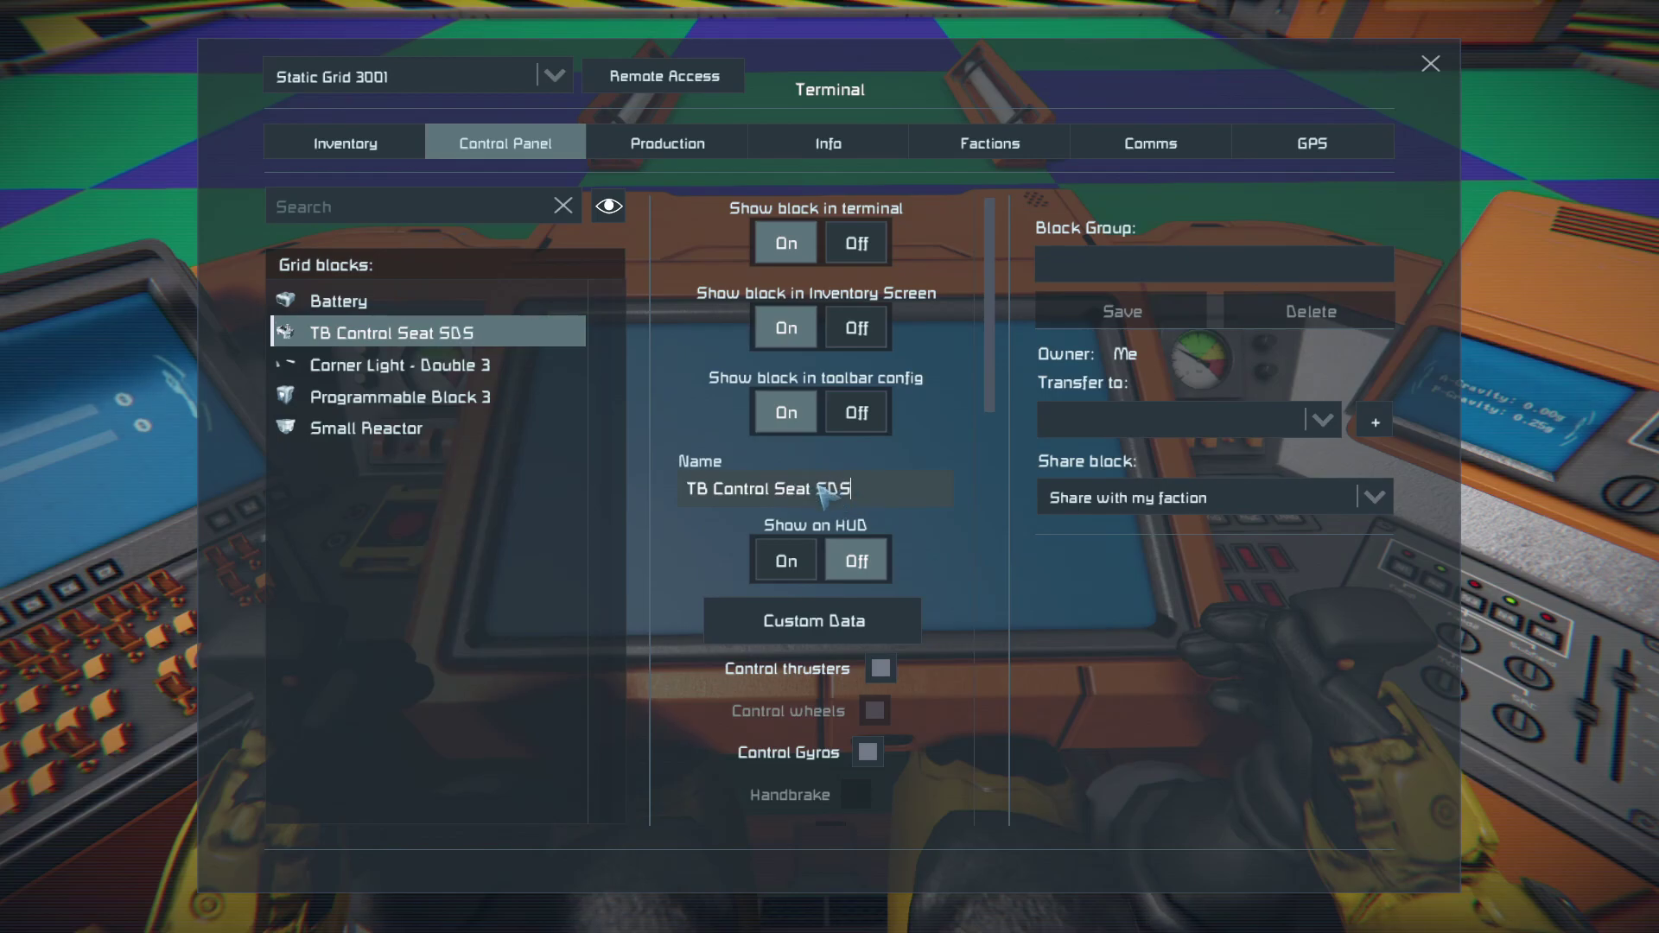
pyautogui.doubleClick(835, 489)
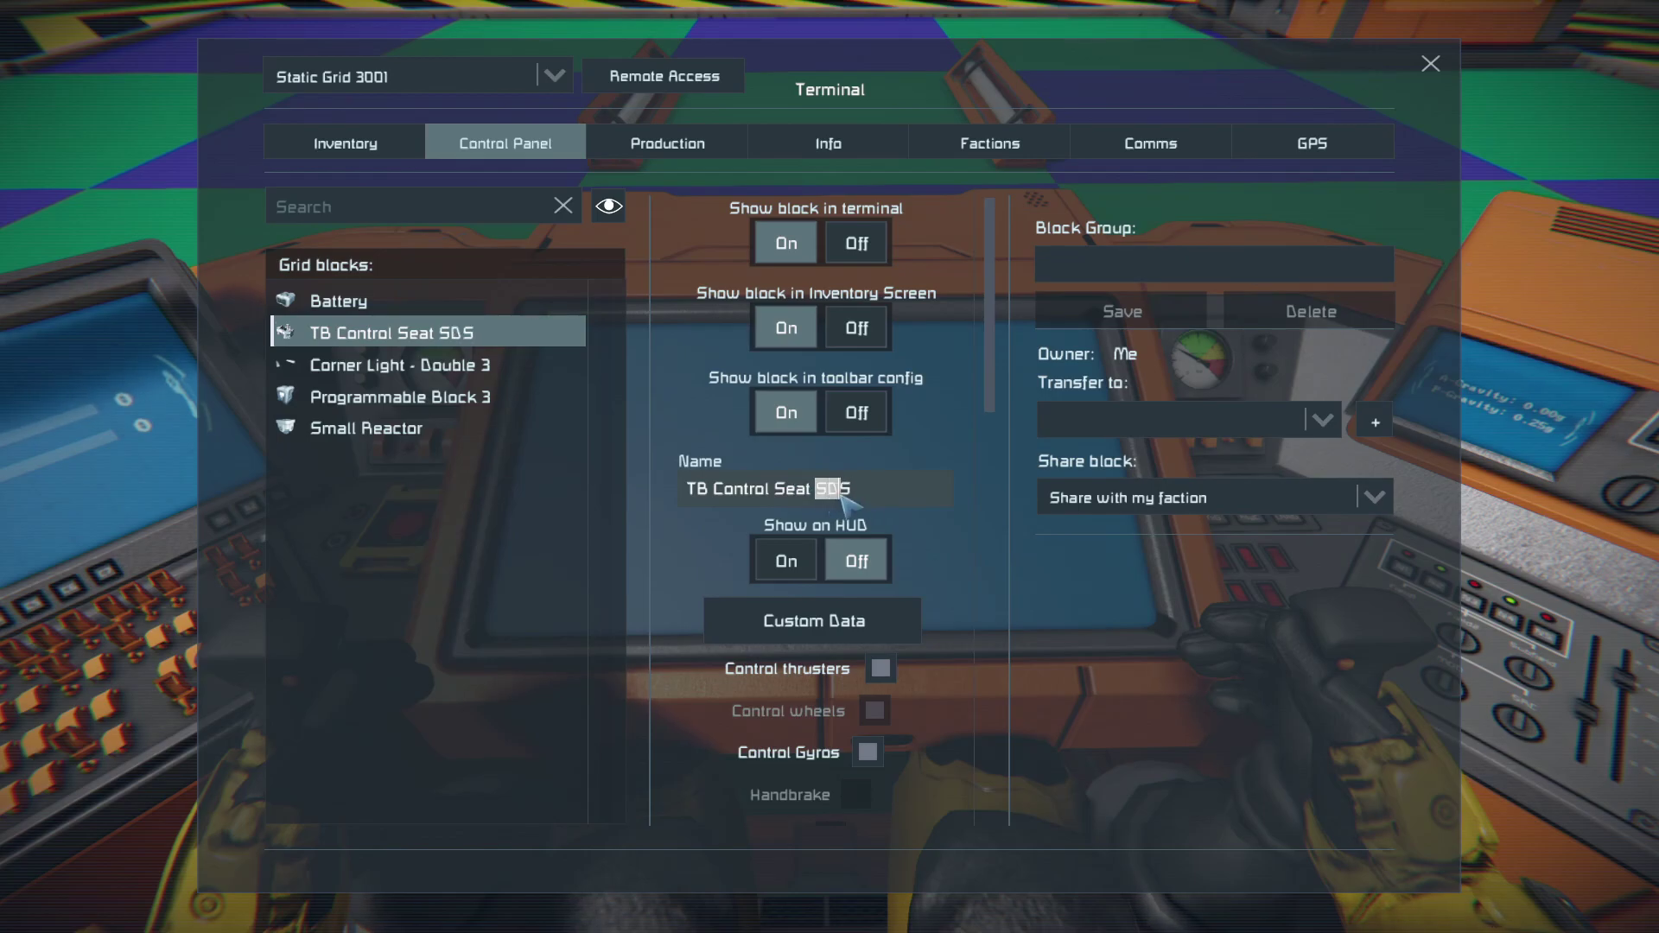
pyautogui.click(709, 490)
pyautogui.moveTo(816, 491); pyautogui.dragTo(845, 492)
# Rename the double corner light to 'TB Light 1'.
pyautogui.click(471, 364)
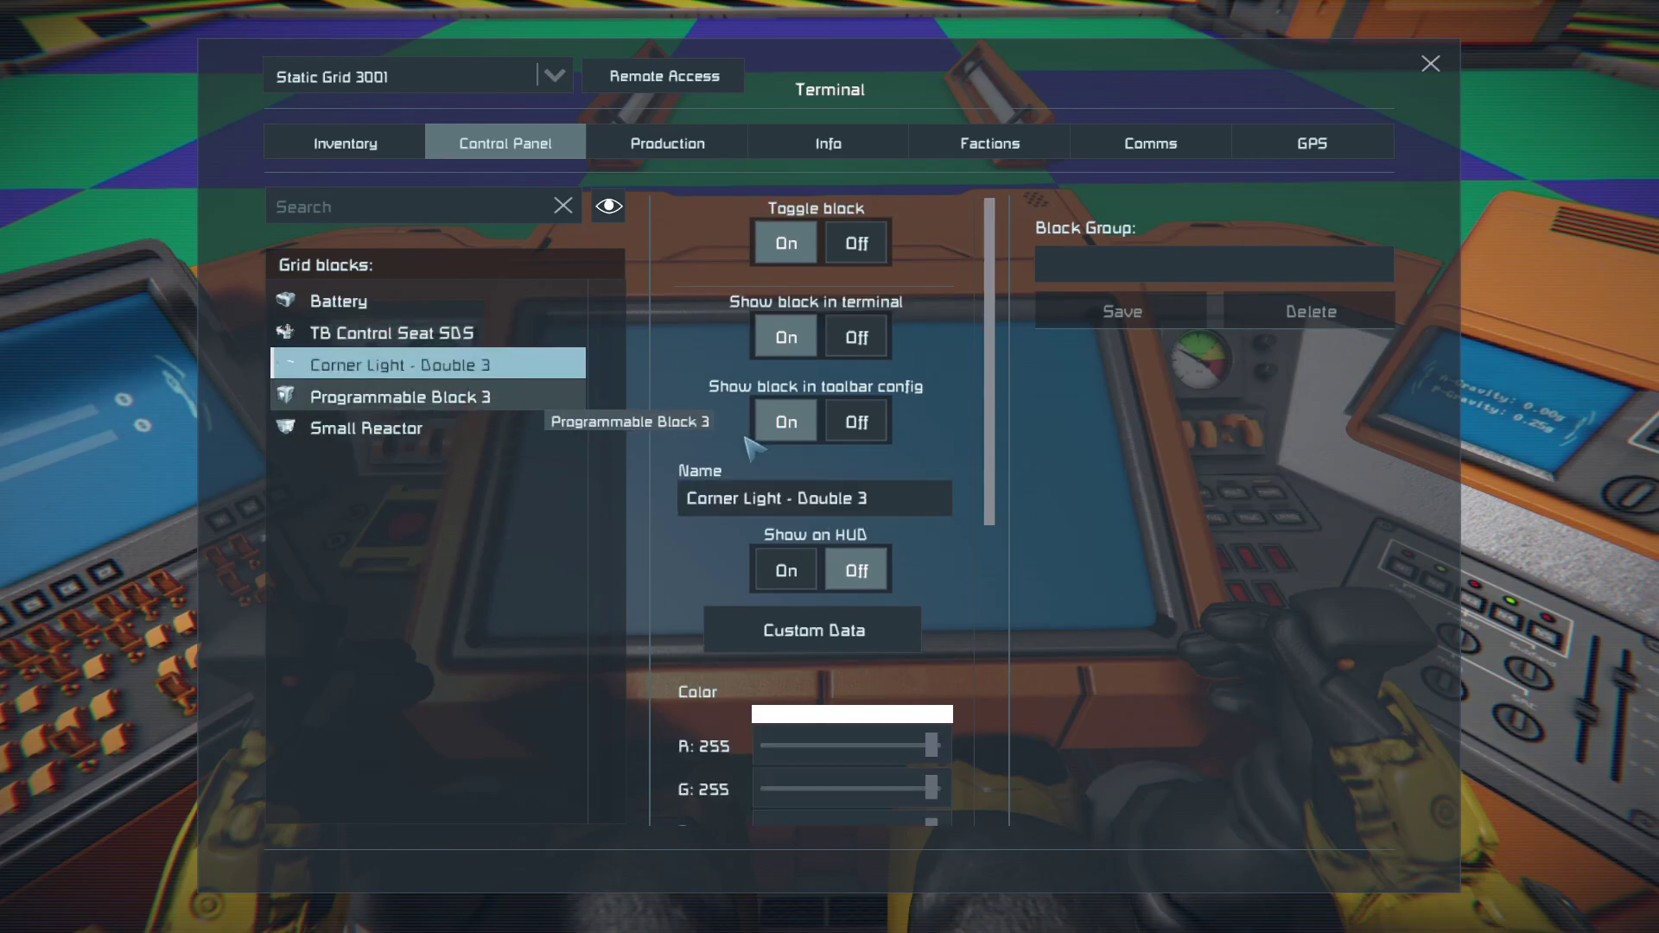
pyautogui.click(899, 503)
pyautogui.moveTo(913, 494); pyautogui.dragTo(795, 504)
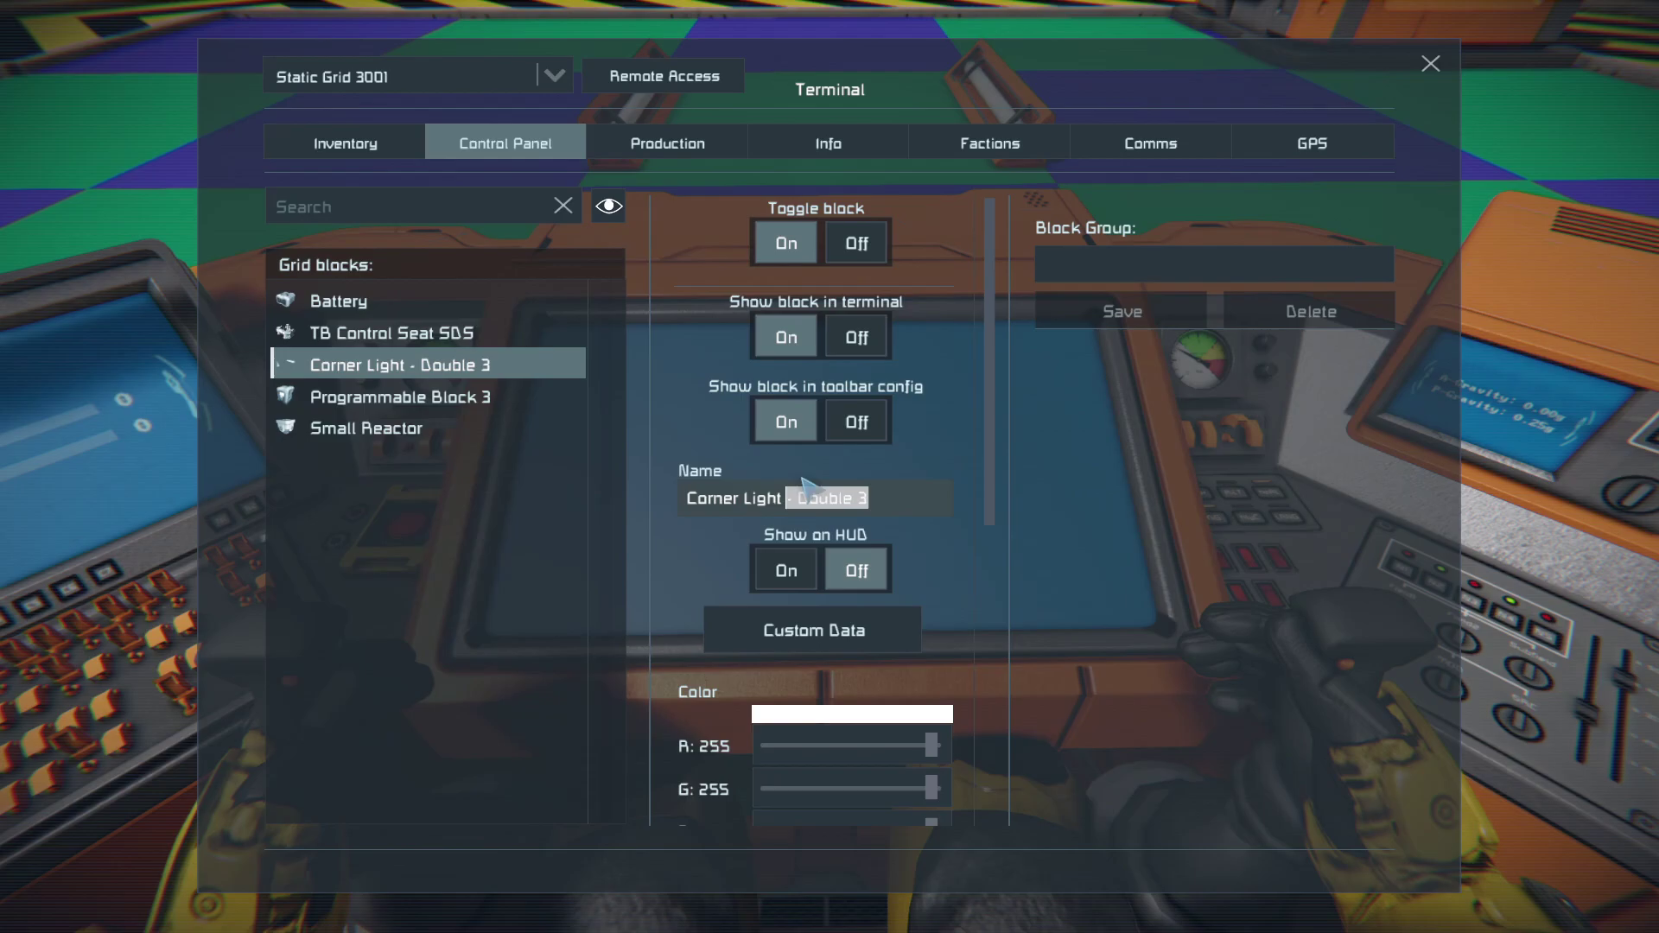
pyautogui.press('BackSpace')
pyautogui.write('1')
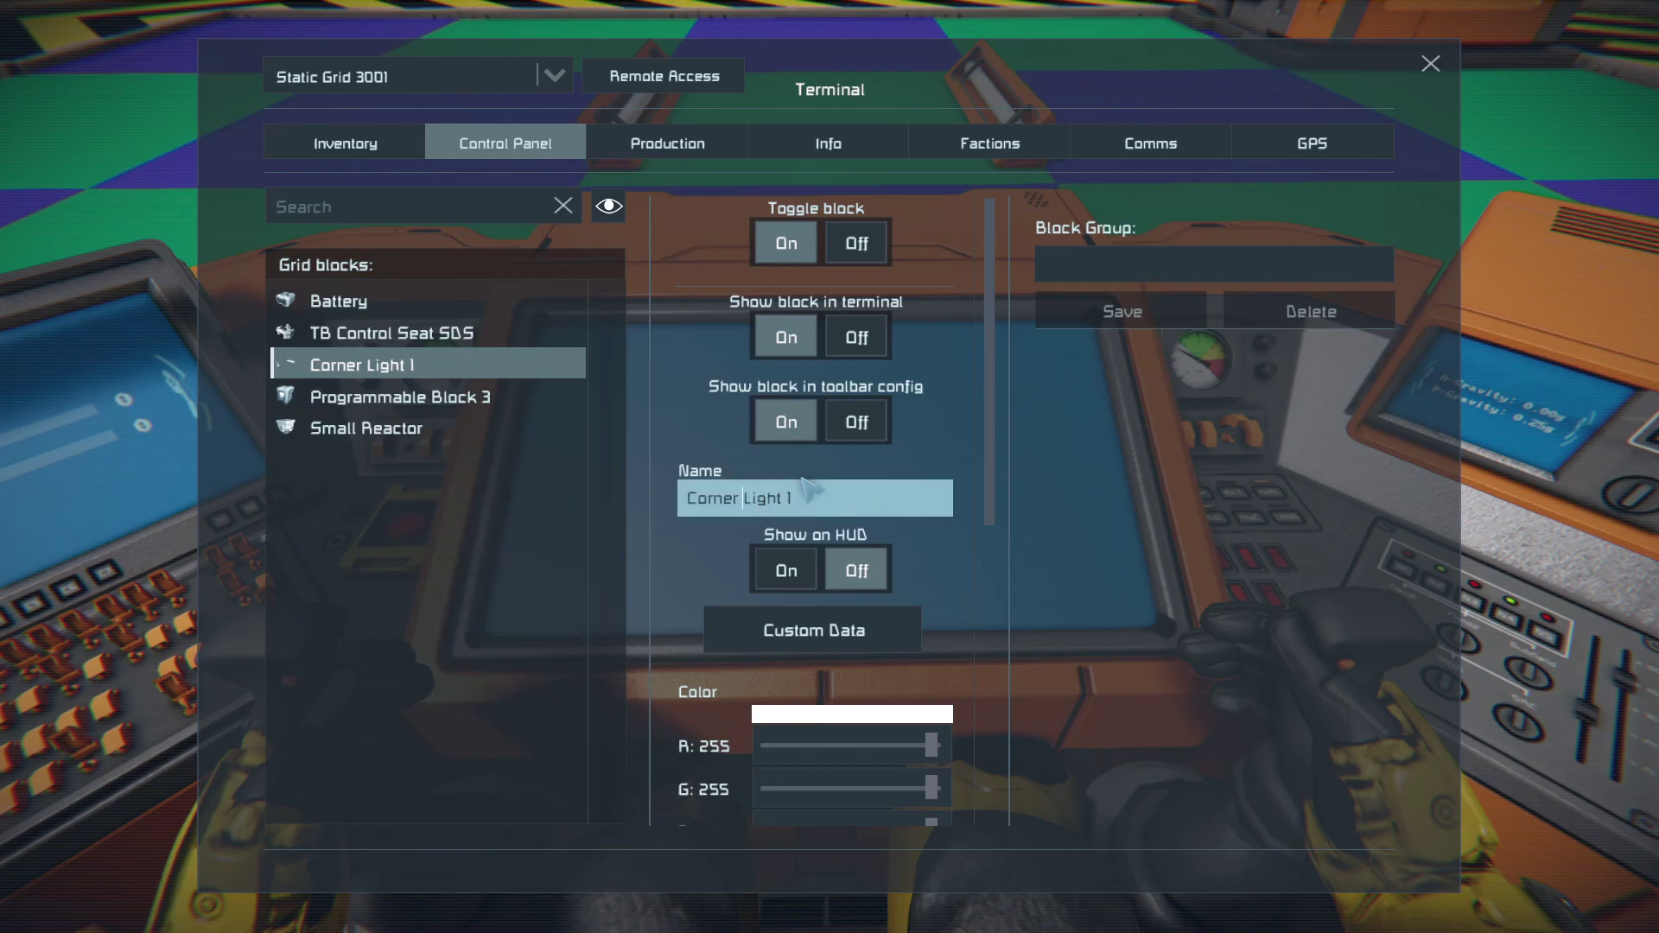
pyautogui.press('BackSpace')
pyautogui.press('BackSpace')
pyautogui.press('BackSpace')
pyautogui.write('T')
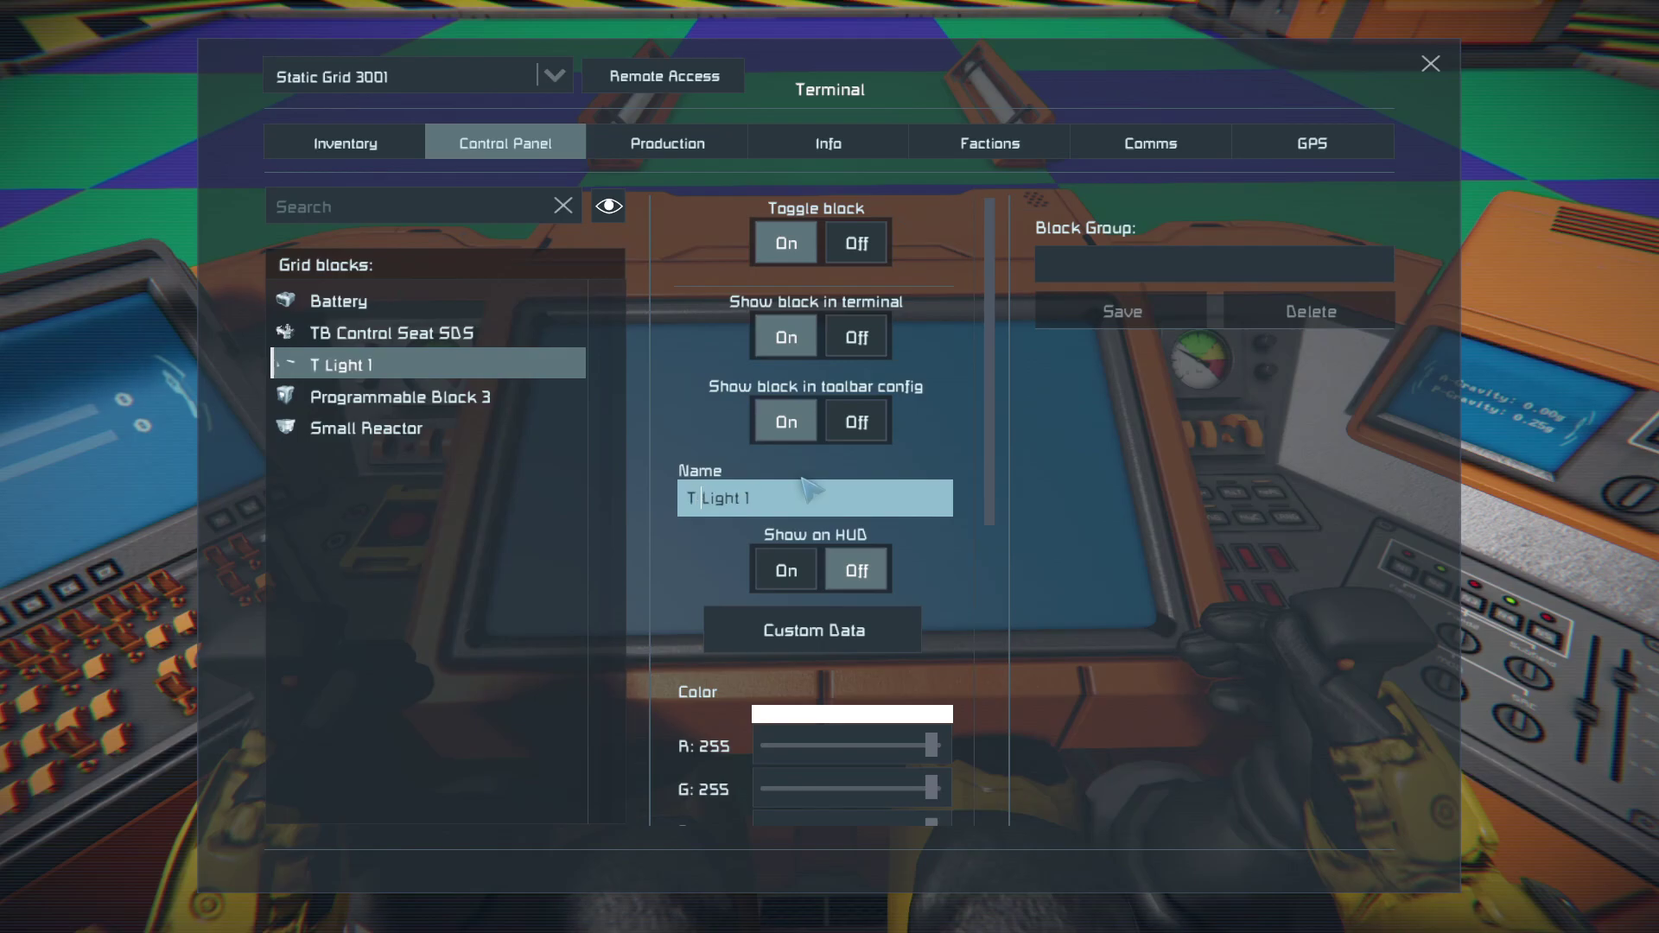
pyautogui.press('BackSpace')
pyautogui.write('B')
# Recompile Programmable Block 3's script so it picks up the renamed blocks.
pyautogui.click(506, 398)
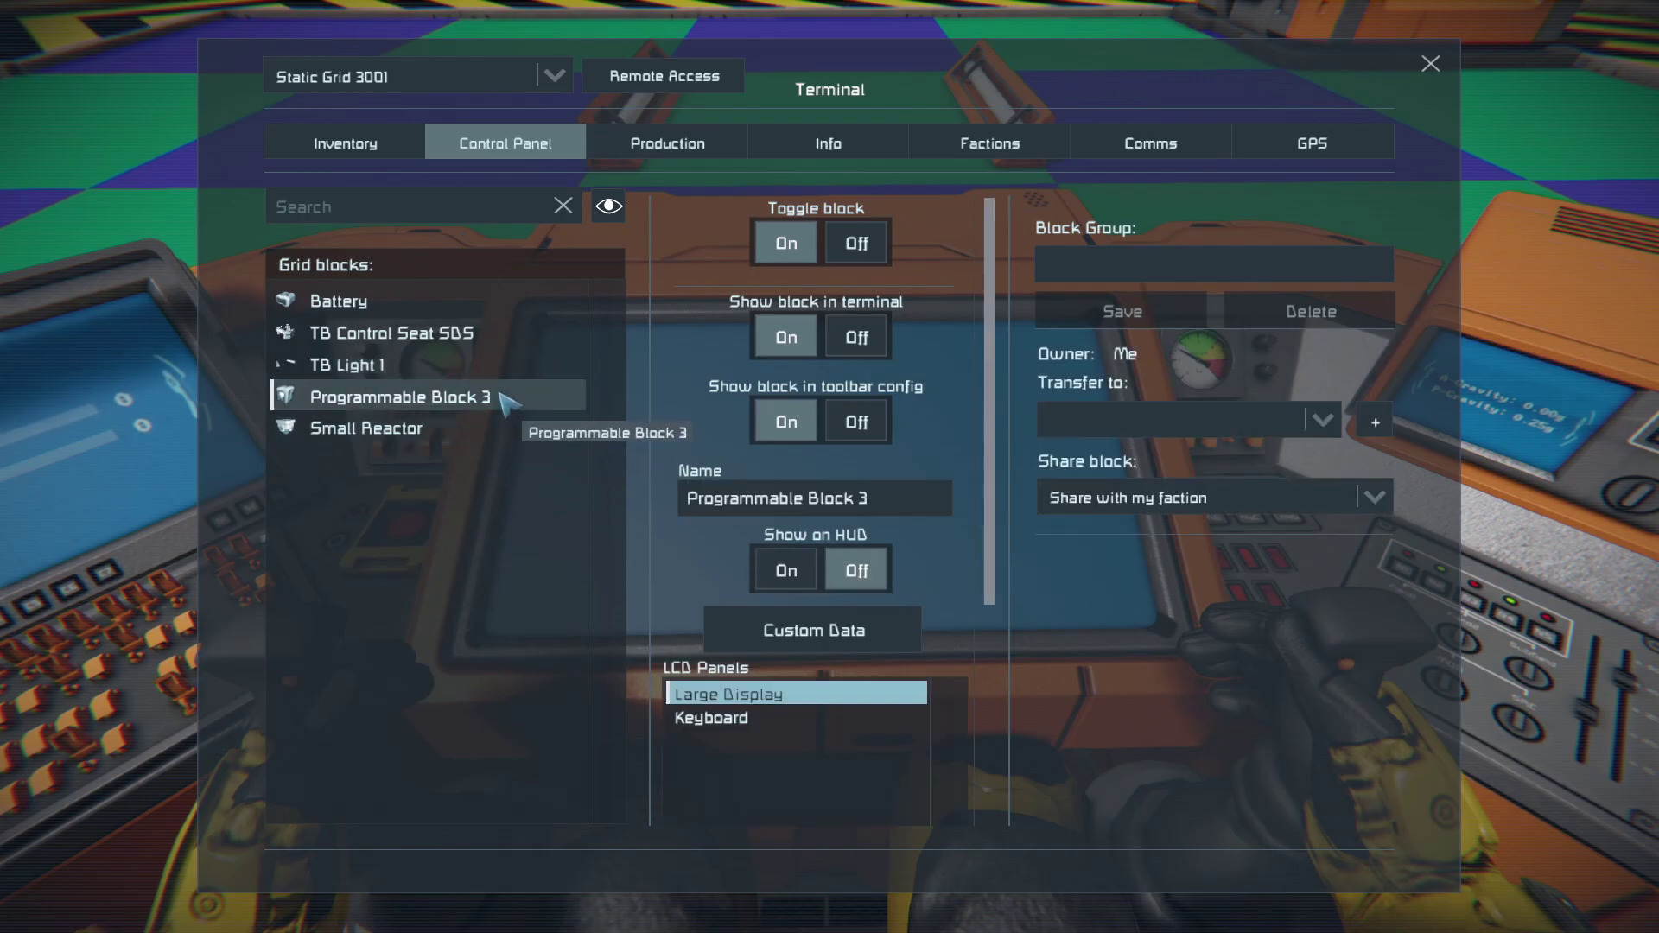
pyautogui.scroll(-4, 897, 595)
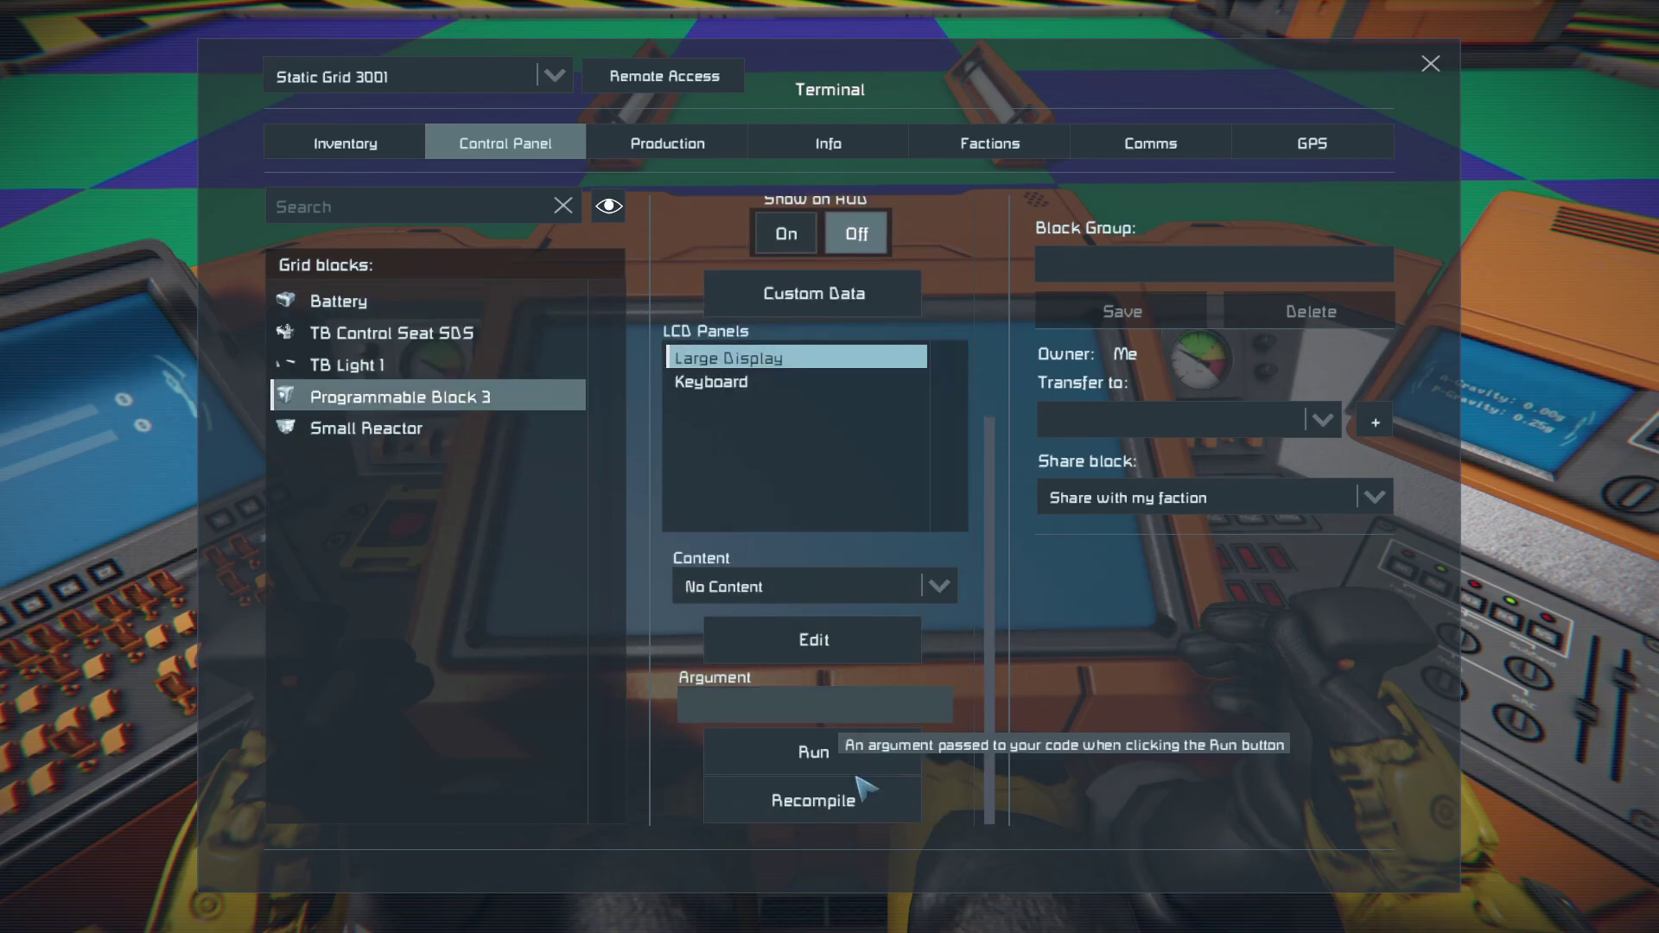
pyautogui.click(860, 812)
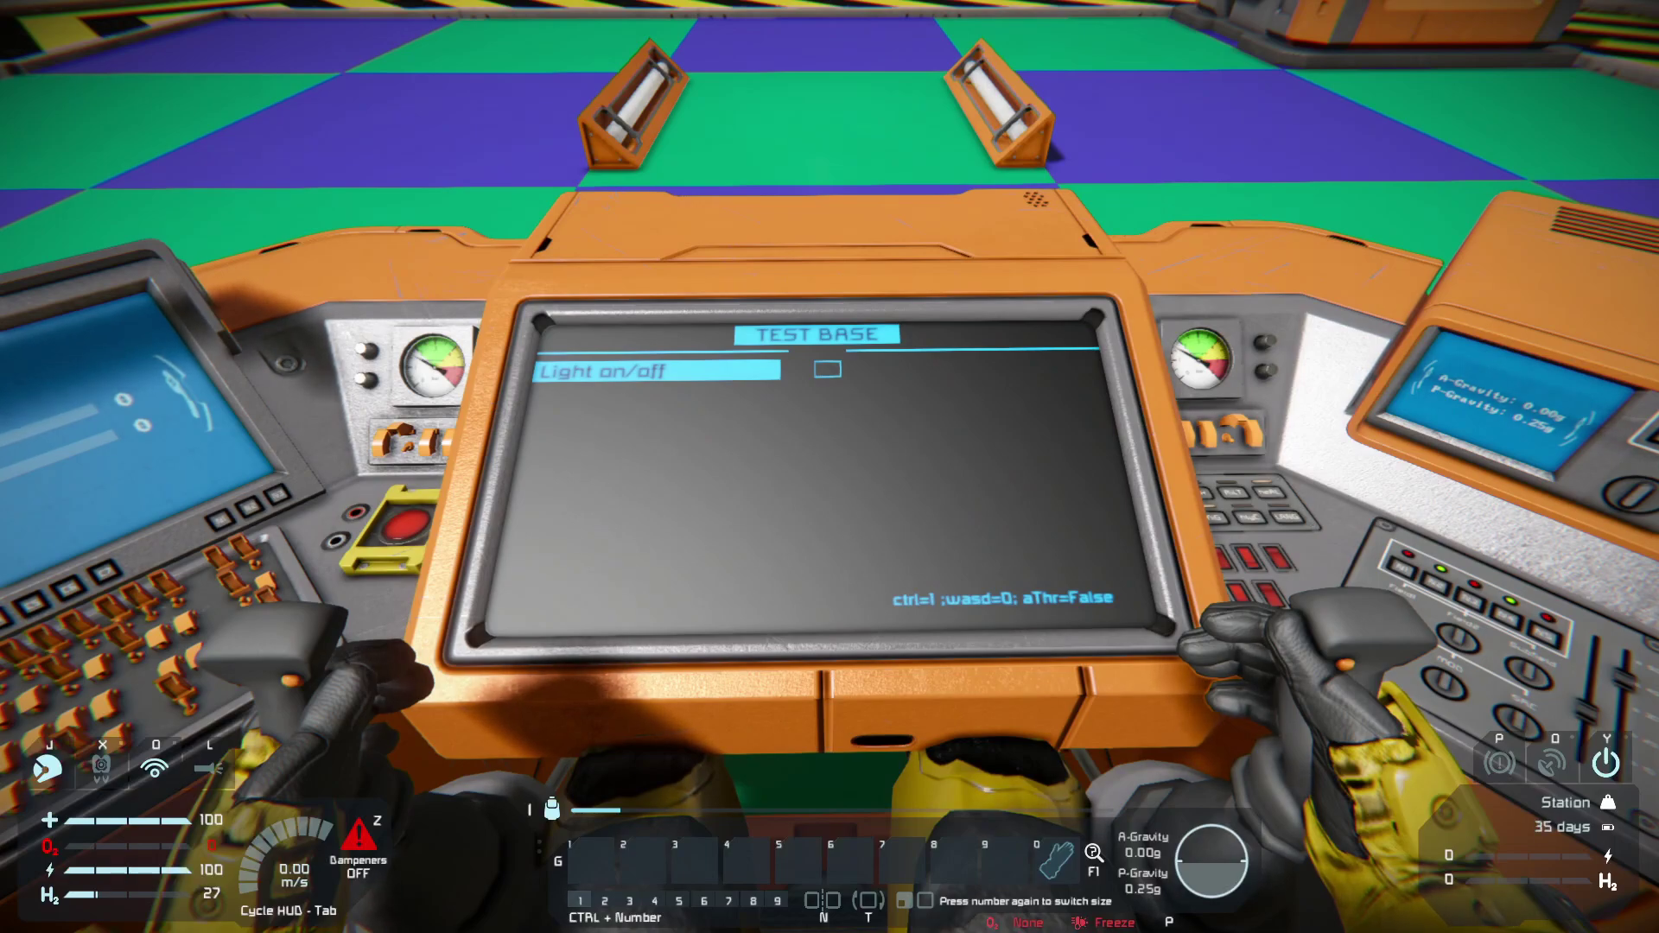
# Assign Programmable Block 3's Run-with-argument action to toolbar slot 1 and trigger it.
pyautogui.press('g')
pyautogui.moveTo(524, 208)
pyautogui.mouseDown()
pyautogui.moveTo(575, 519)
pyautogui.moveTo(458, 687)
pyautogui.moveTo(445, 860)
pyautogui.mouseUp()
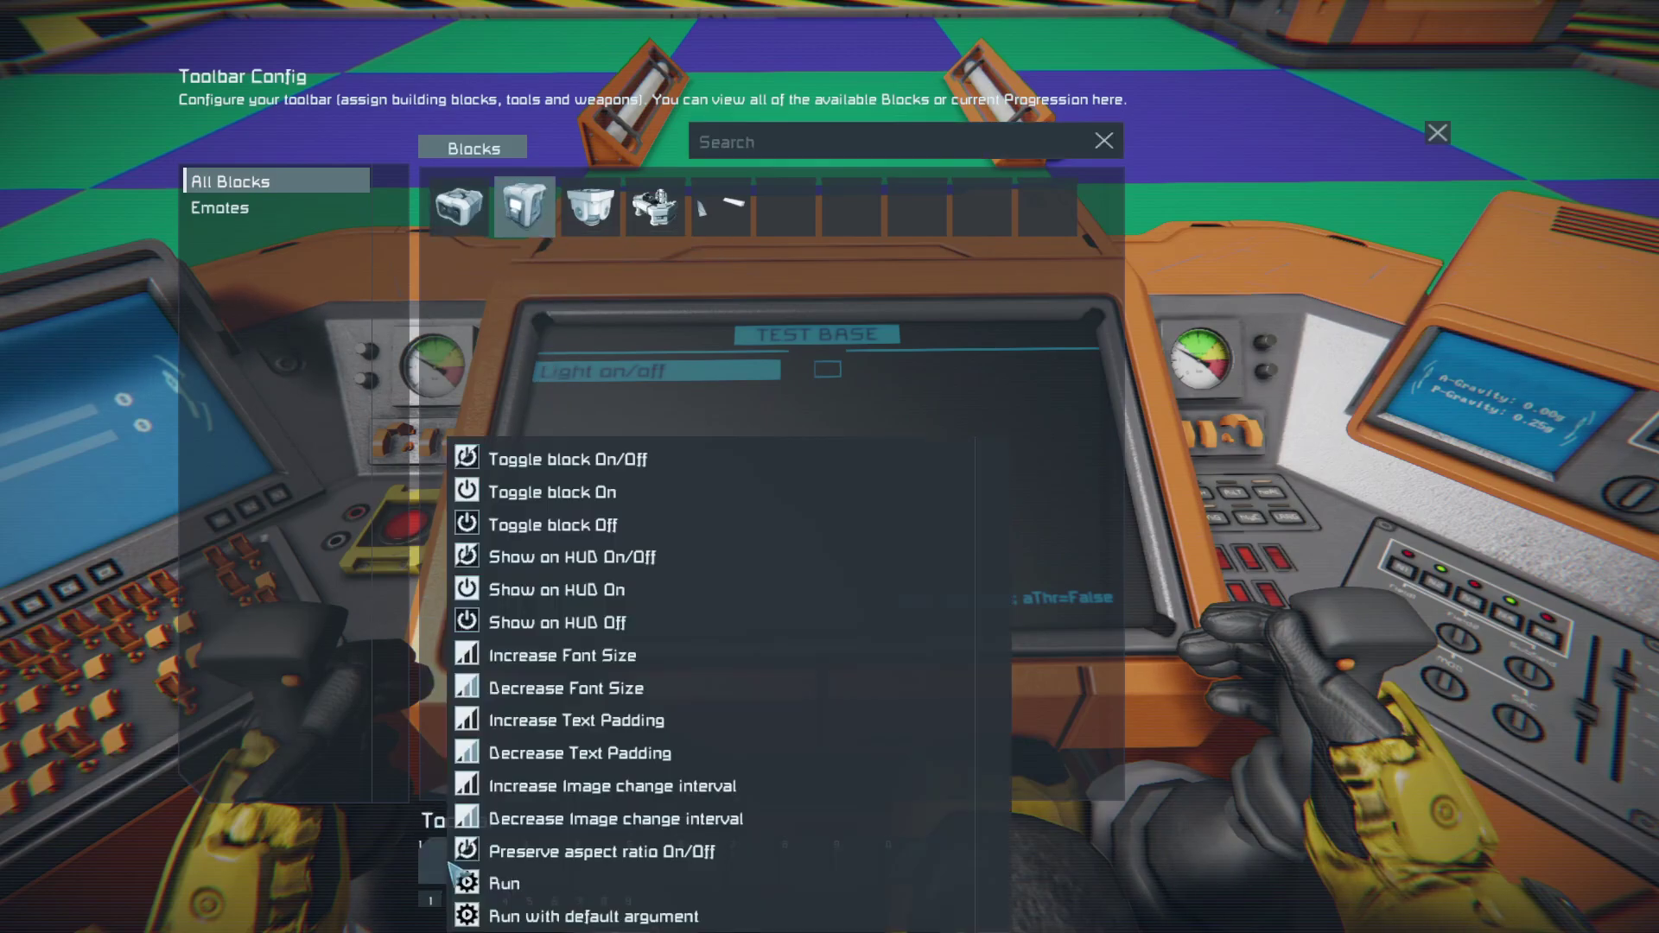
pyautogui.click(508, 886)
pyautogui.write('wasd')
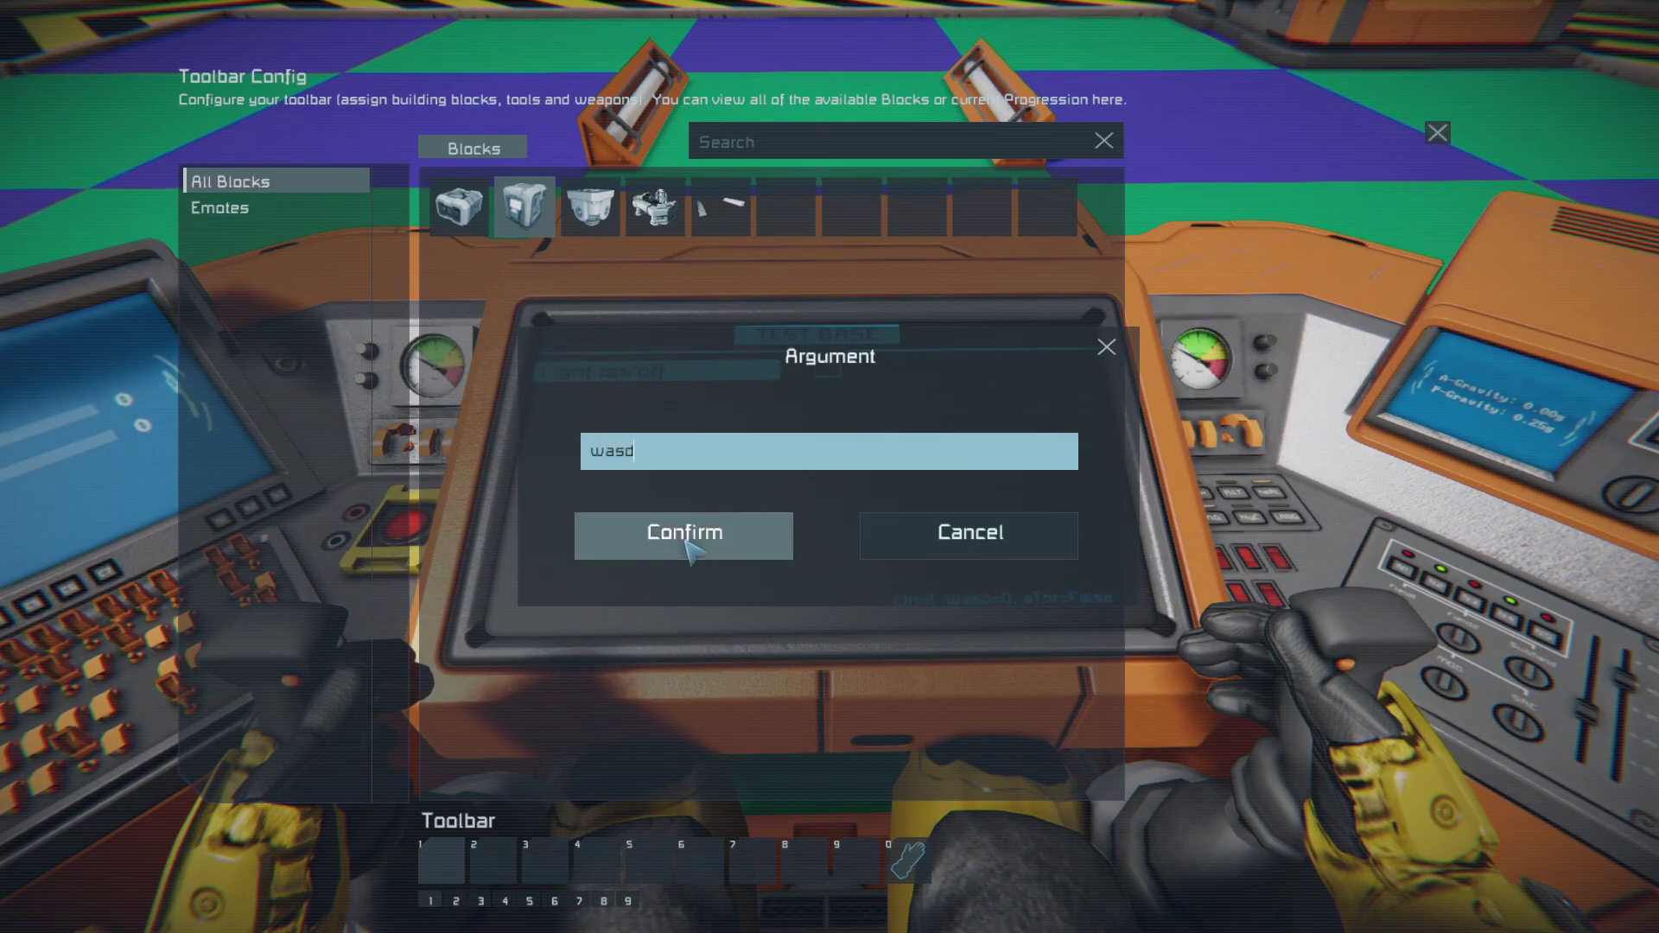
pyautogui.click(684, 540)
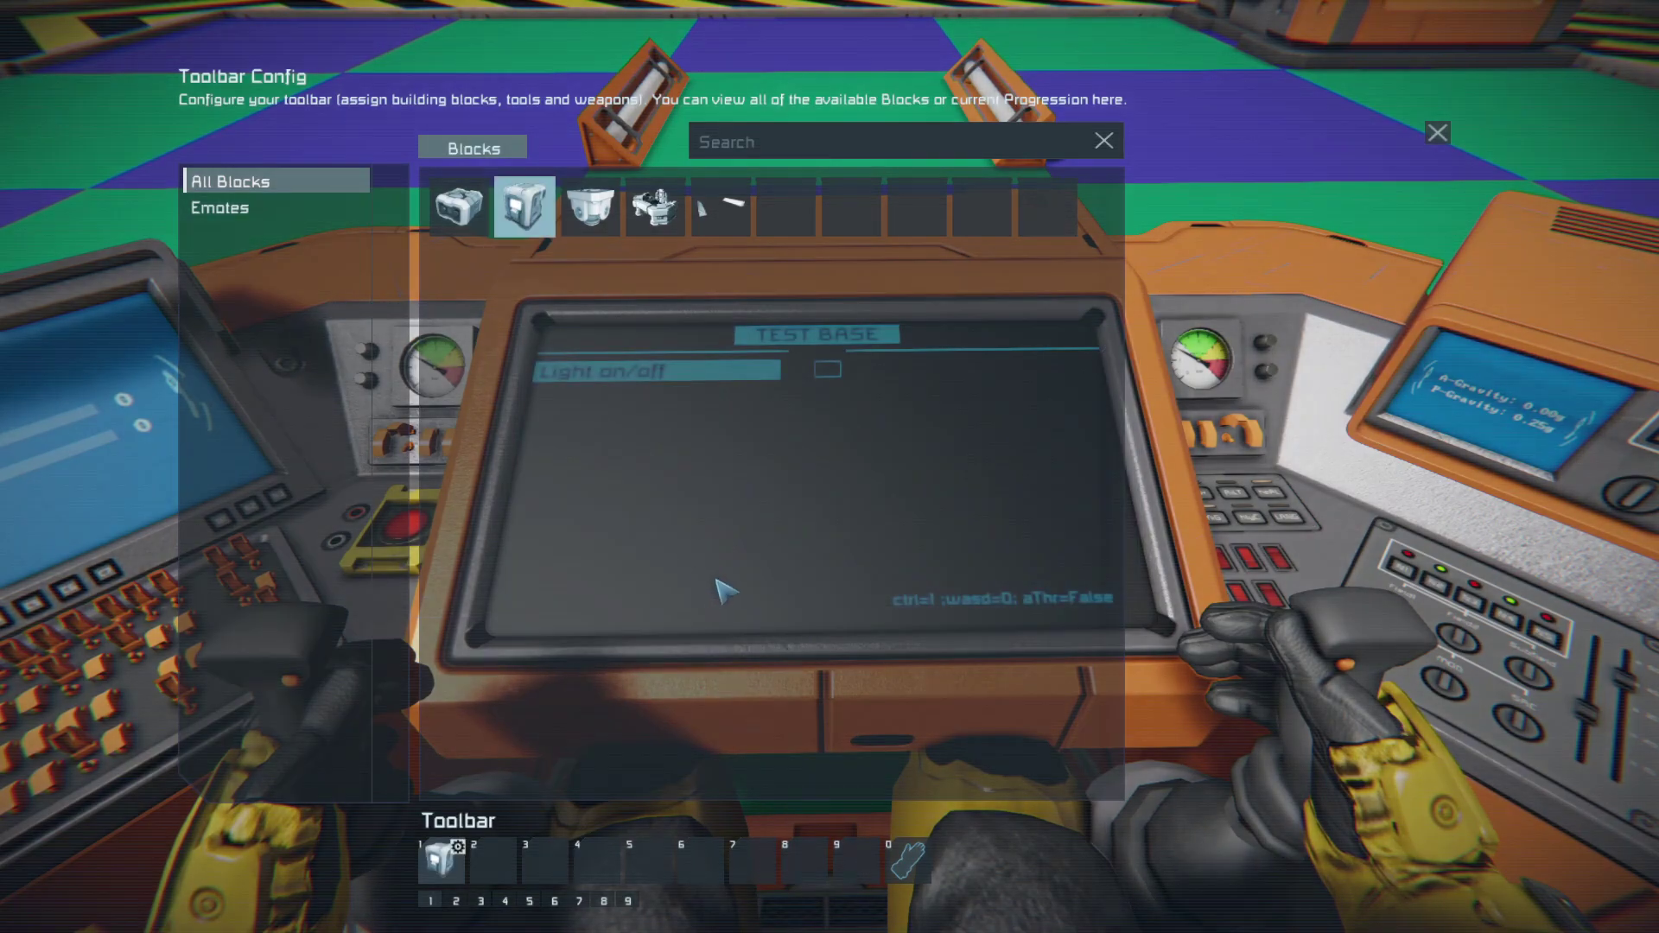
pyautogui.press('Escape')
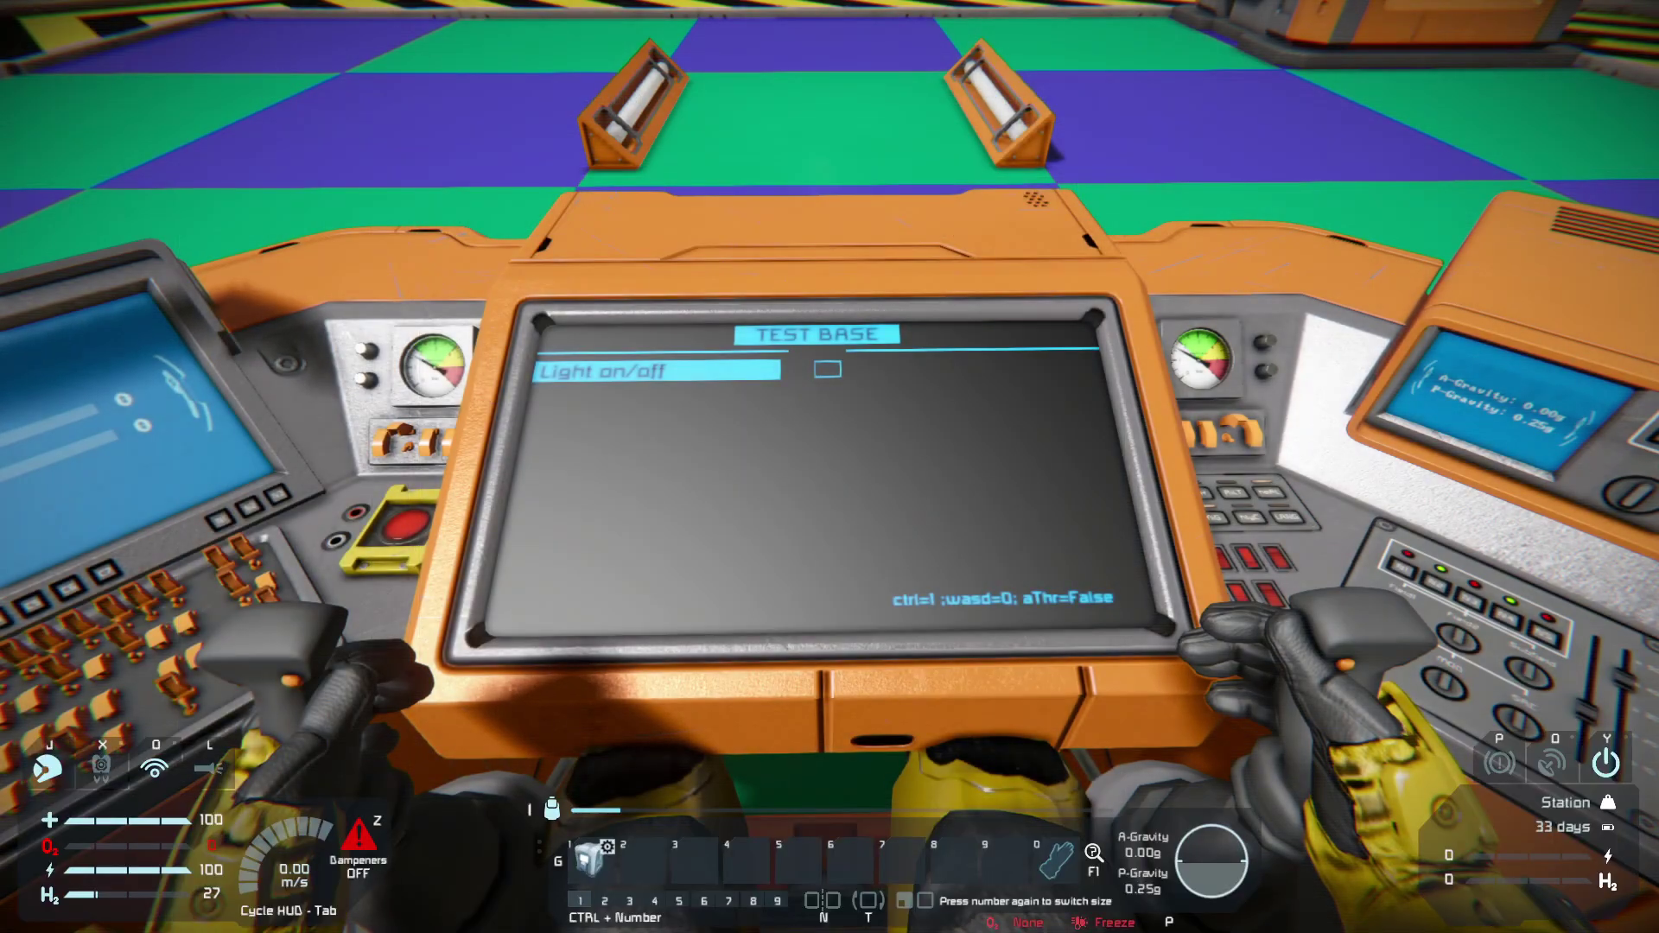
pyautogui.press('1')
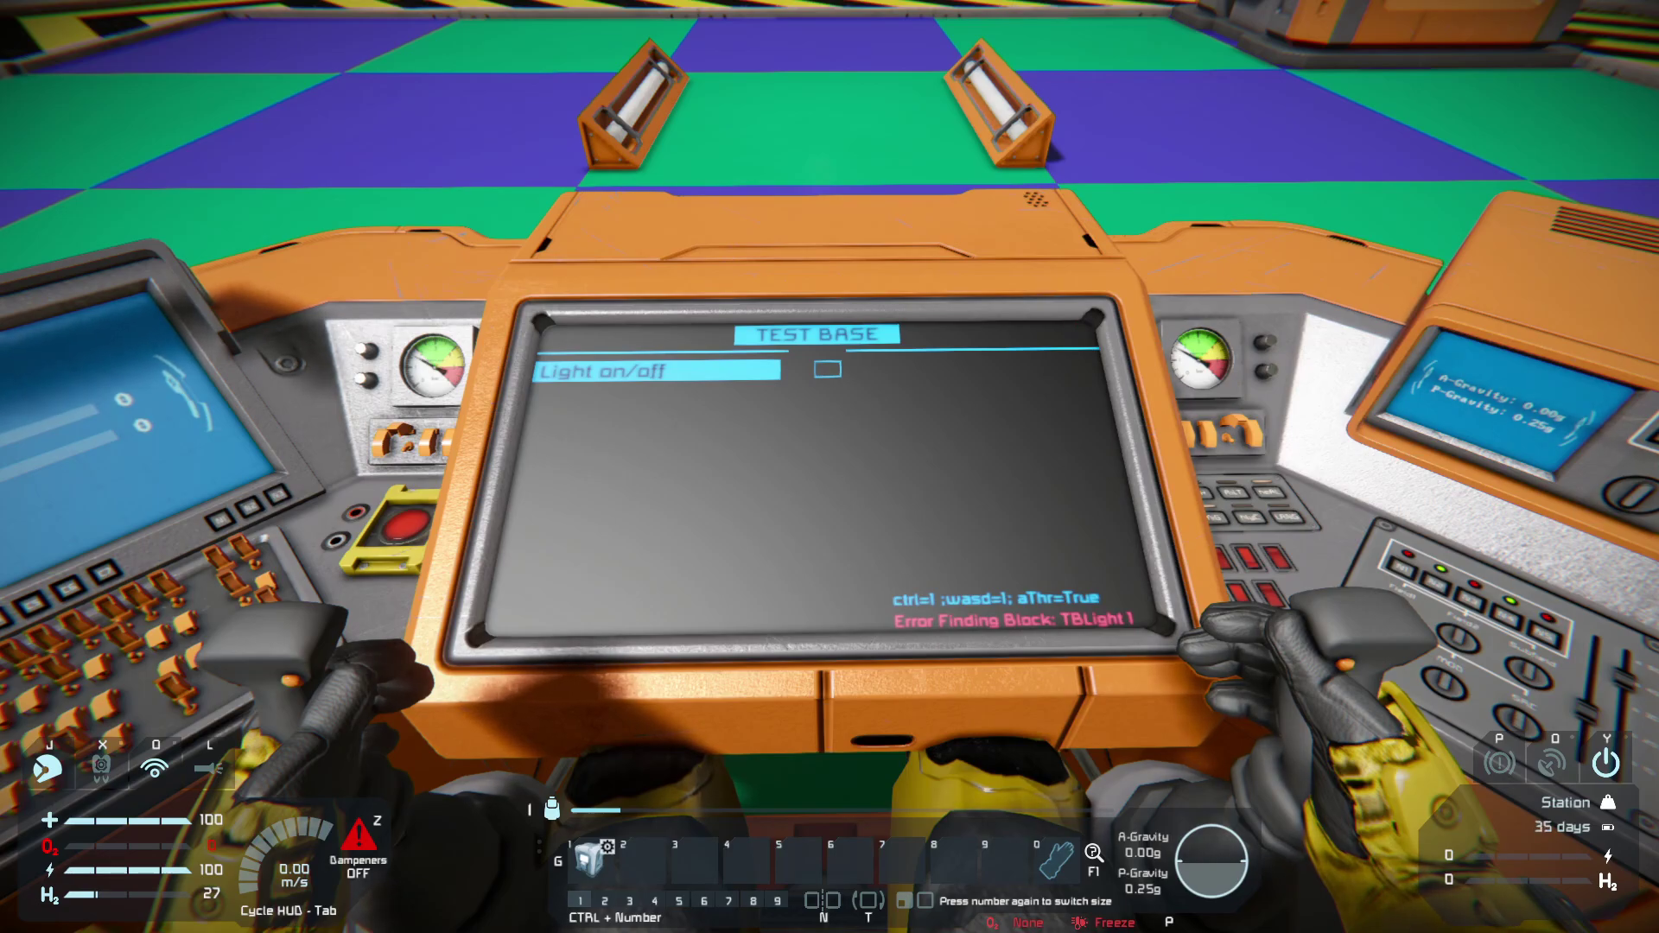
# Leave the seat, walk to the programmable block, and check the control seat's name in the terminal.
pyautogui.press('f')
pyautogui.press('w')
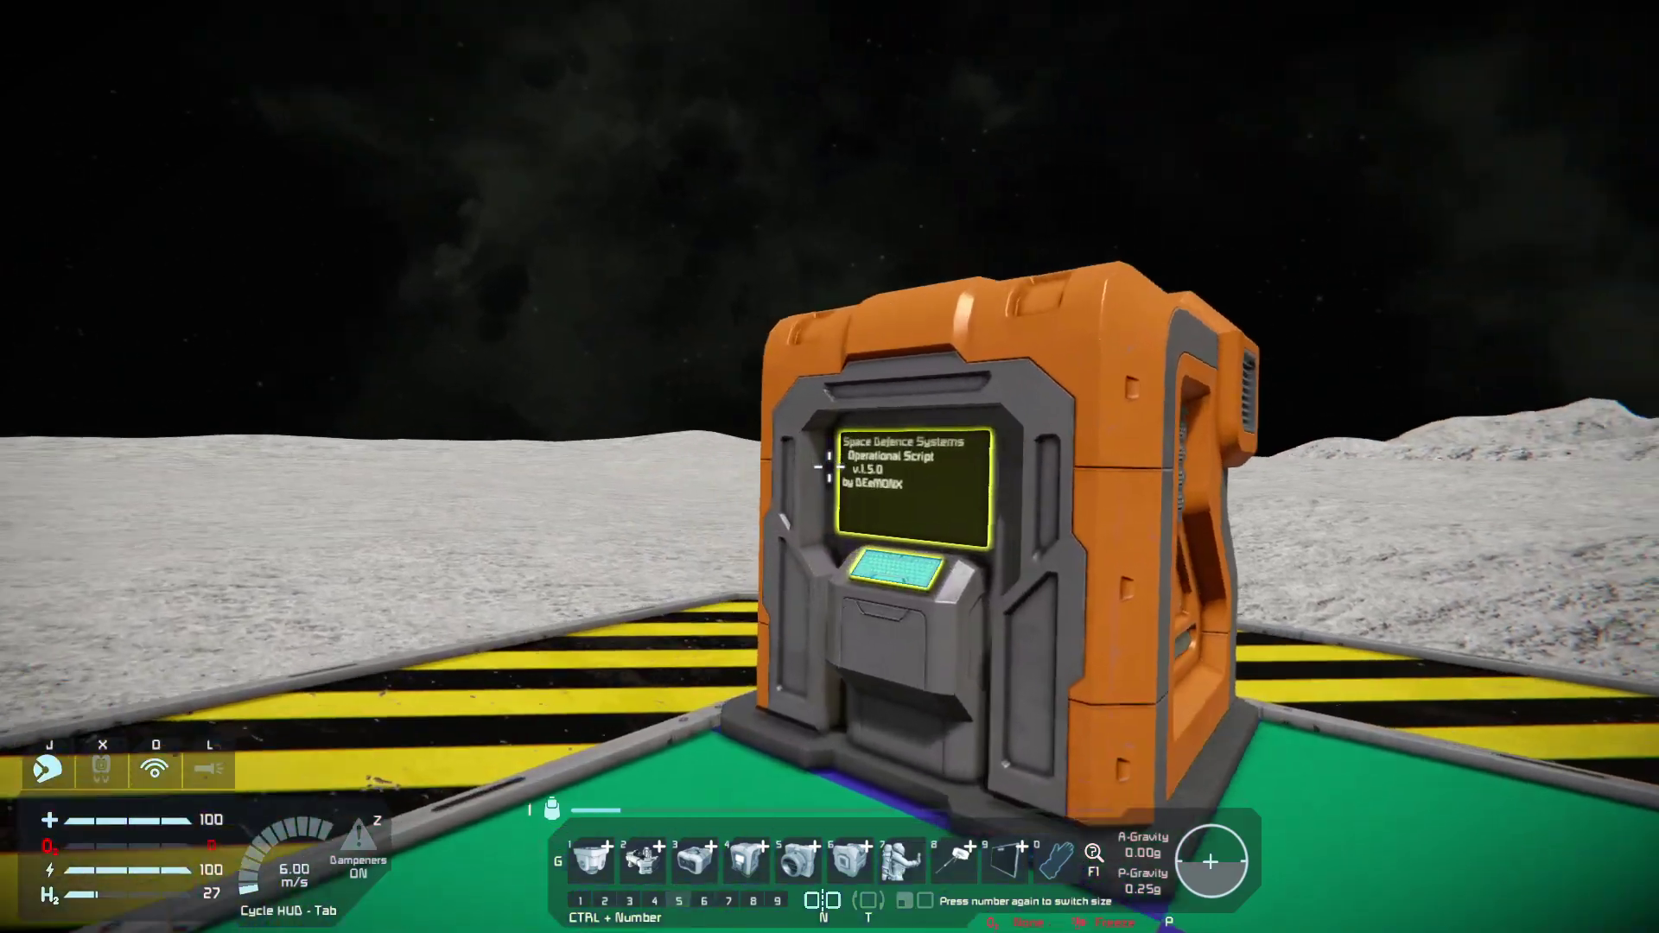
pyautogui.press('f')
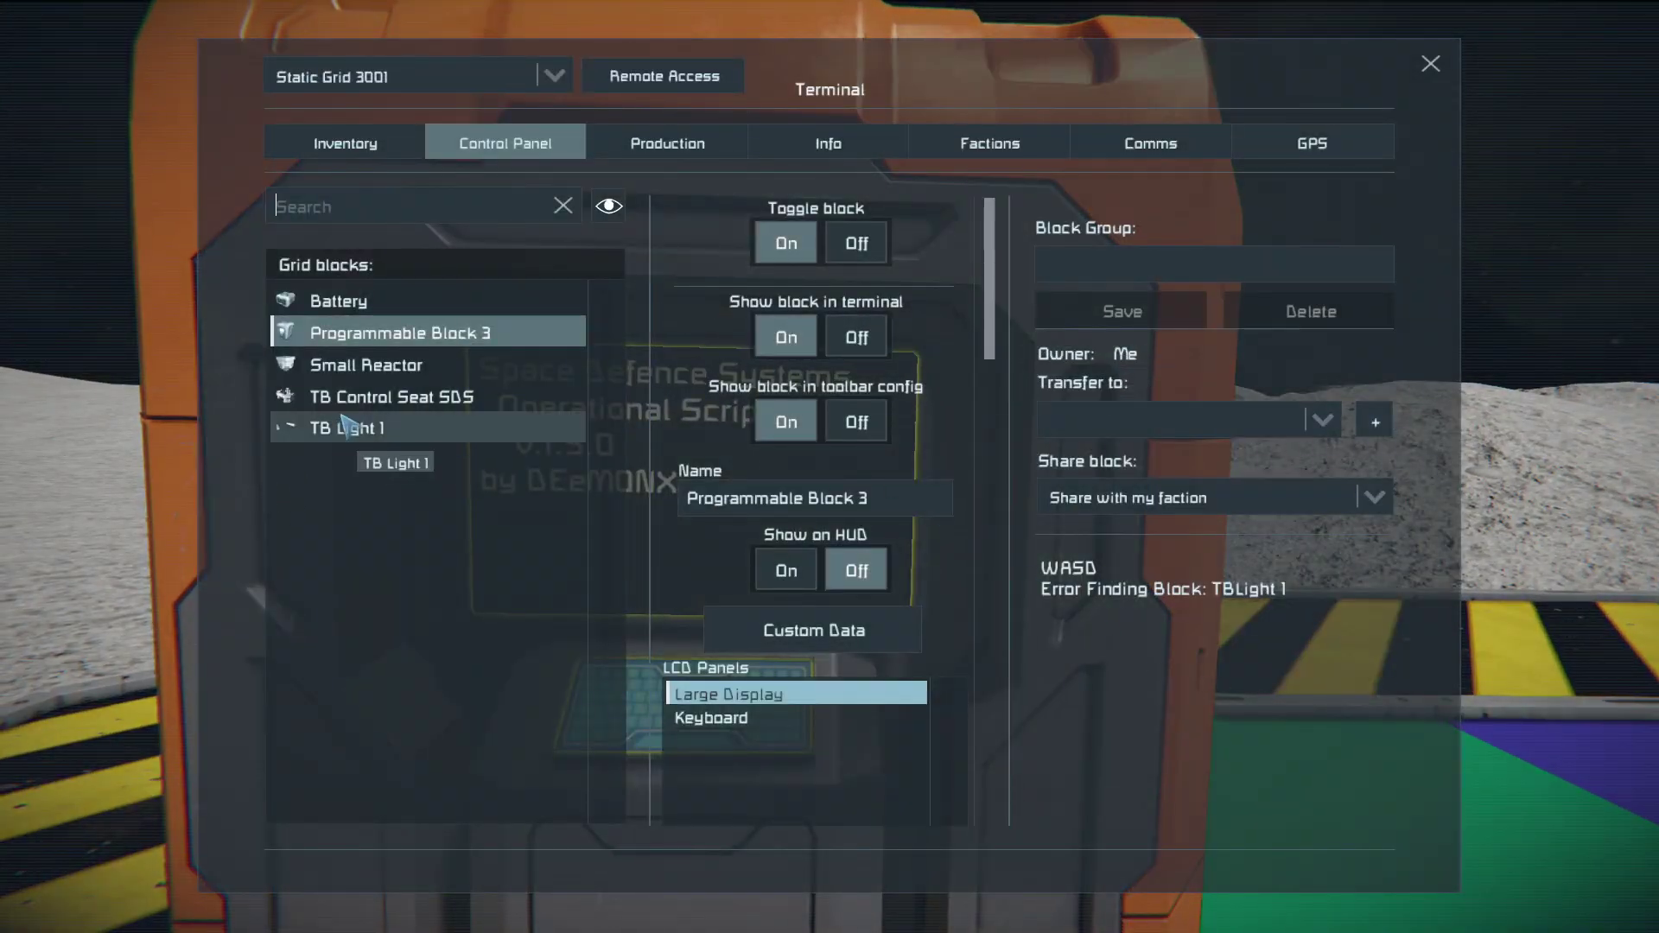
pyautogui.click(391, 397)
pyautogui.click(713, 488)
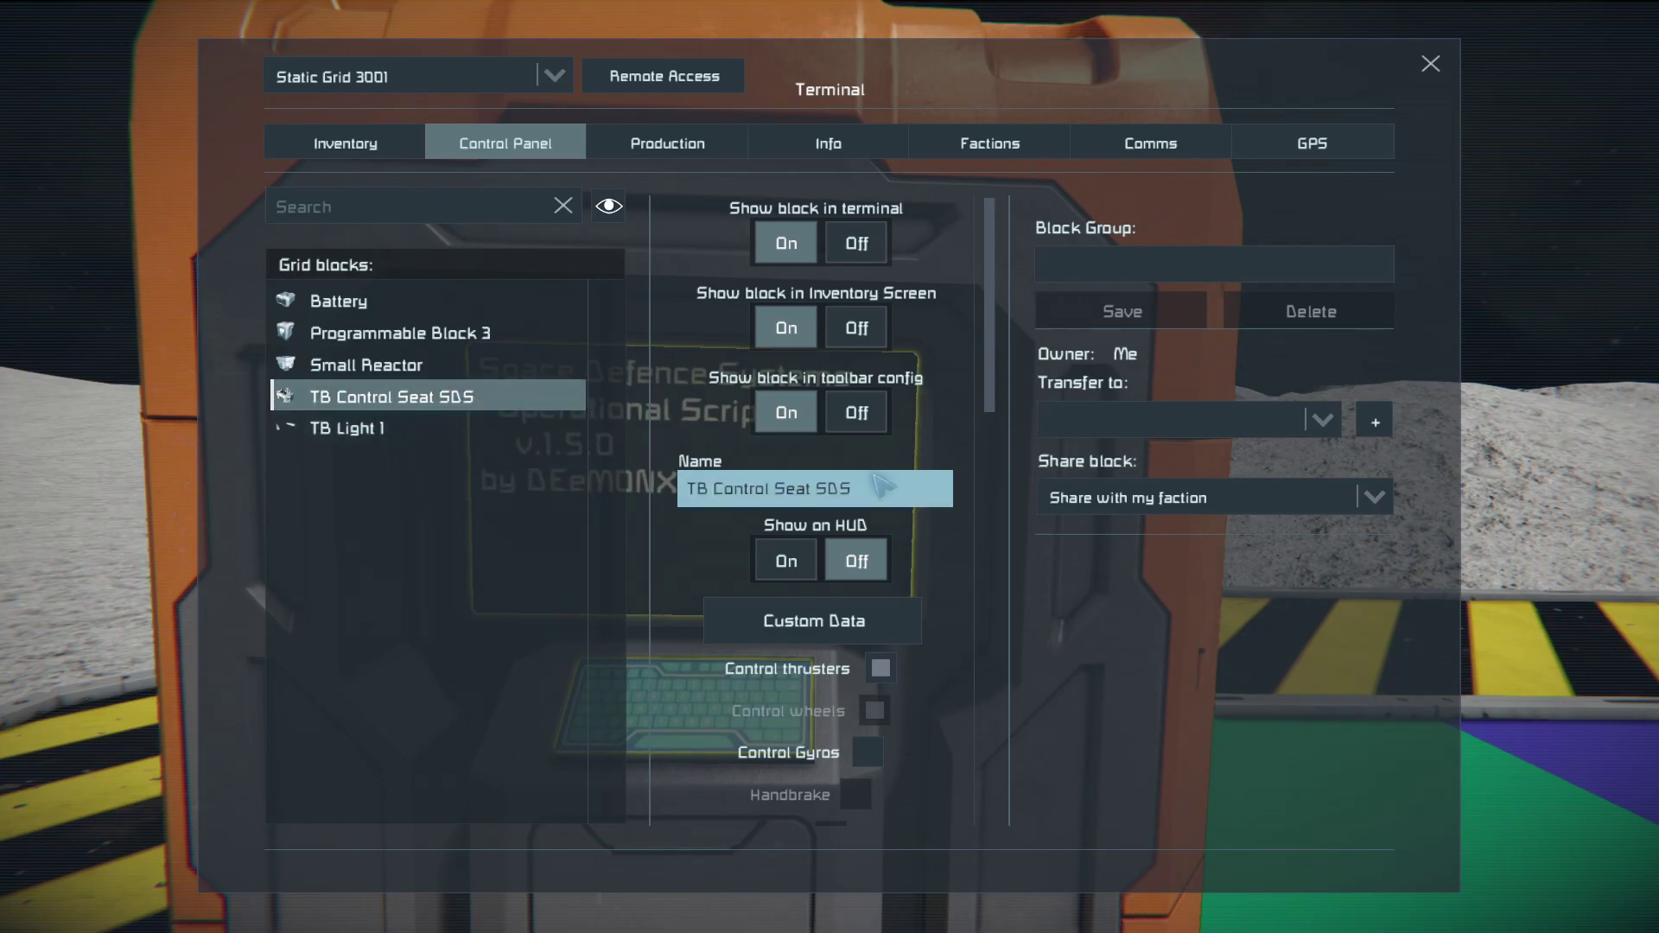
# Review Programmable Block 3's custom data, then recompile its script and close the terminal.
pyautogui.click(400, 339)
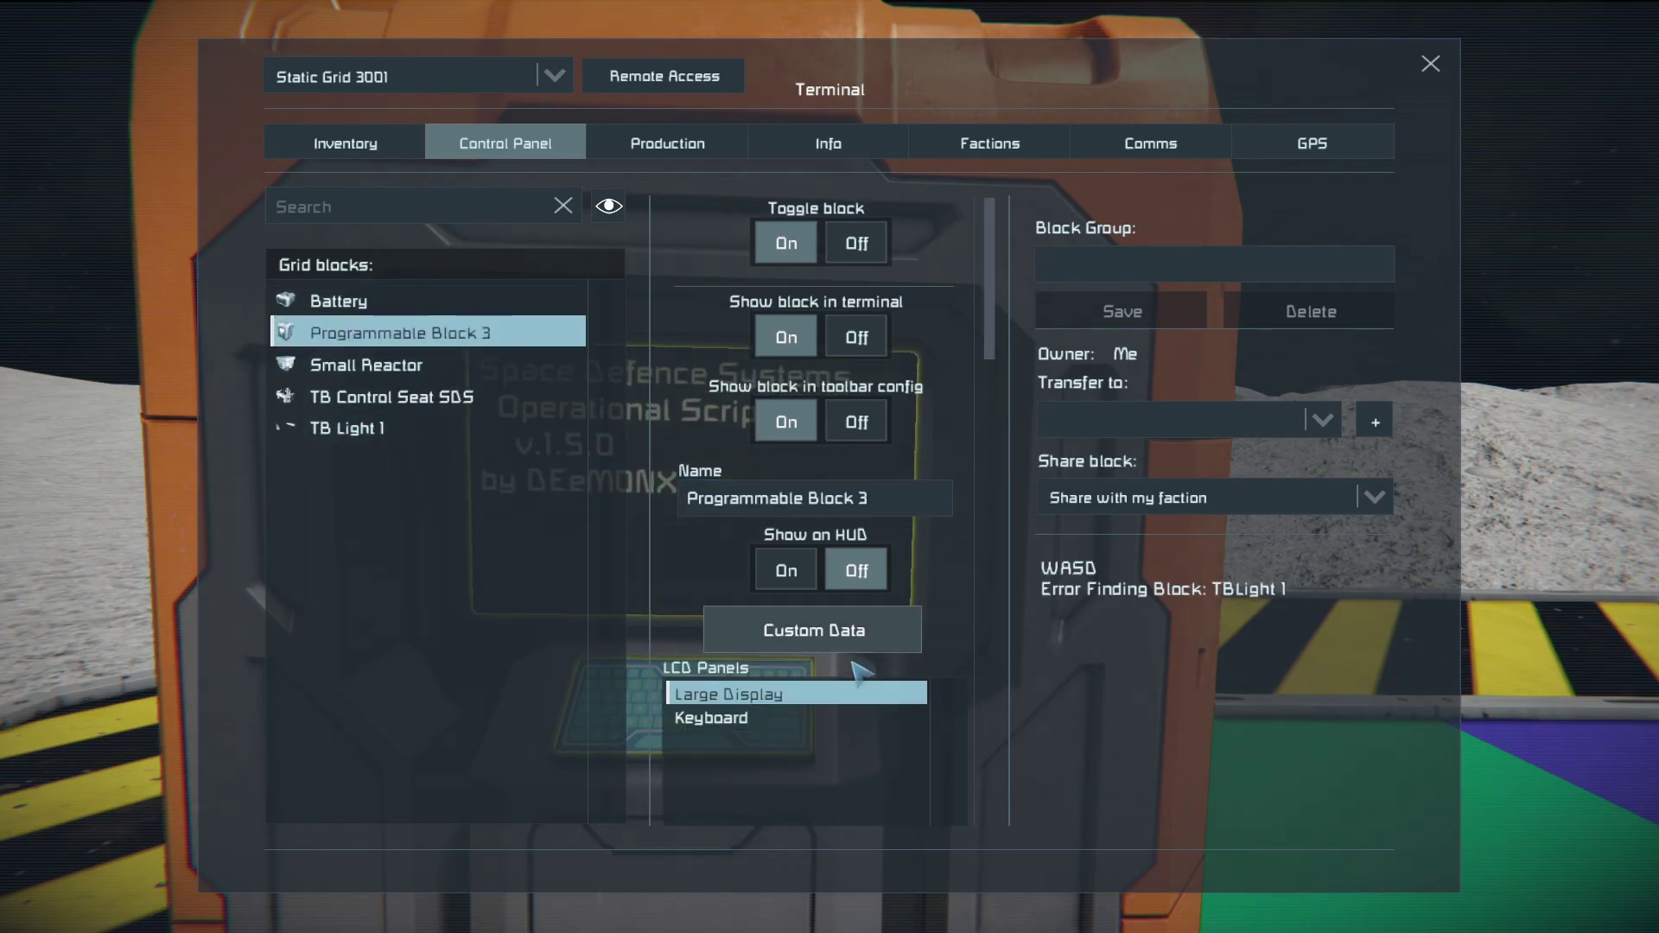
pyautogui.click(812, 626)
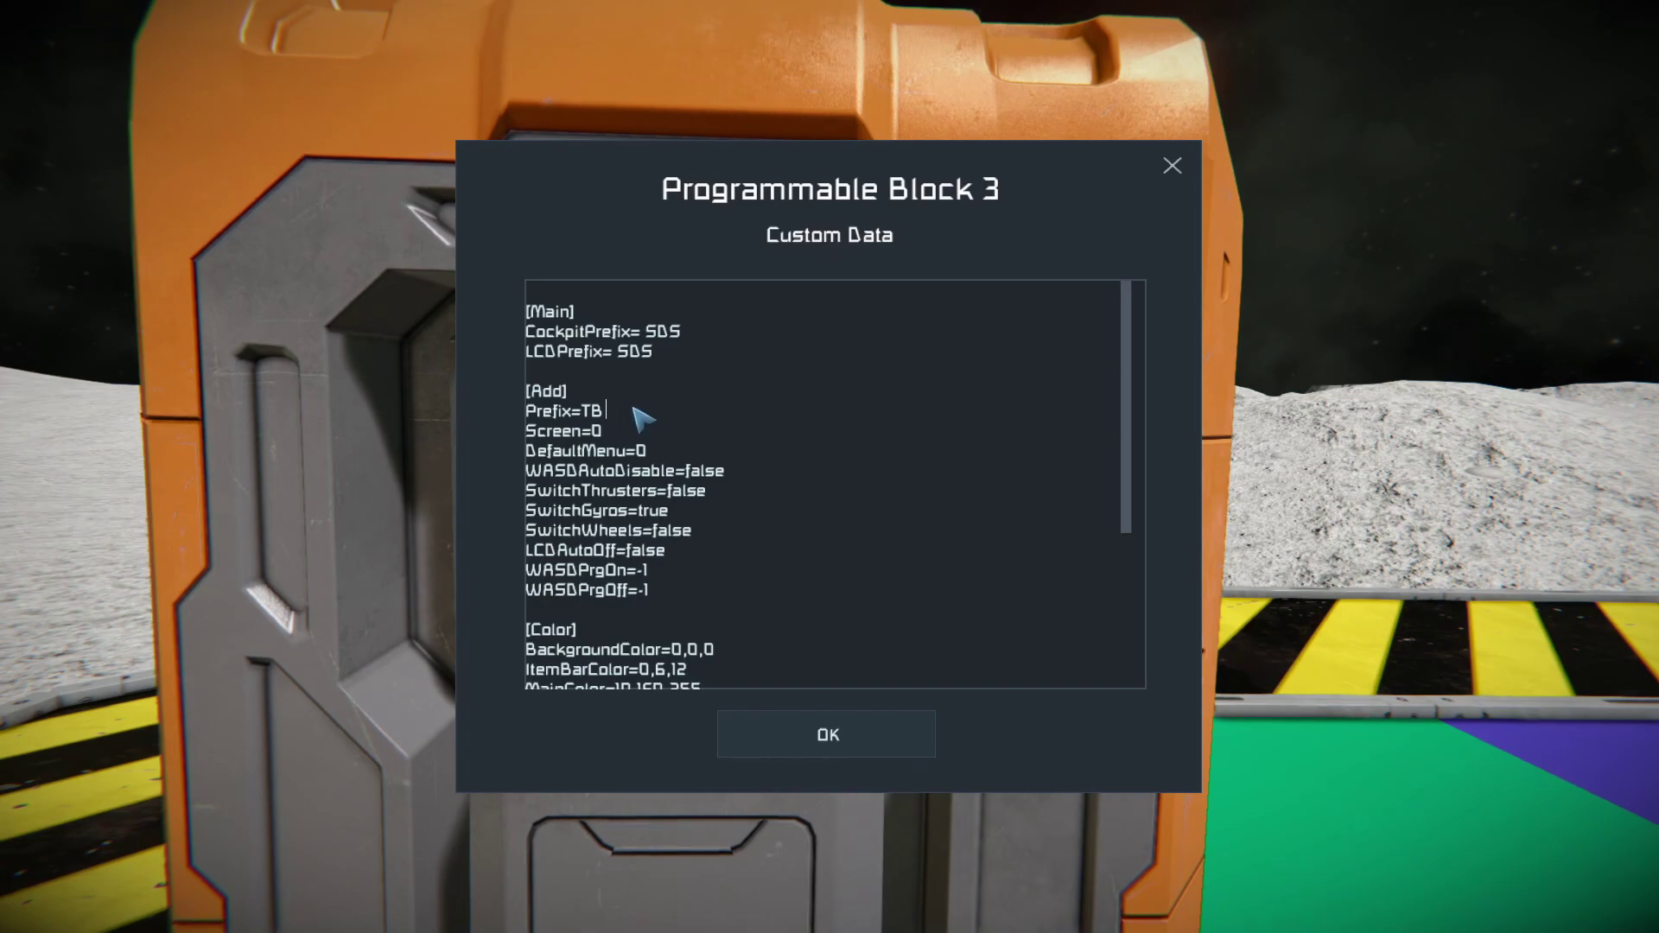
pyautogui.click(828, 734)
pyautogui.scroll(-10, 812, 691)
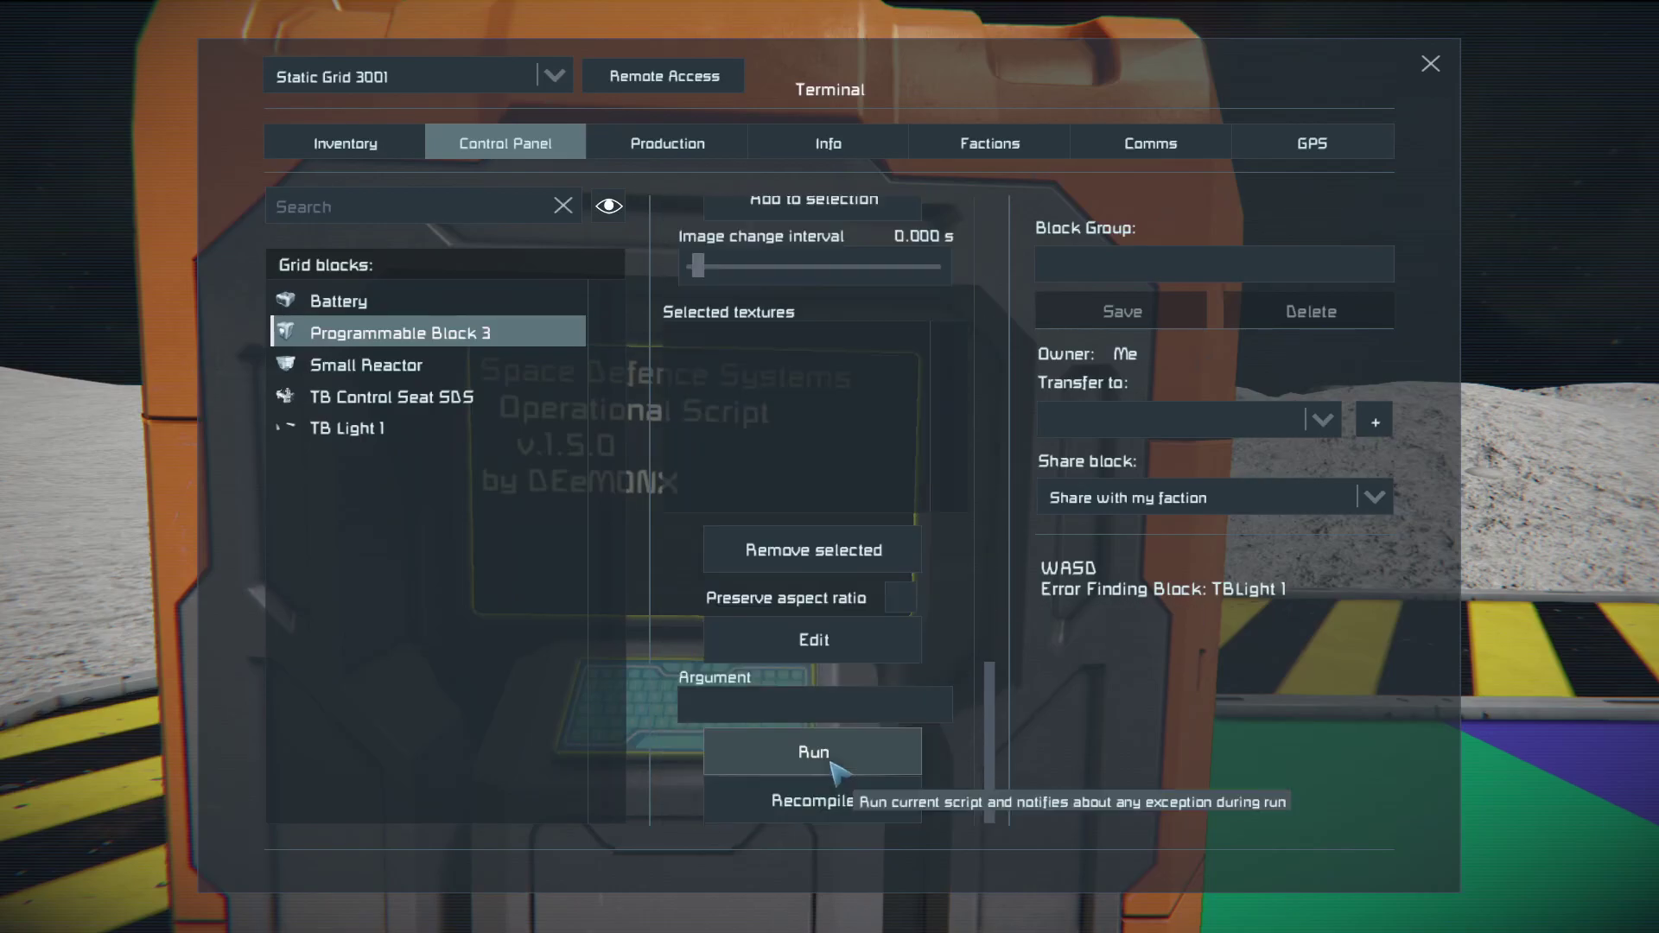
pyautogui.click(812, 800)
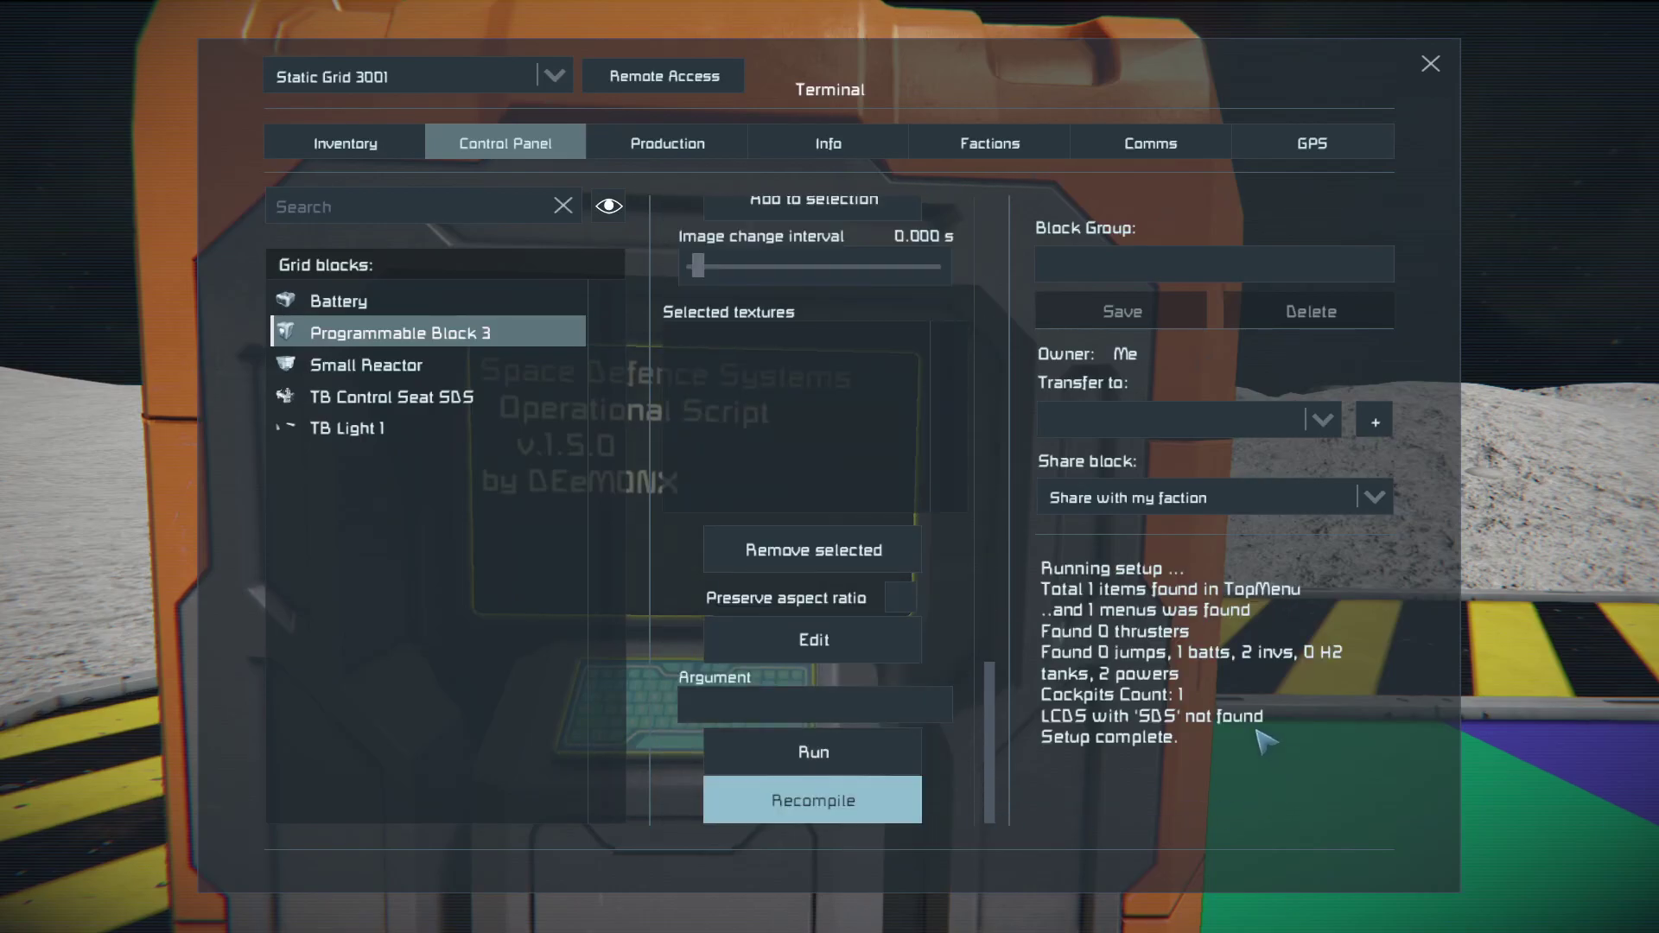
pyautogui.press('Escape')
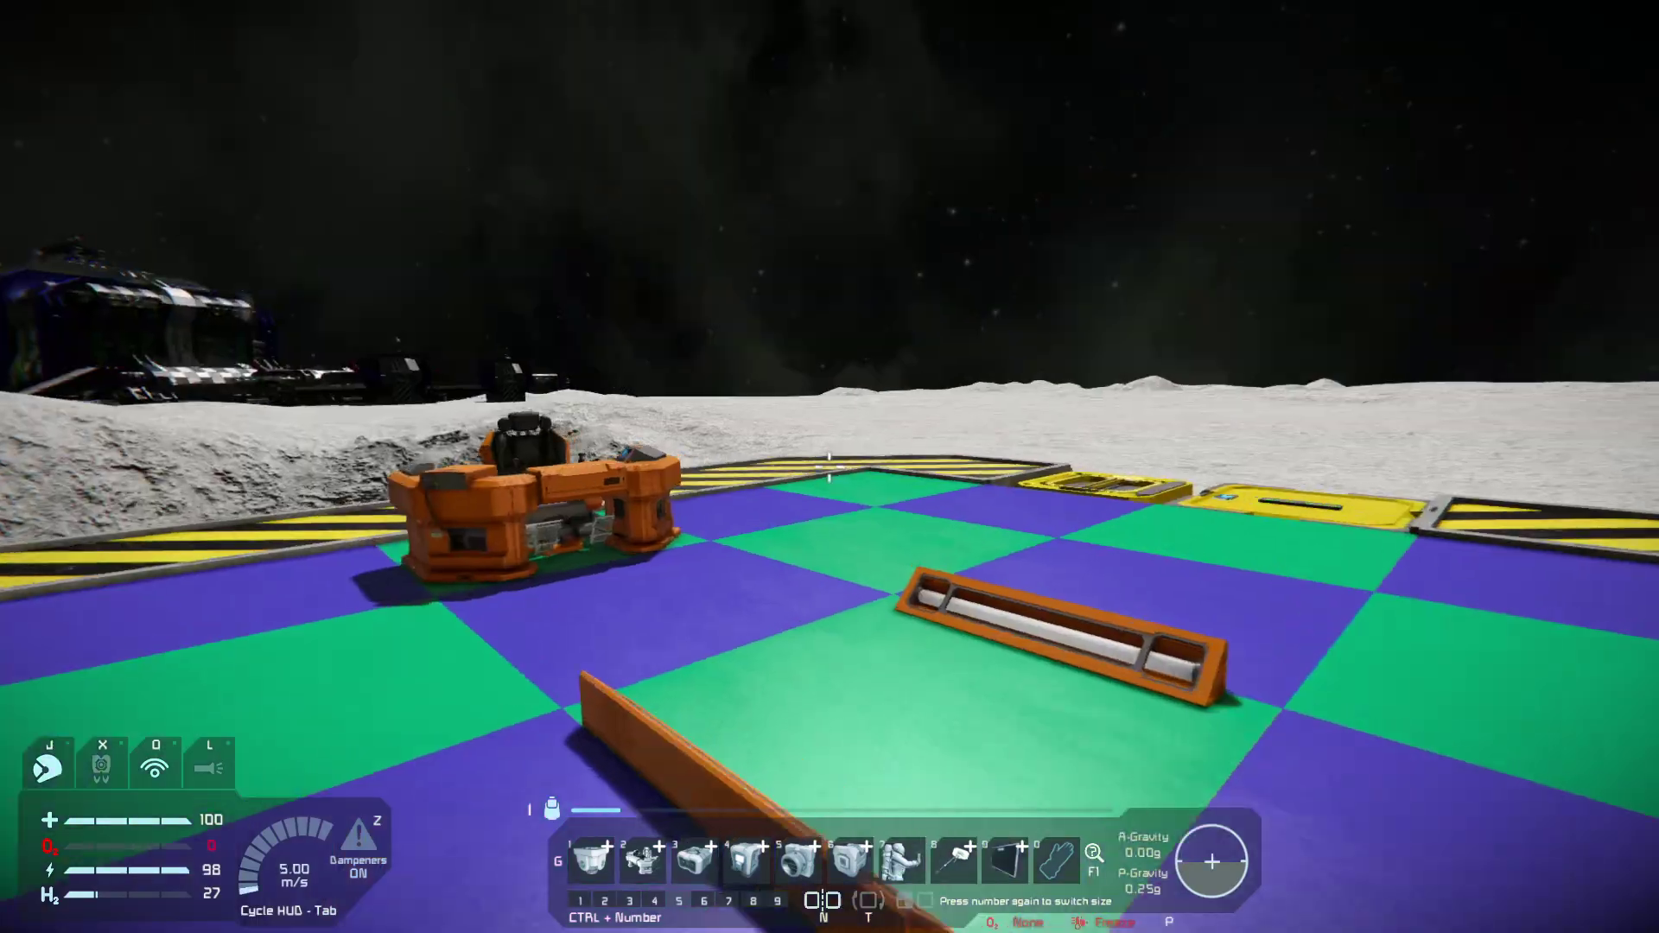
# Sit in the control seat and switch the wall lights off via the TEST BASE Light on/off item.
pyautogui.press('w')
pyautogui.press('f')
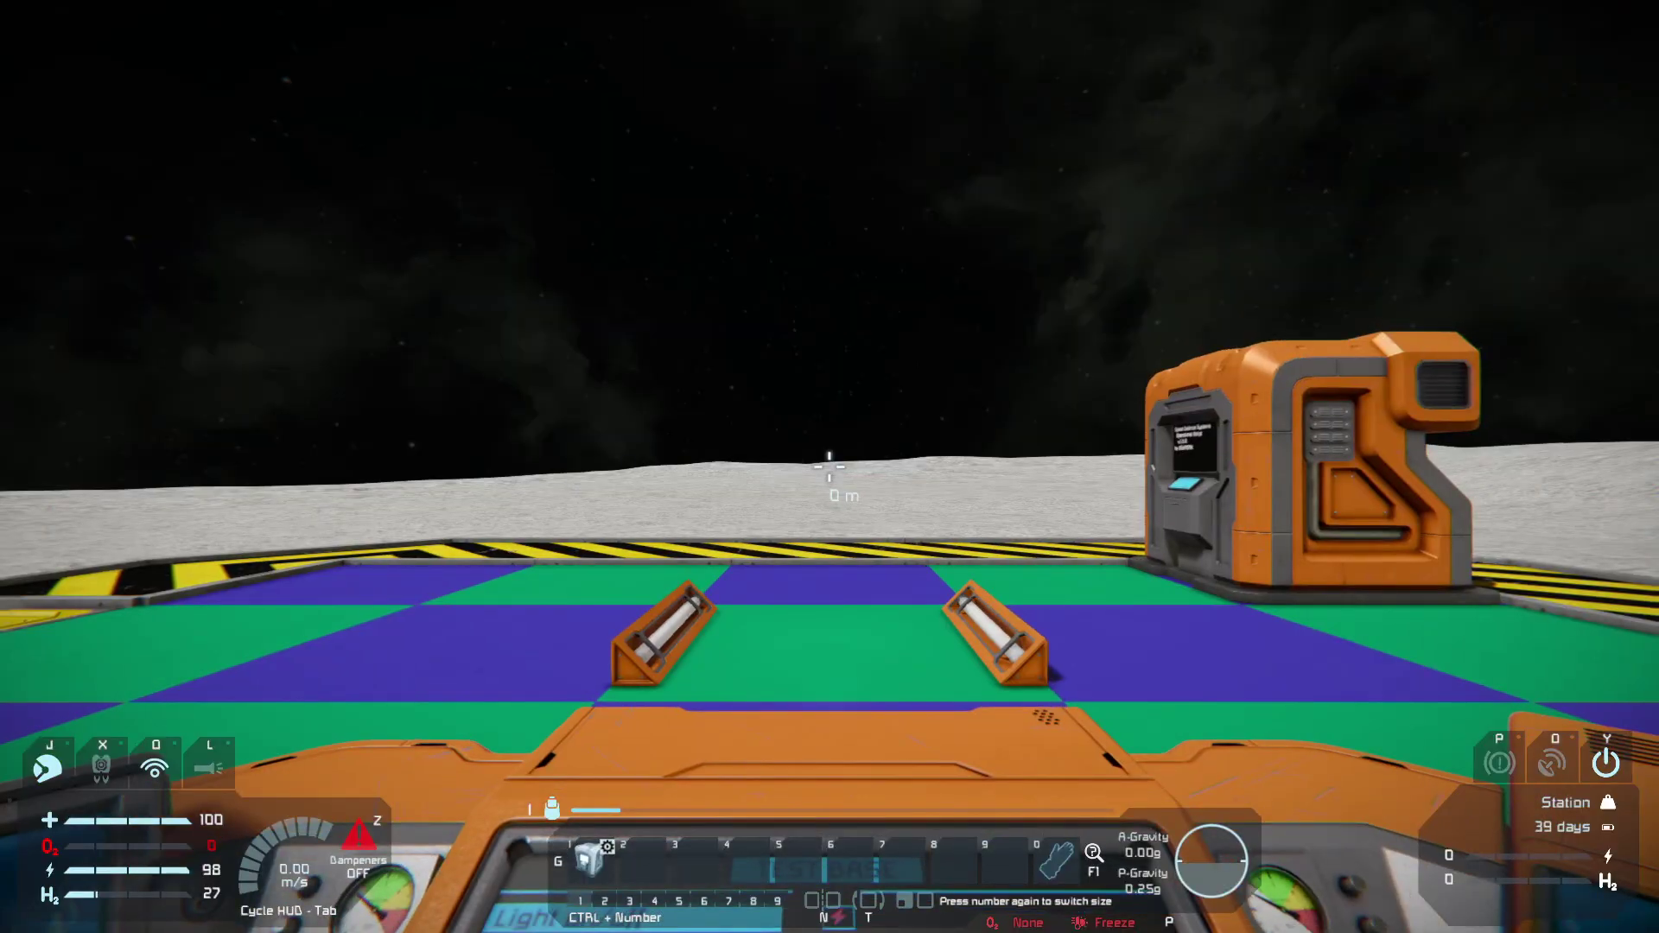
pyautogui.press('ctrl')
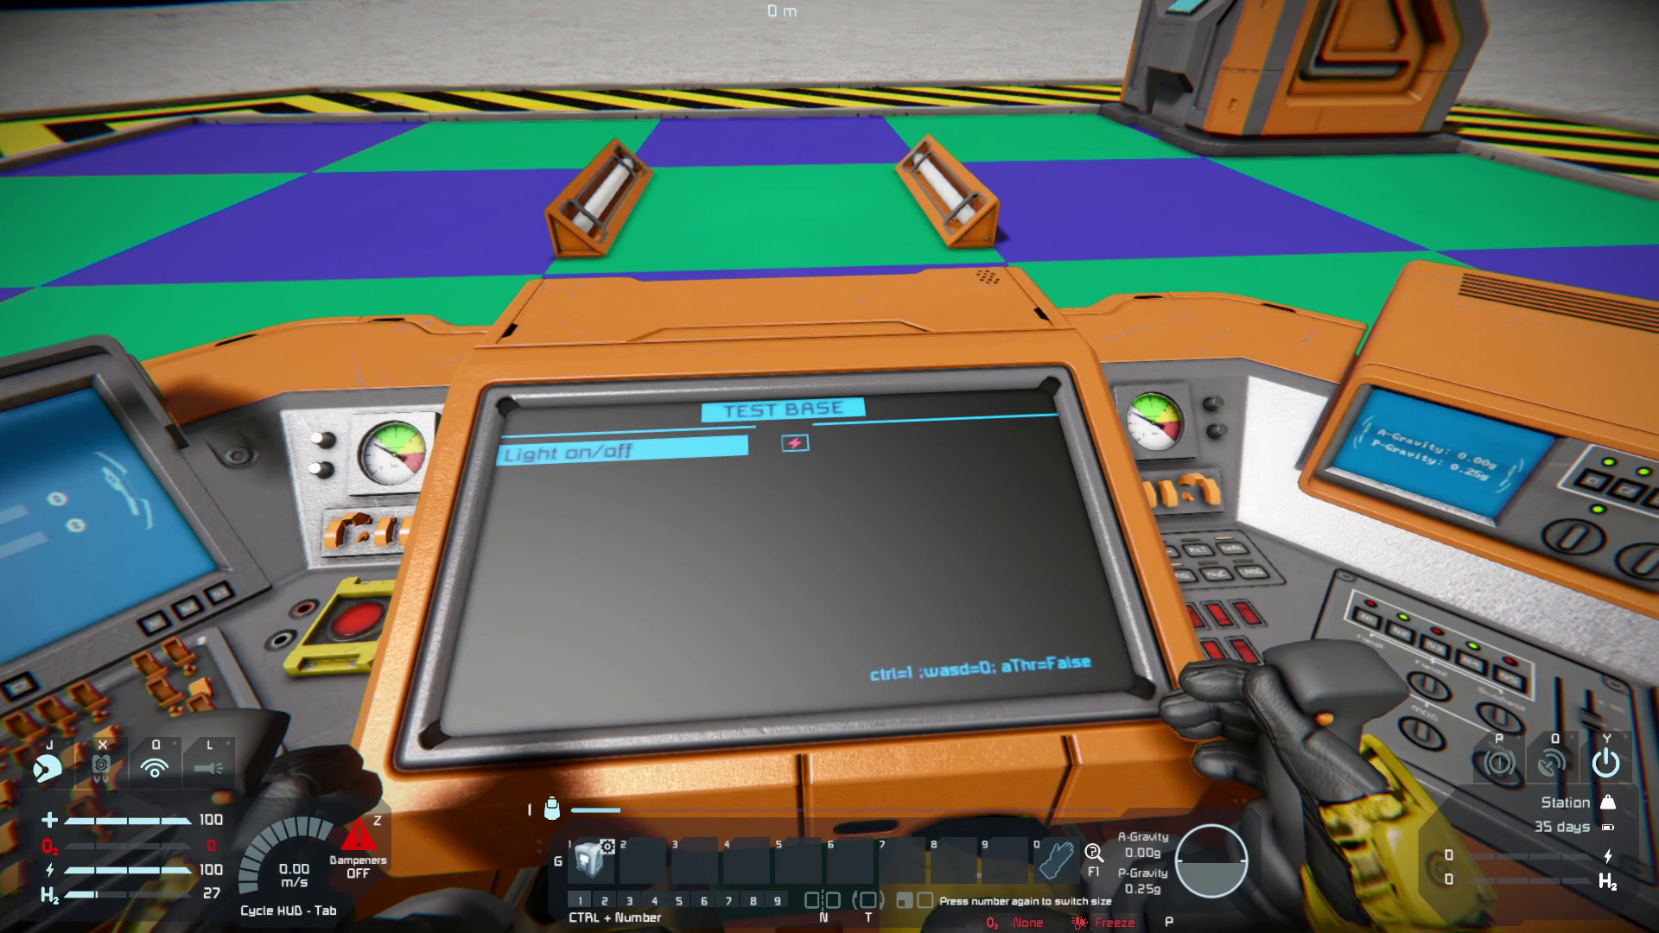
pyautogui.press('w')
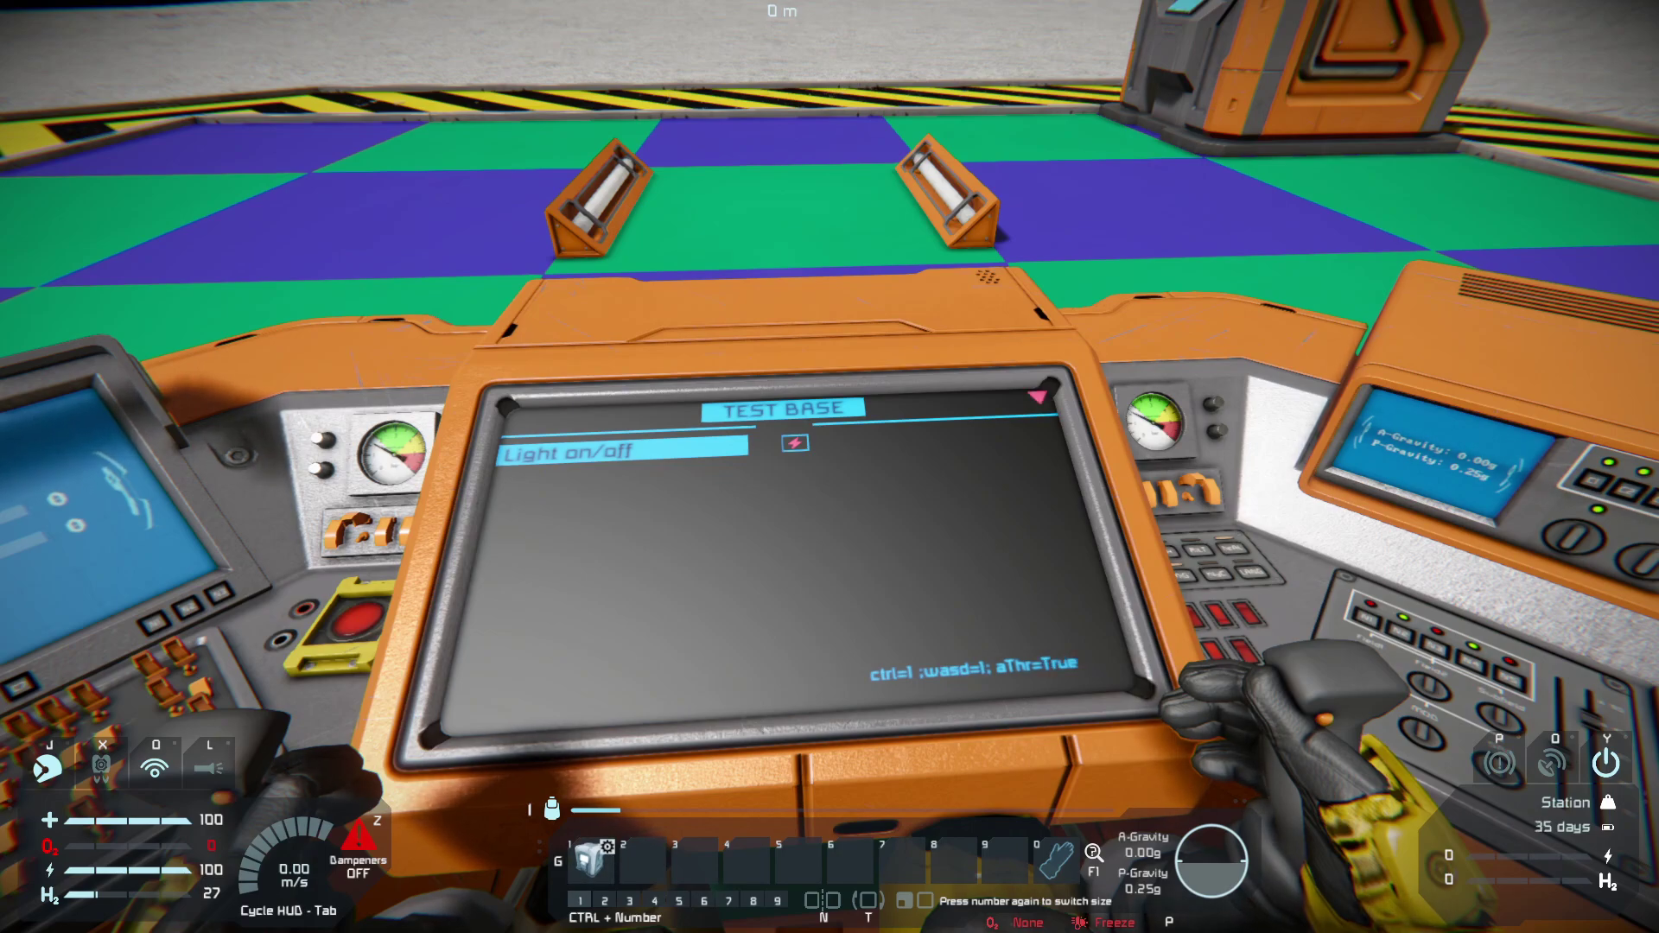
pyautogui.press('d')
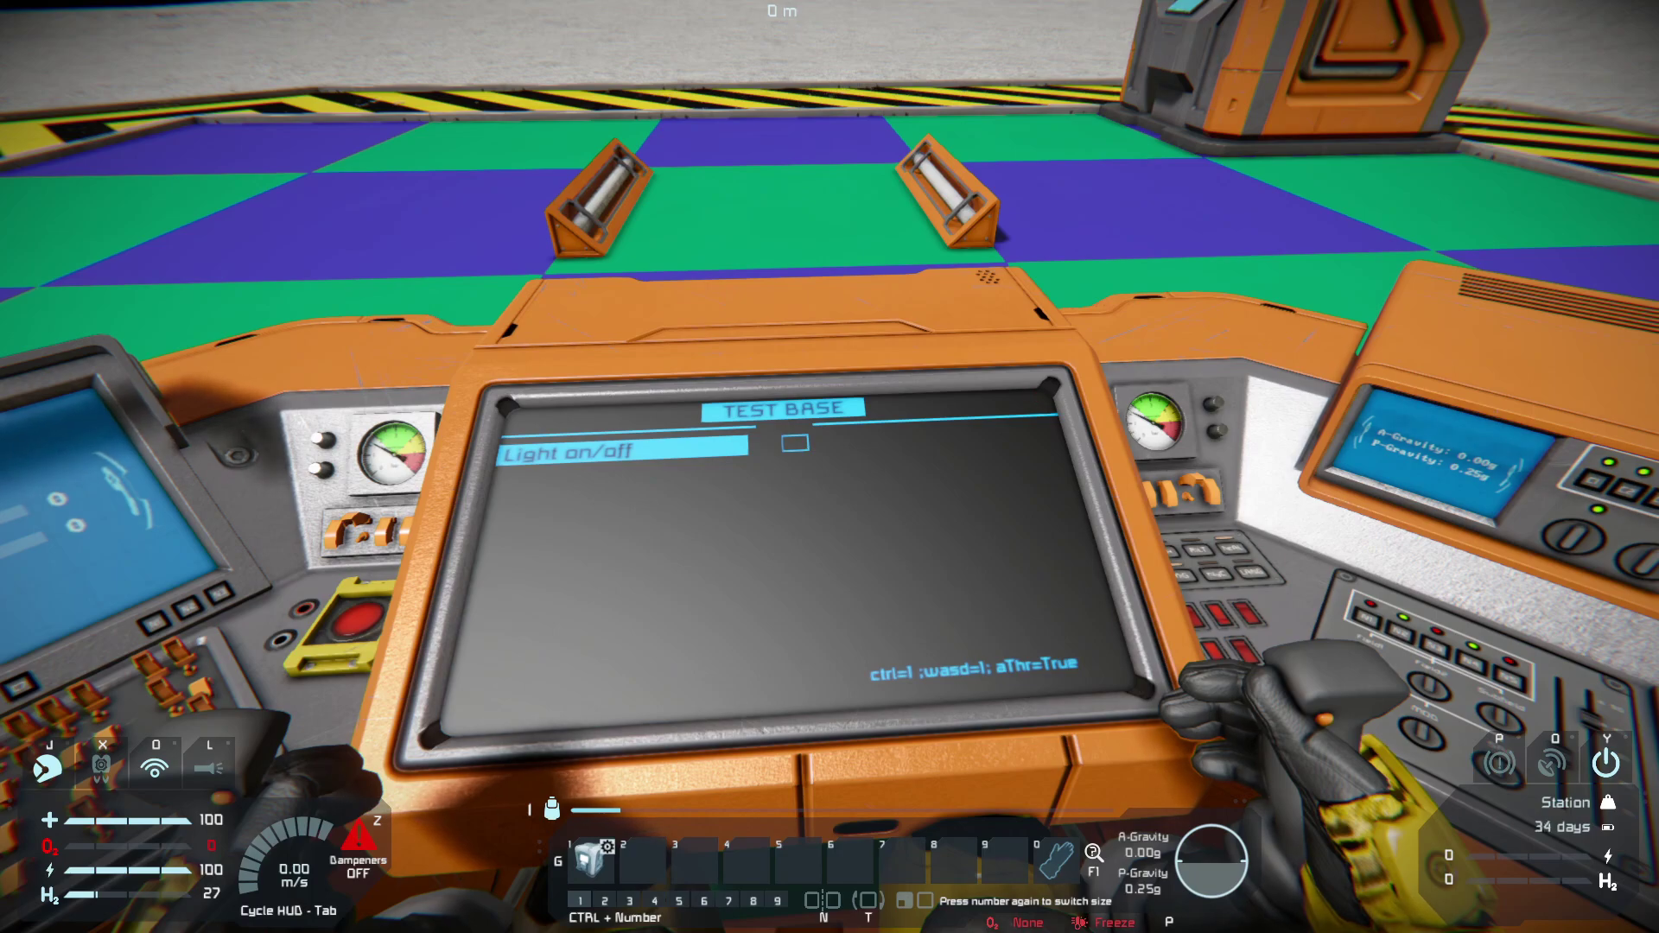
# Toggle the wall lights back on from the menu and leave the control seat.
pyautogui.press('a')
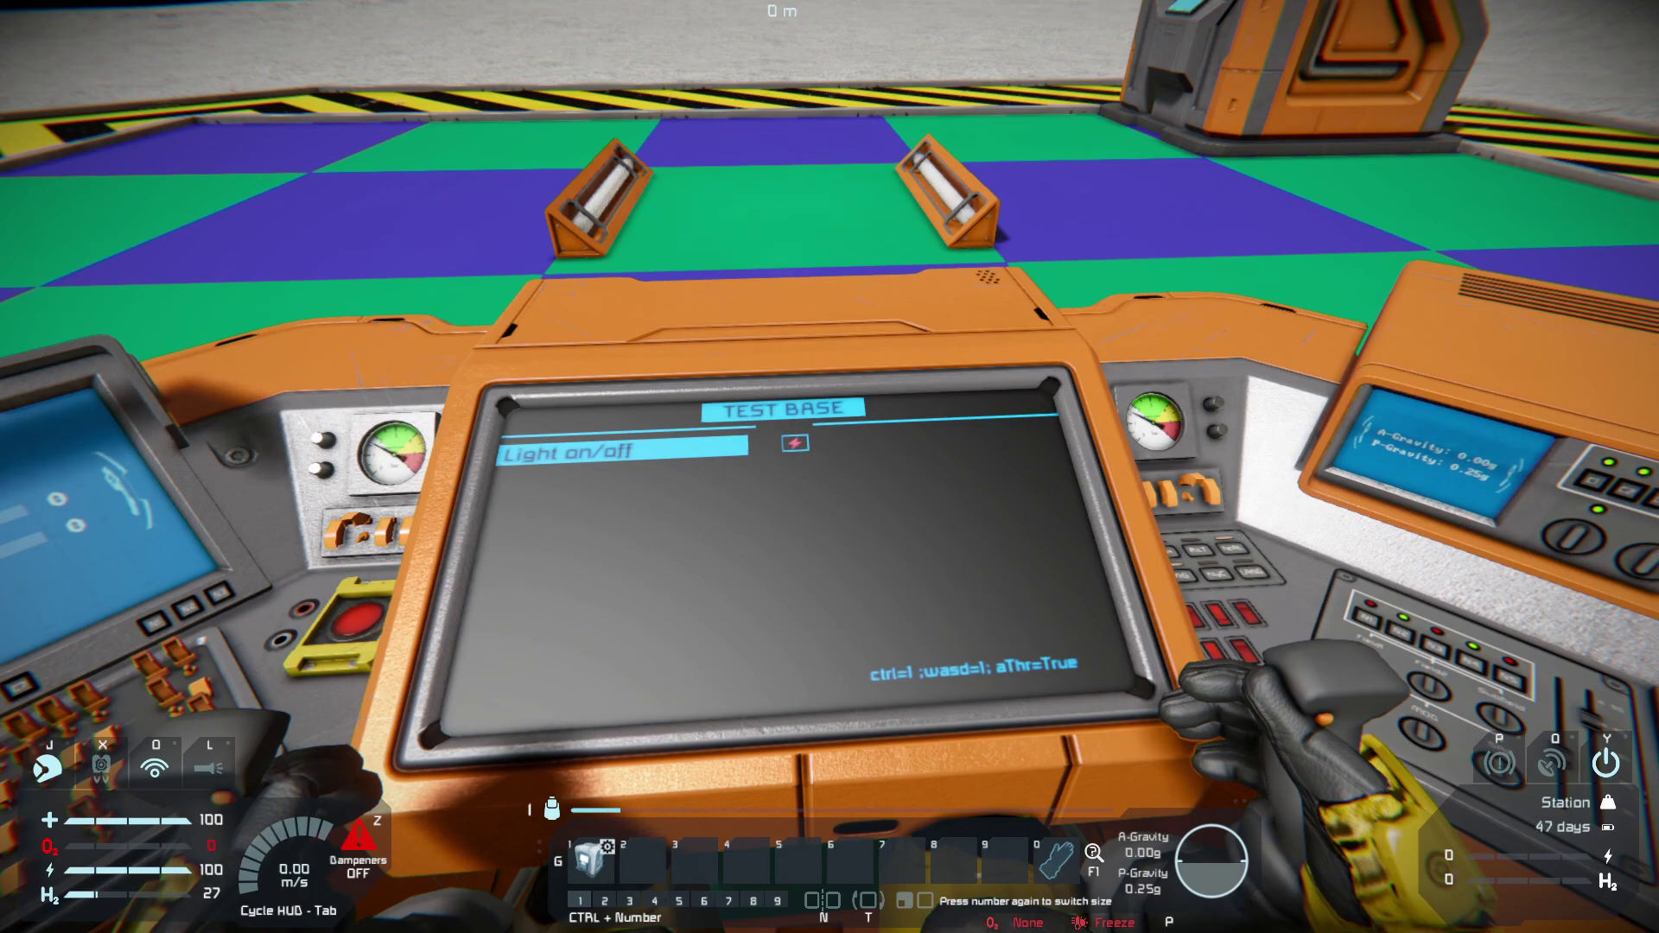
pyautogui.press('d')
pyautogui.press('f')
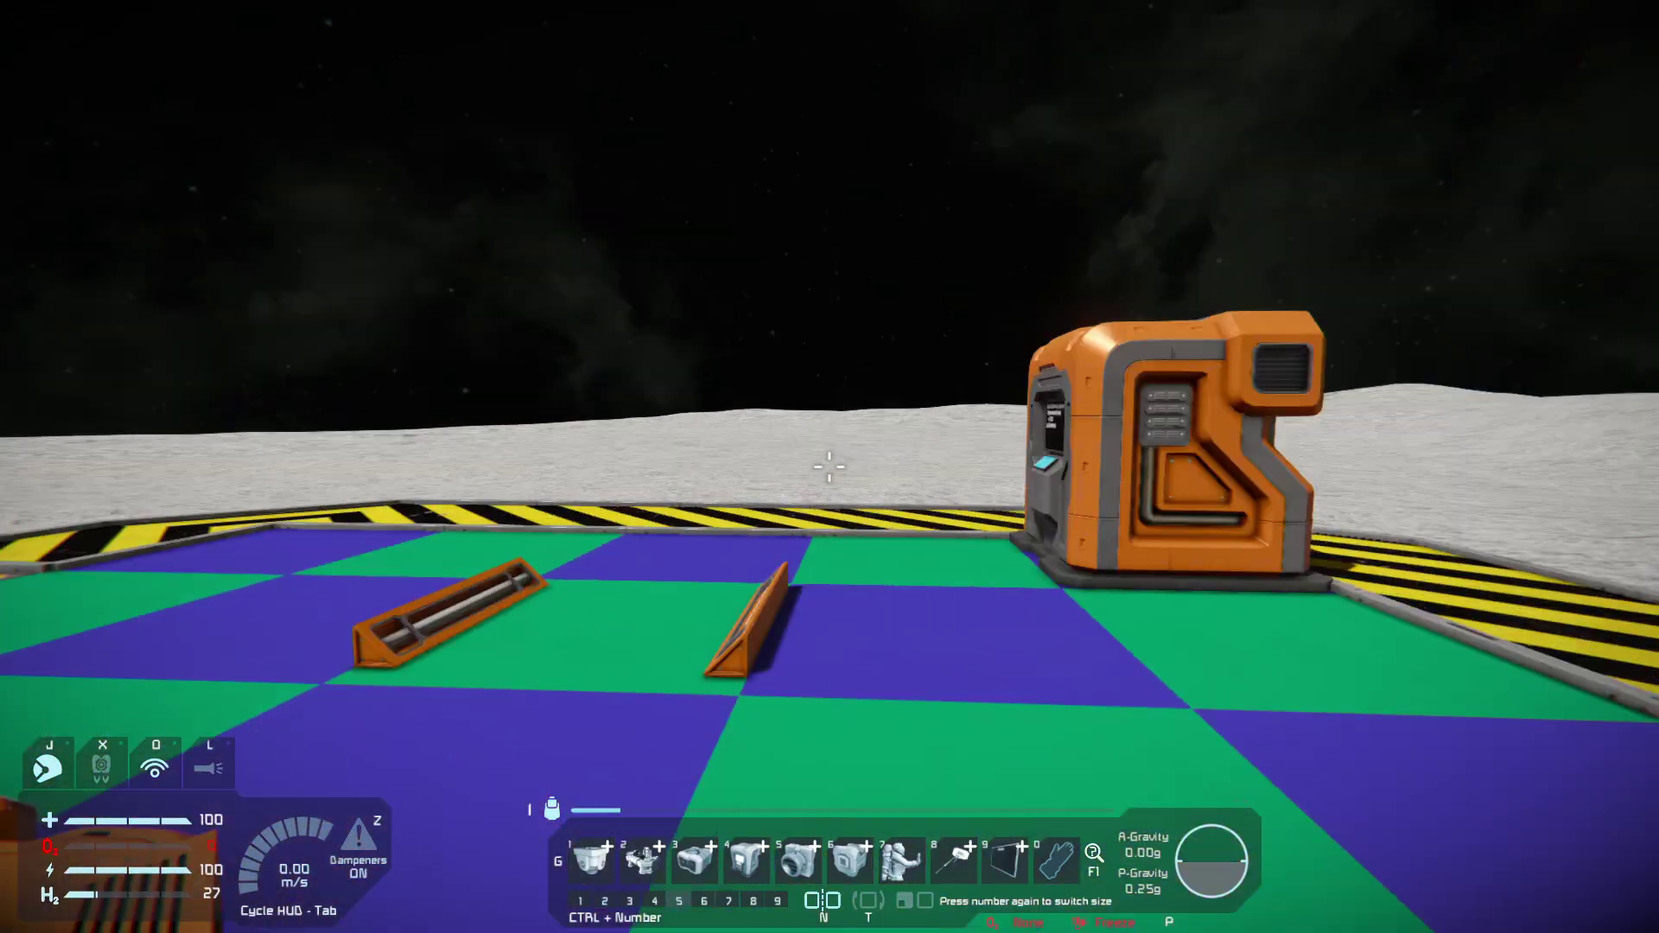
# Build an antenna on the tower beside the programmable block terminal.
pyautogui.press('d')
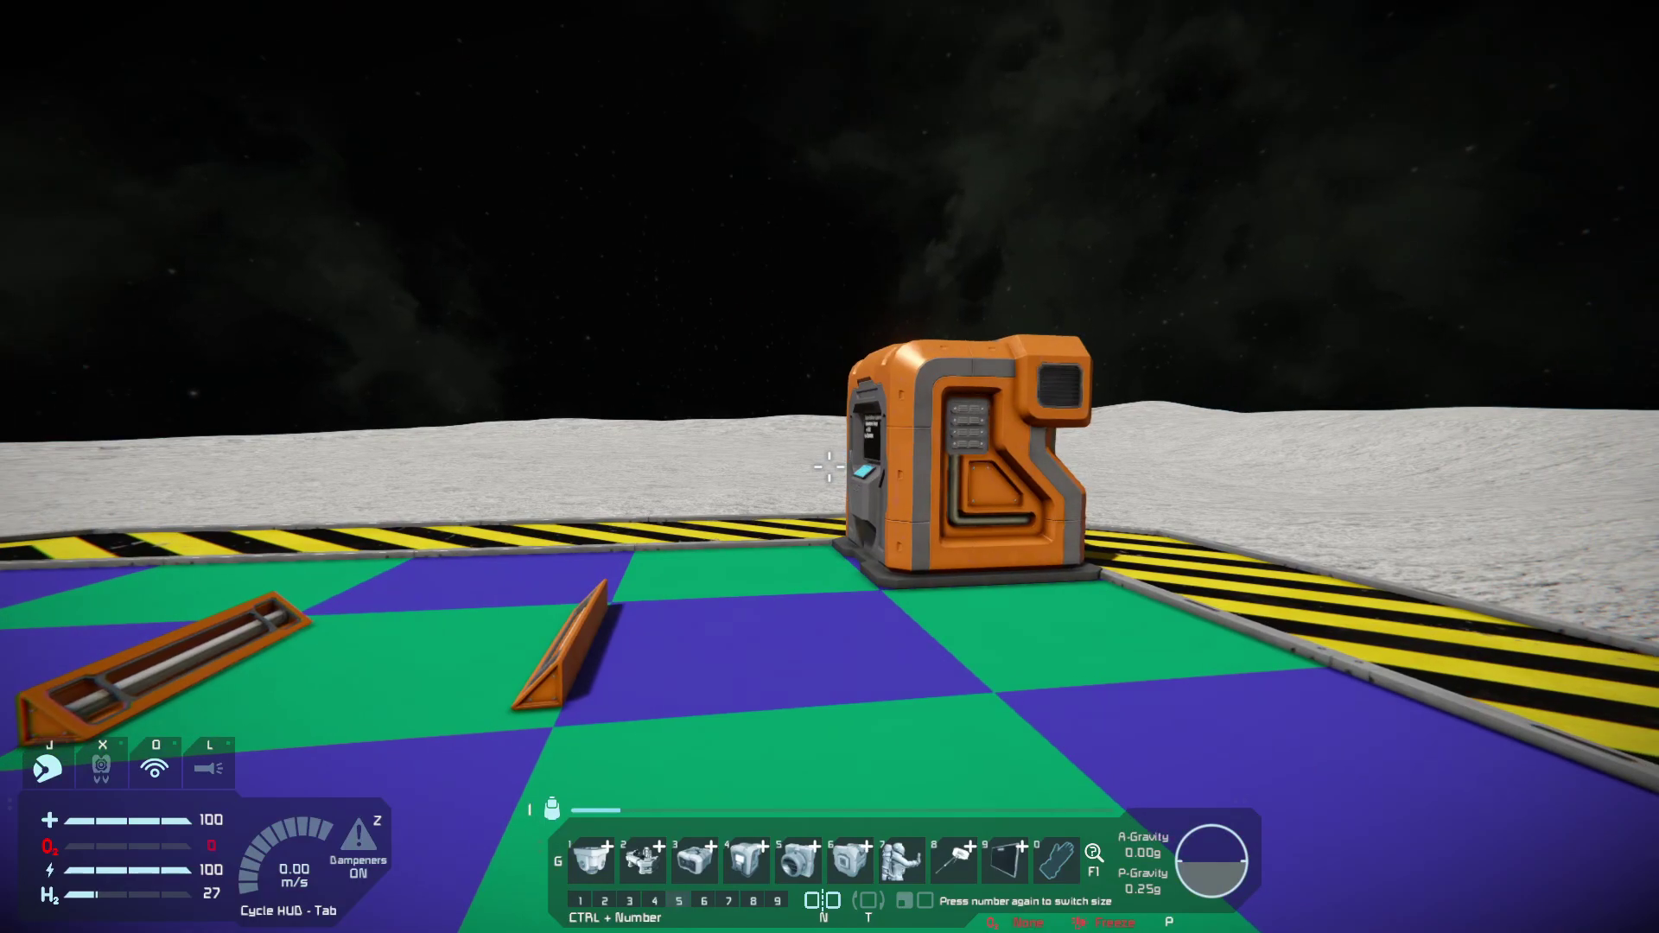
pyautogui.press('8')
pyautogui.press('w')
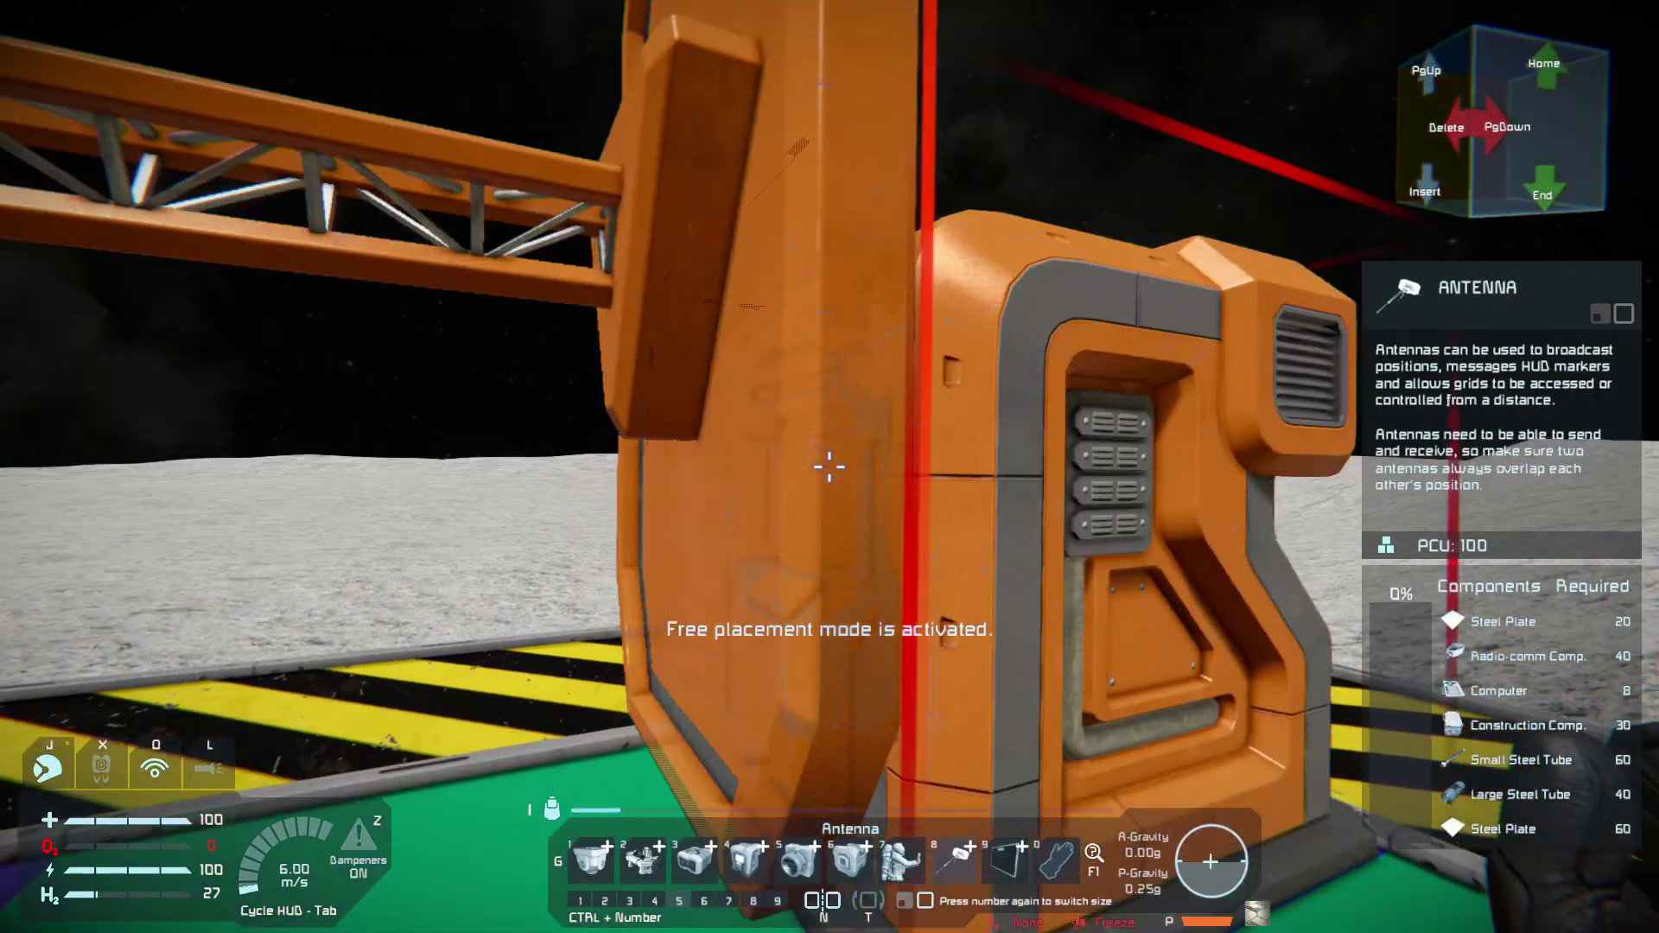
pyautogui.press('w')
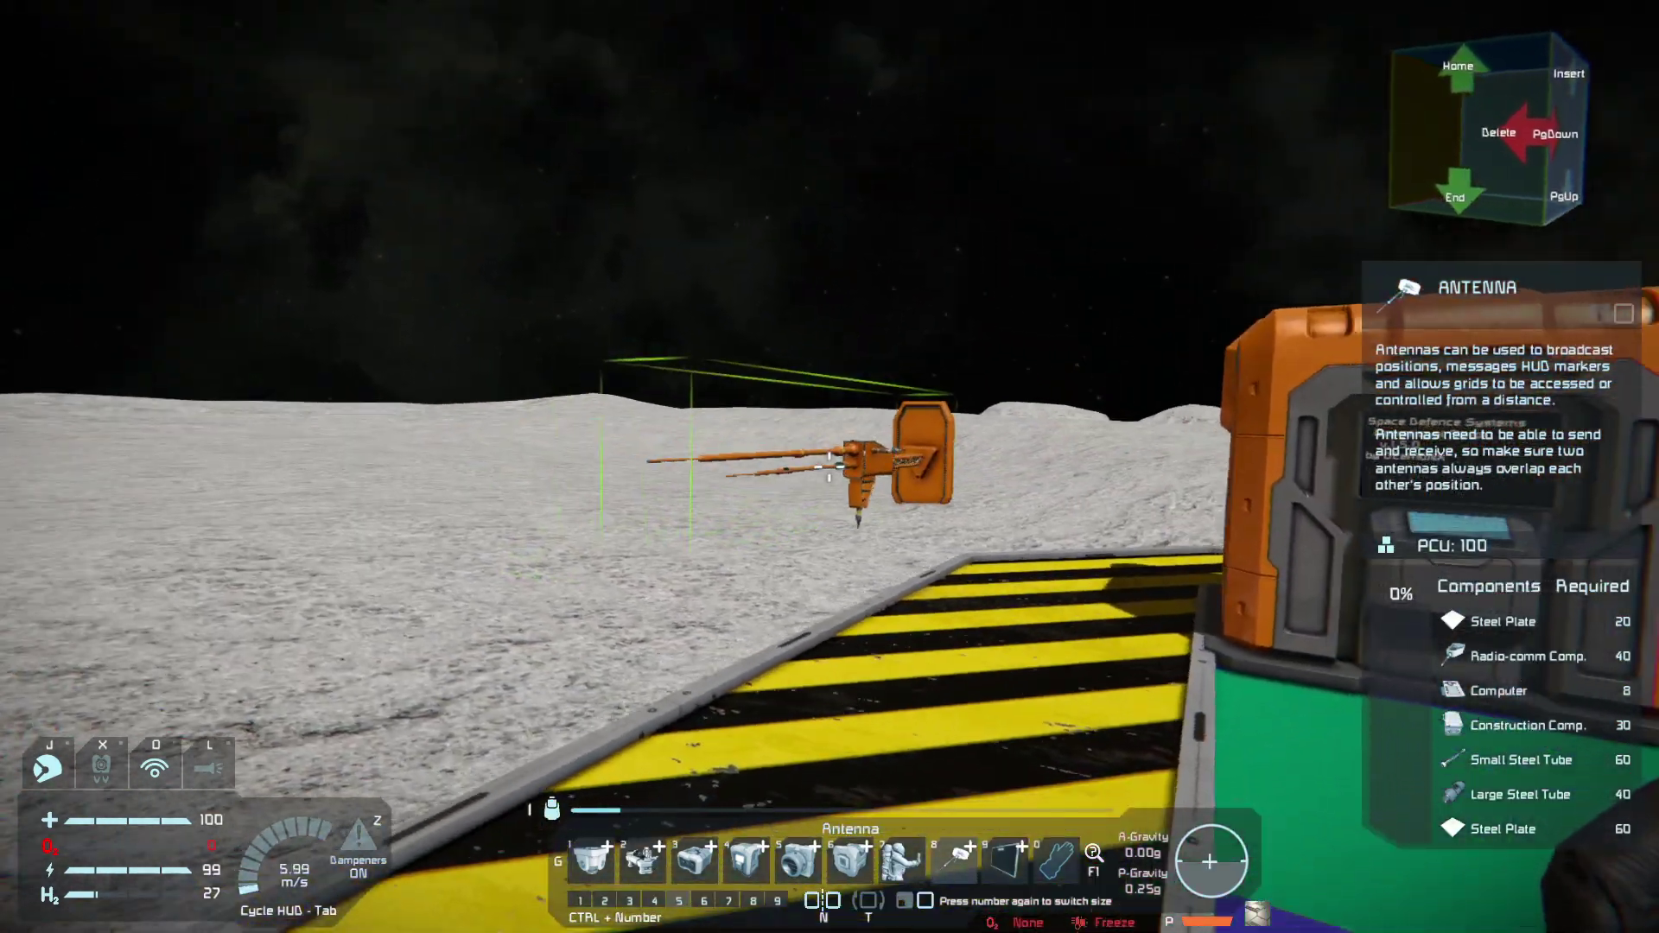
pyautogui.press('w')
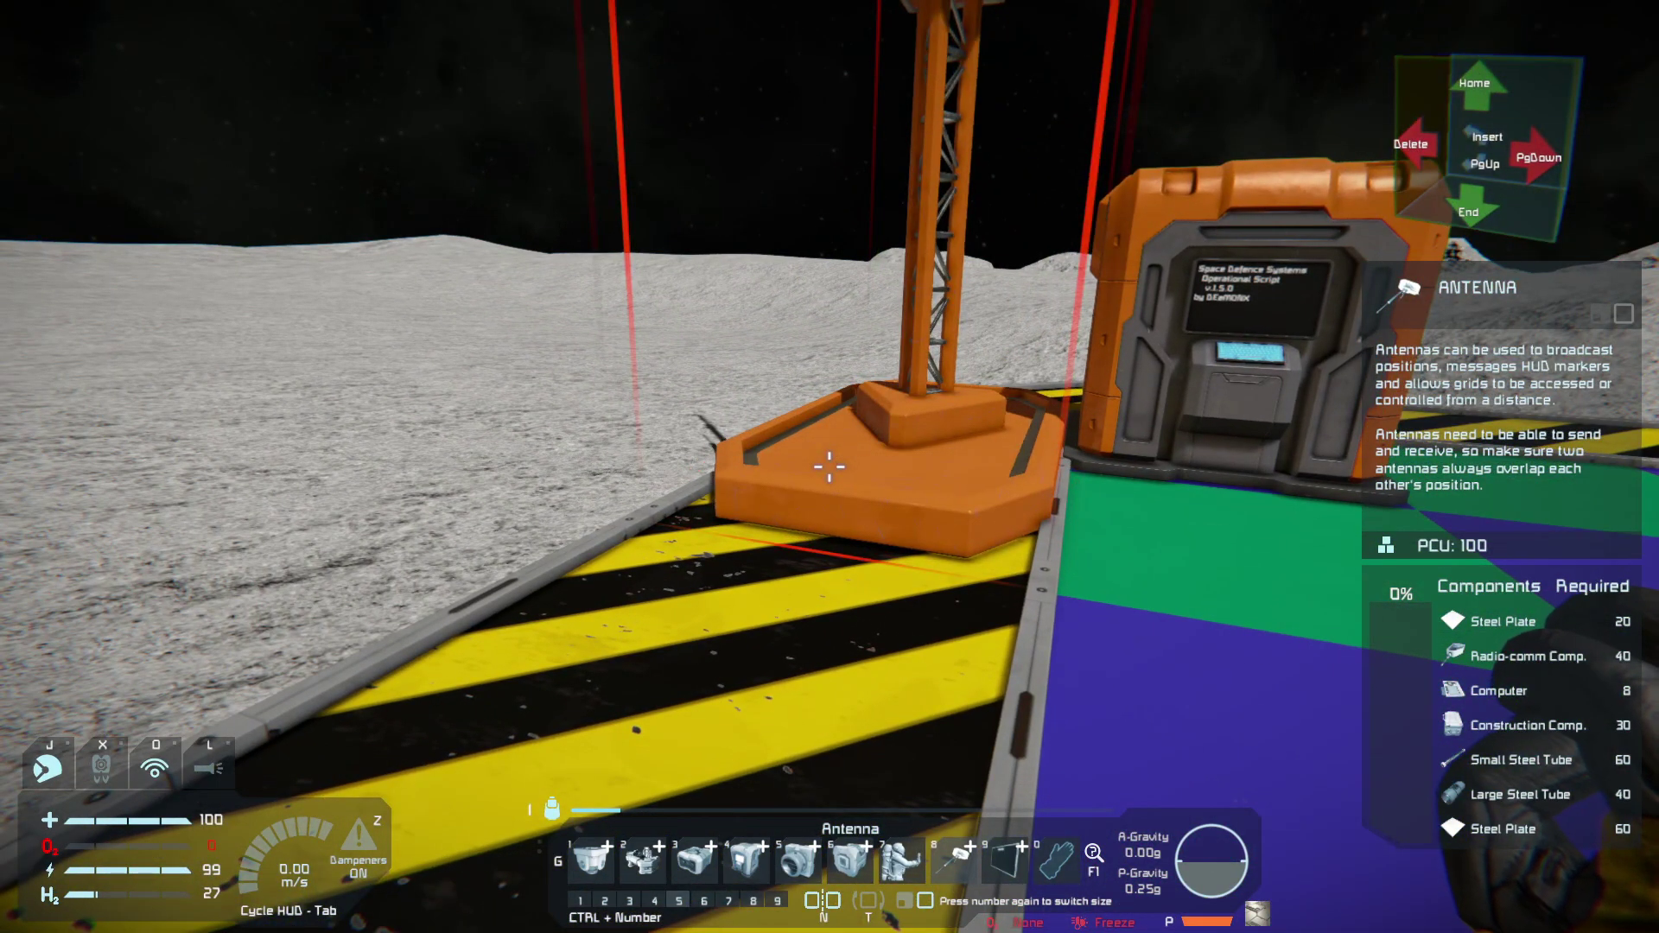
pyautogui.click(829, 467)
pyautogui.press('s')
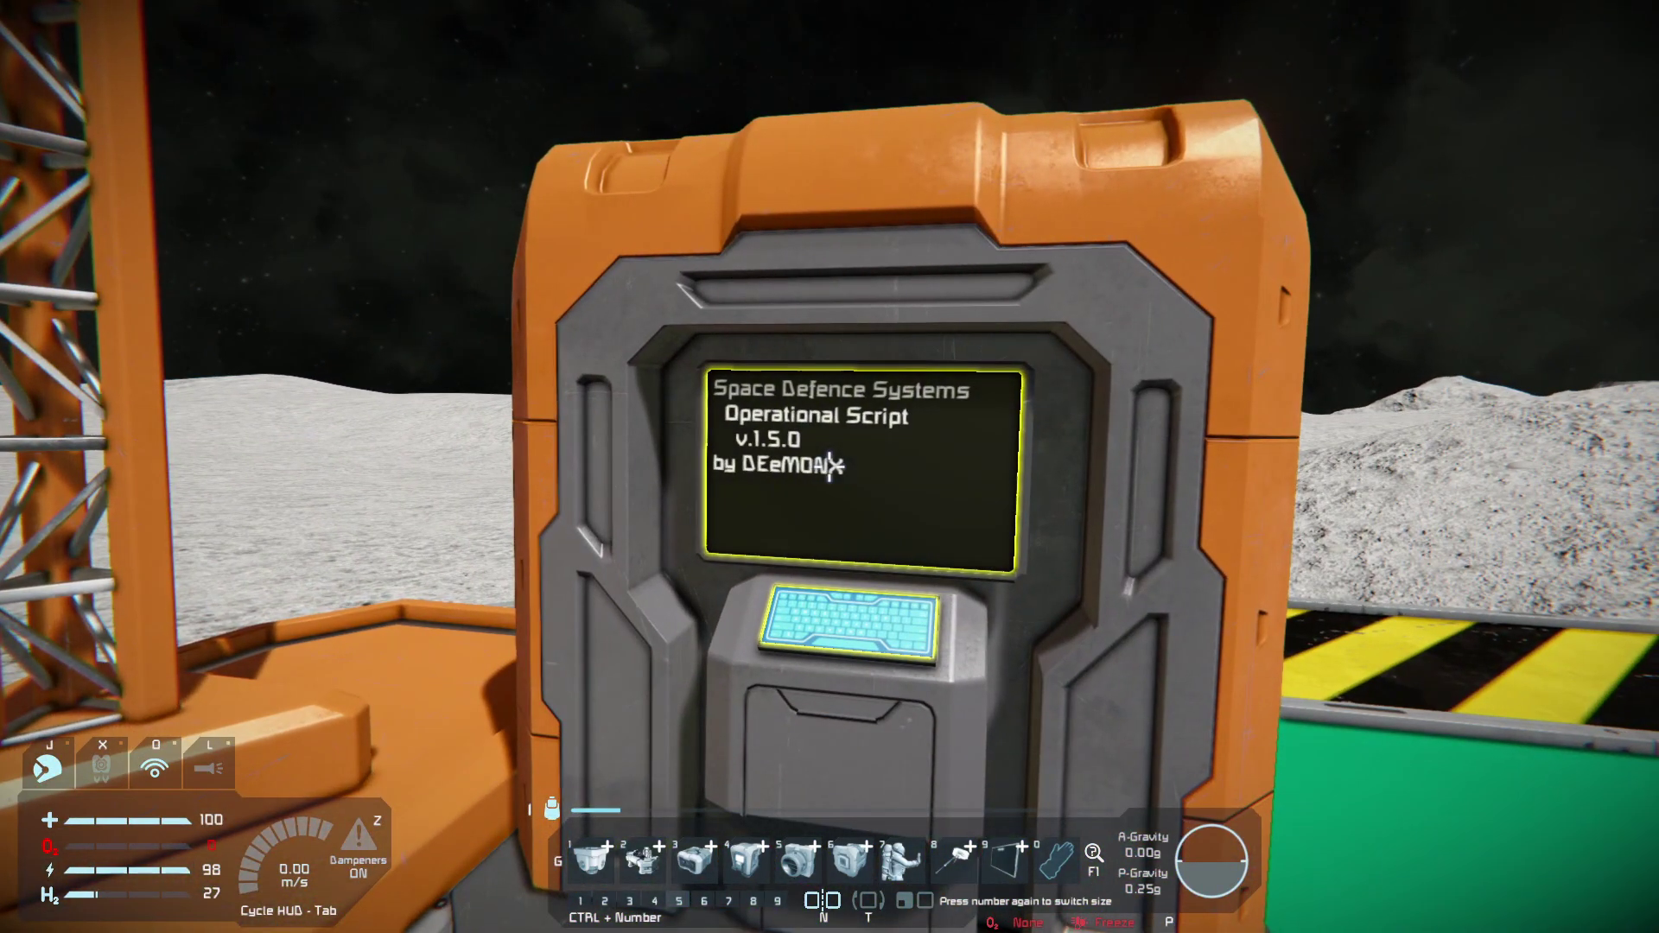
# Rename Antenna 2 to 'TB Antenna' in the Terminal Control Panel.
pyautogui.press('k')
pyautogui.click(341, 305)
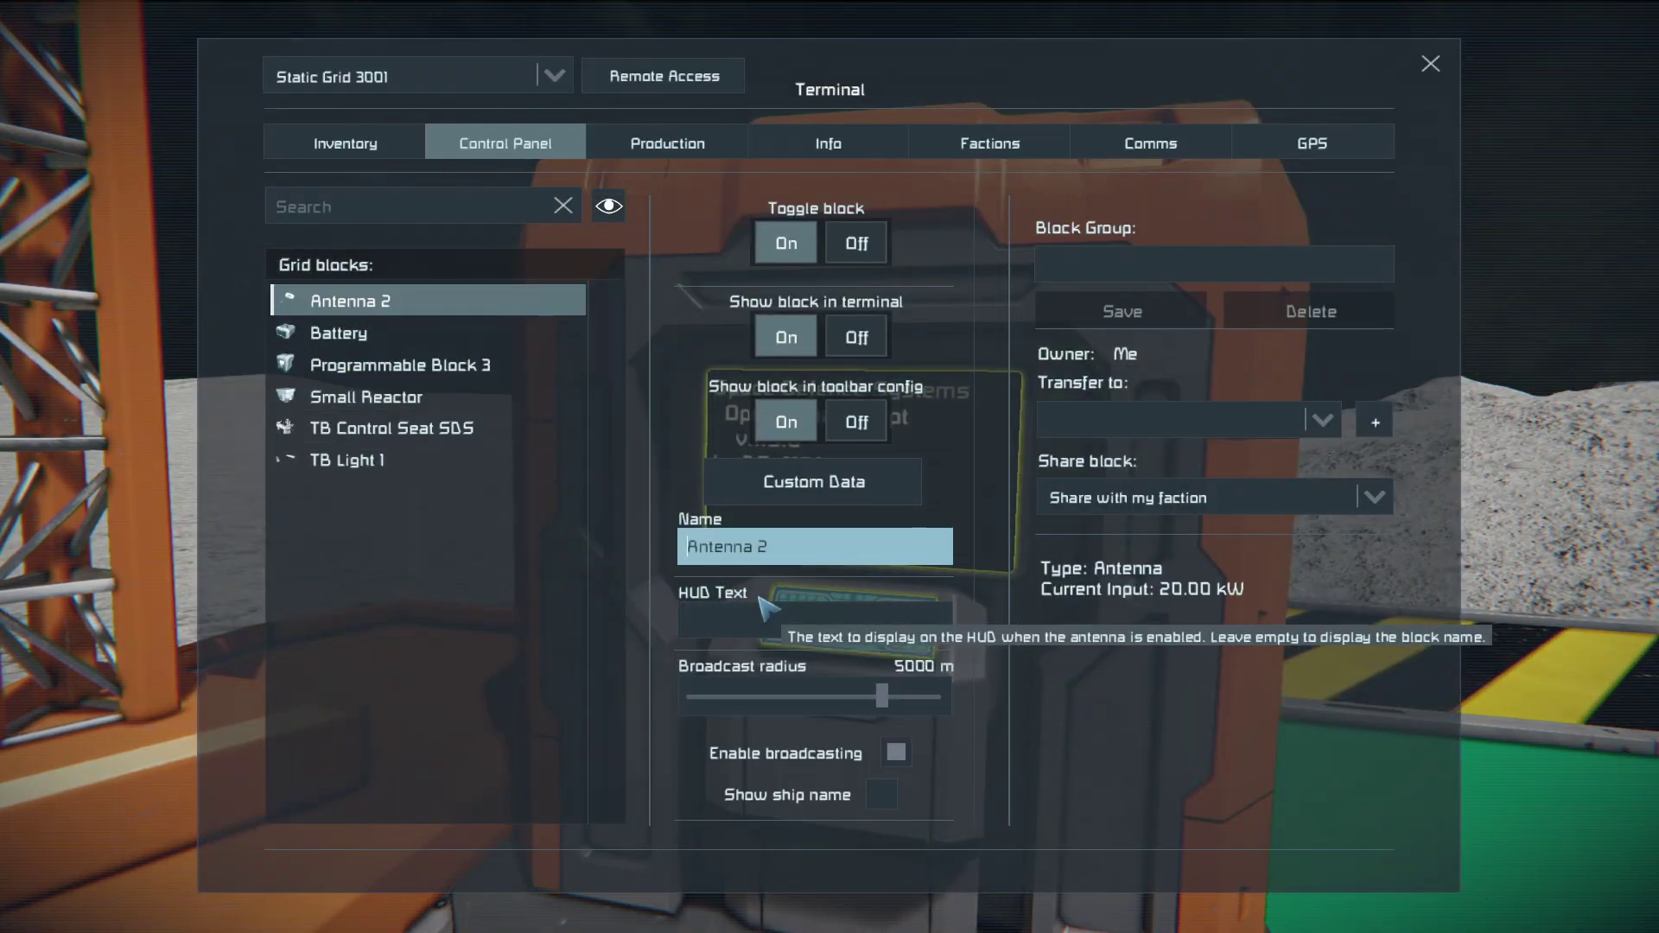
pyautogui.write('TB')
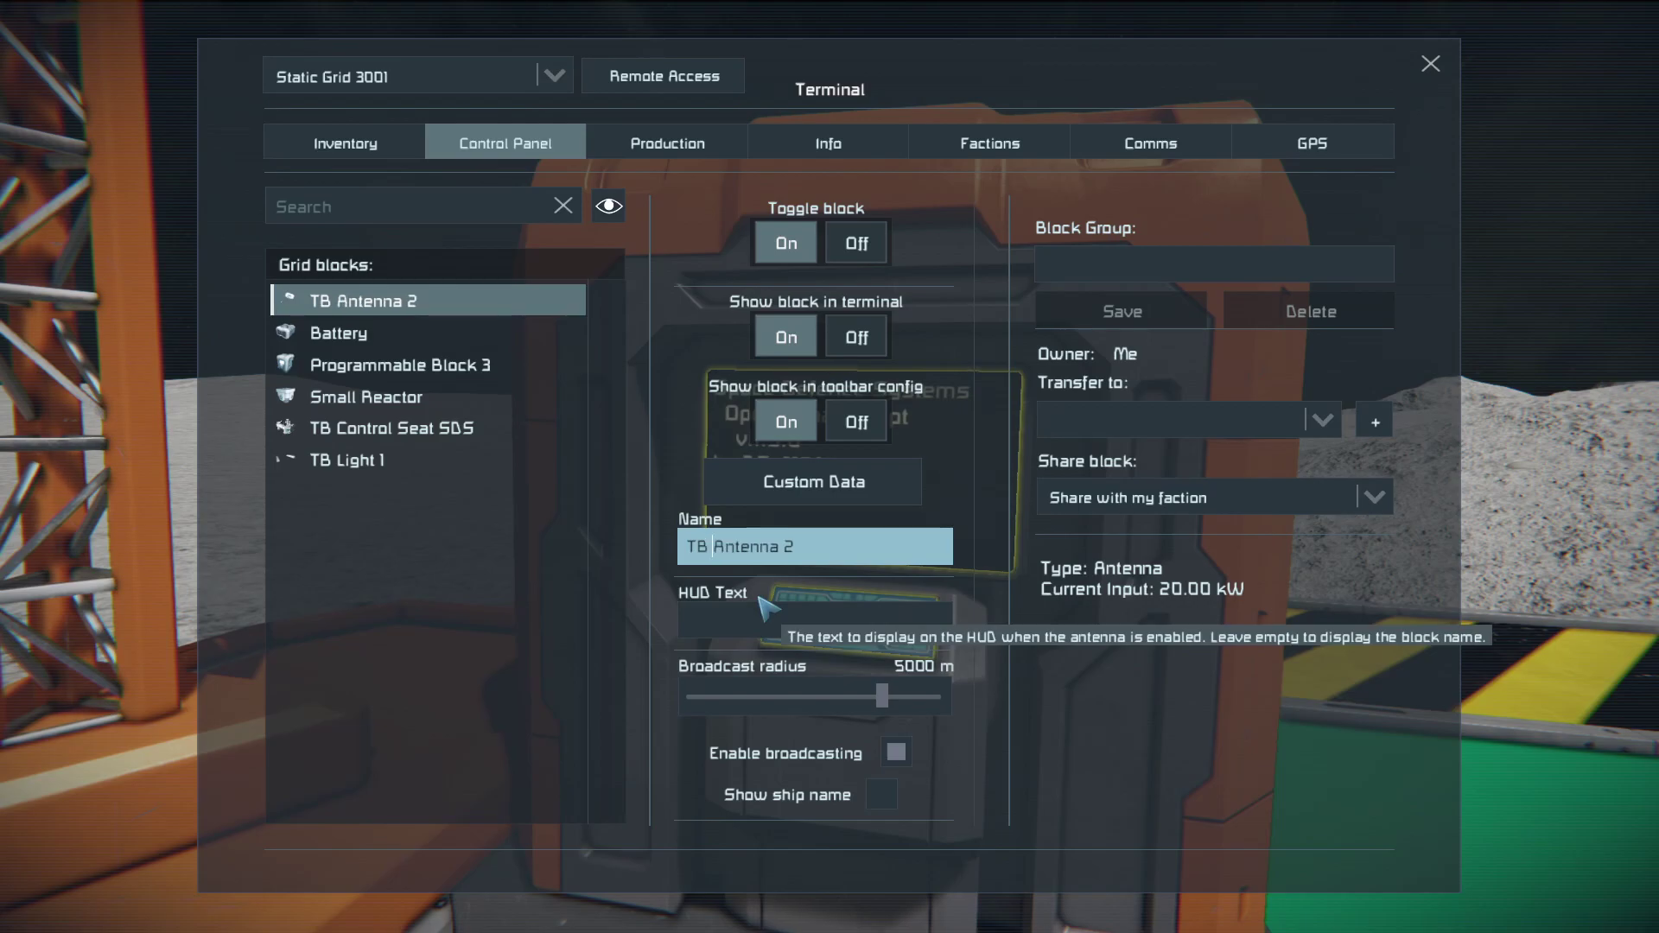
pyautogui.click(860, 556)
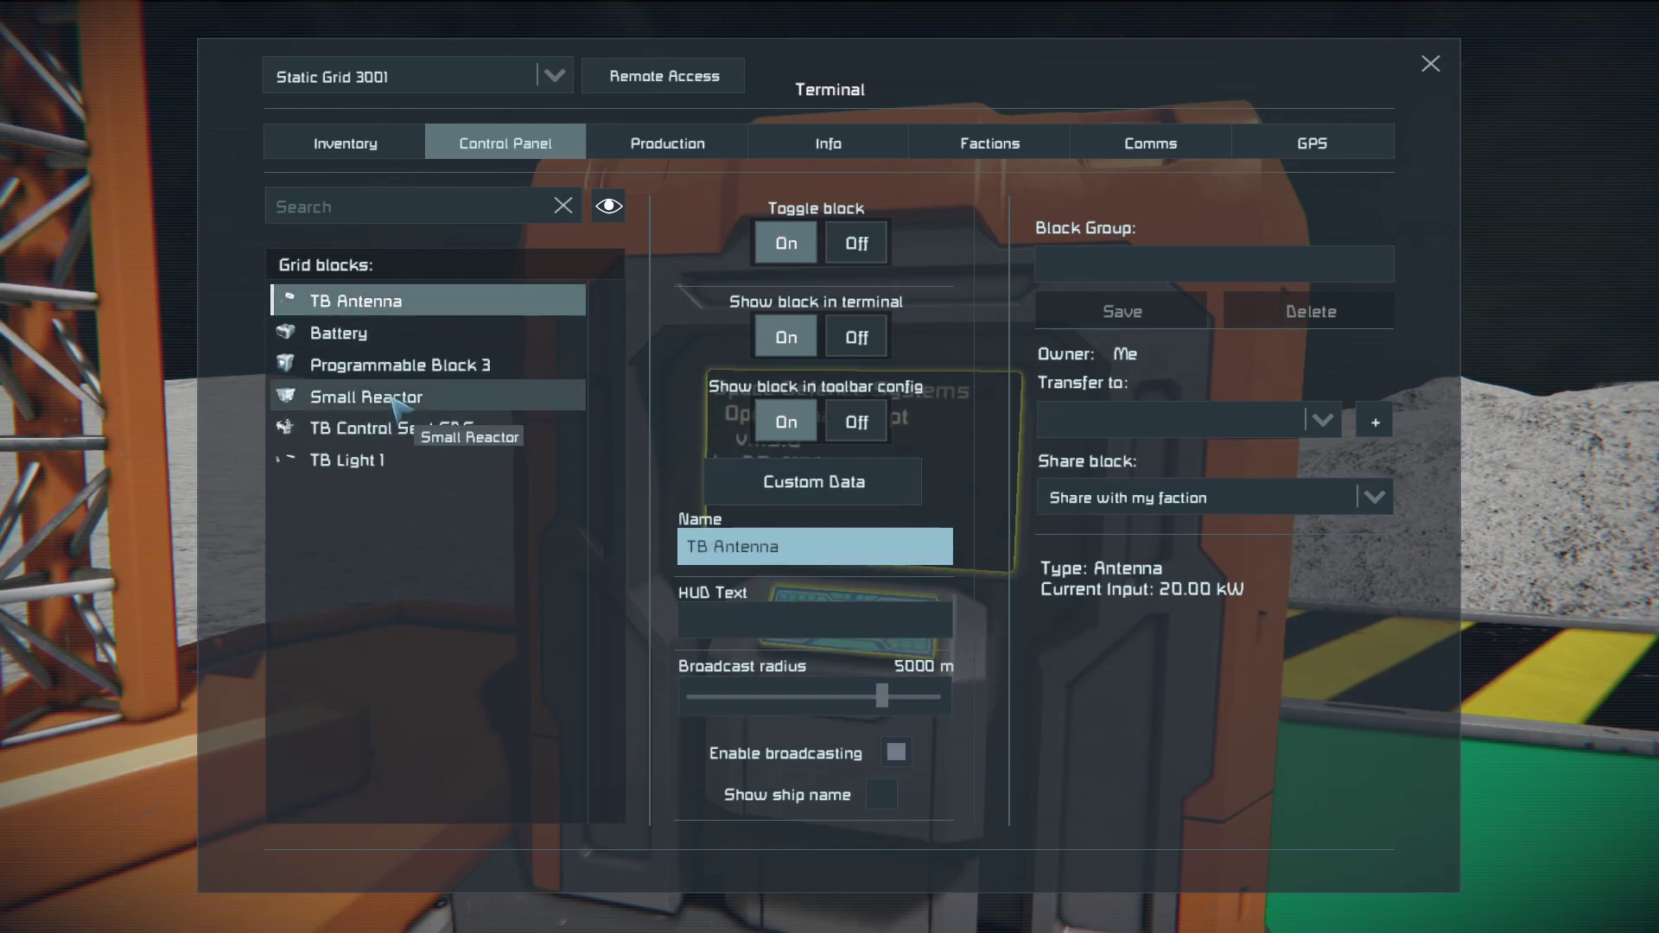
# Add 'Antenna;antenna;Antenna;$change 500/5000' below the Light entry in custom data, then rerun the script.
pyautogui.click(402, 369)
pyautogui.click(812, 633)
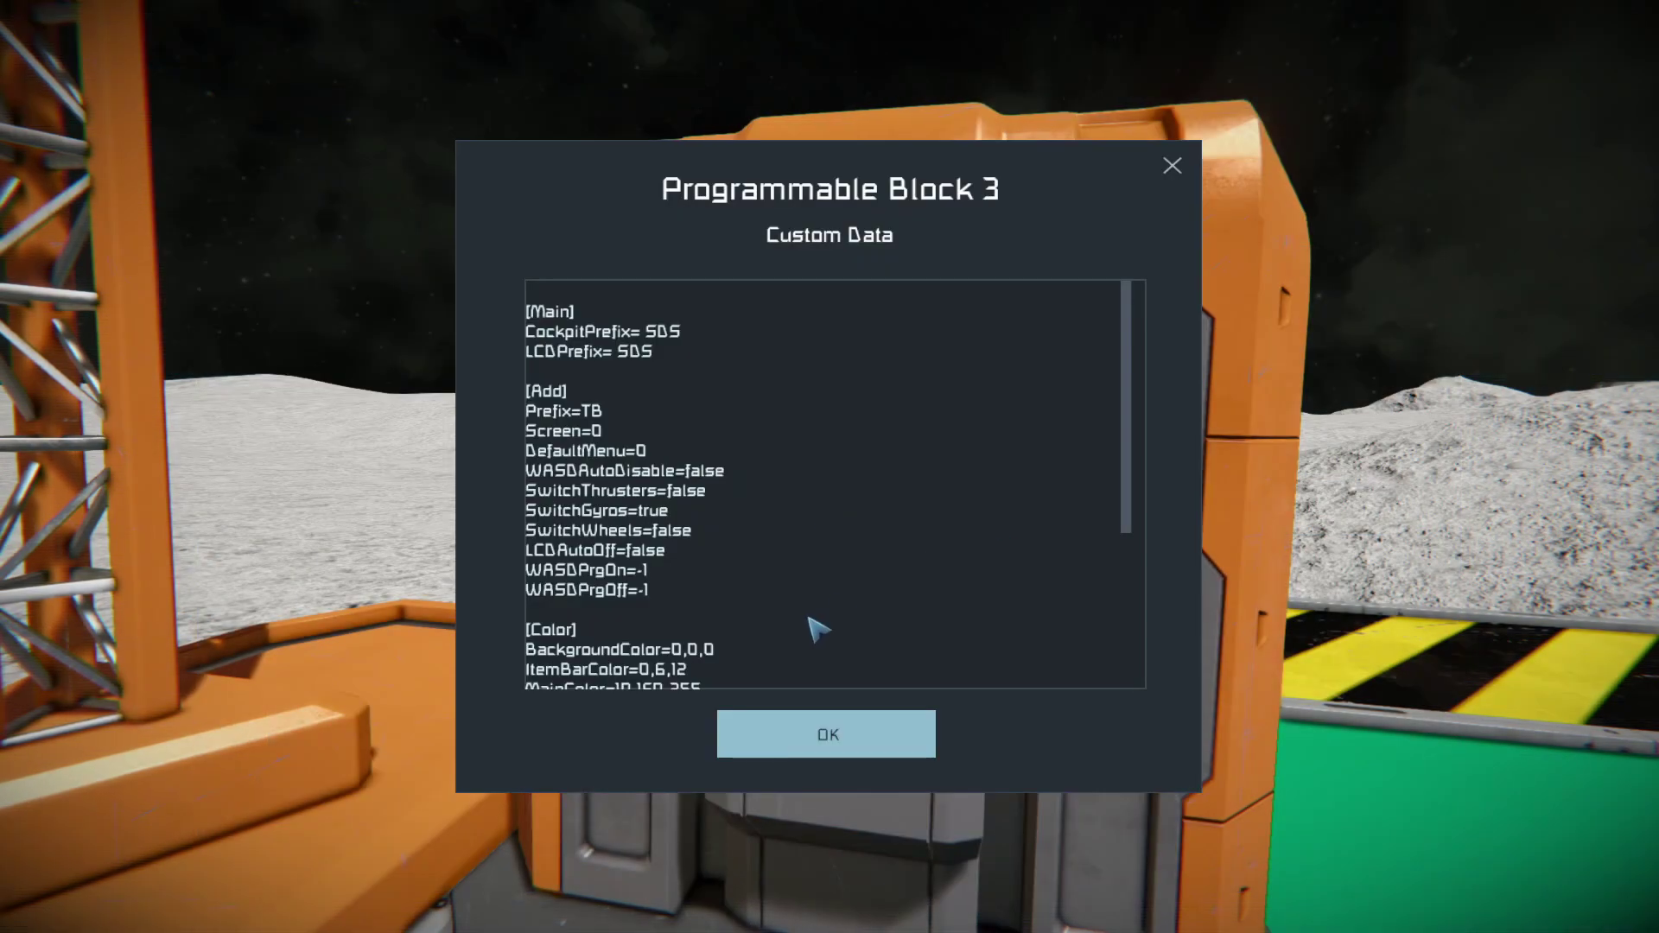
pyautogui.scroll(-5, 808, 643)
pyautogui.click(774, 680)
pyautogui.press('Return')
pyautogui.write('Ant')
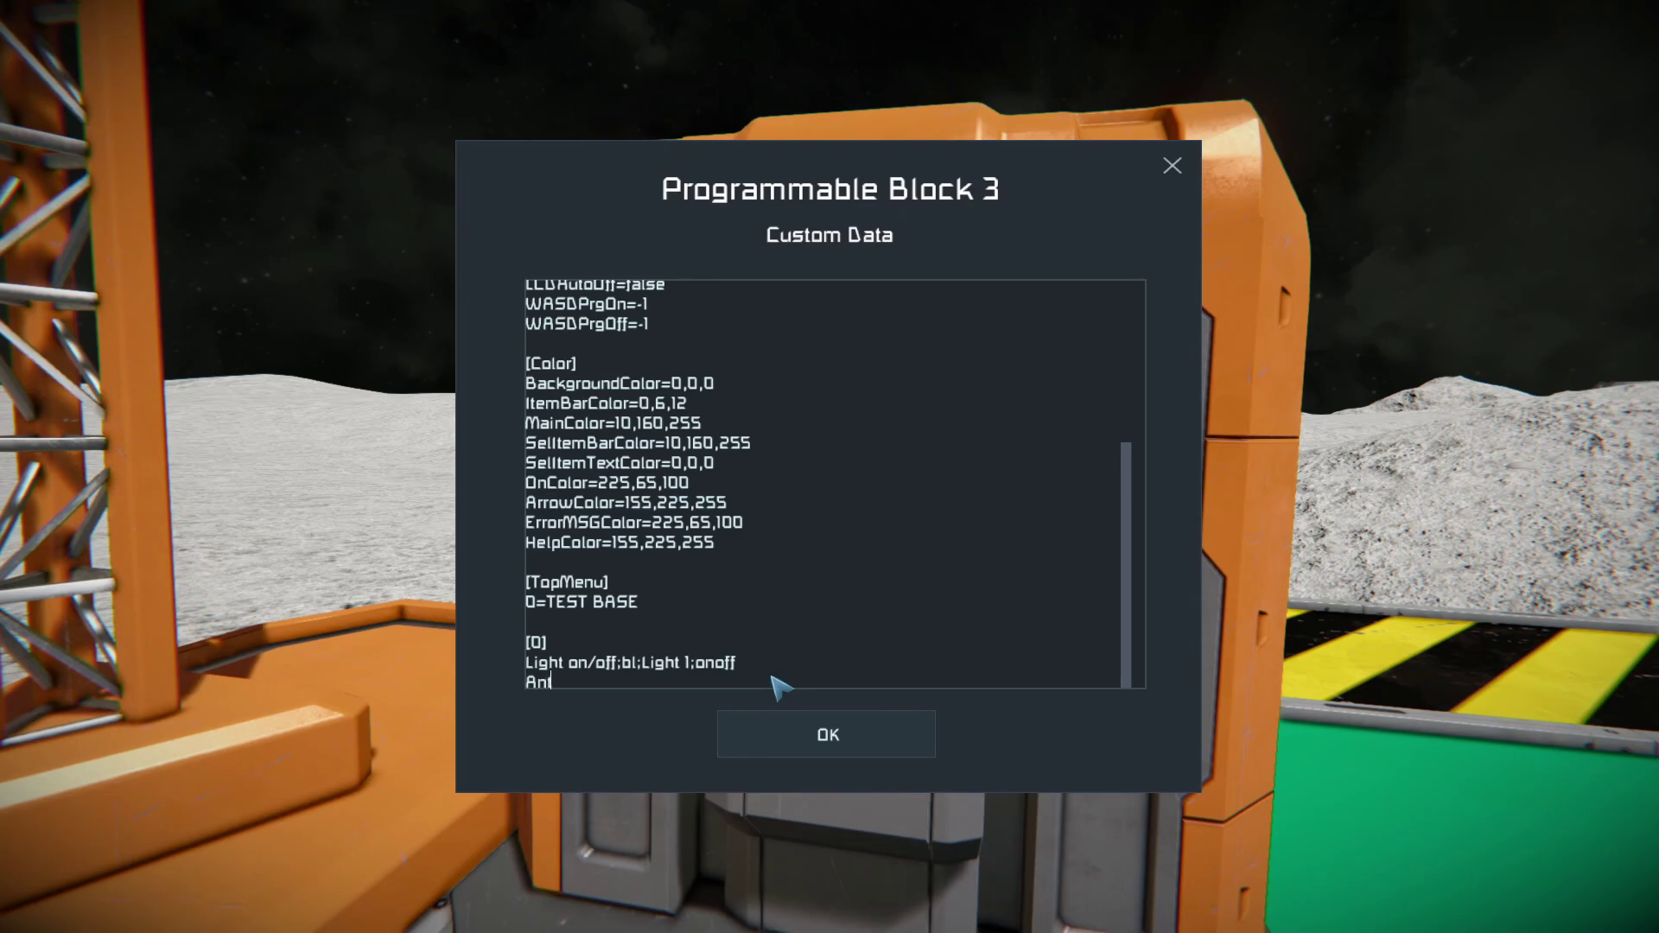
pyautogui.write('enn')
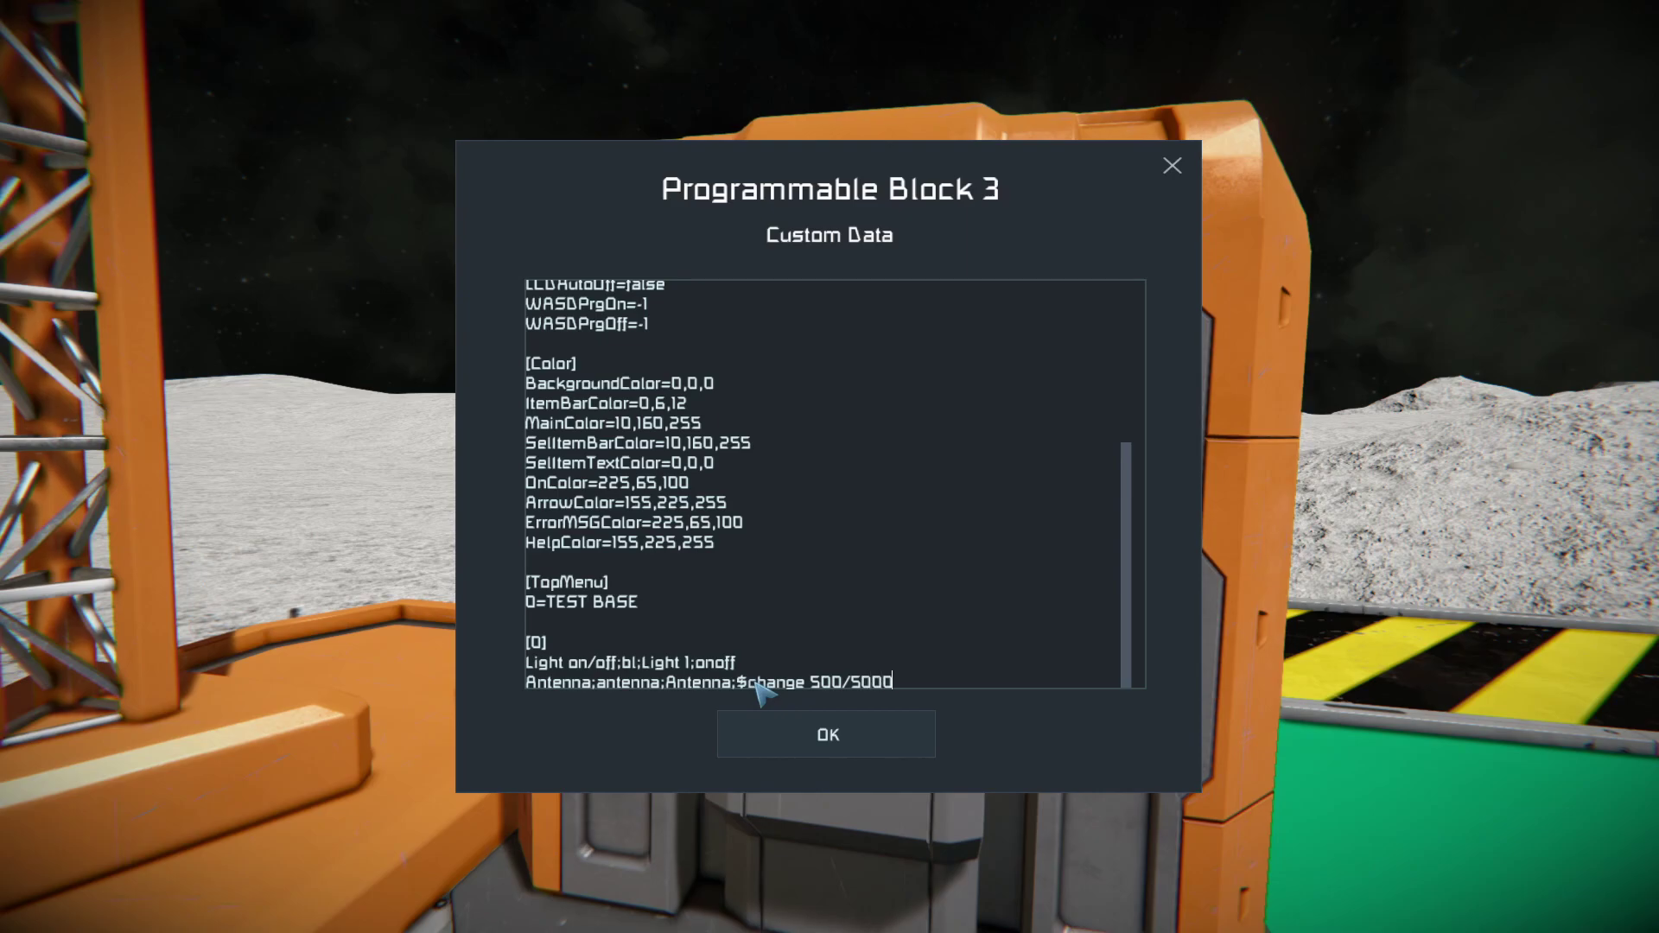
pyautogui.click(869, 753)
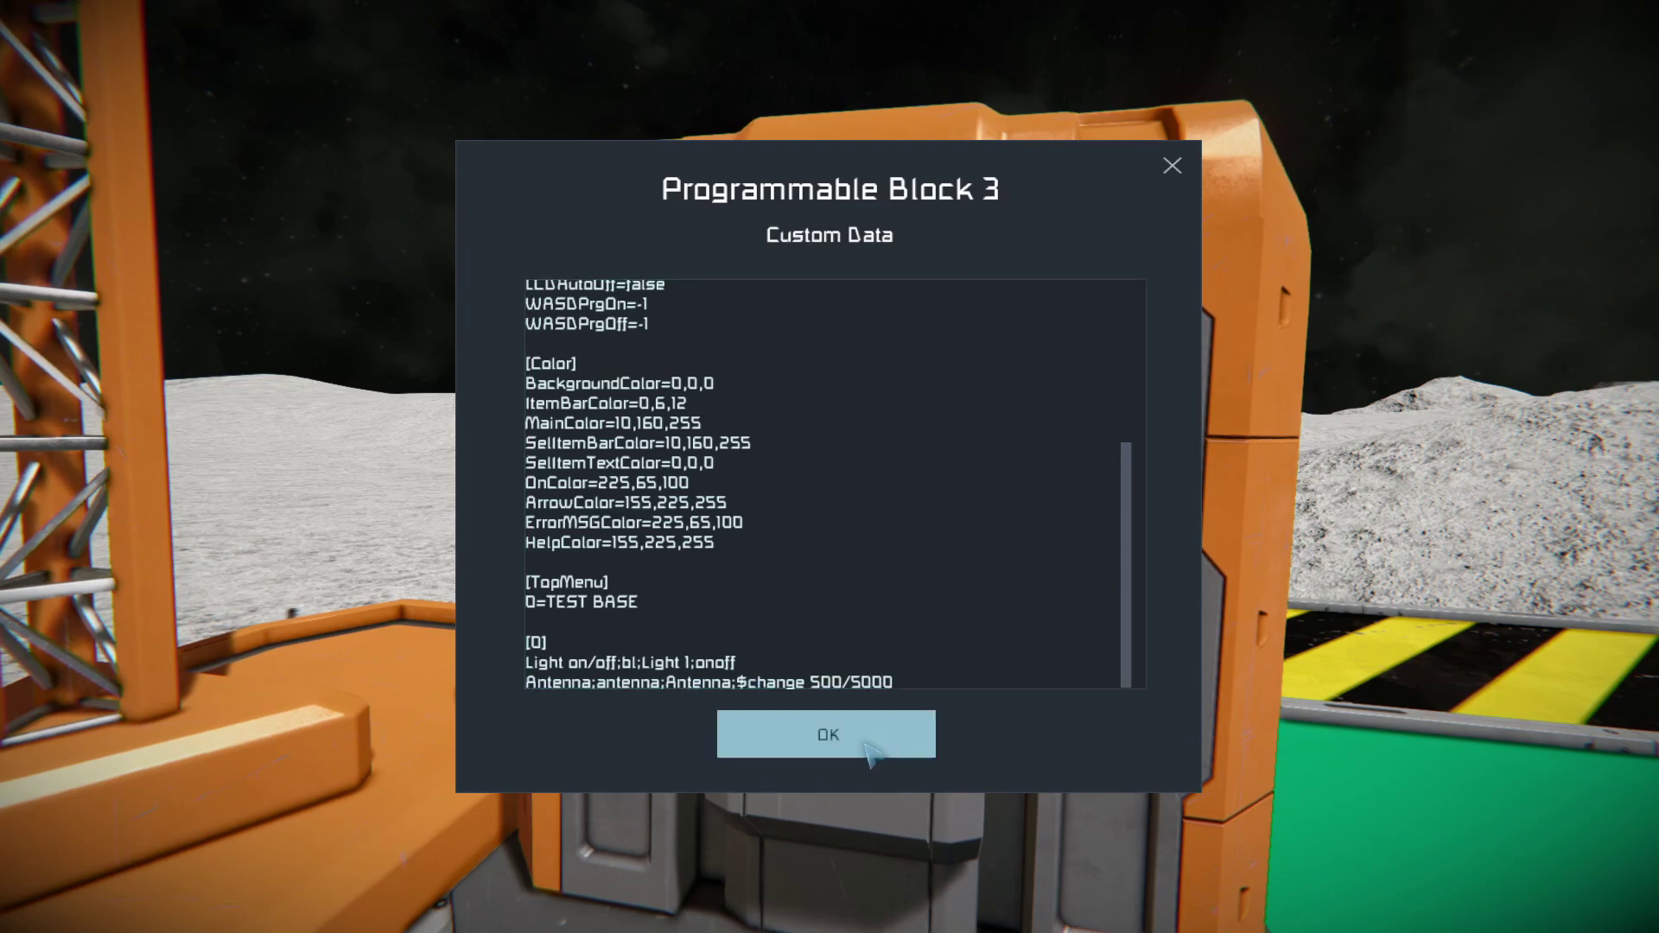
pyautogui.scroll(-10, 869, 735)
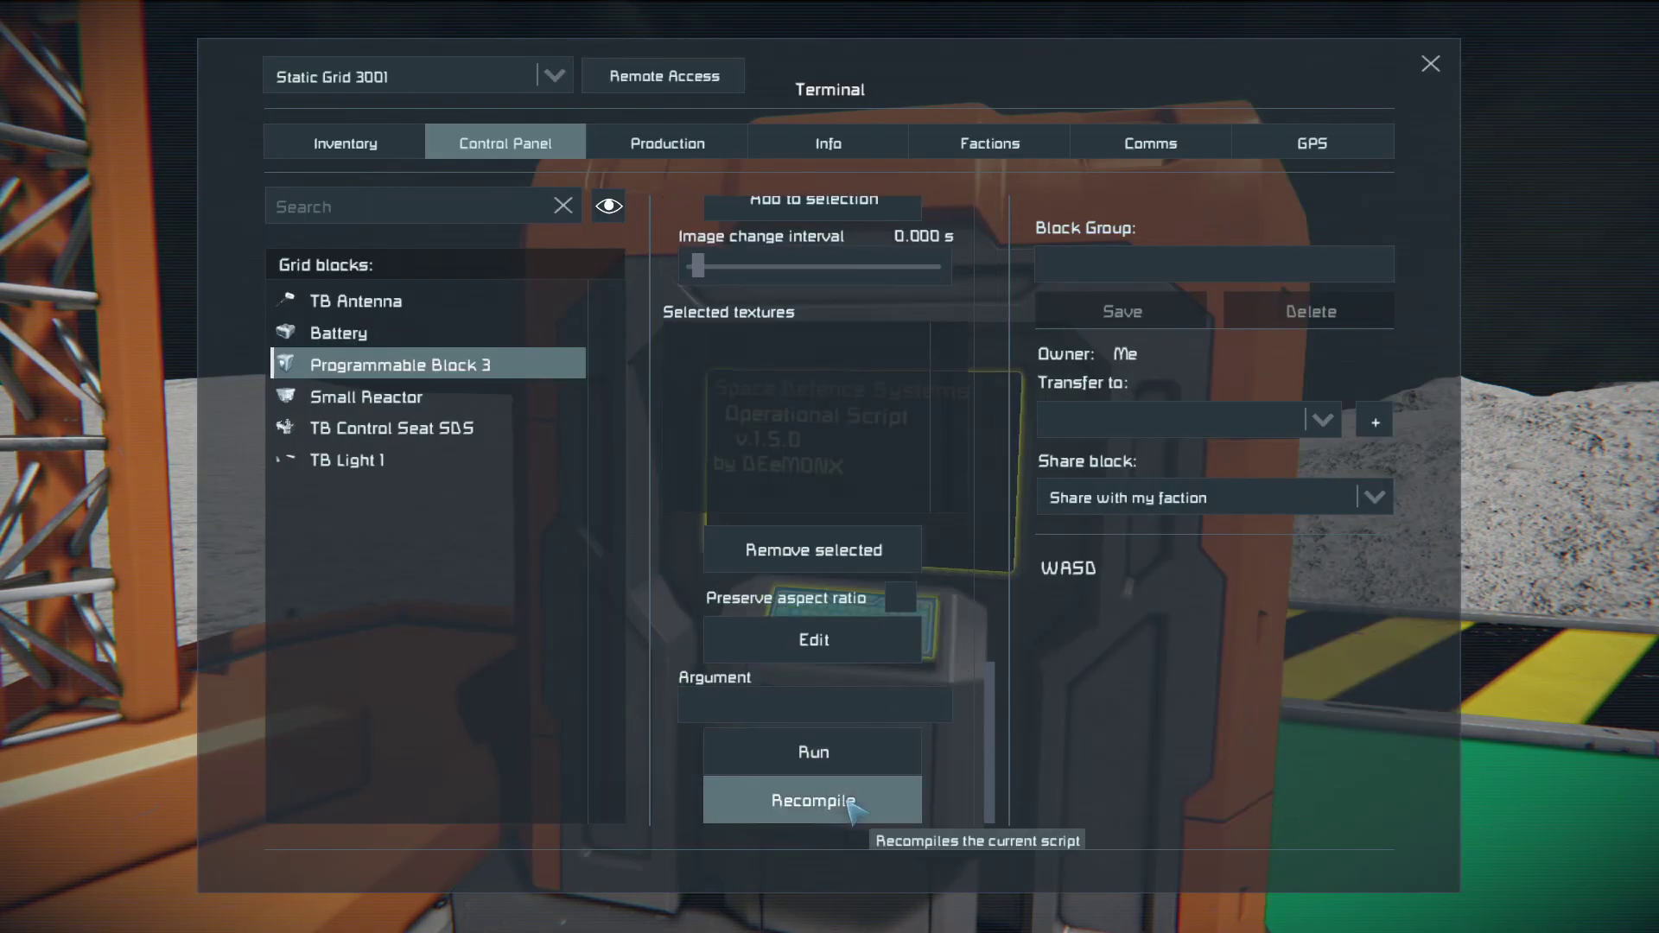
pyautogui.press('Escape')
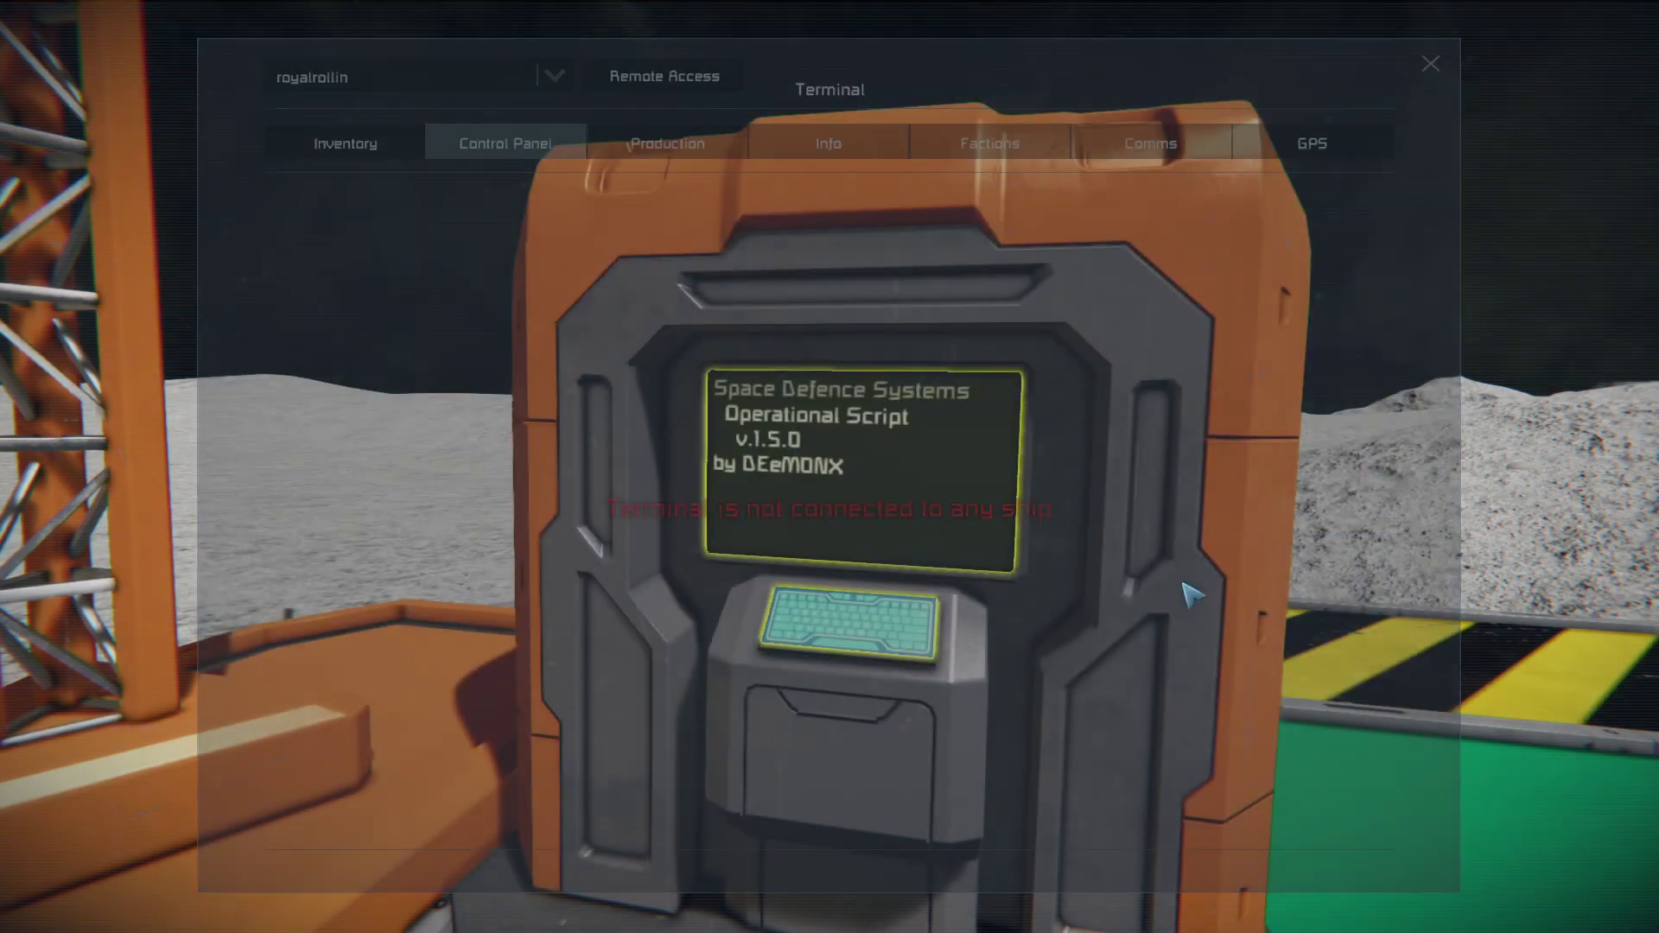
# Sit in the cockpit and adjust the Antenna range through the TEST BASE menu to 25000.
pyautogui.press('w')
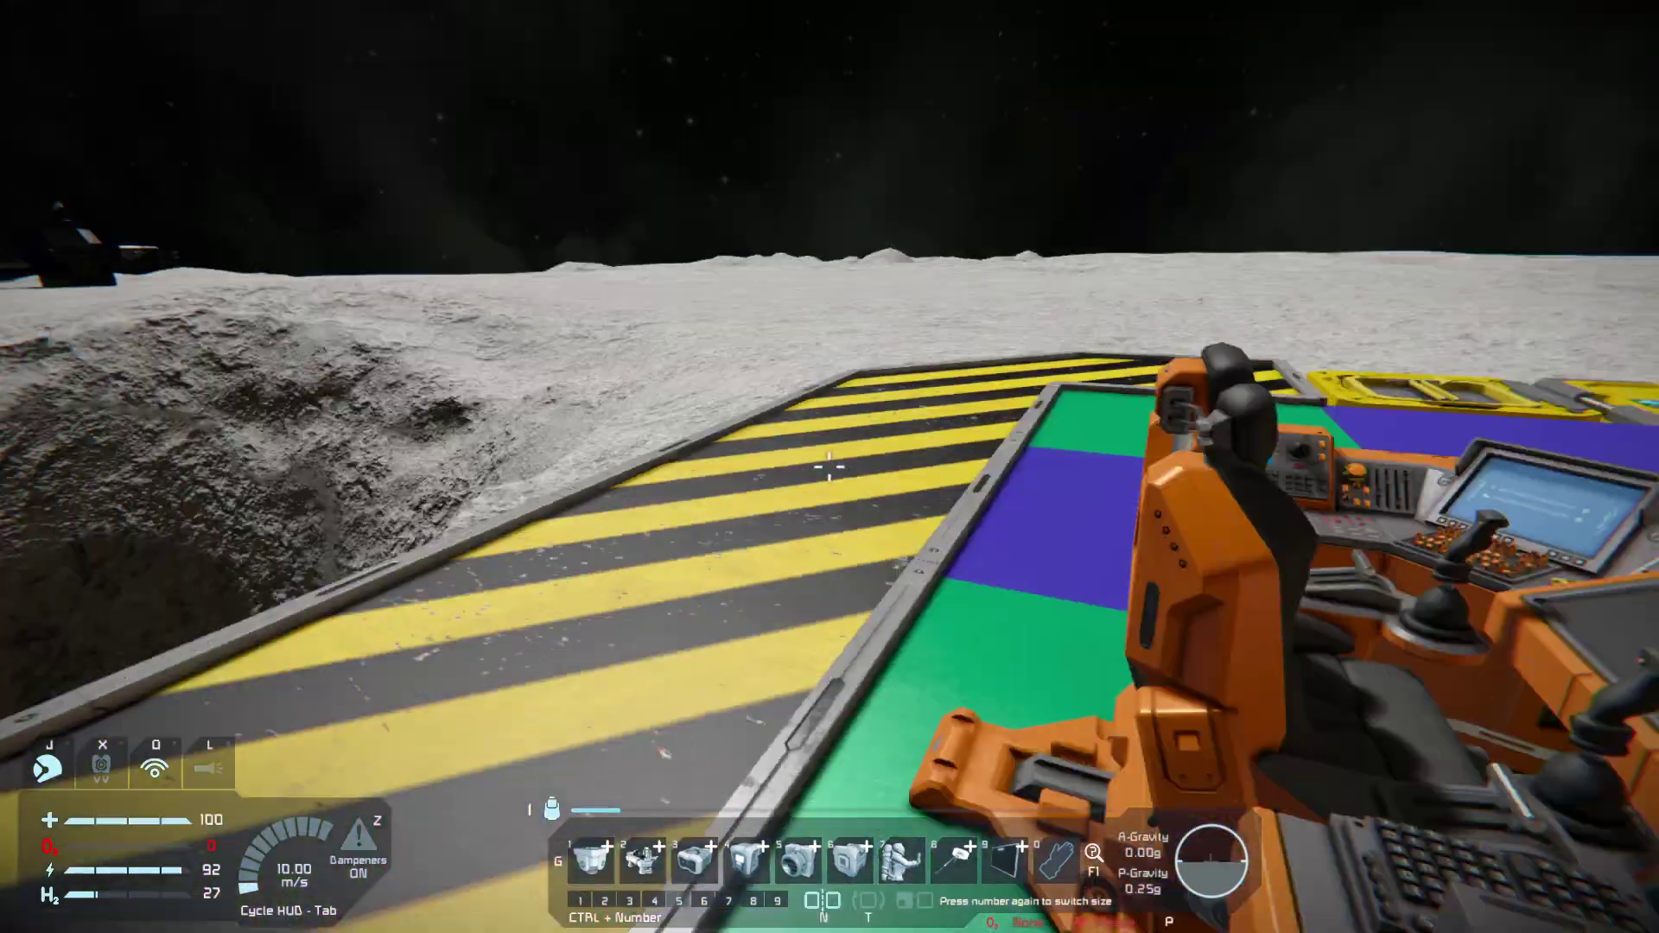
pyautogui.press('f')
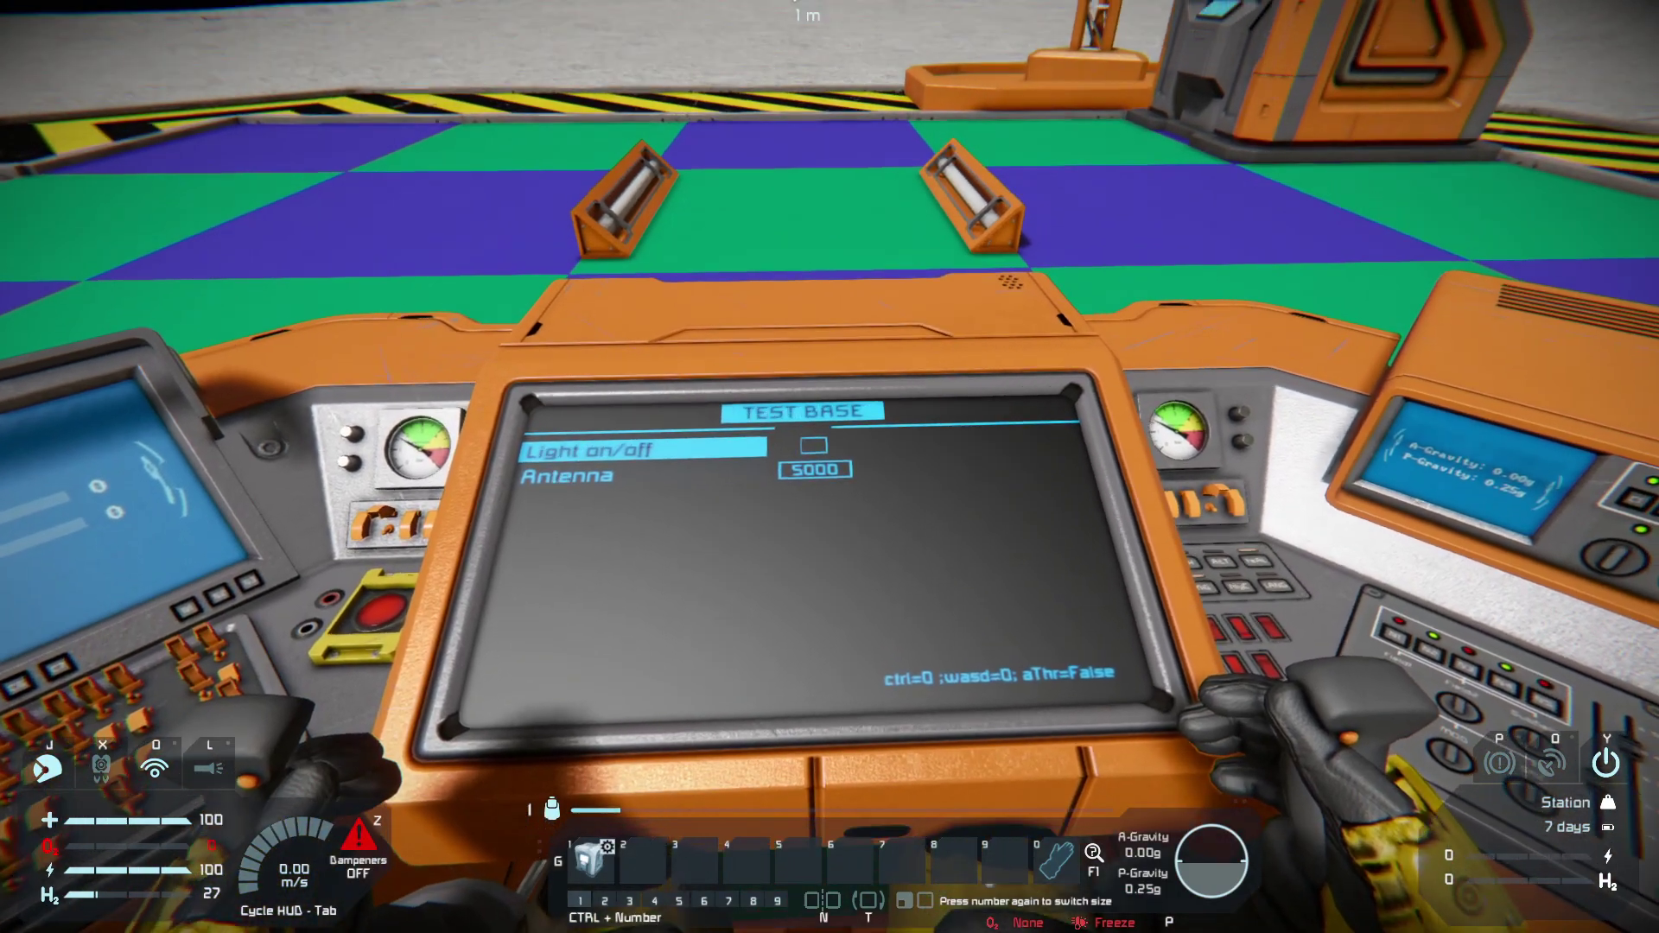
pyautogui.press('s')
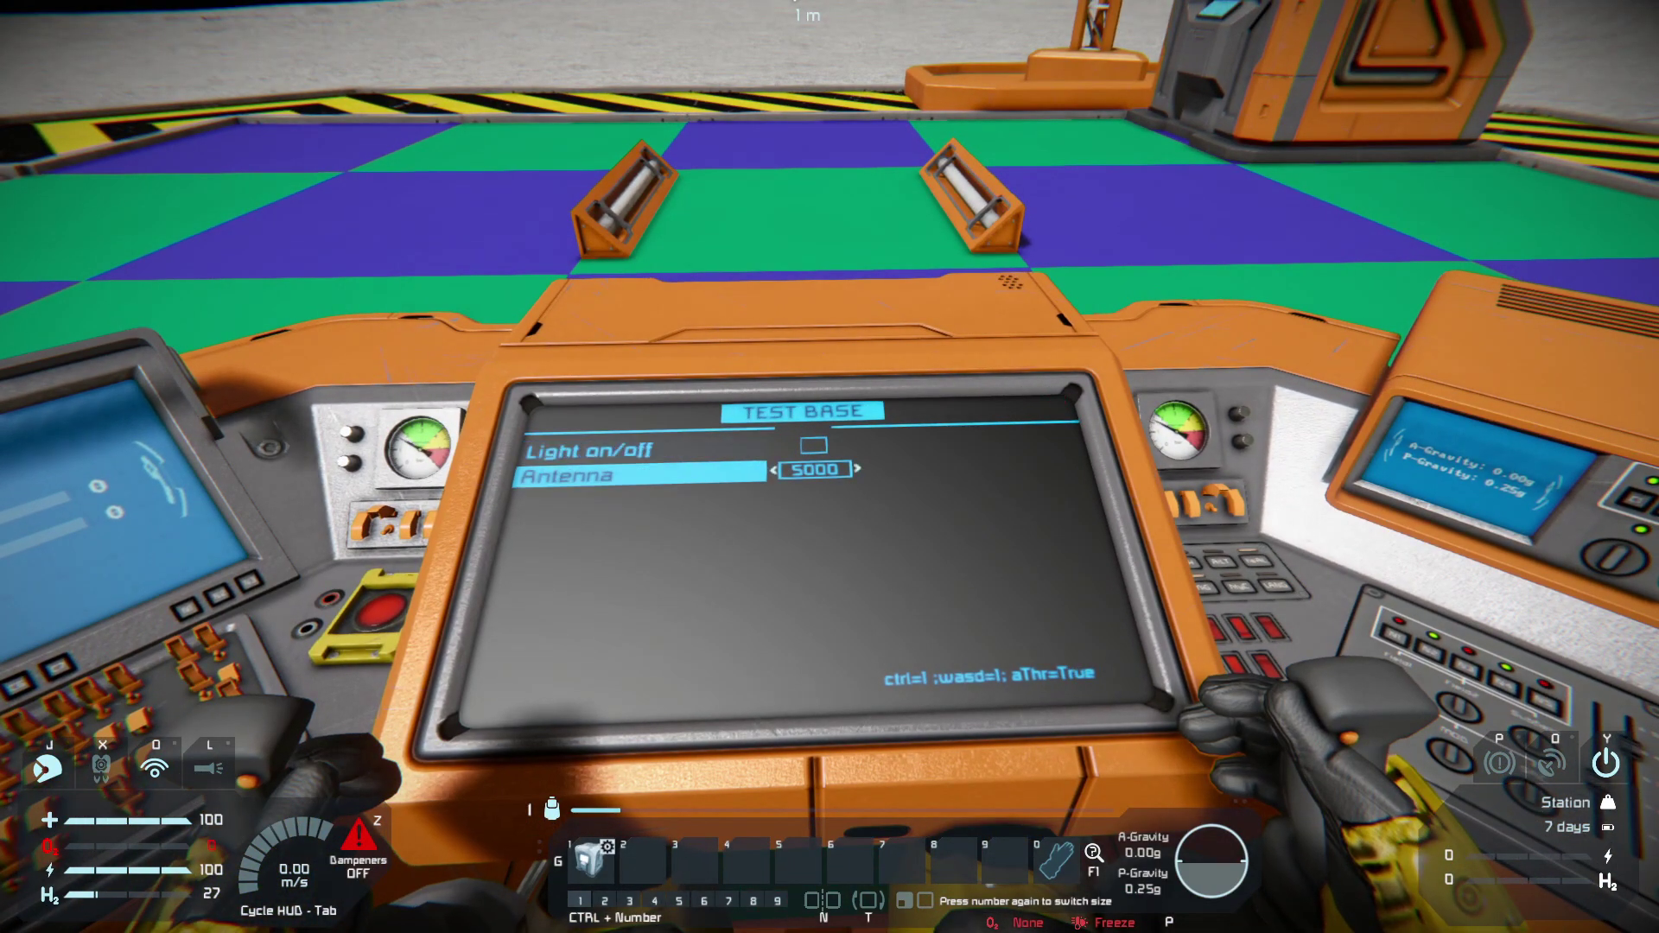
pyautogui.press('w')
pyautogui.press('s')
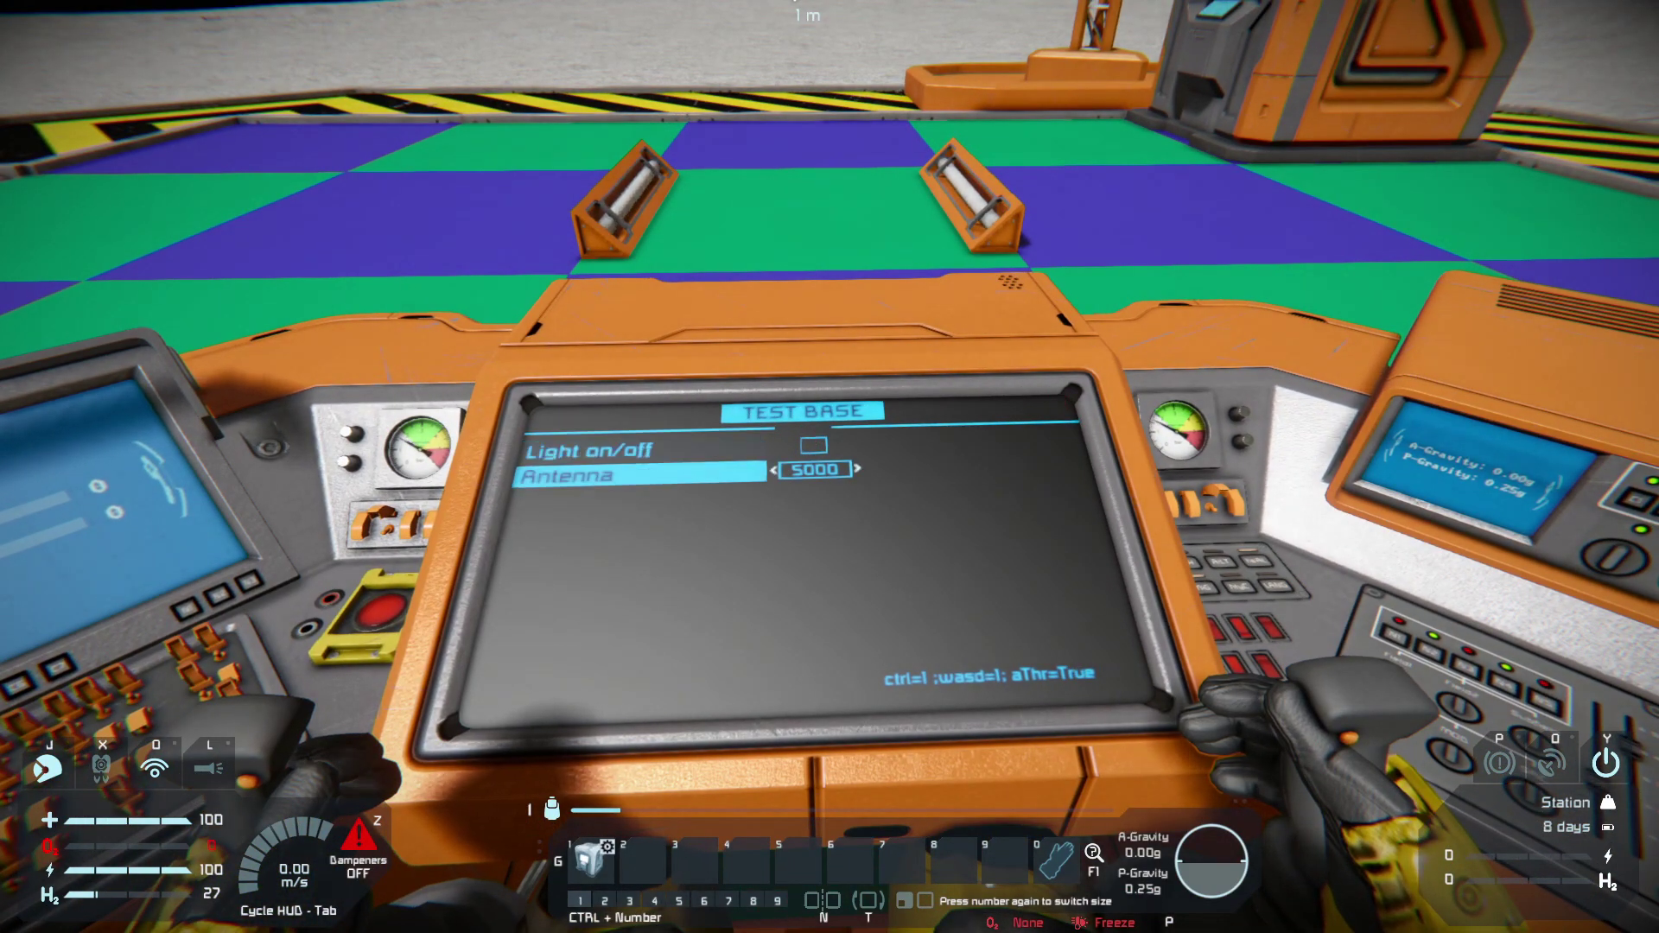
pyautogui.press('d')
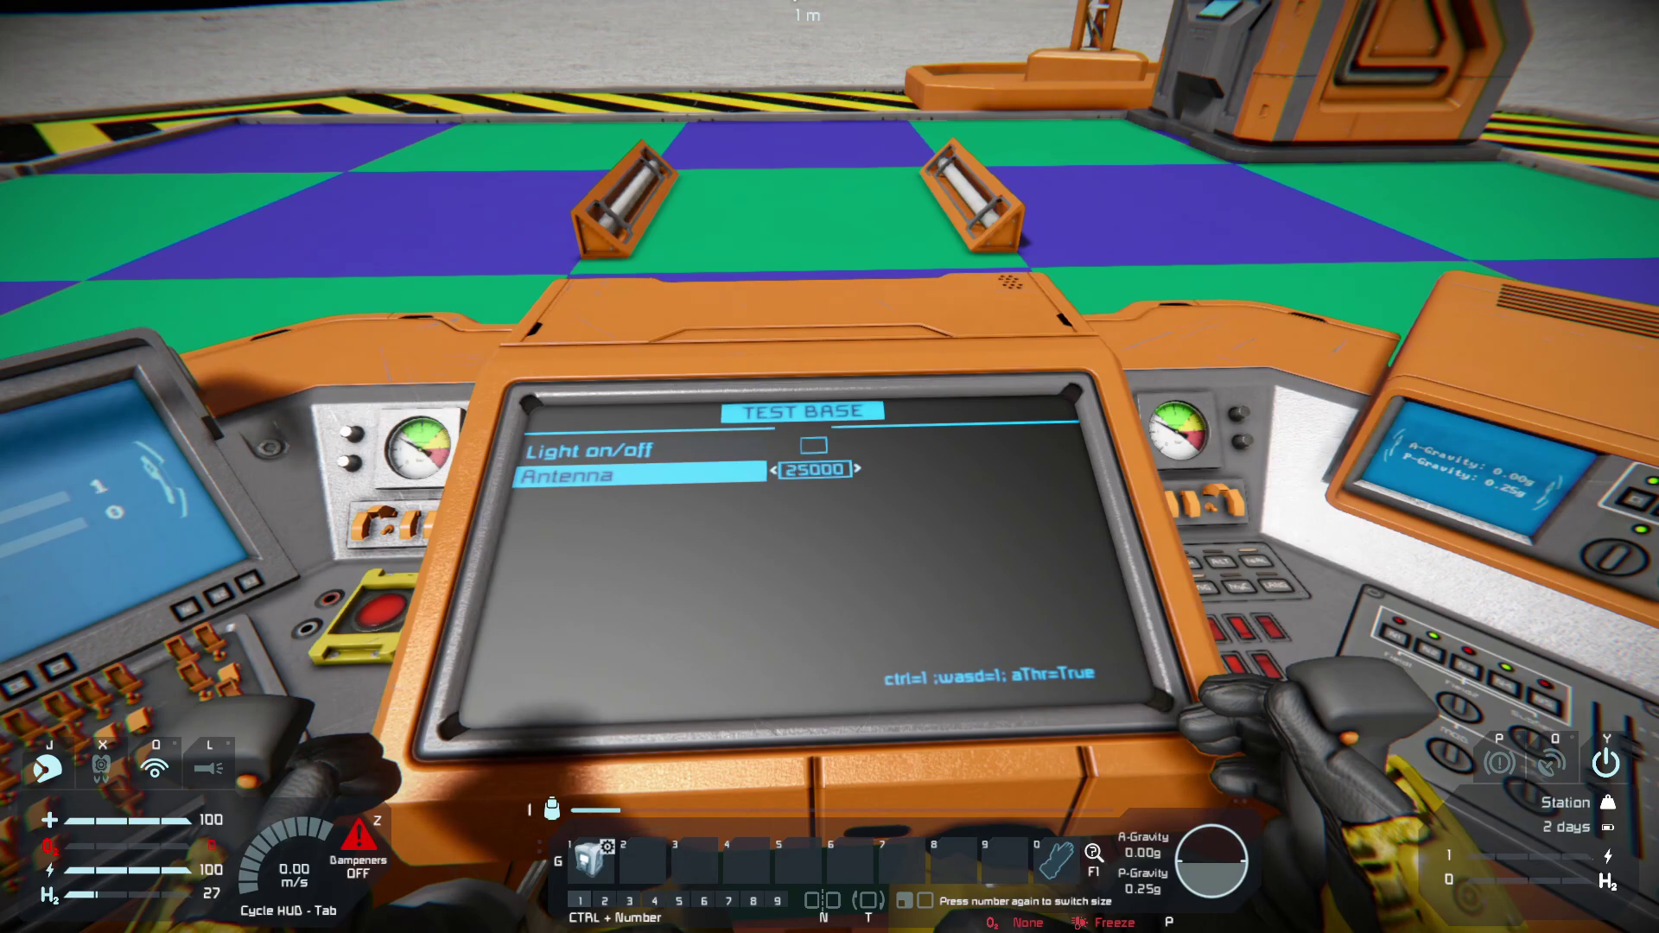
pyautogui.press('a')
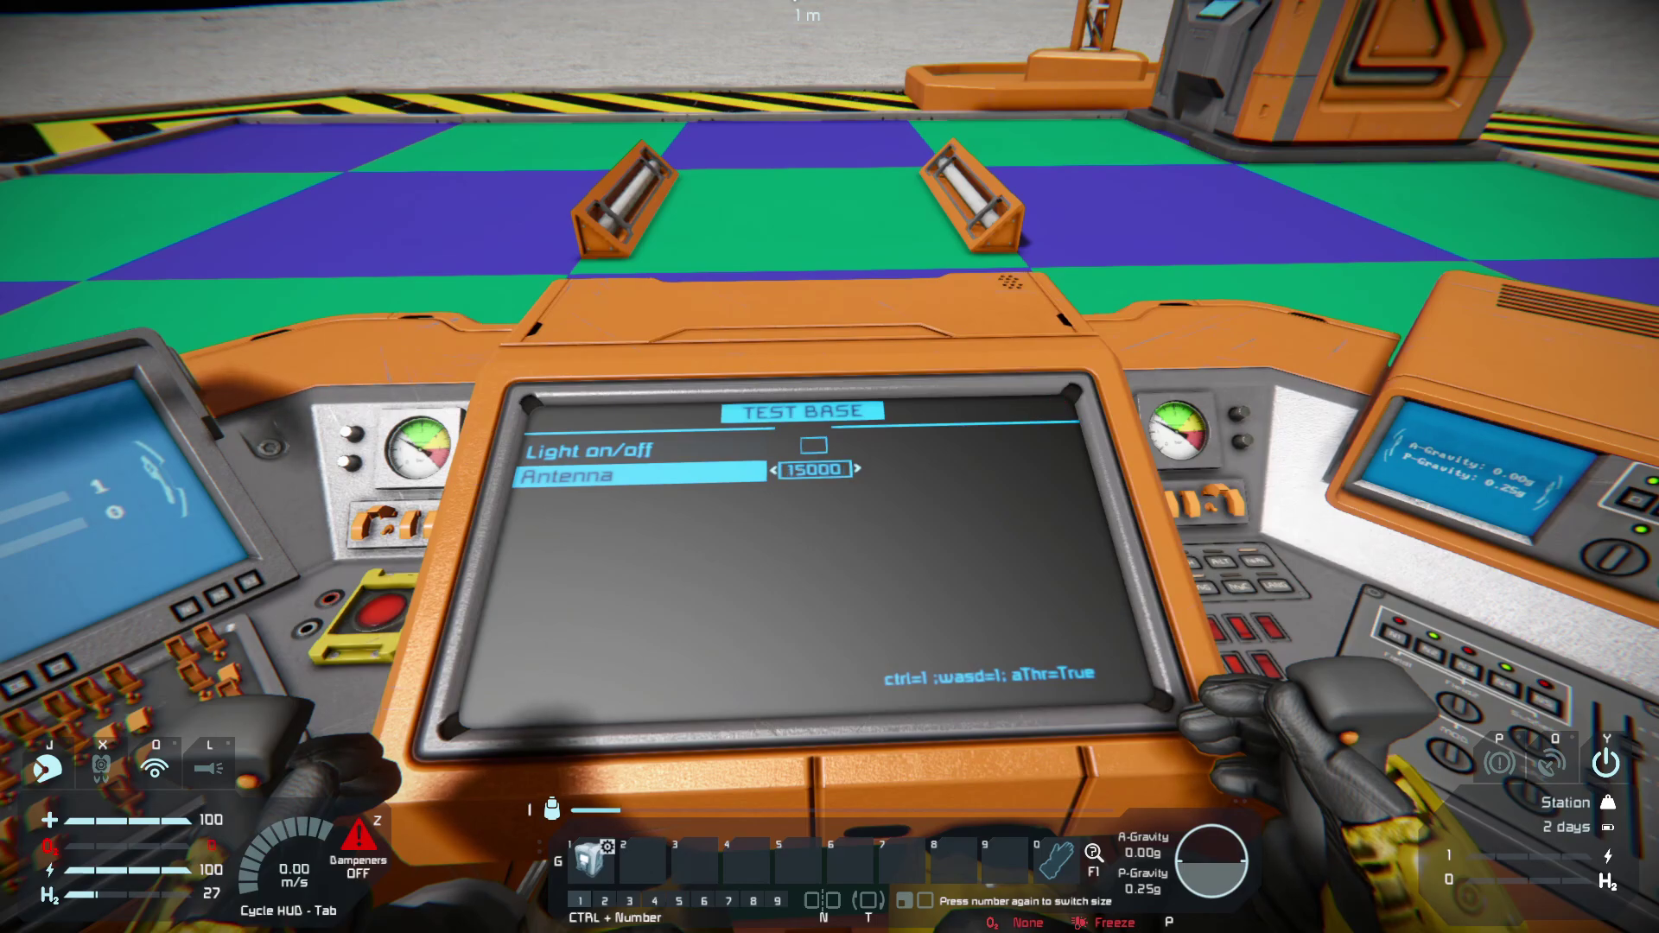
# Leave the cockpit and walk around the base between the terminal and the reactor blocks.
pyautogui.moveTo(564, 423)
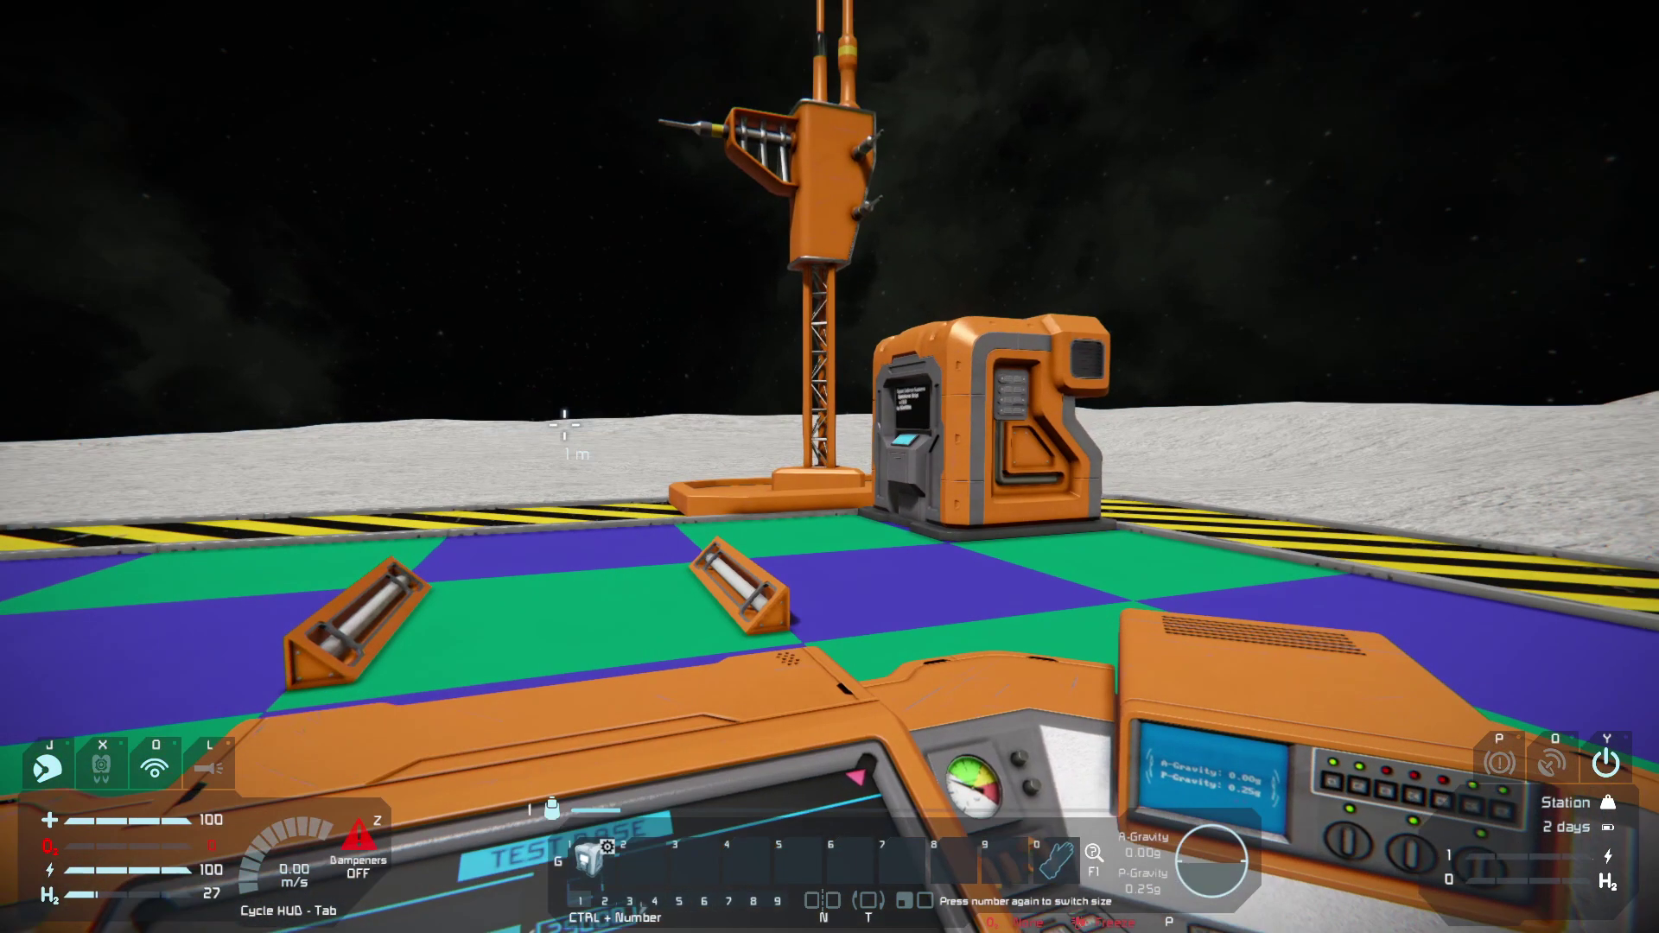
pyautogui.moveTo(828, 467)
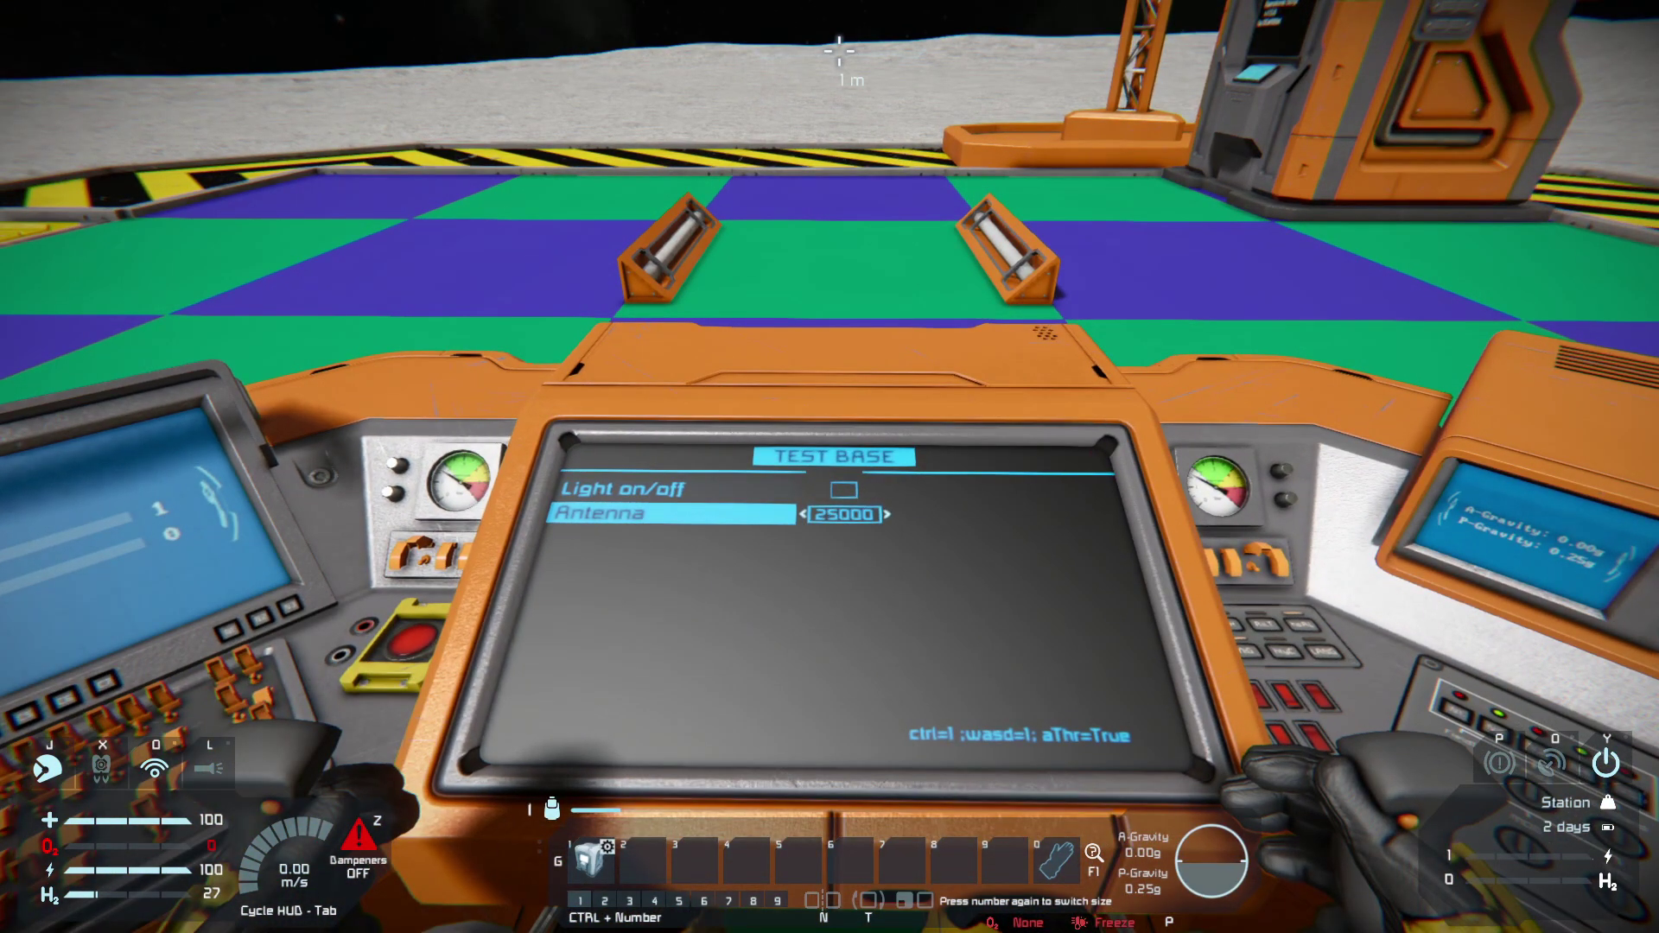
pyautogui.press('f')
pyautogui.moveTo(519, 466)
pyautogui.press('w')
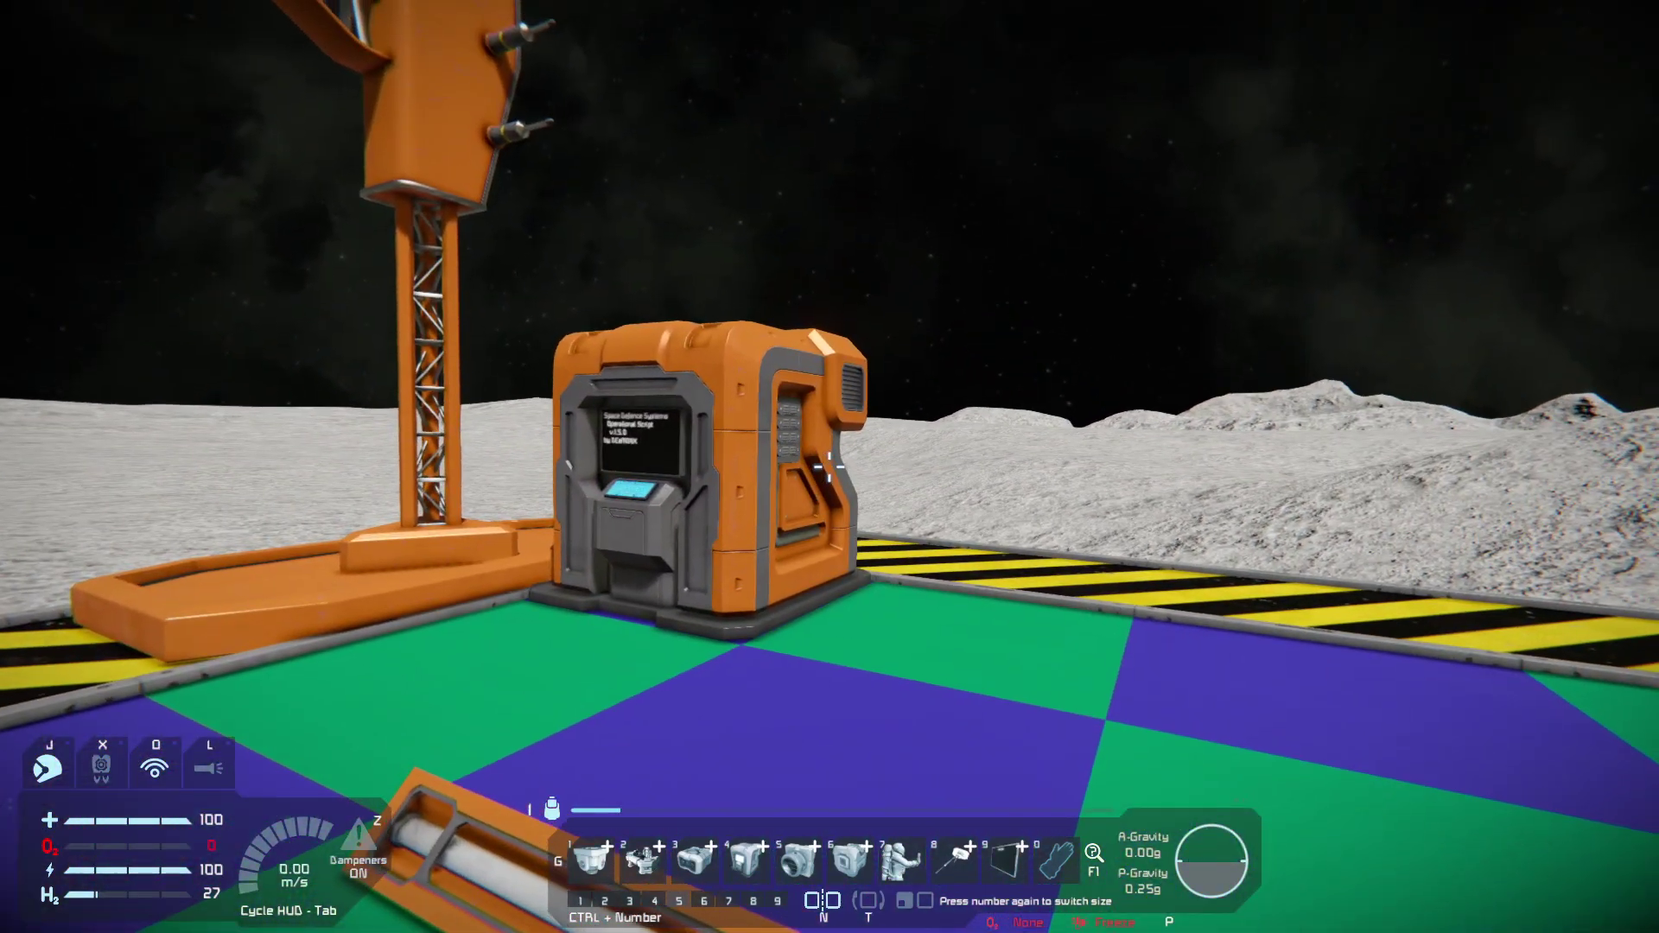
pyautogui.press('s')
pyautogui.moveTo(1123, 467)
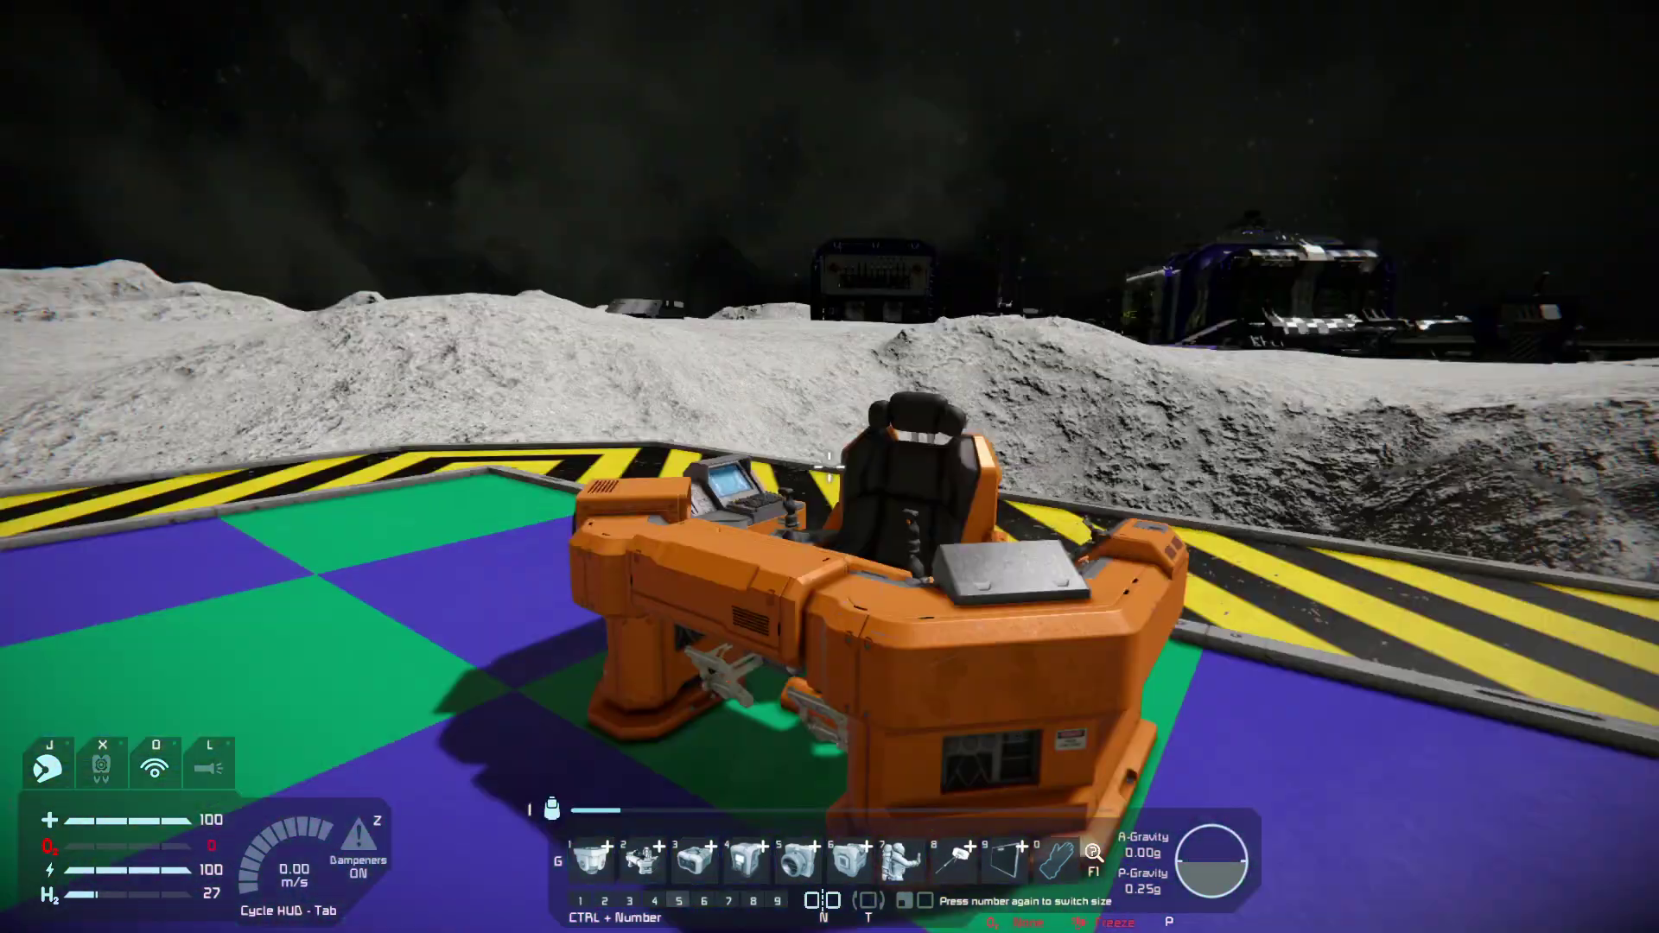
pyautogui.moveTo(1123, 518)
pyautogui.press('w')
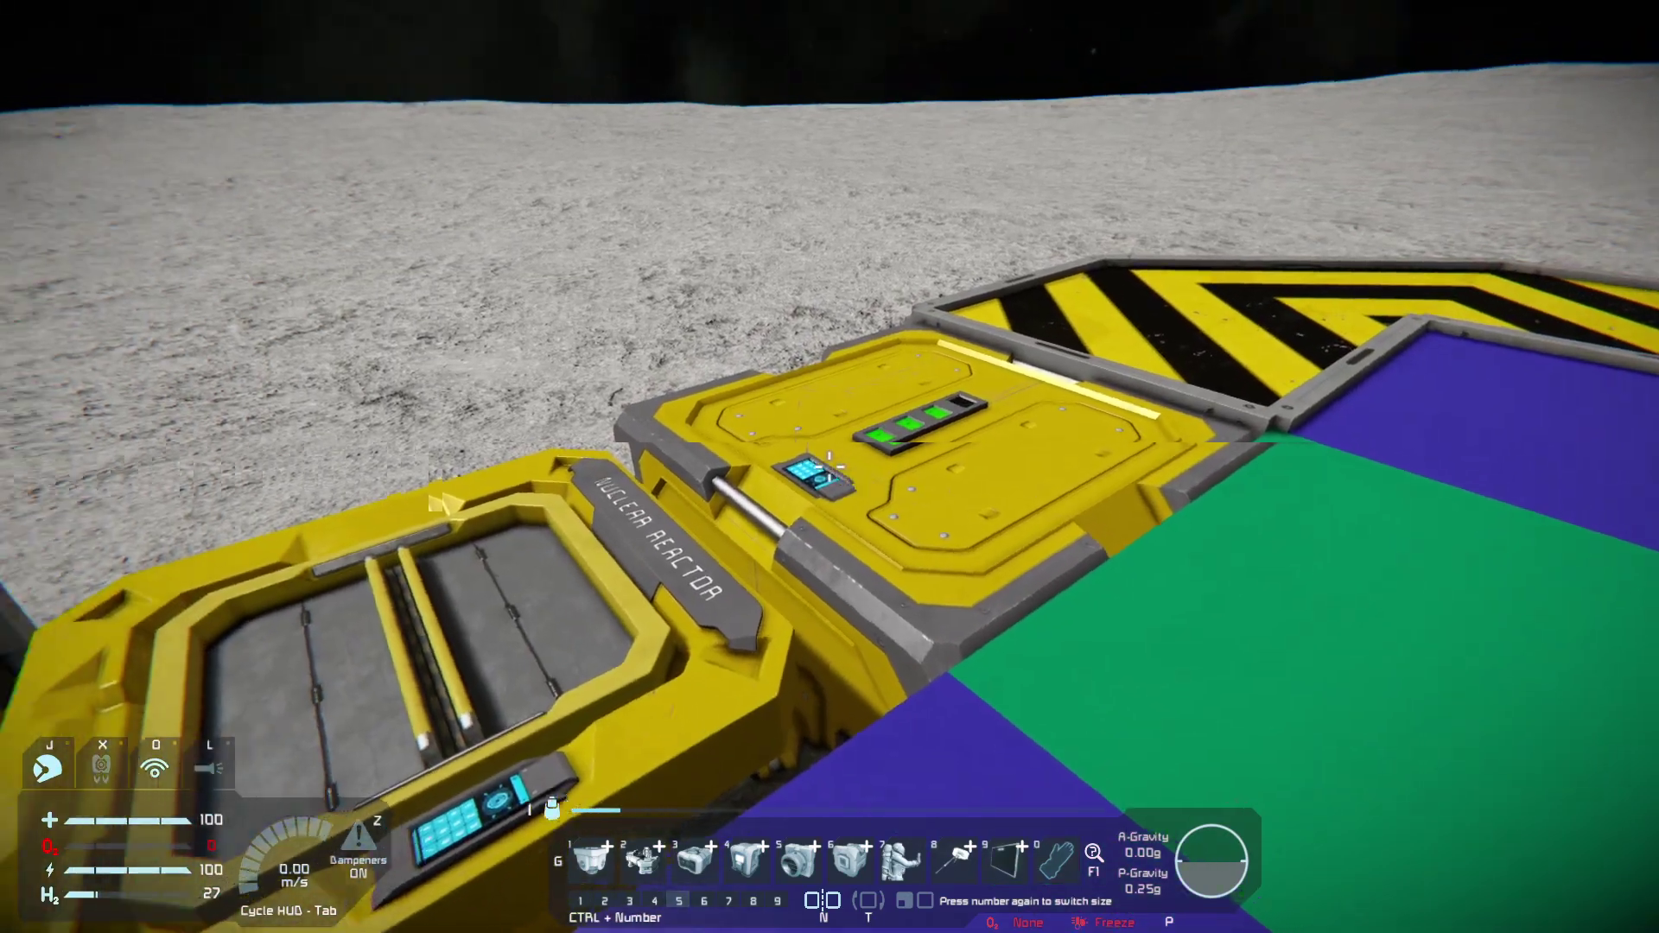
pyautogui.moveTo(432, 467)
pyautogui.press('w')
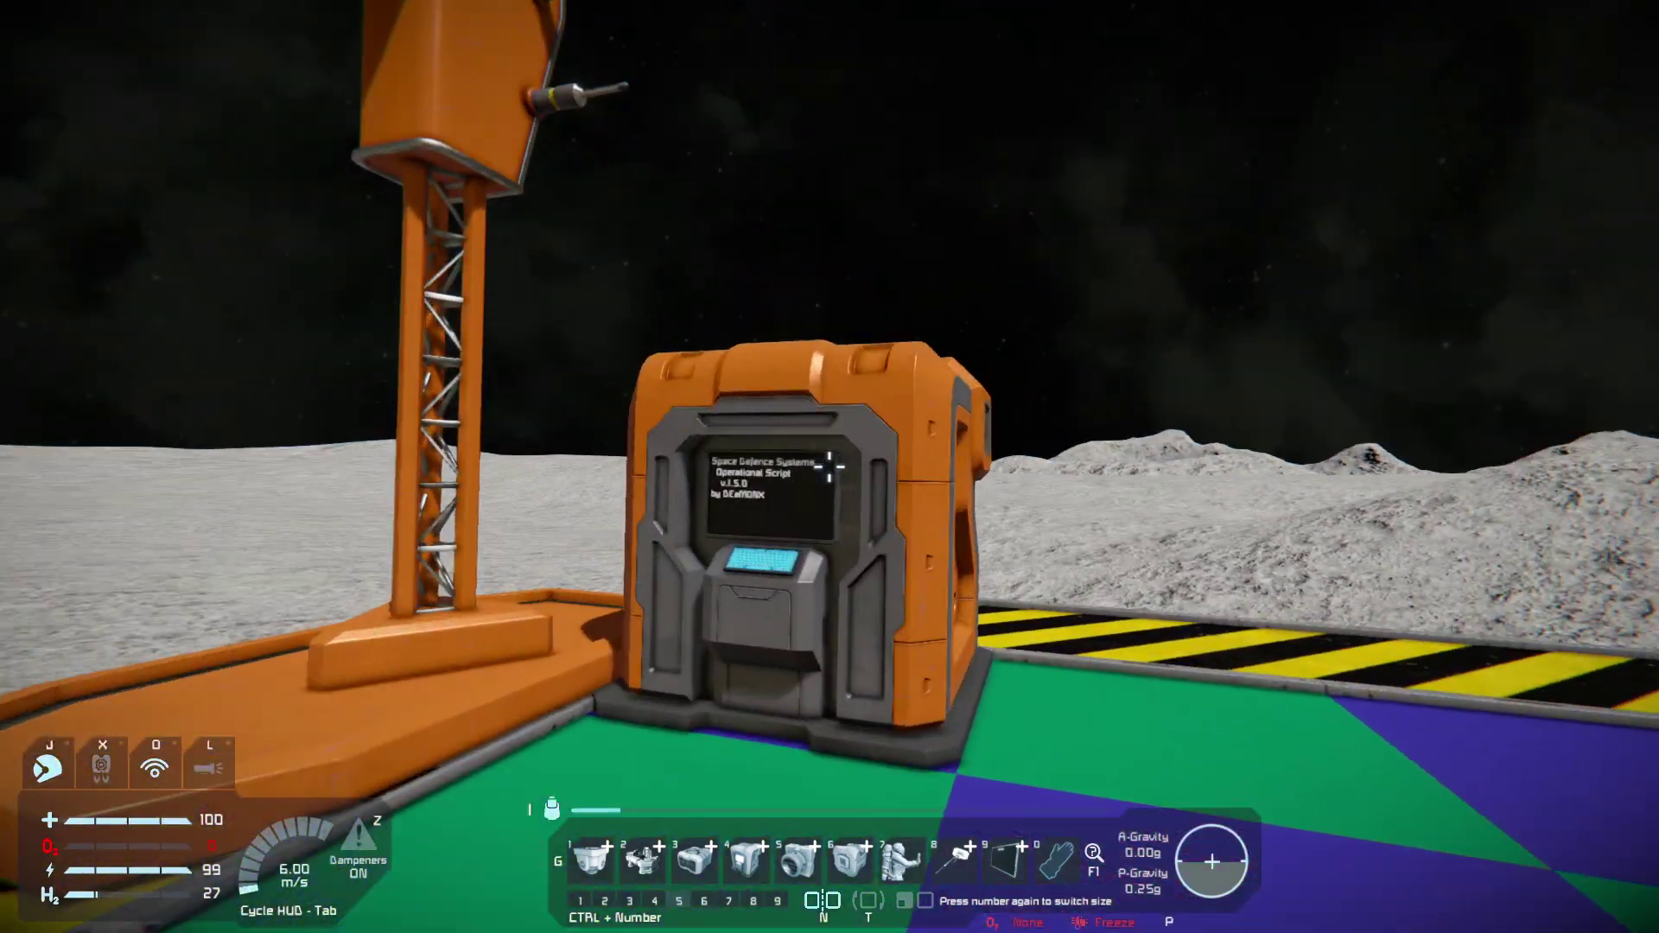
pyautogui.moveTo(1209, 483)
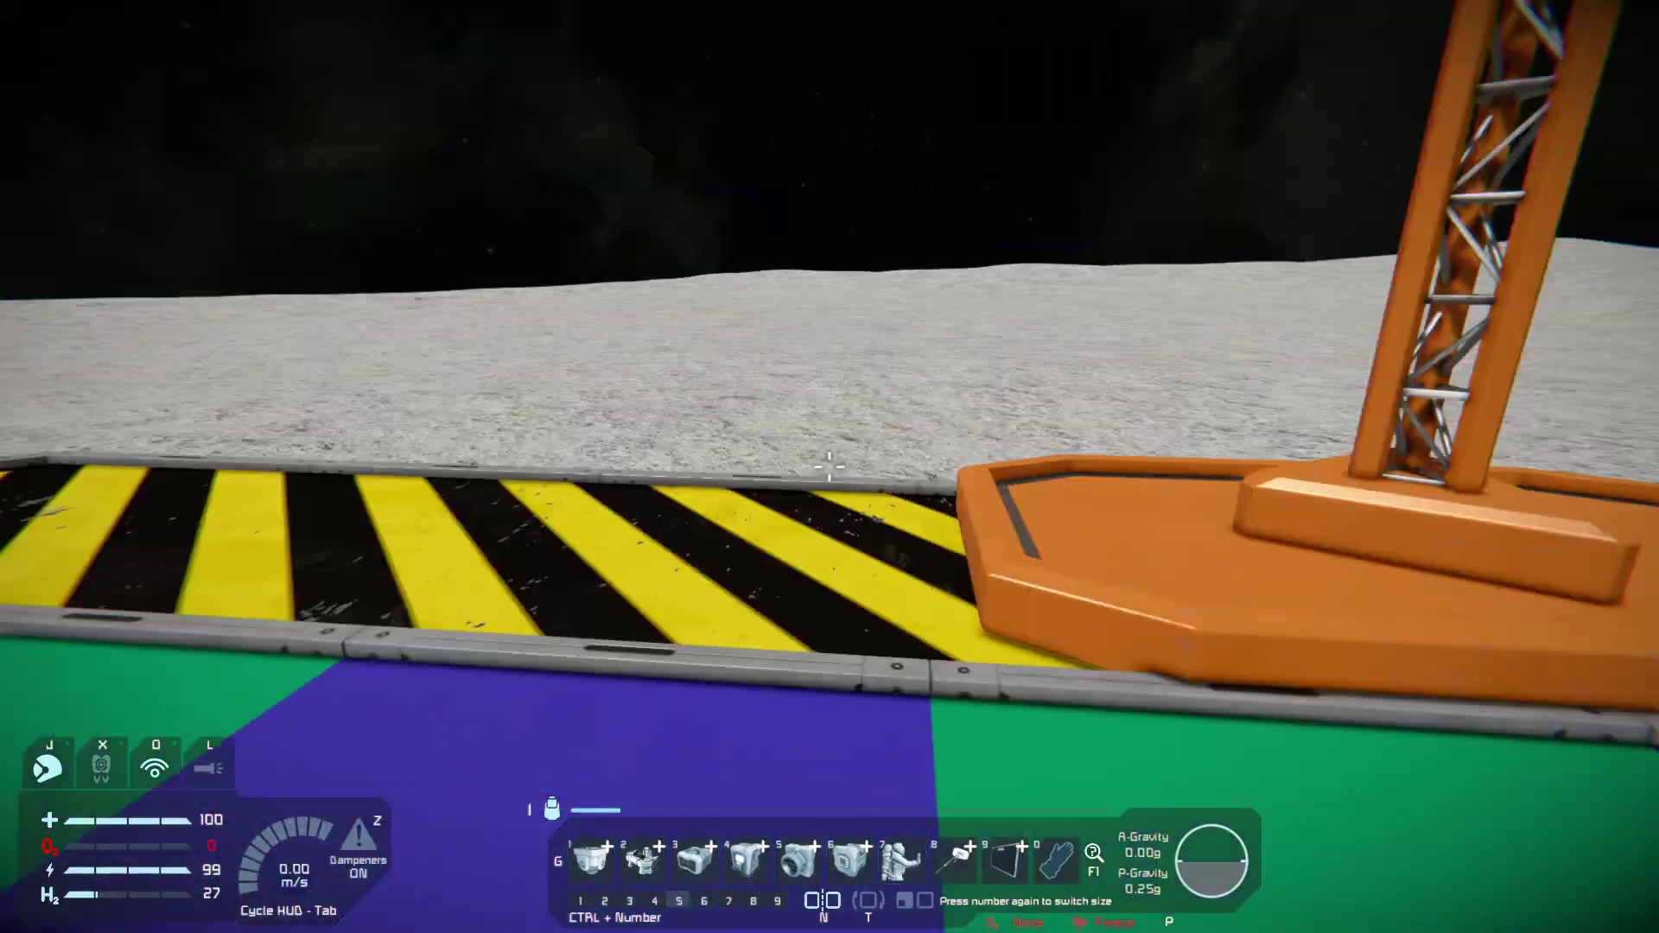
# Bring up the terminal and open Programmable Block 3's script in the Code Editor.
pyautogui.press('f')
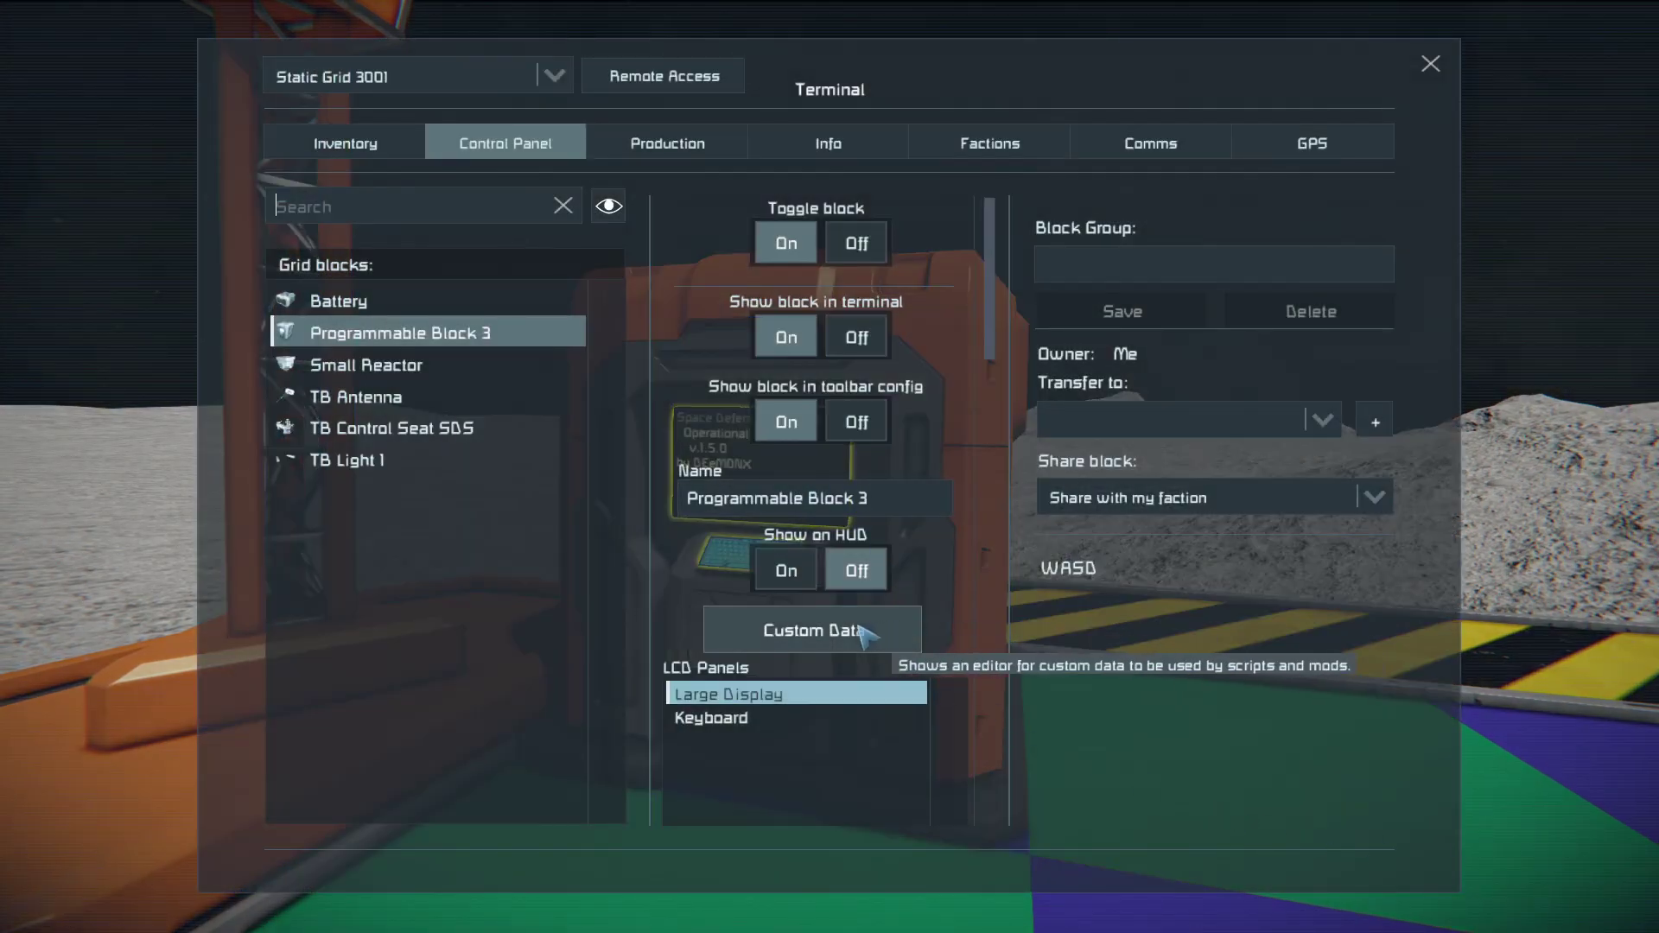
pyautogui.scroll(-5, 882, 638)
pyautogui.scroll(2, 844, 604)
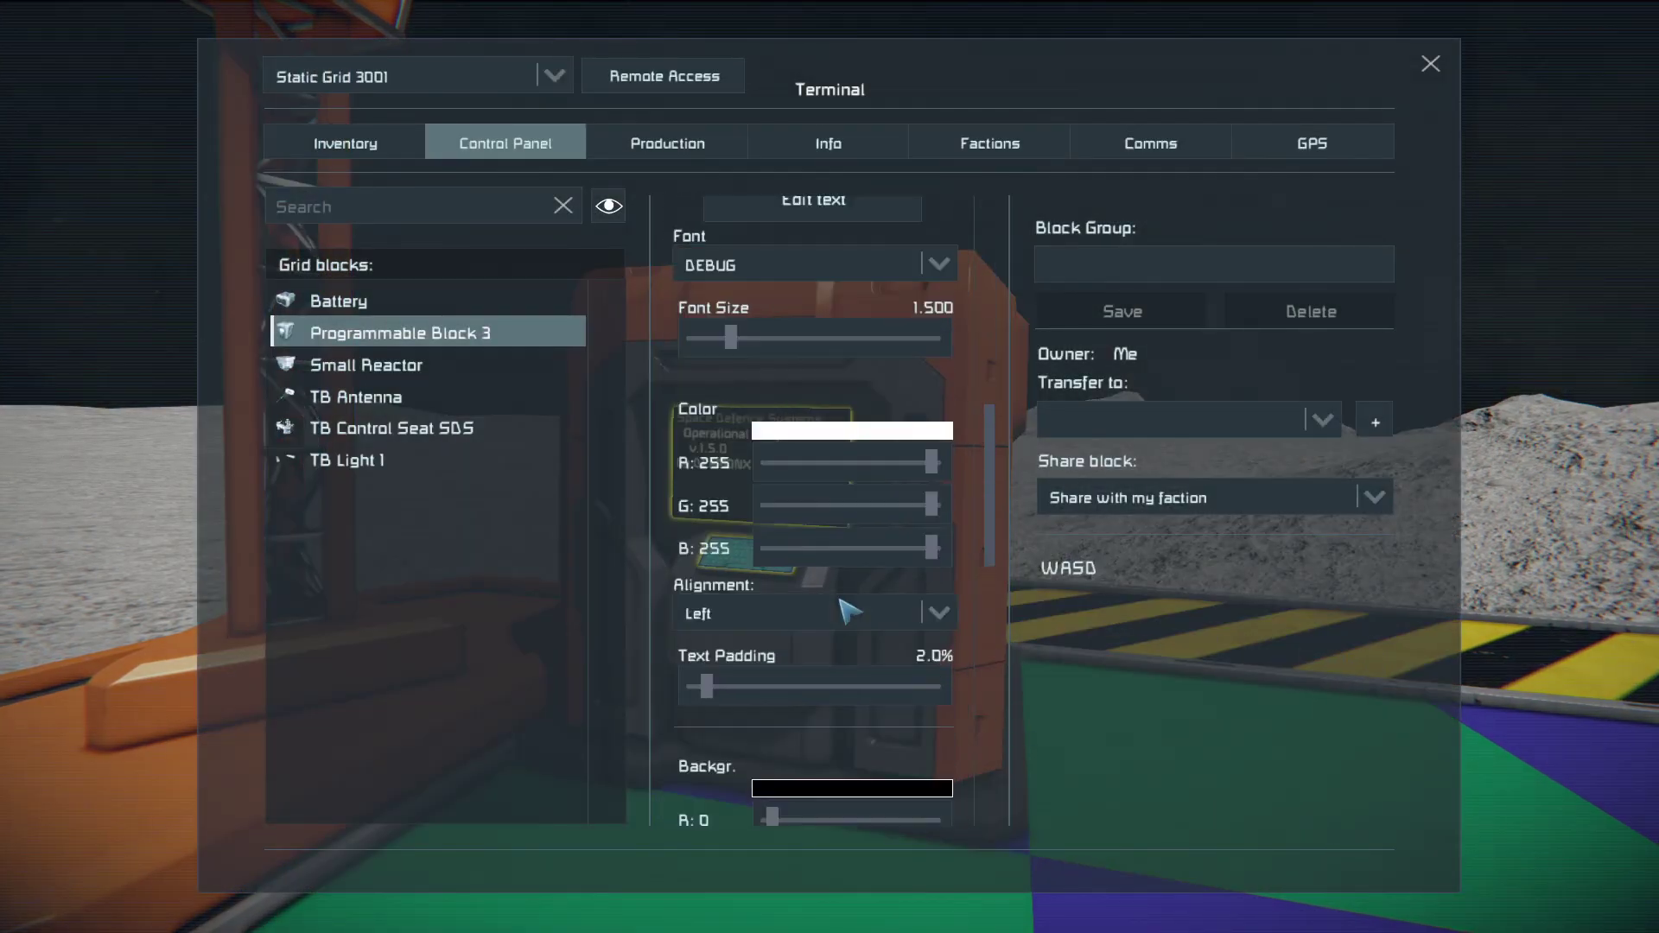
pyautogui.scroll(3, 851, 398)
pyautogui.scroll(-8, 849, 561)
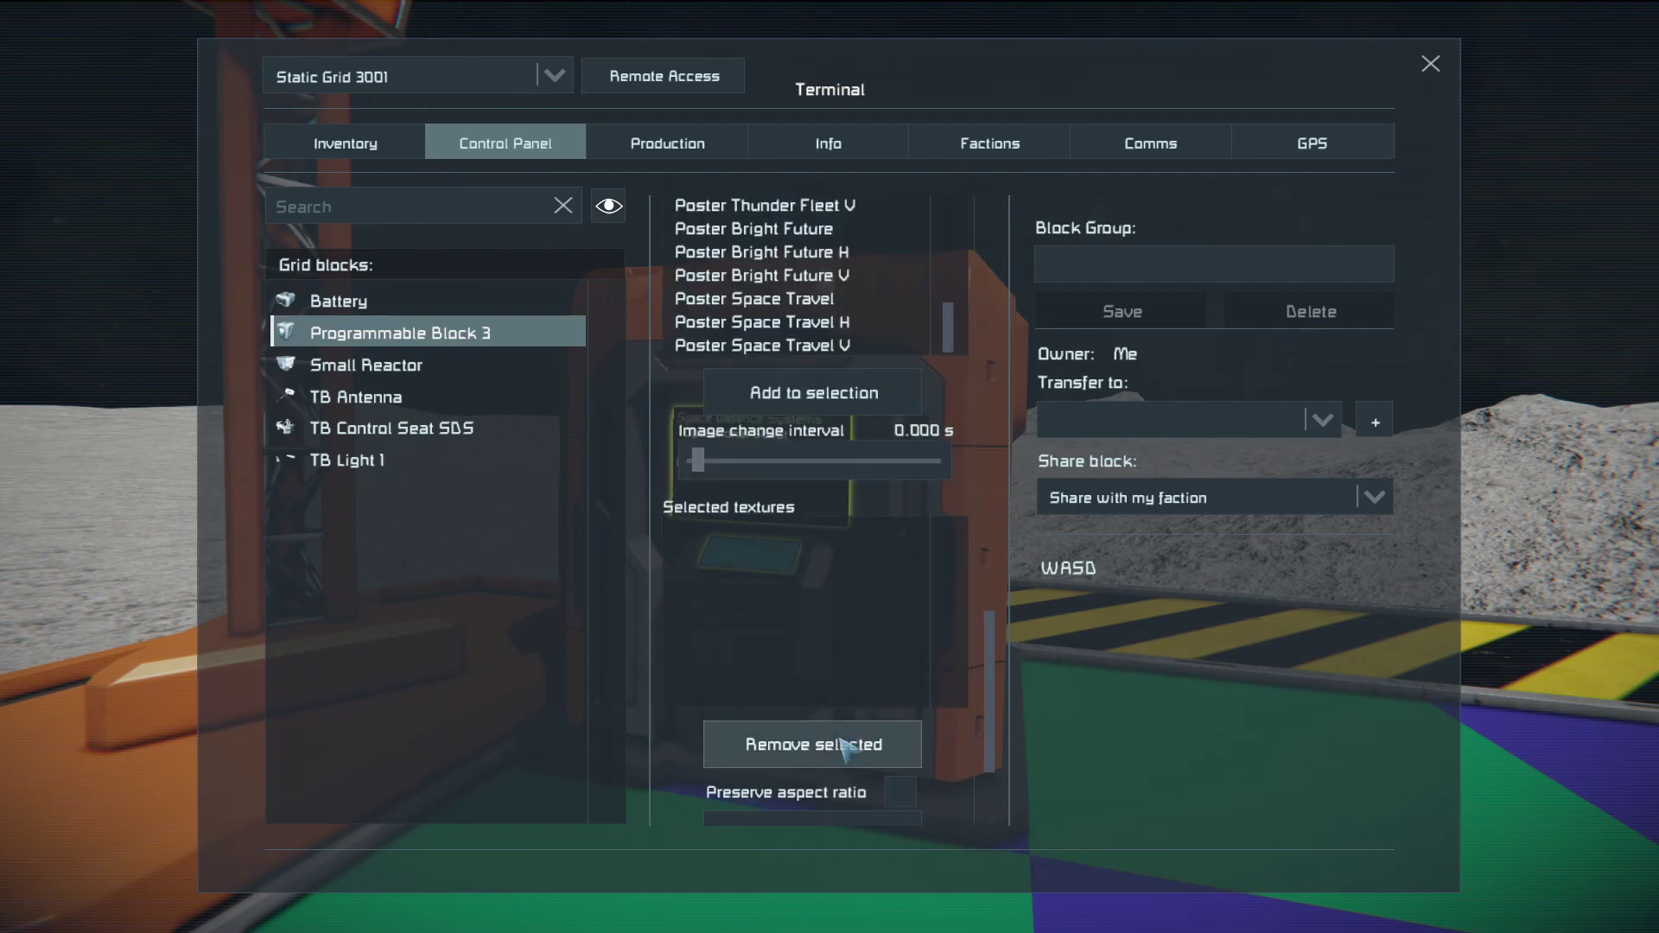
pyautogui.scroll(-2, 855, 654)
pyautogui.click(890, 643)
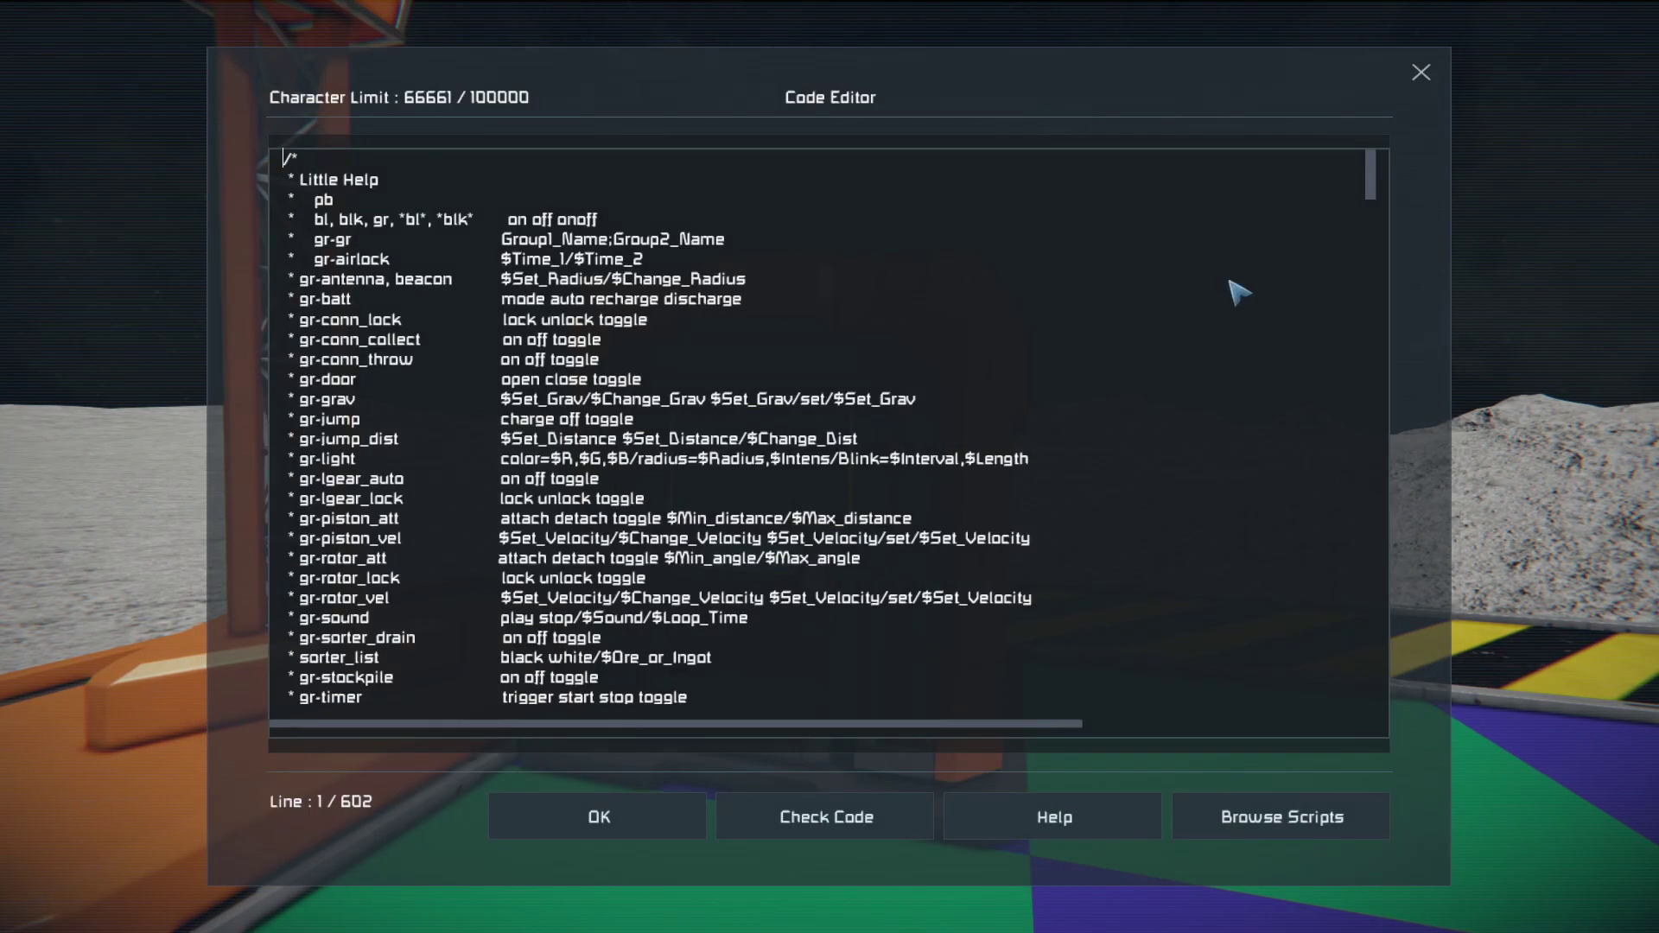
# Select and copy the sample 'All Batts;all-show;*;batt' line, then close the code editor.
pyautogui.moveTo(1368, 181); pyautogui.dragTo(1383, 243)
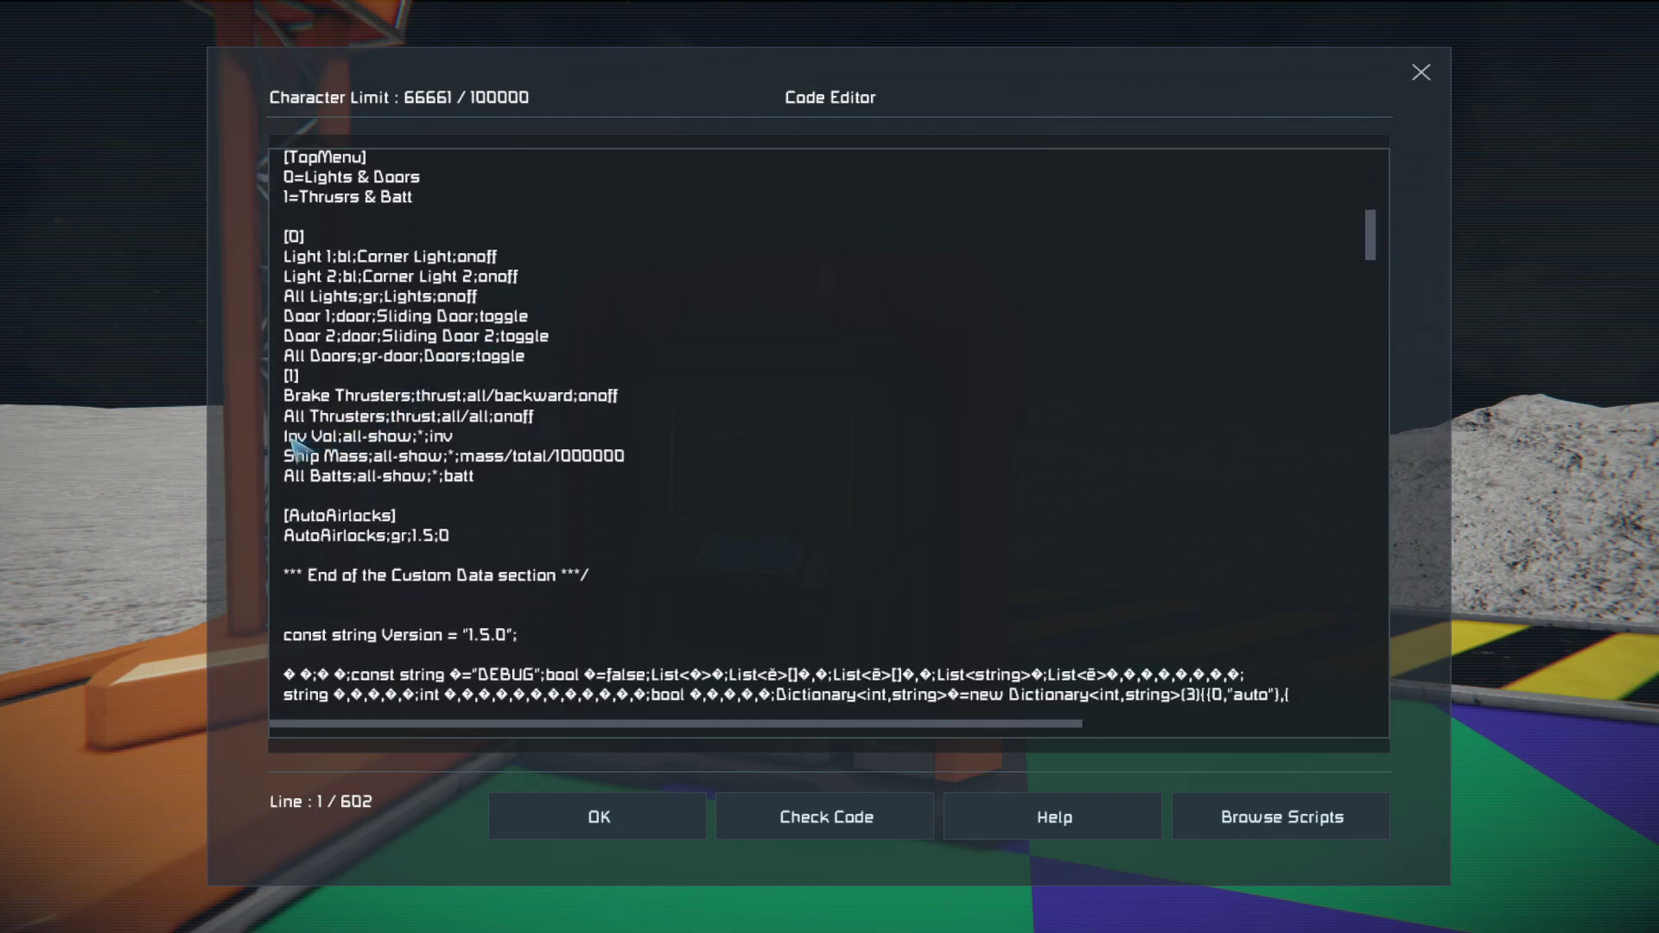
pyautogui.moveTo(284, 441); pyautogui.dragTo(449, 445)
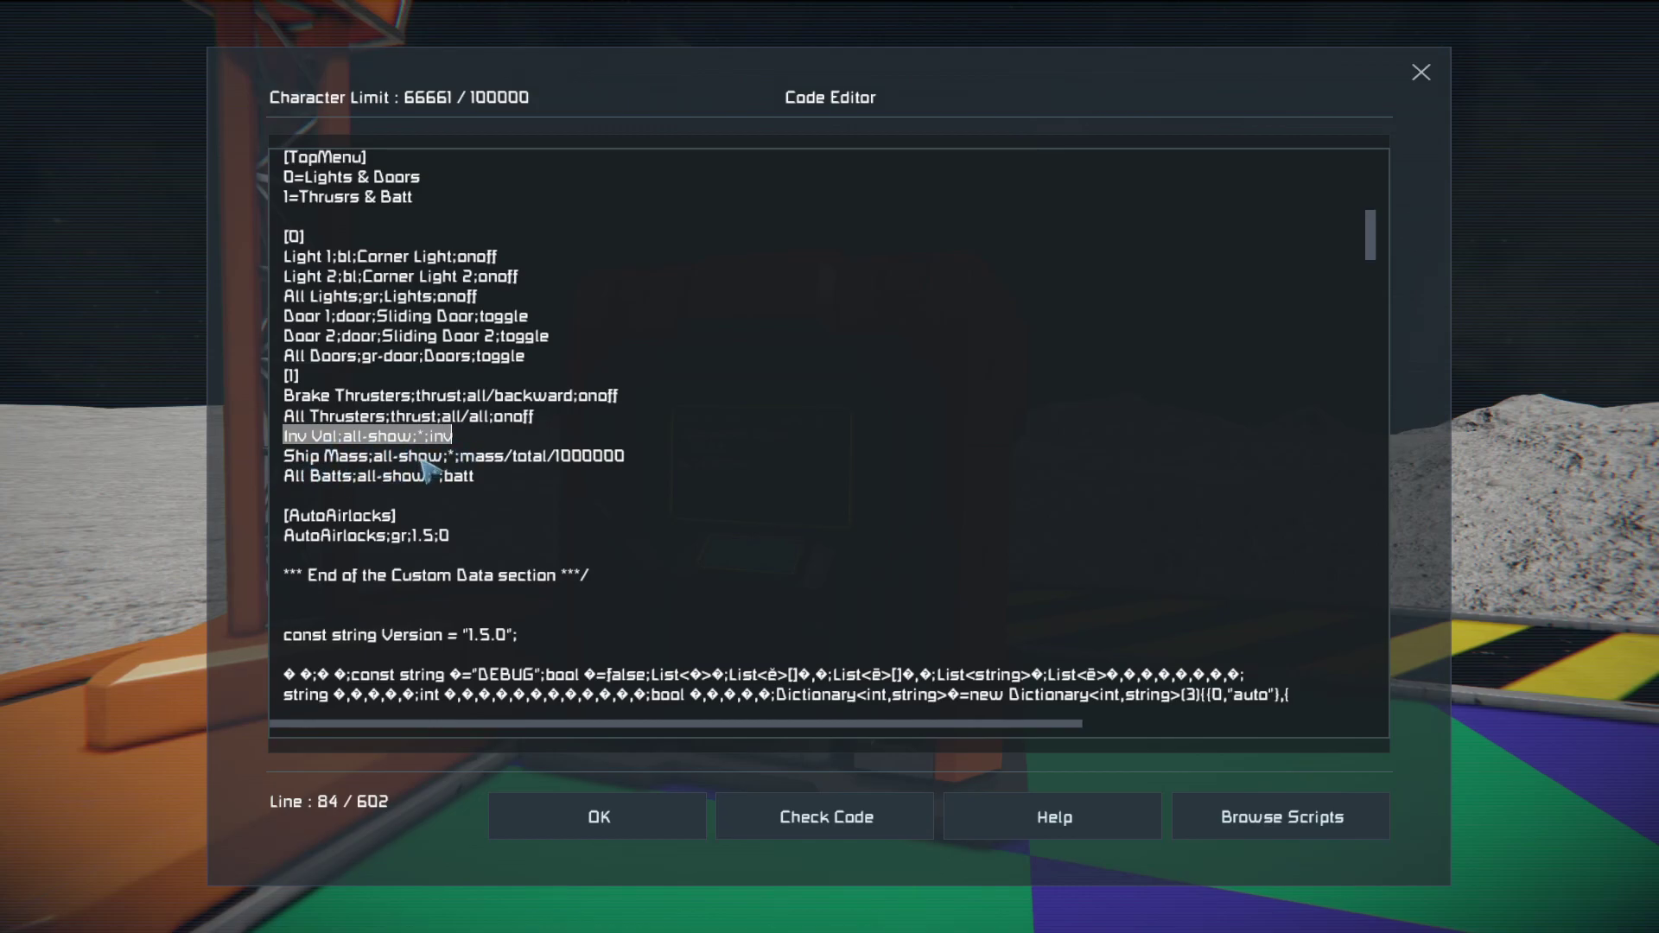
pyautogui.moveTo(337, 456)
pyautogui.mouseDown()
pyautogui.moveTo(570, 478)
pyautogui.moveTo(649, 456)
pyautogui.mouseUp()
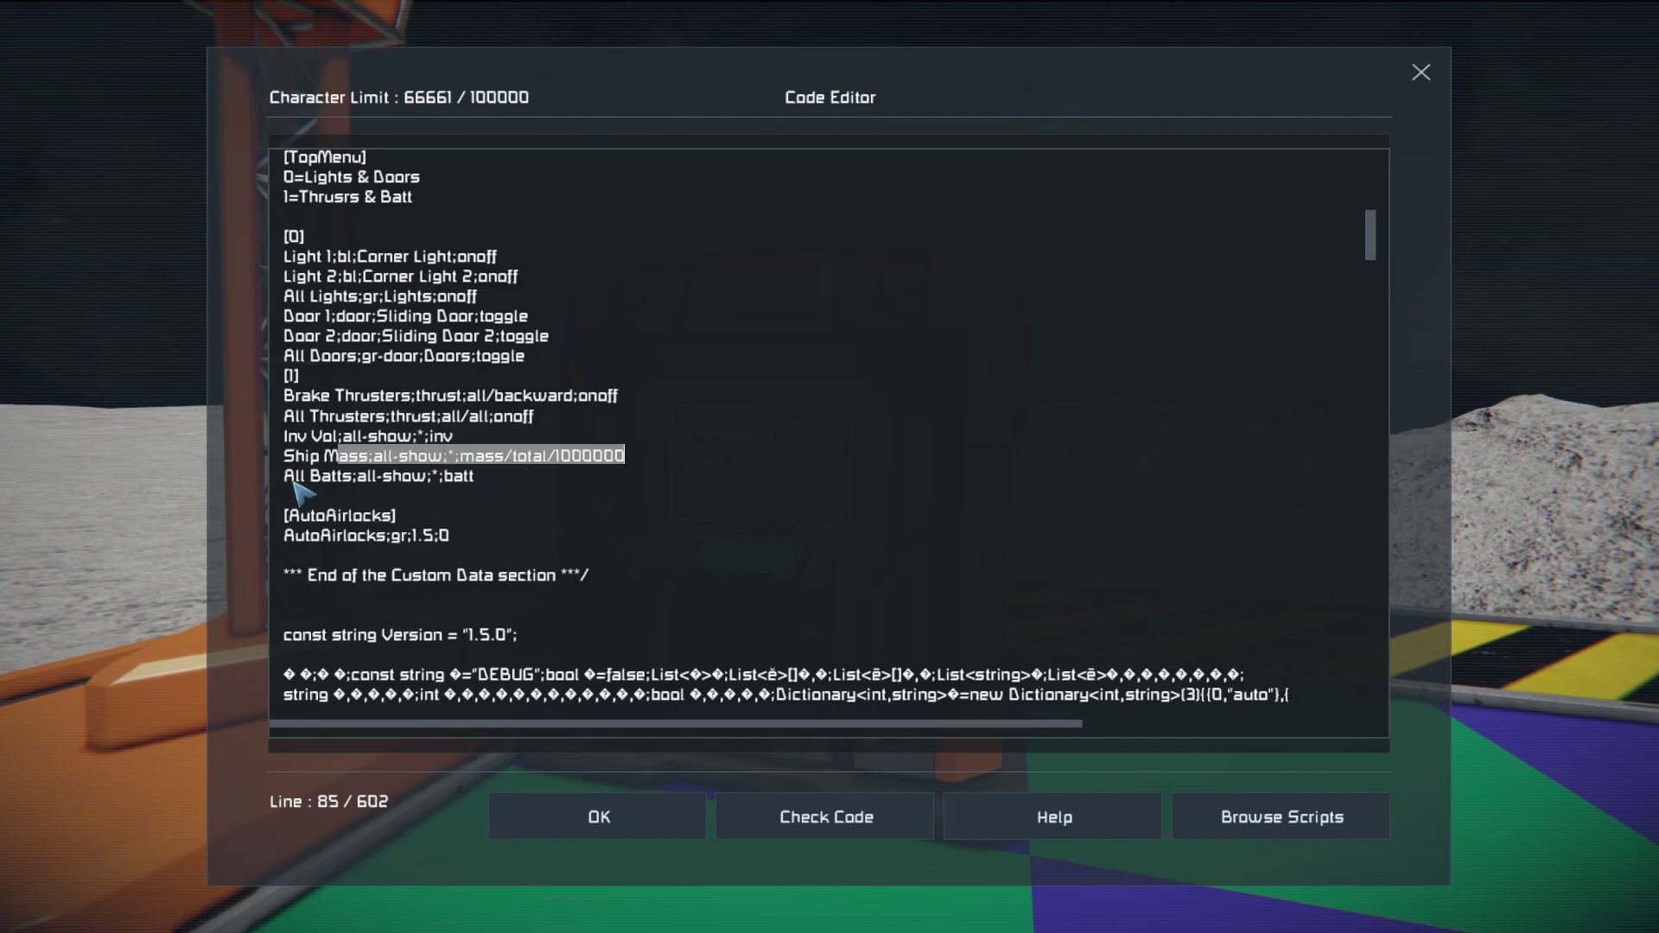
pyautogui.moveTo(293, 480); pyautogui.dragTo(465, 483)
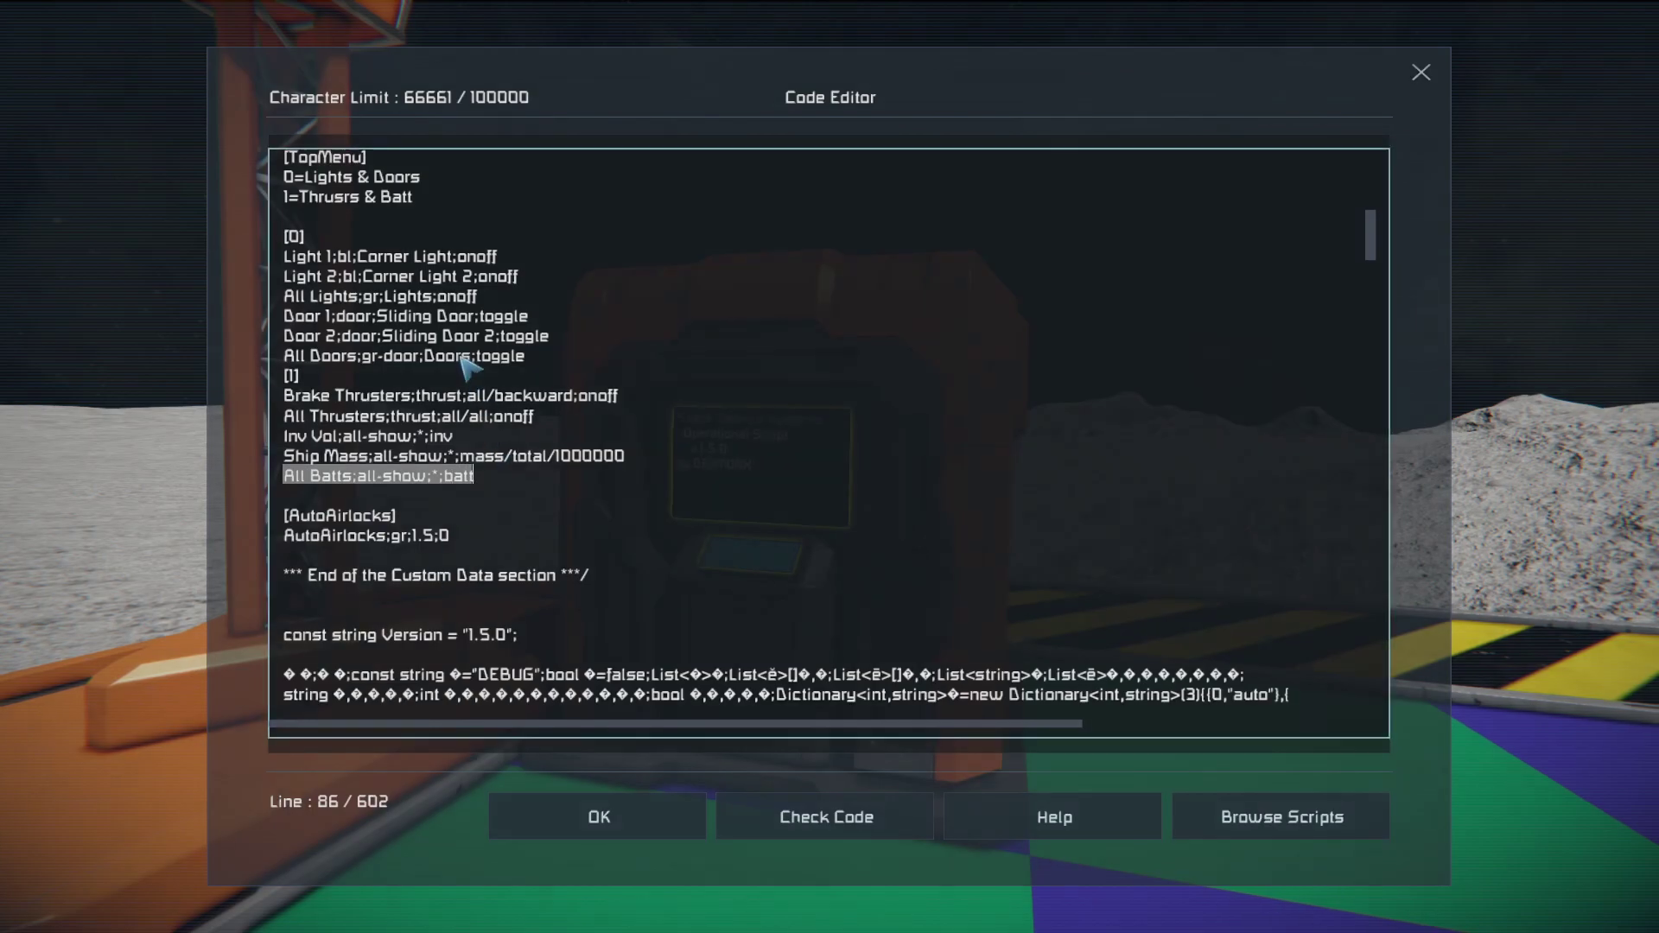
pyautogui.press('Escape')
# Paste 'All Batts;all-show;*;batt' below the Antenna entry in custom data, then recompile the script.
pyautogui.scroll(5, 838, 479)
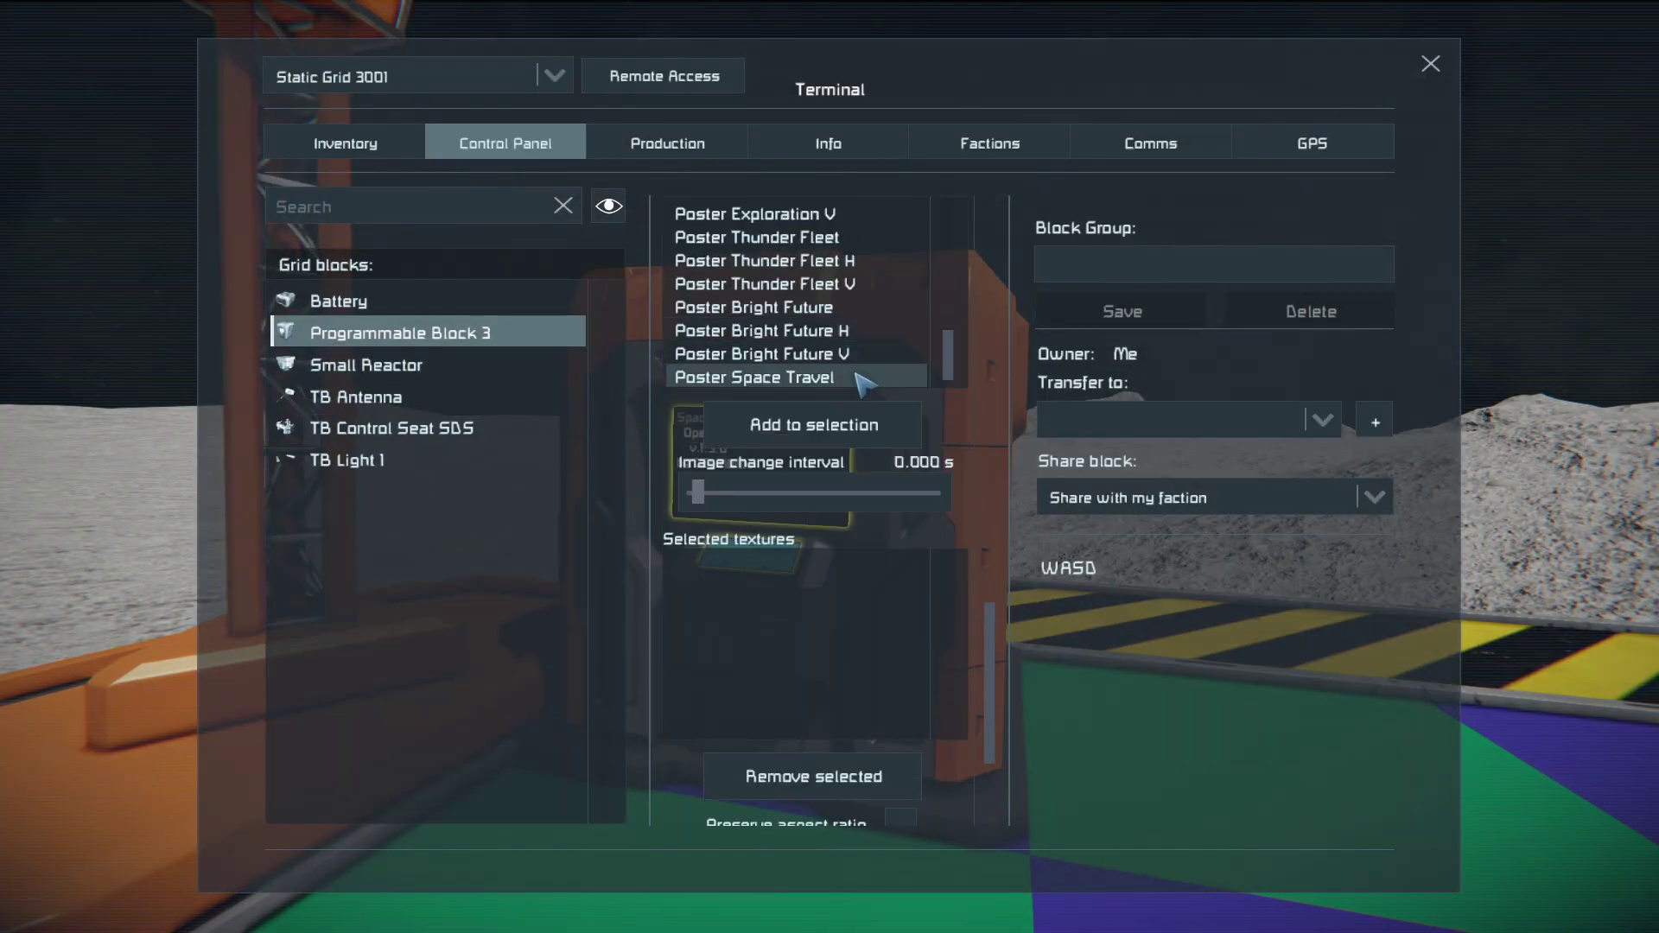
pyautogui.scroll(10, 957, 370)
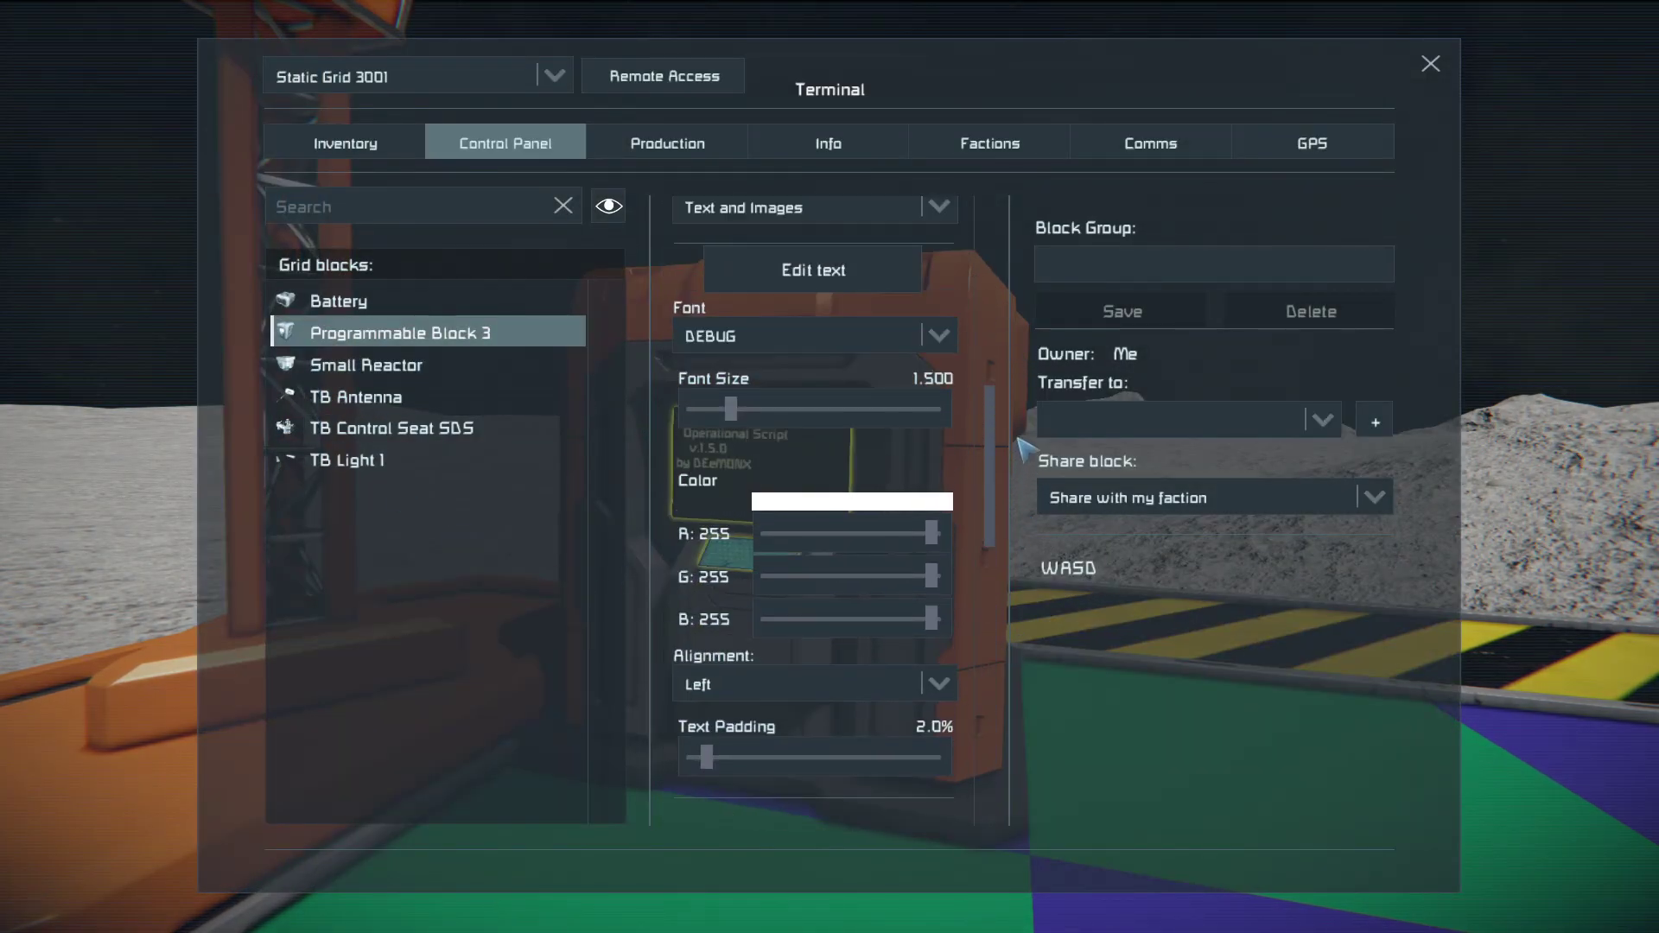
pyautogui.scroll(3, 864, 432)
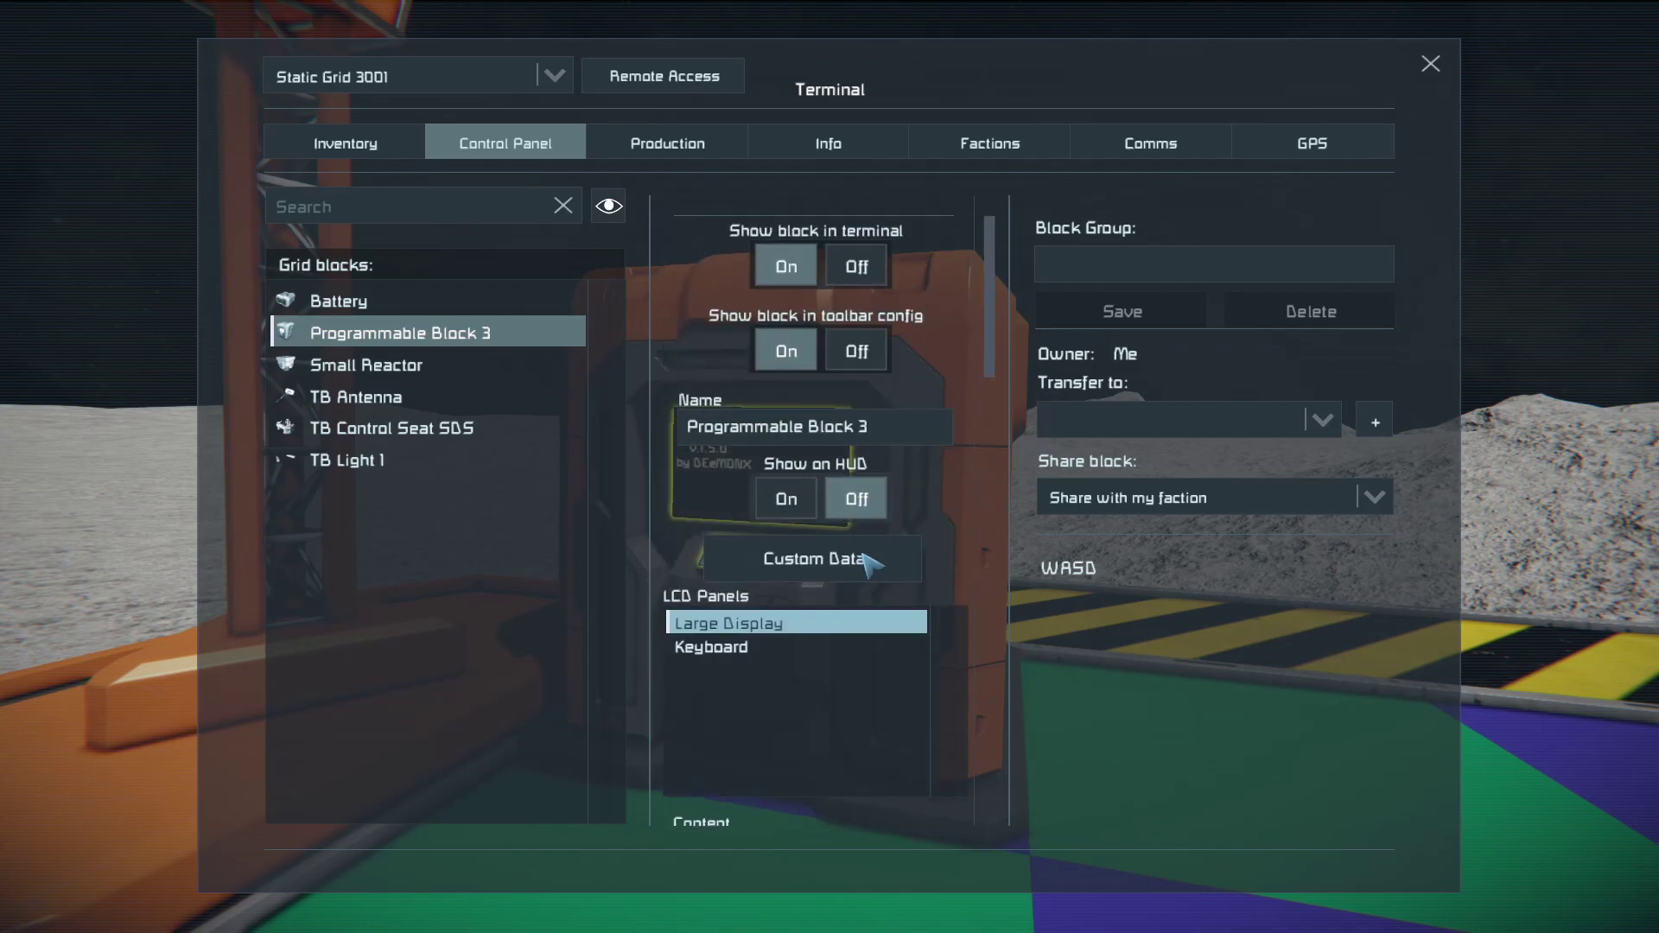
pyautogui.click(814, 558)
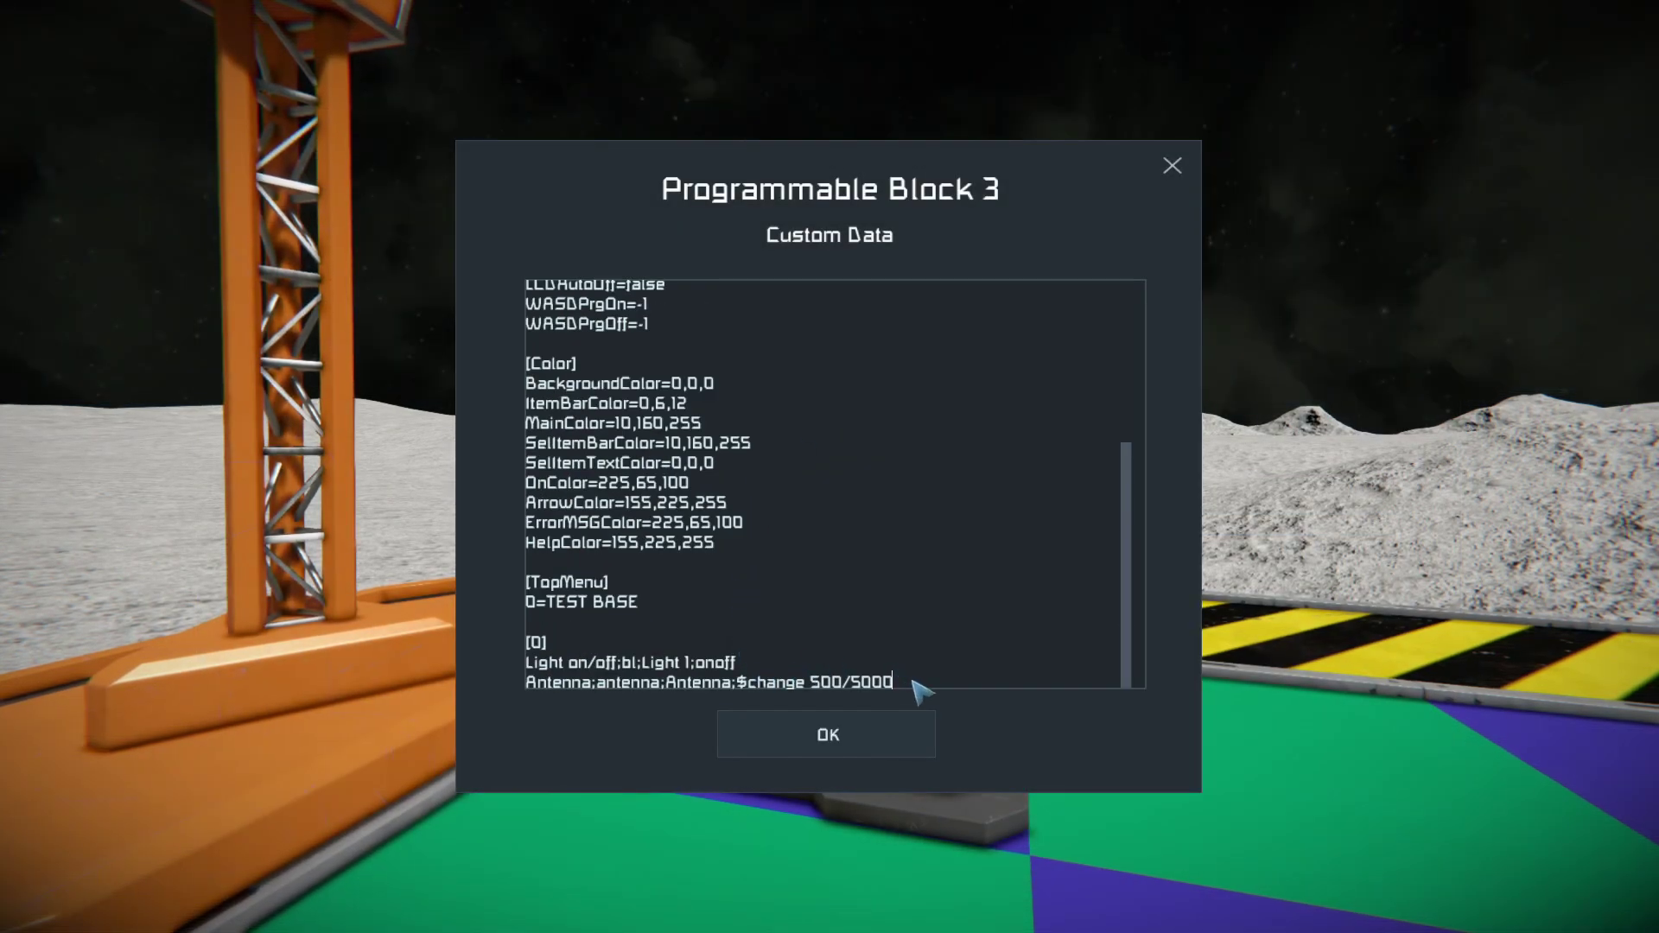
pyautogui.press('Return')
pyautogui.write('All Batts;all-show;*;batt')
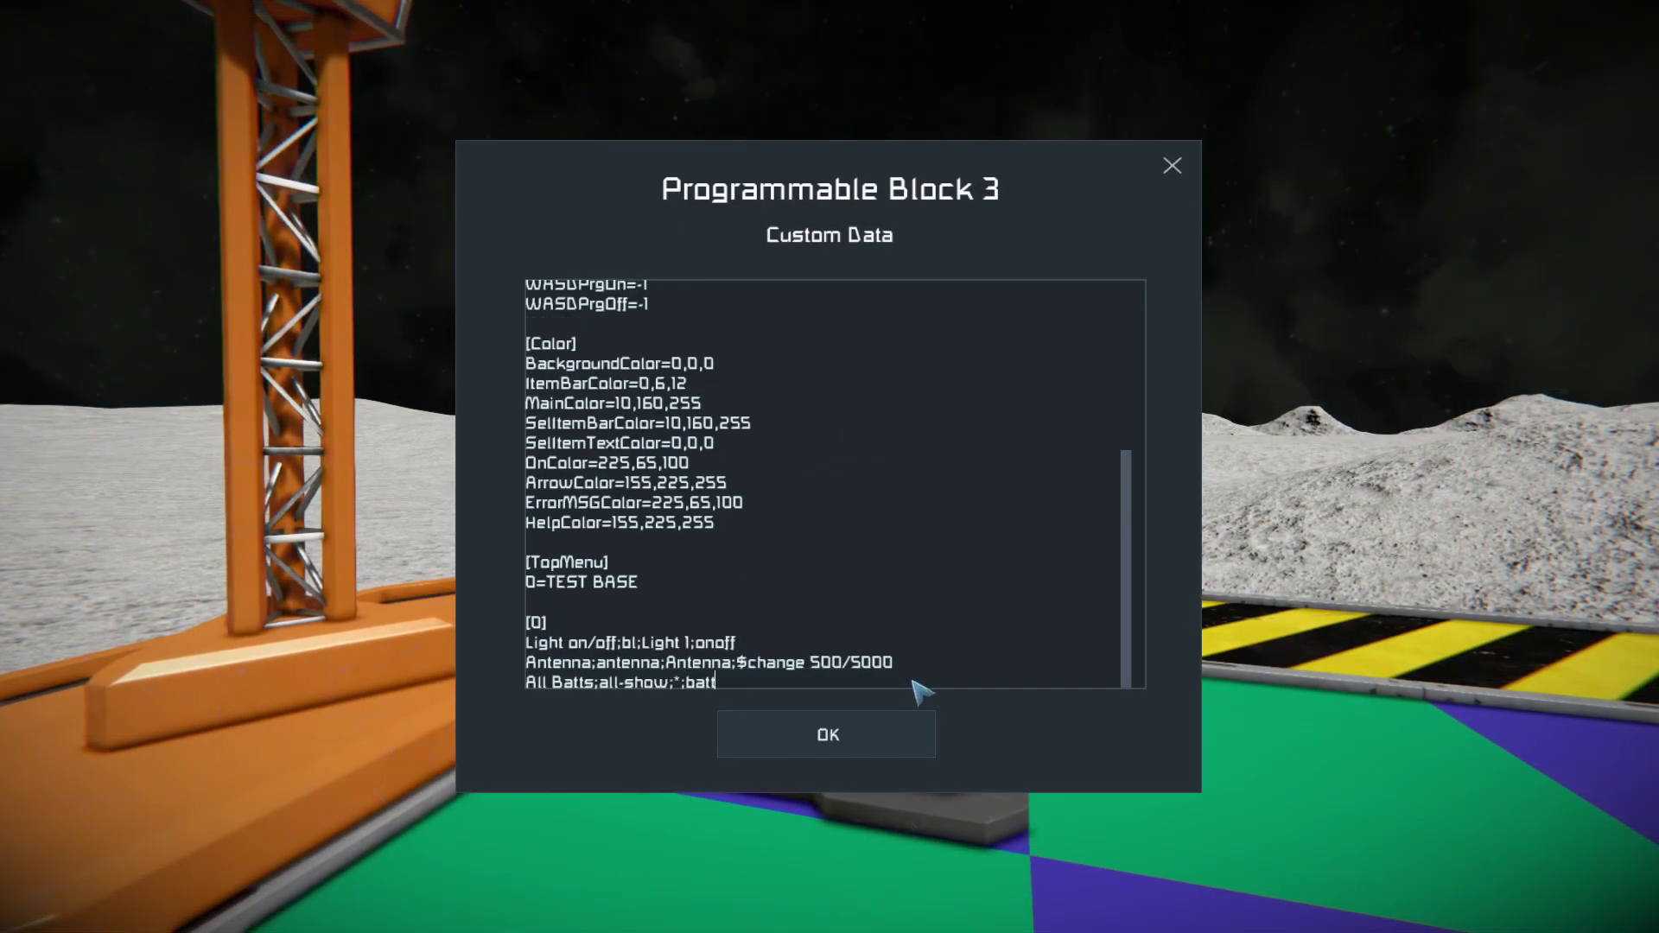
pyautogui.click(912, 738)
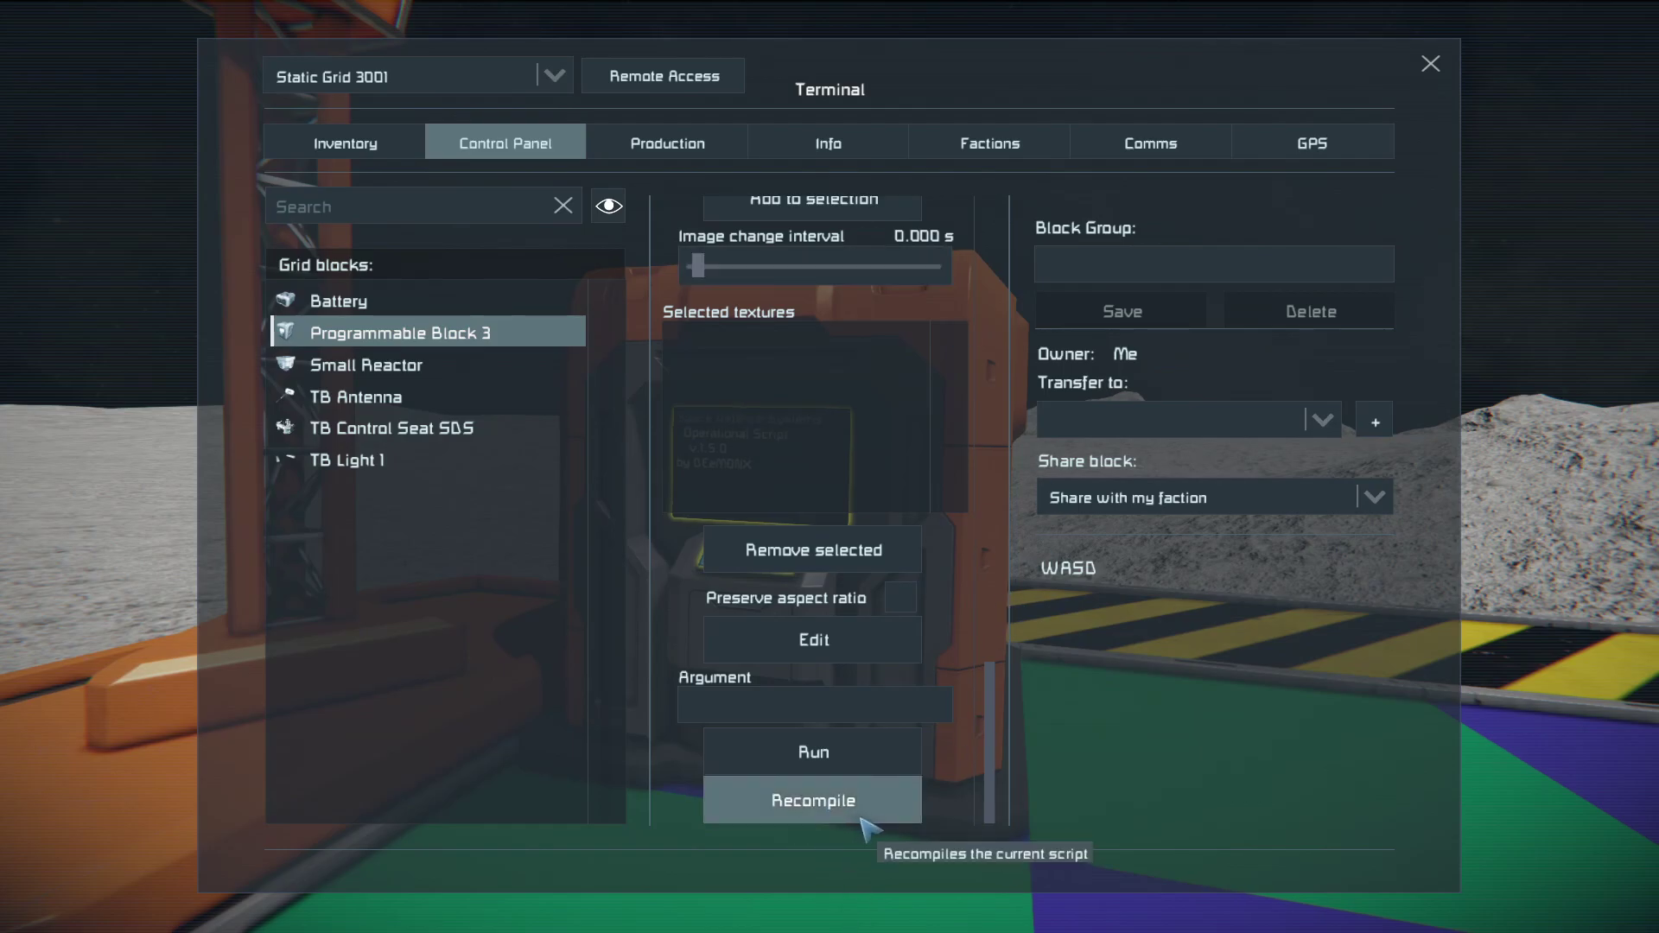
pyautogui.click(812, 800)
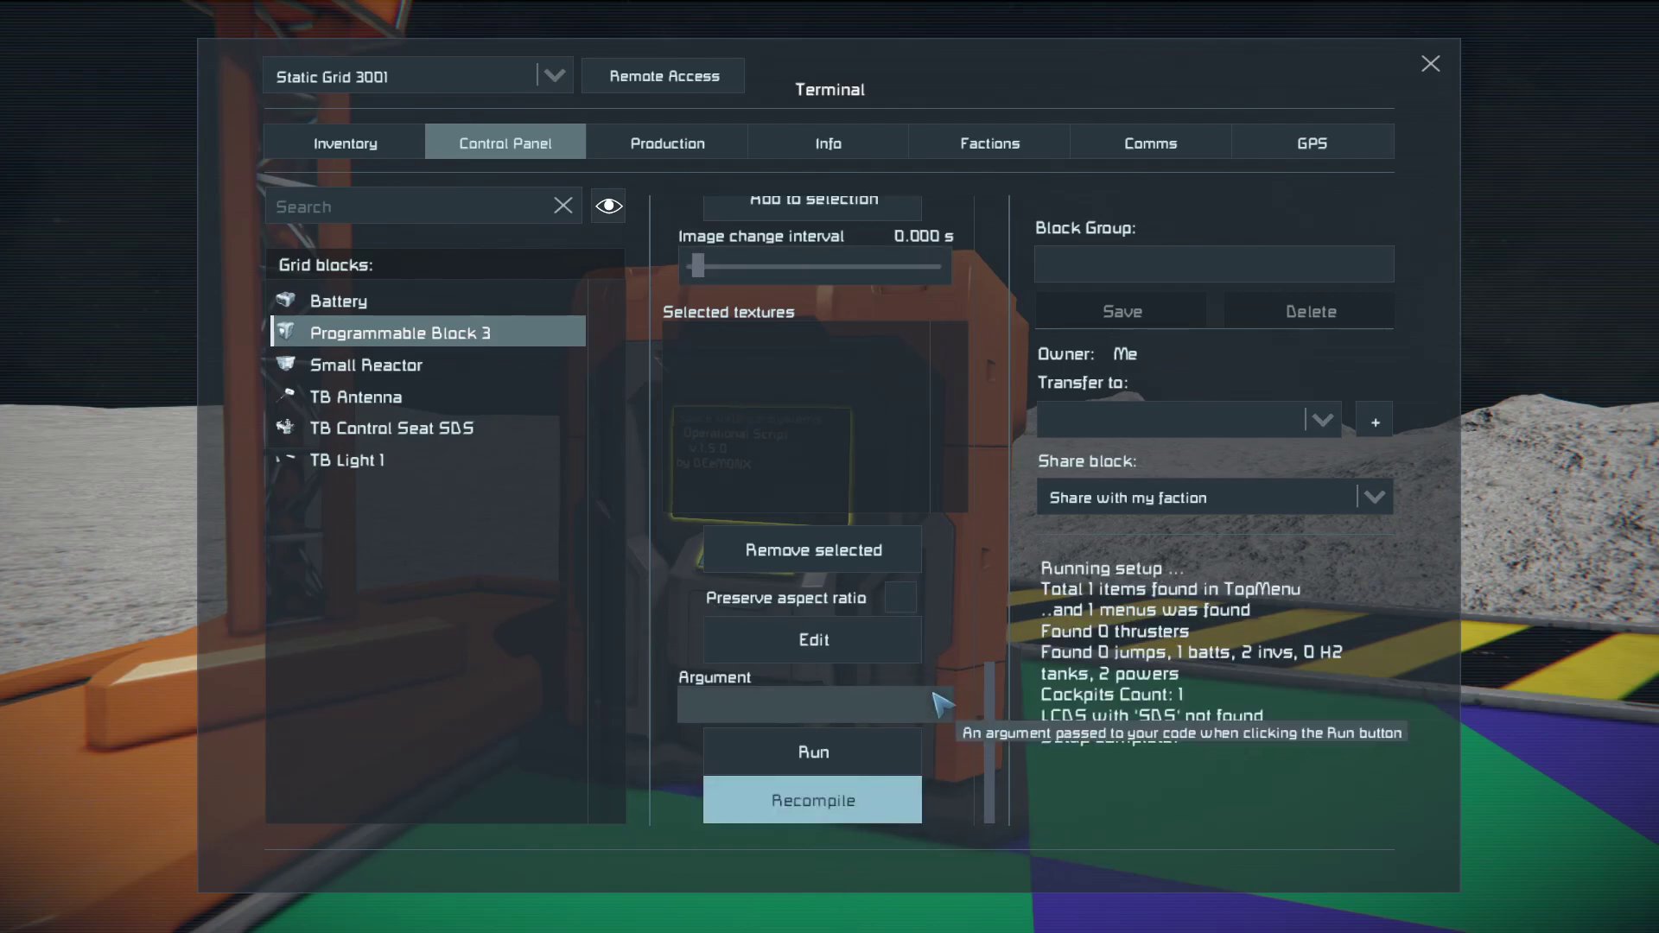
pyautogui.press('Escape')
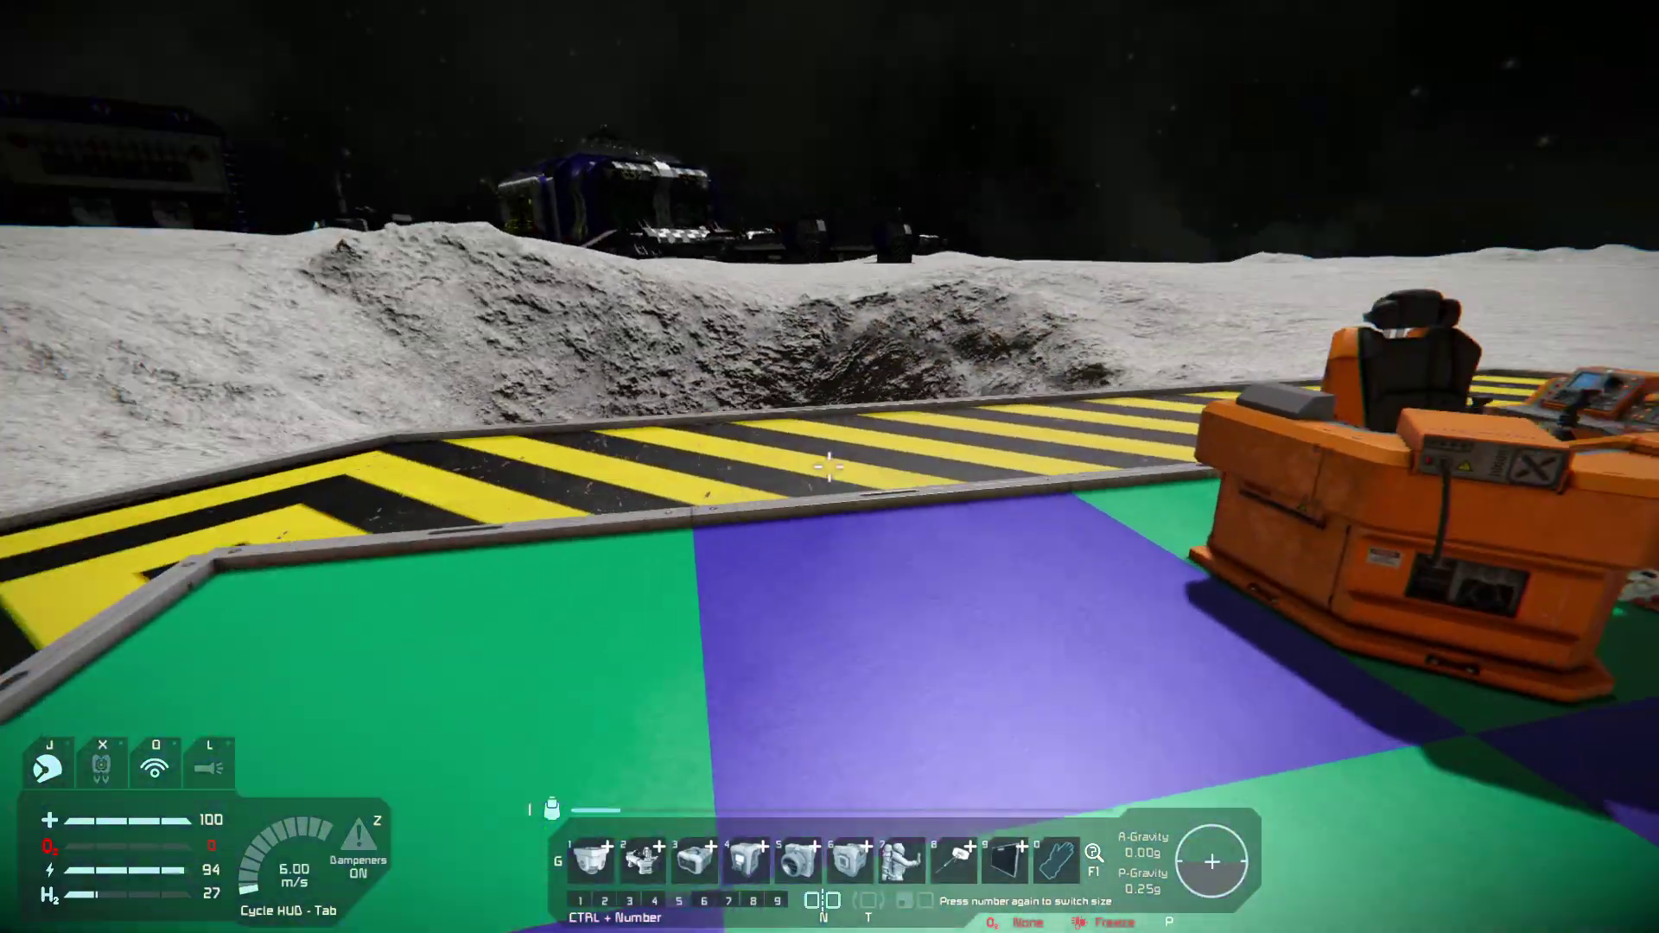
pyautogui.press('f')
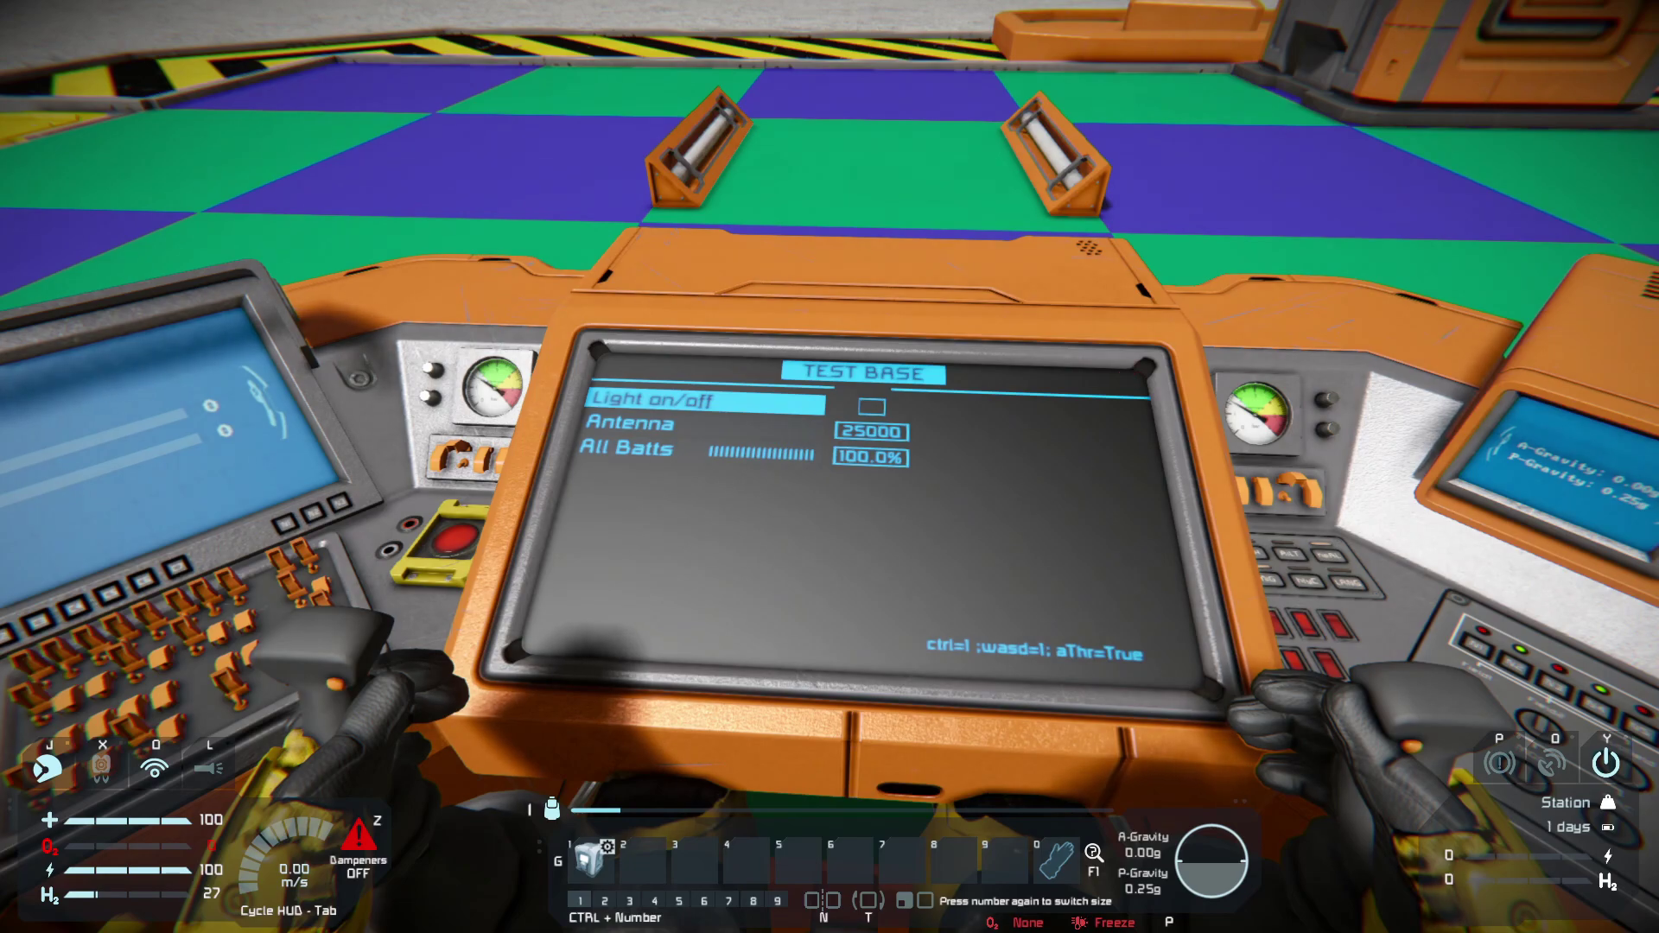
pyautogui.press('s')
pyautogui.press('s')
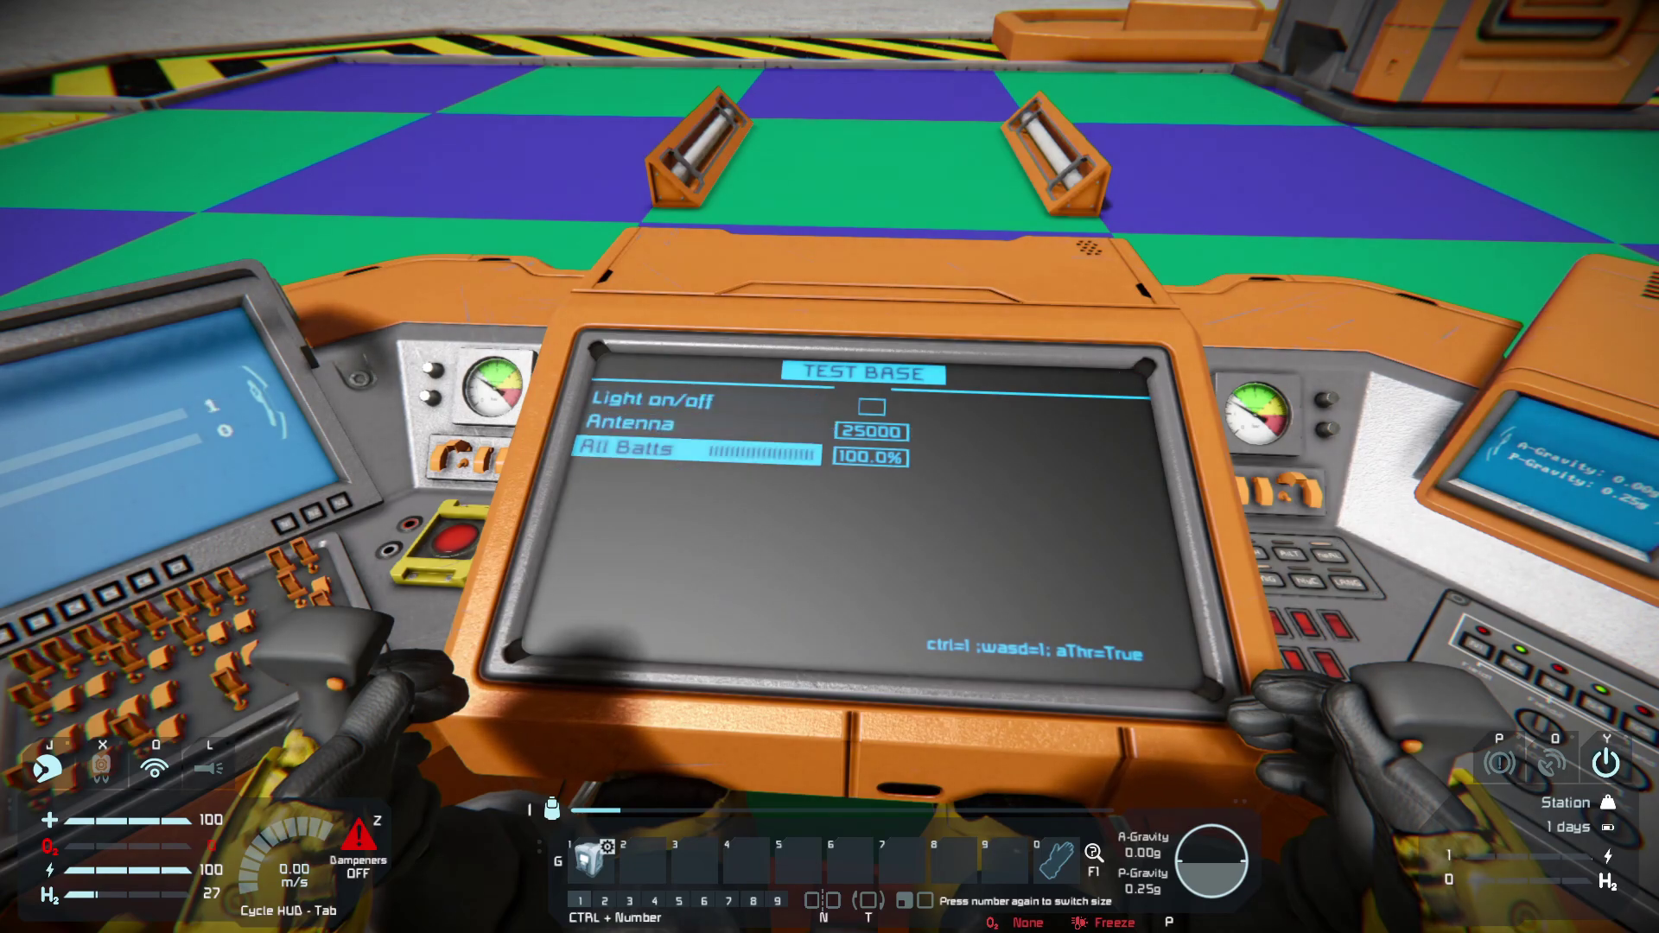
pyautogui.press('w')
pyautogui.press('s')
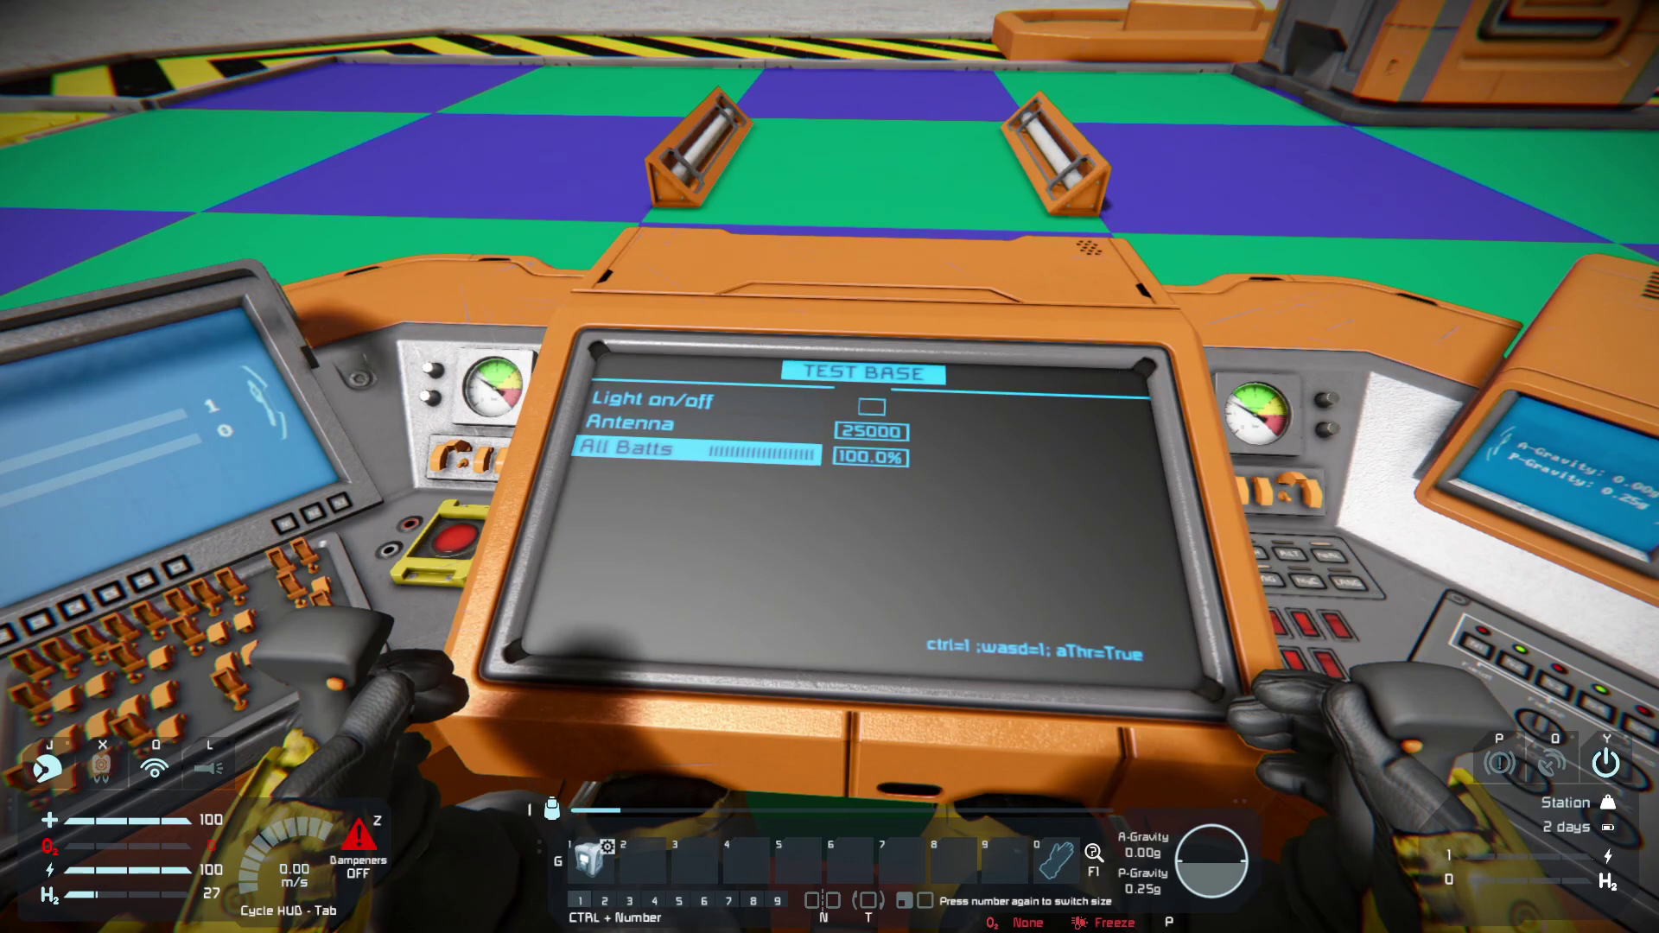
pyautogui.press('w')
pyautogui.press('f')
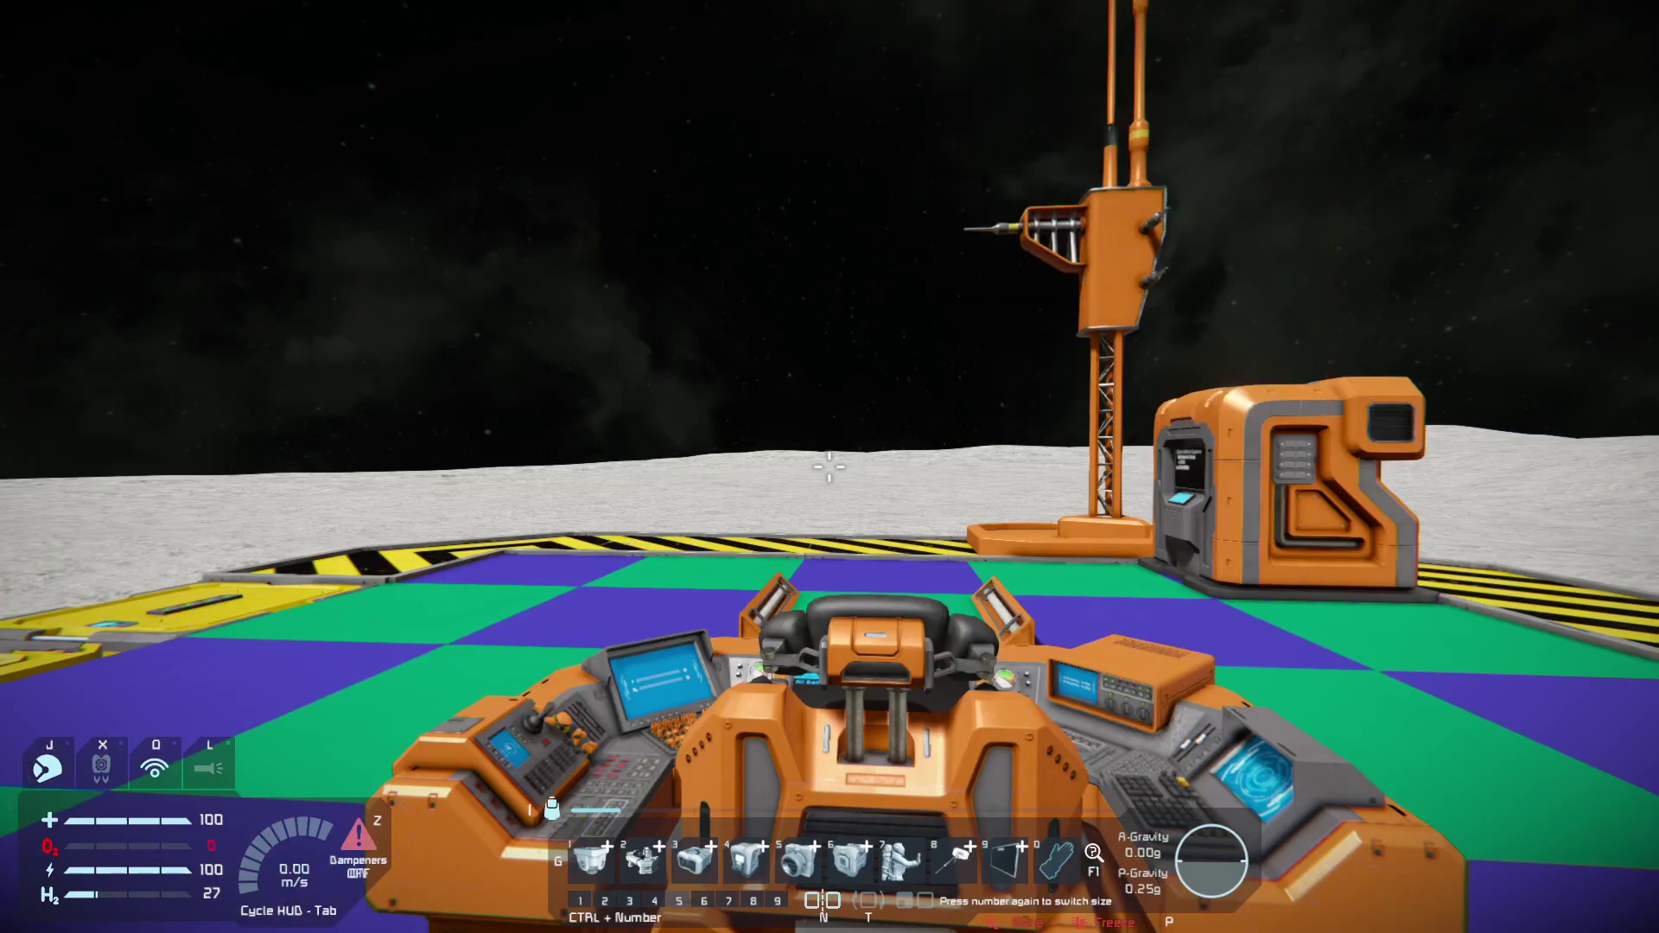
# Place a second battery block on the base and sit back in the control seat.
pyautogui.press('6')
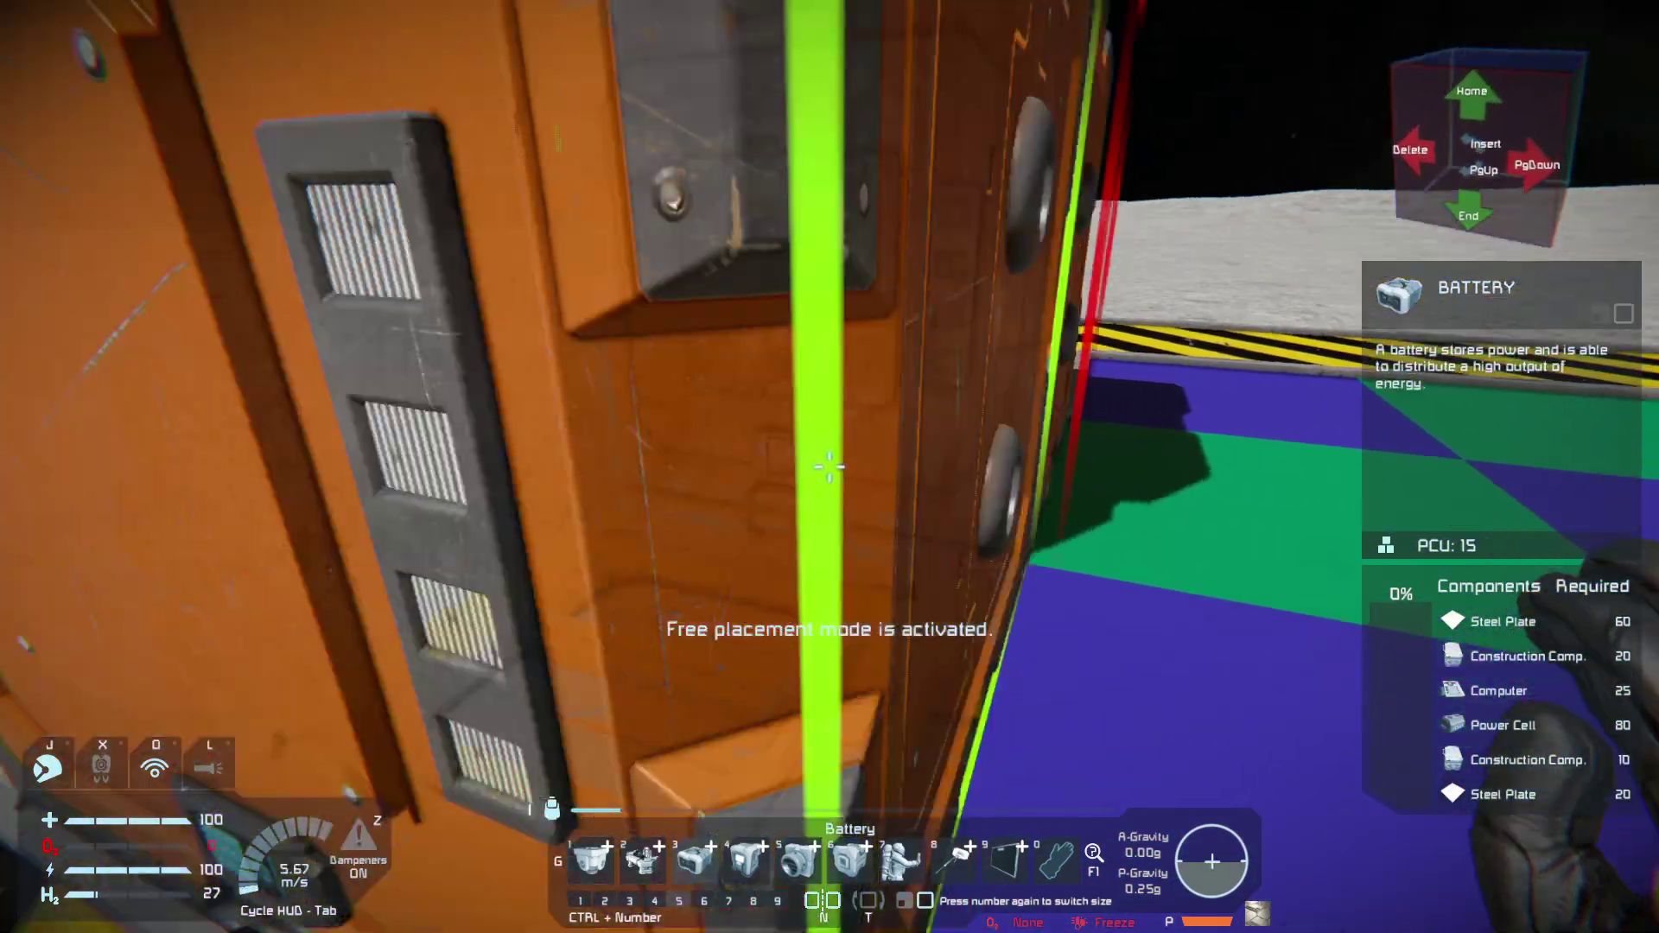
pyautogui.press('0')
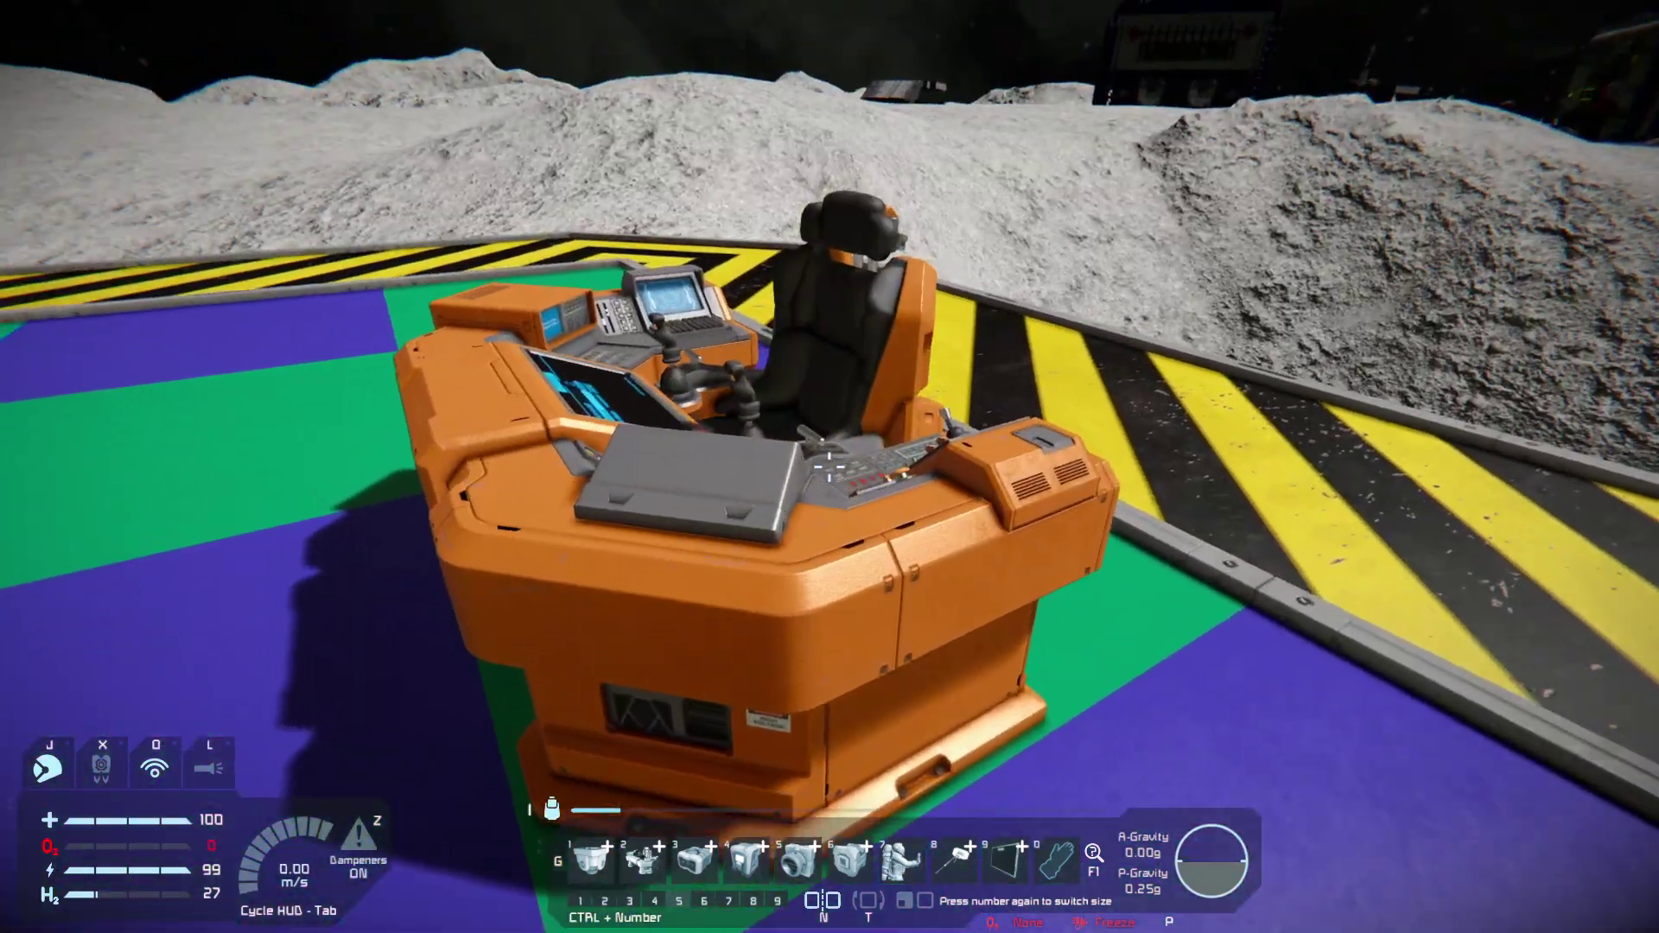
pyautogui.press('f')
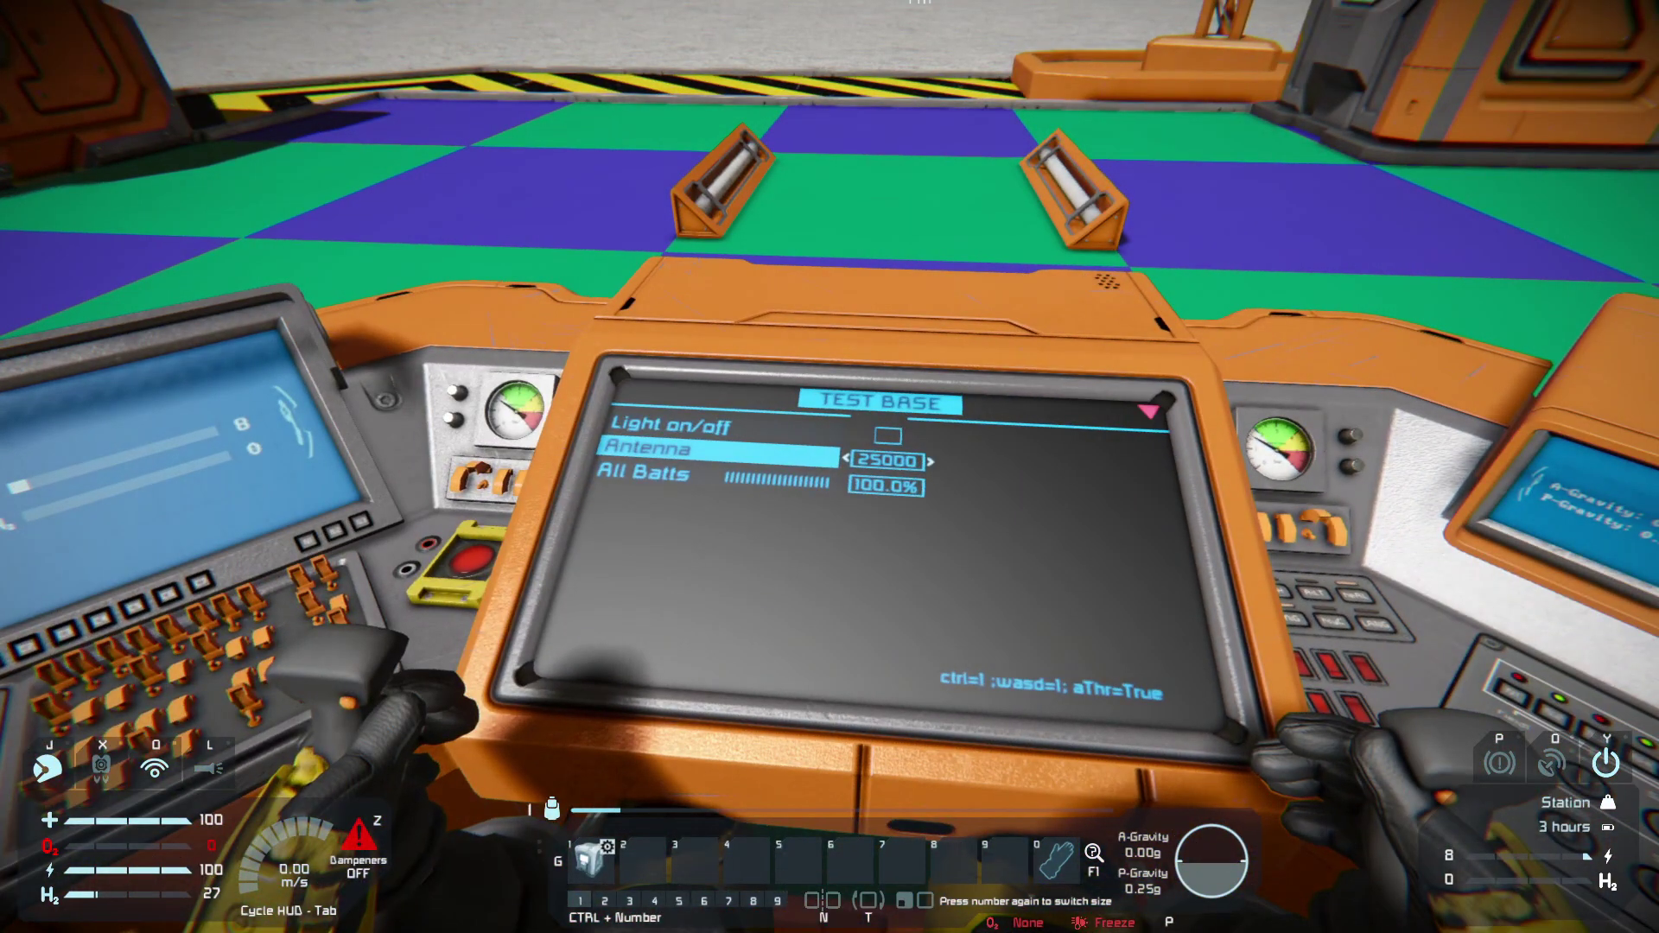
# Recompile Programmable Block 3's script so the cockpit's All Batts reads 65.7%.
pyautogui.press('k')
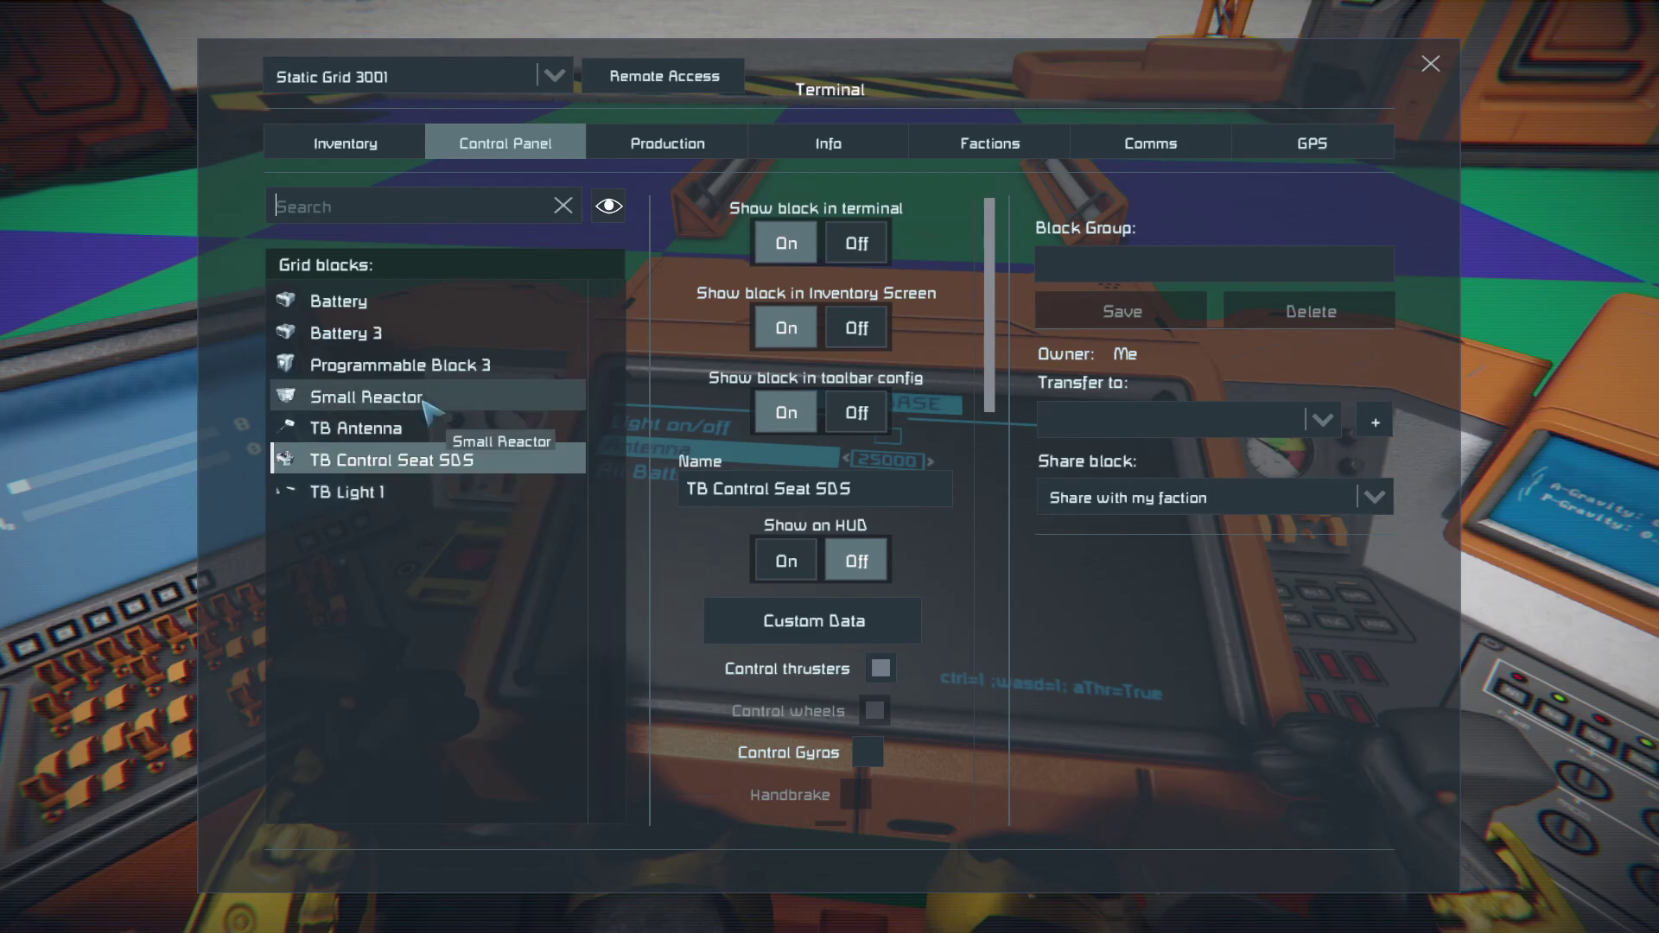
pyautogui.click(394, 365)
pyautogui.scroll(-10, 864, 596)
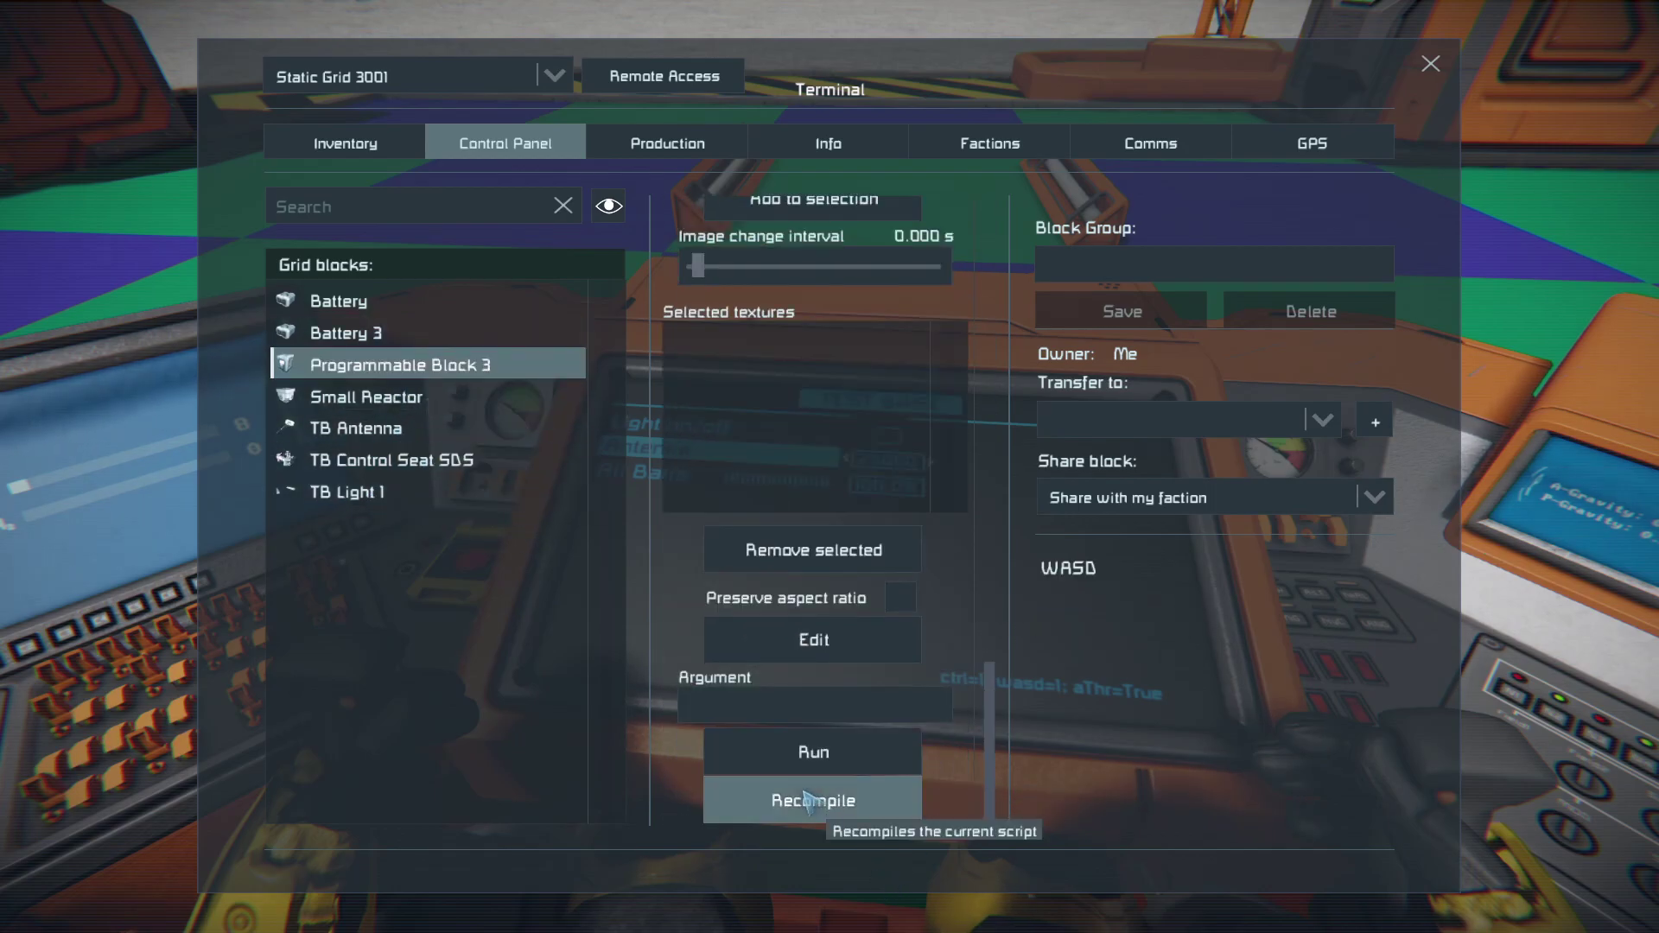
pyautogui.press('Escape')
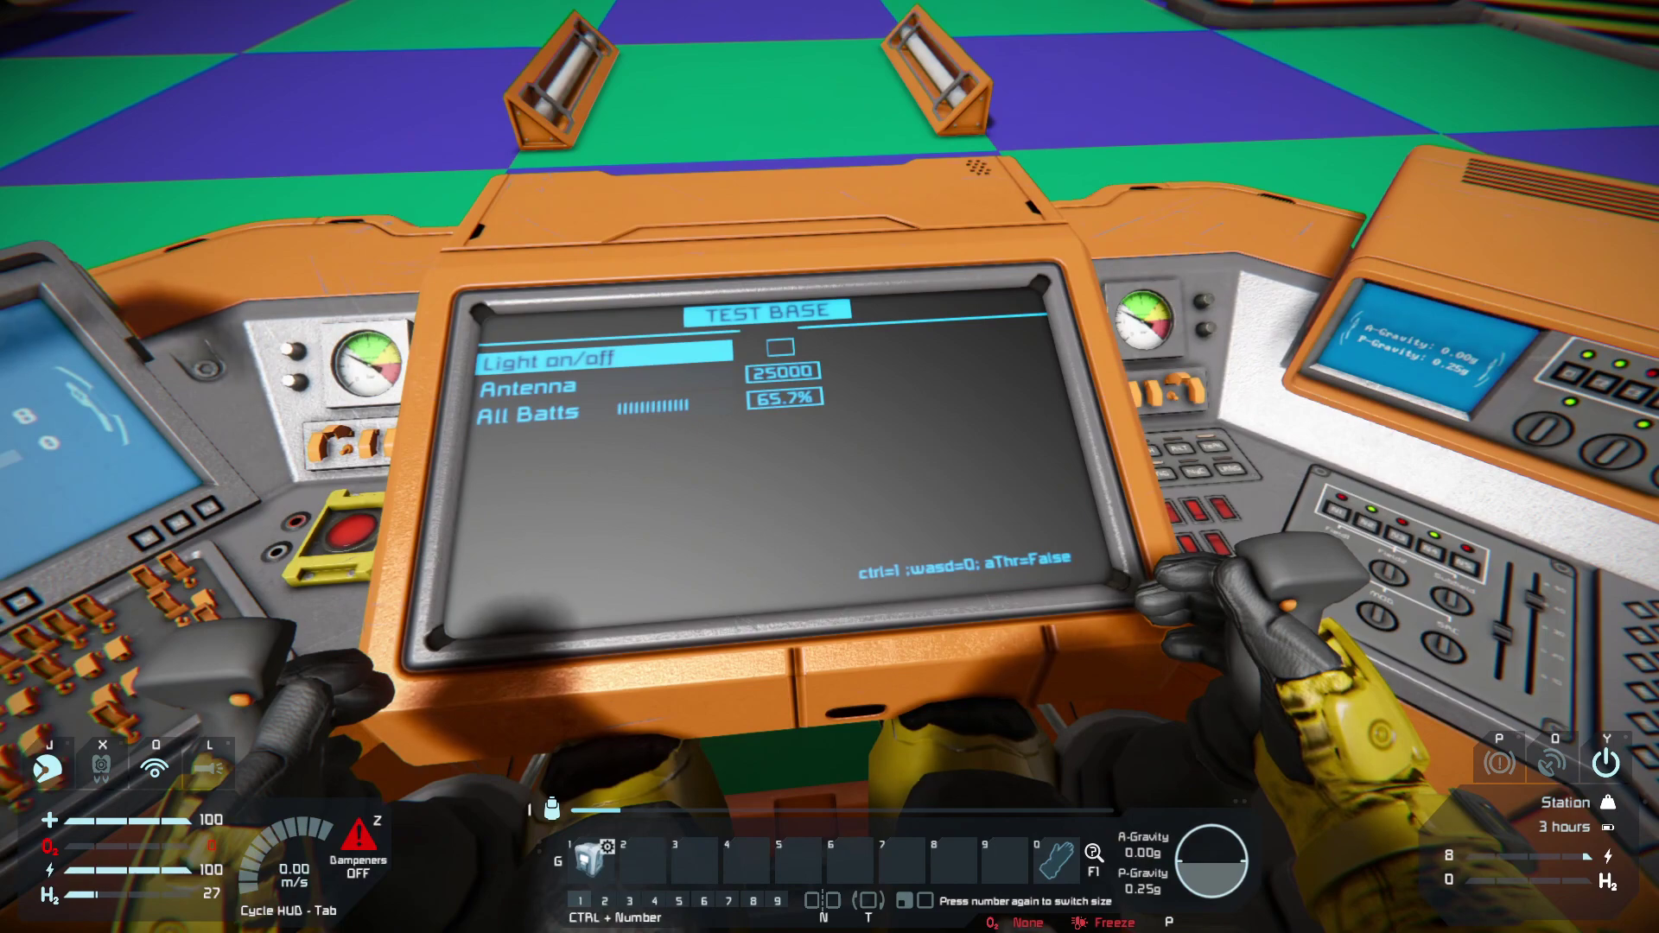
# Leave the seat and check the All Batts line in the programmable block's Custom Data.
pyautogui.press('f')
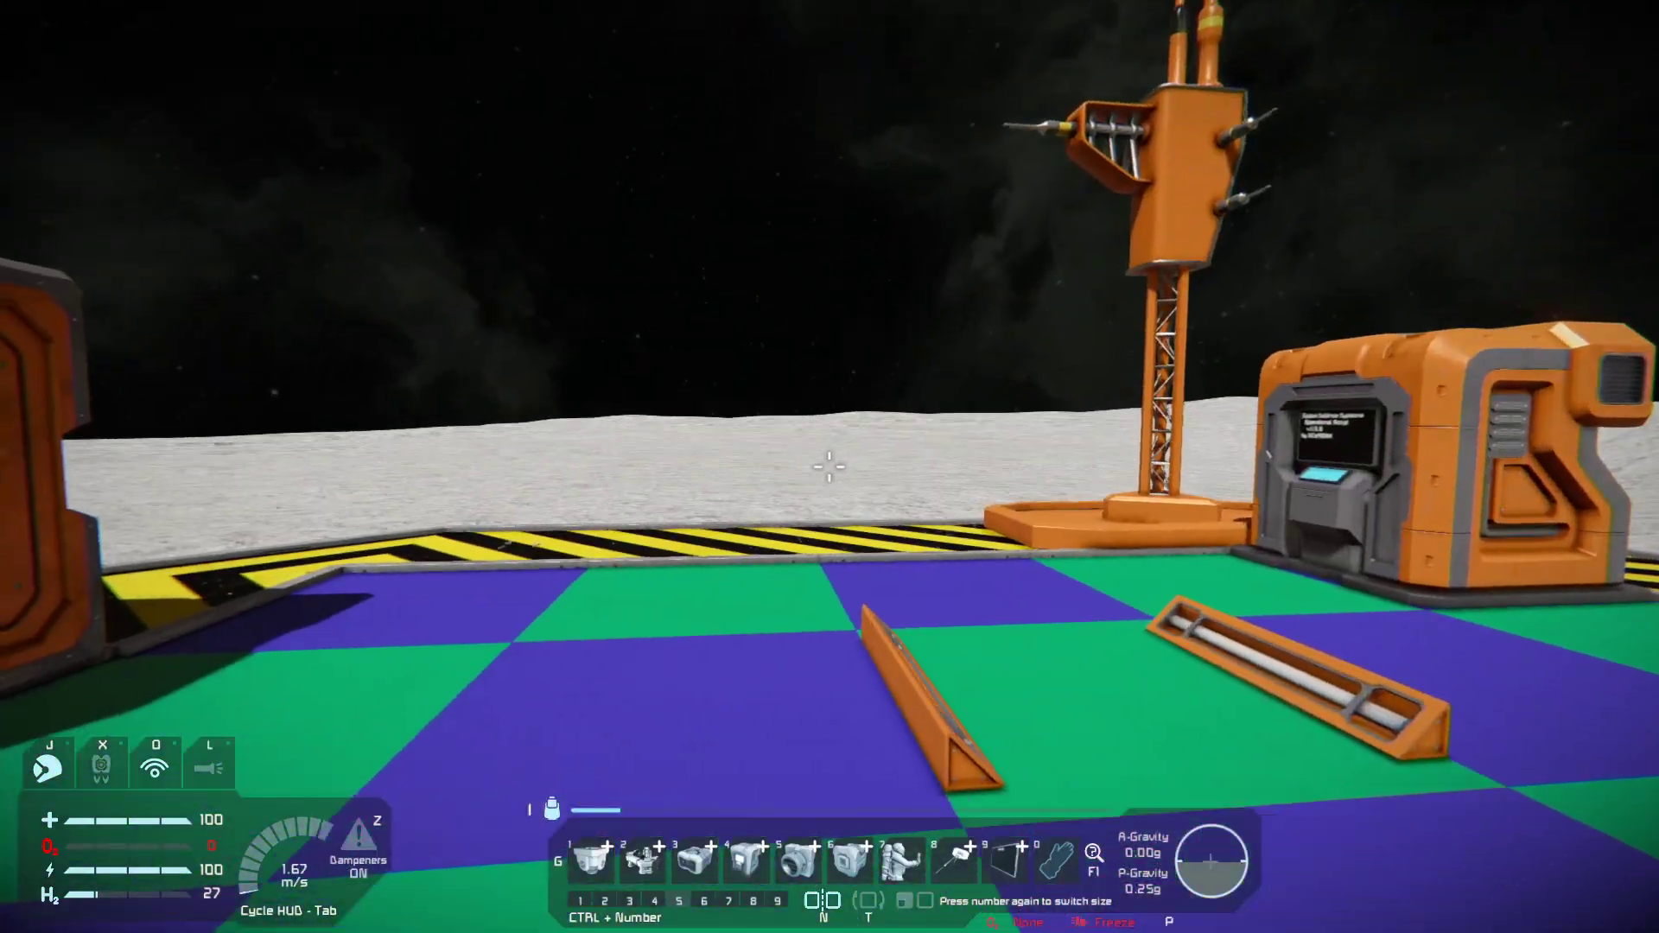
pyautogui.press('w')
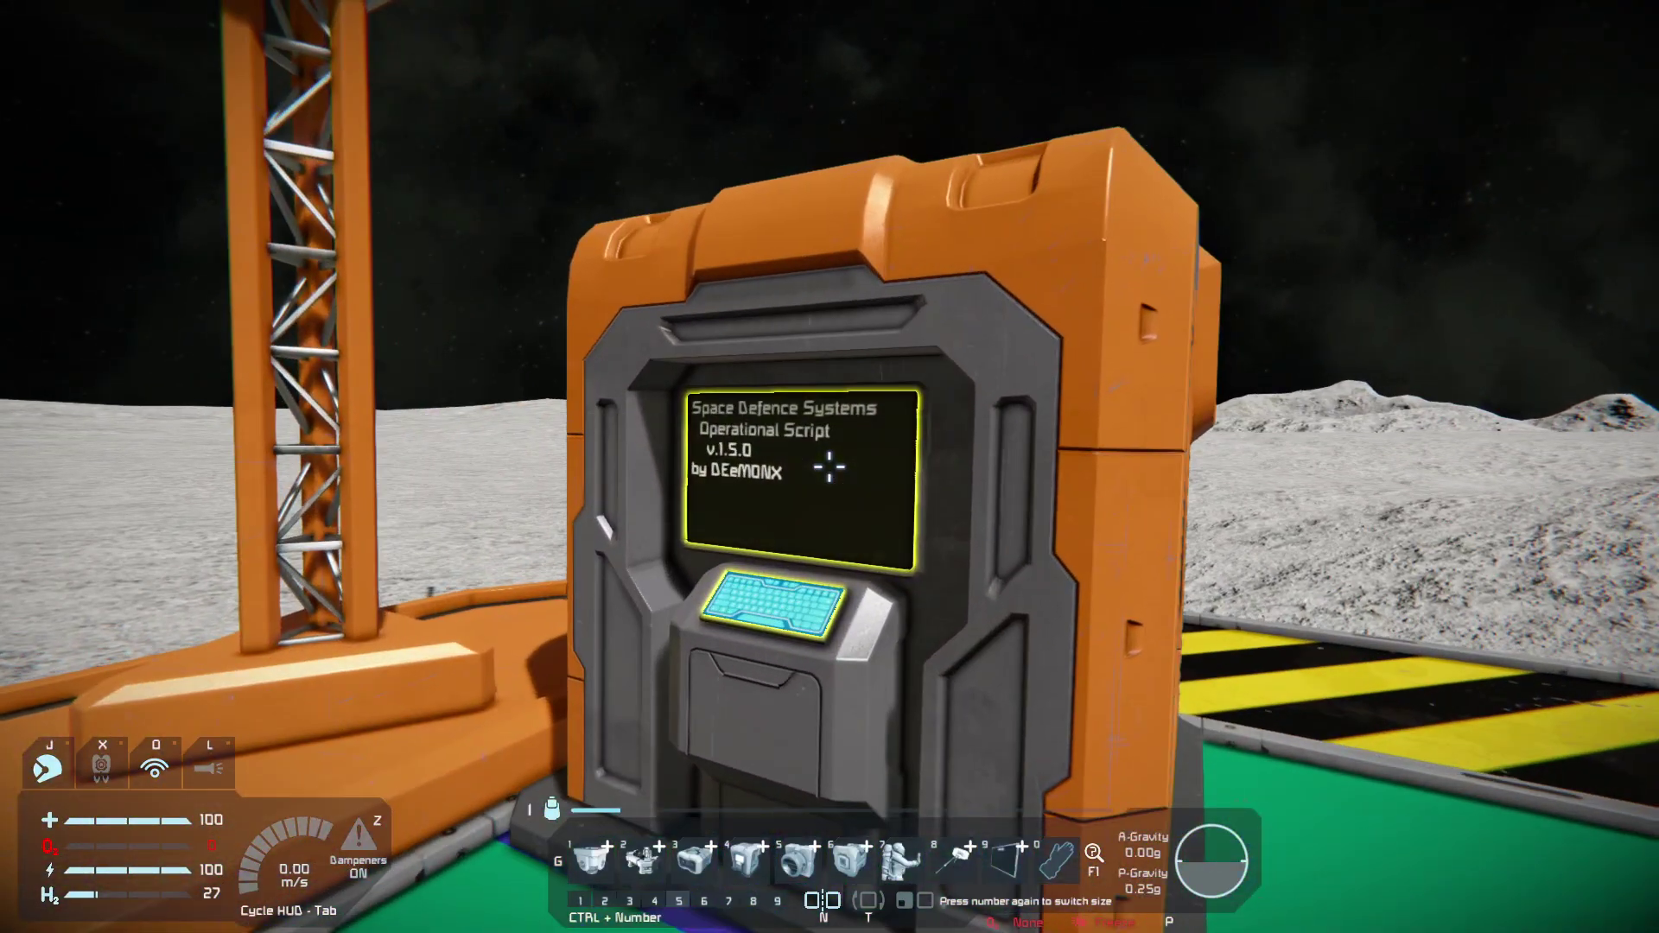
pyautogui.press('k')
pyautogui.scroll(-3, 838, 610)
pyautogui.scroll(2, 842, 610)
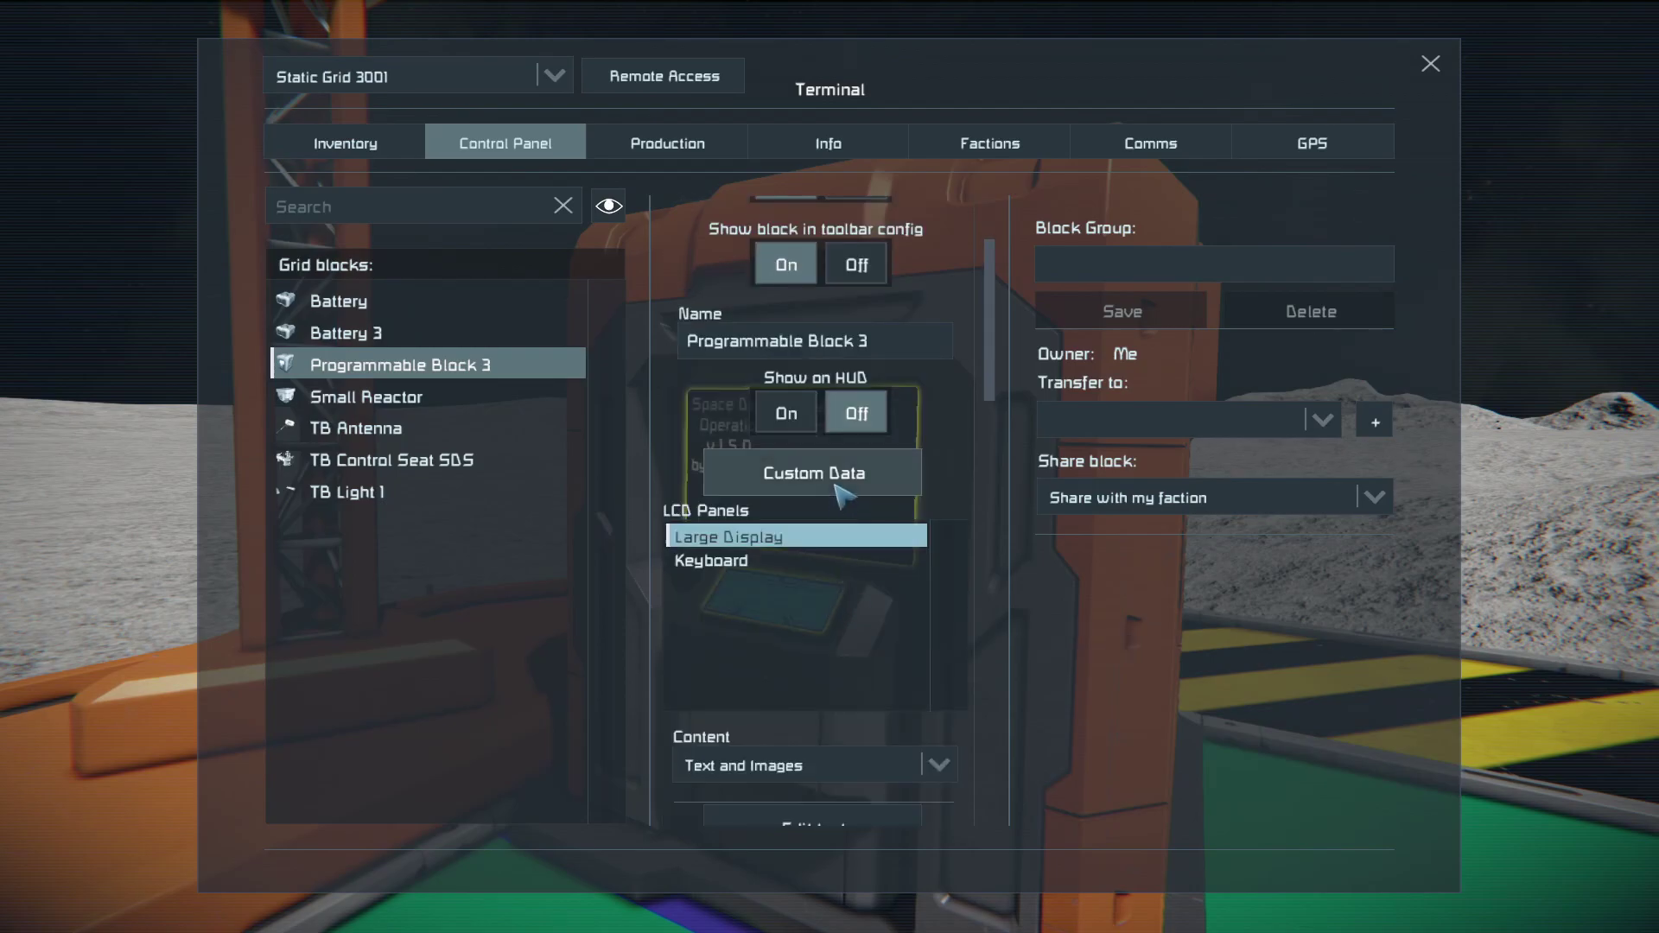
pyautogui.click(799, 475)
pyautogui.scroll(-5, 808, 488)
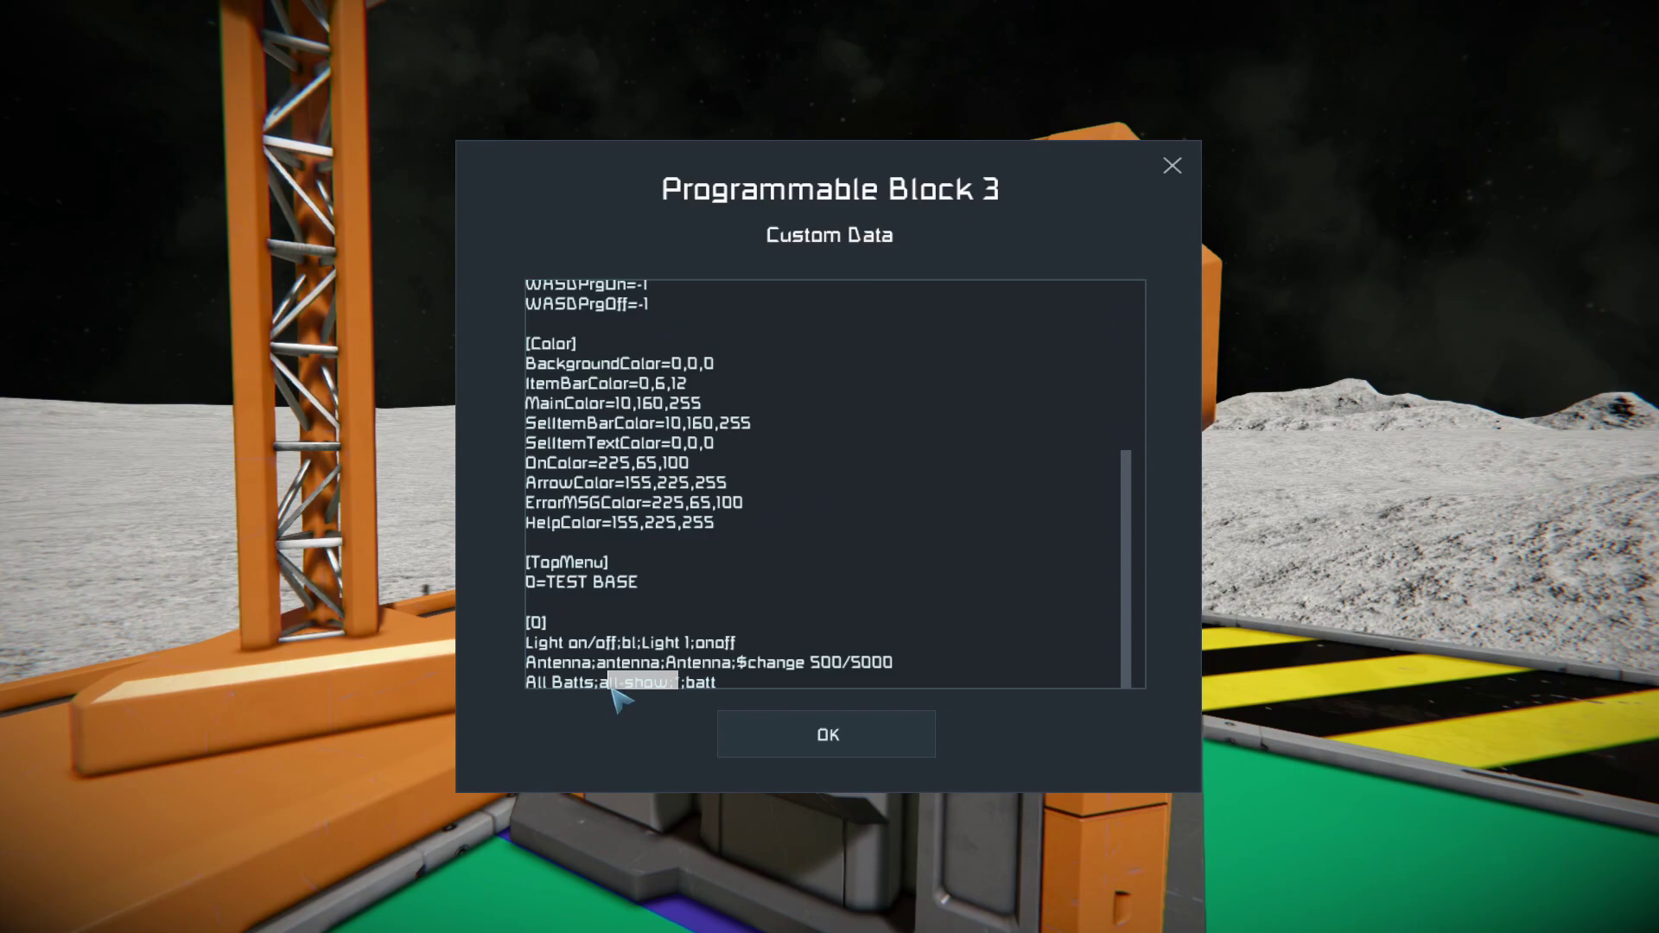
pyautogui.press('Escape')
pyautogui.press('Escape')
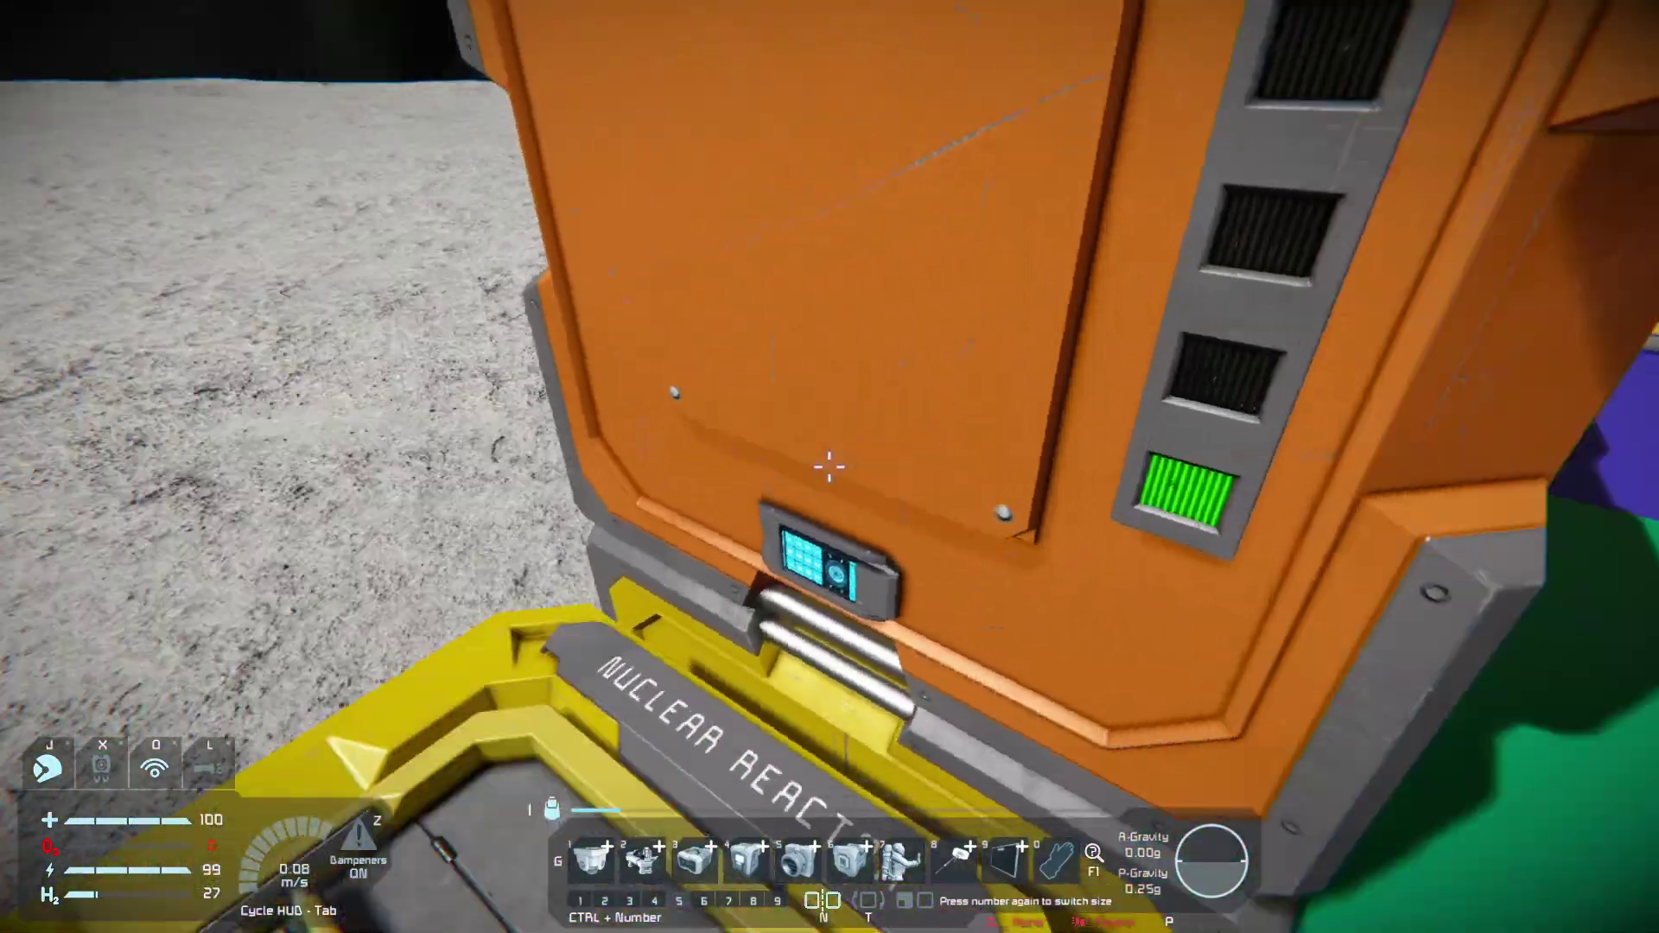
# Inspect the new Battery 3 in the terminal, comparing it with the original Battery.
pyautogui.press('k')
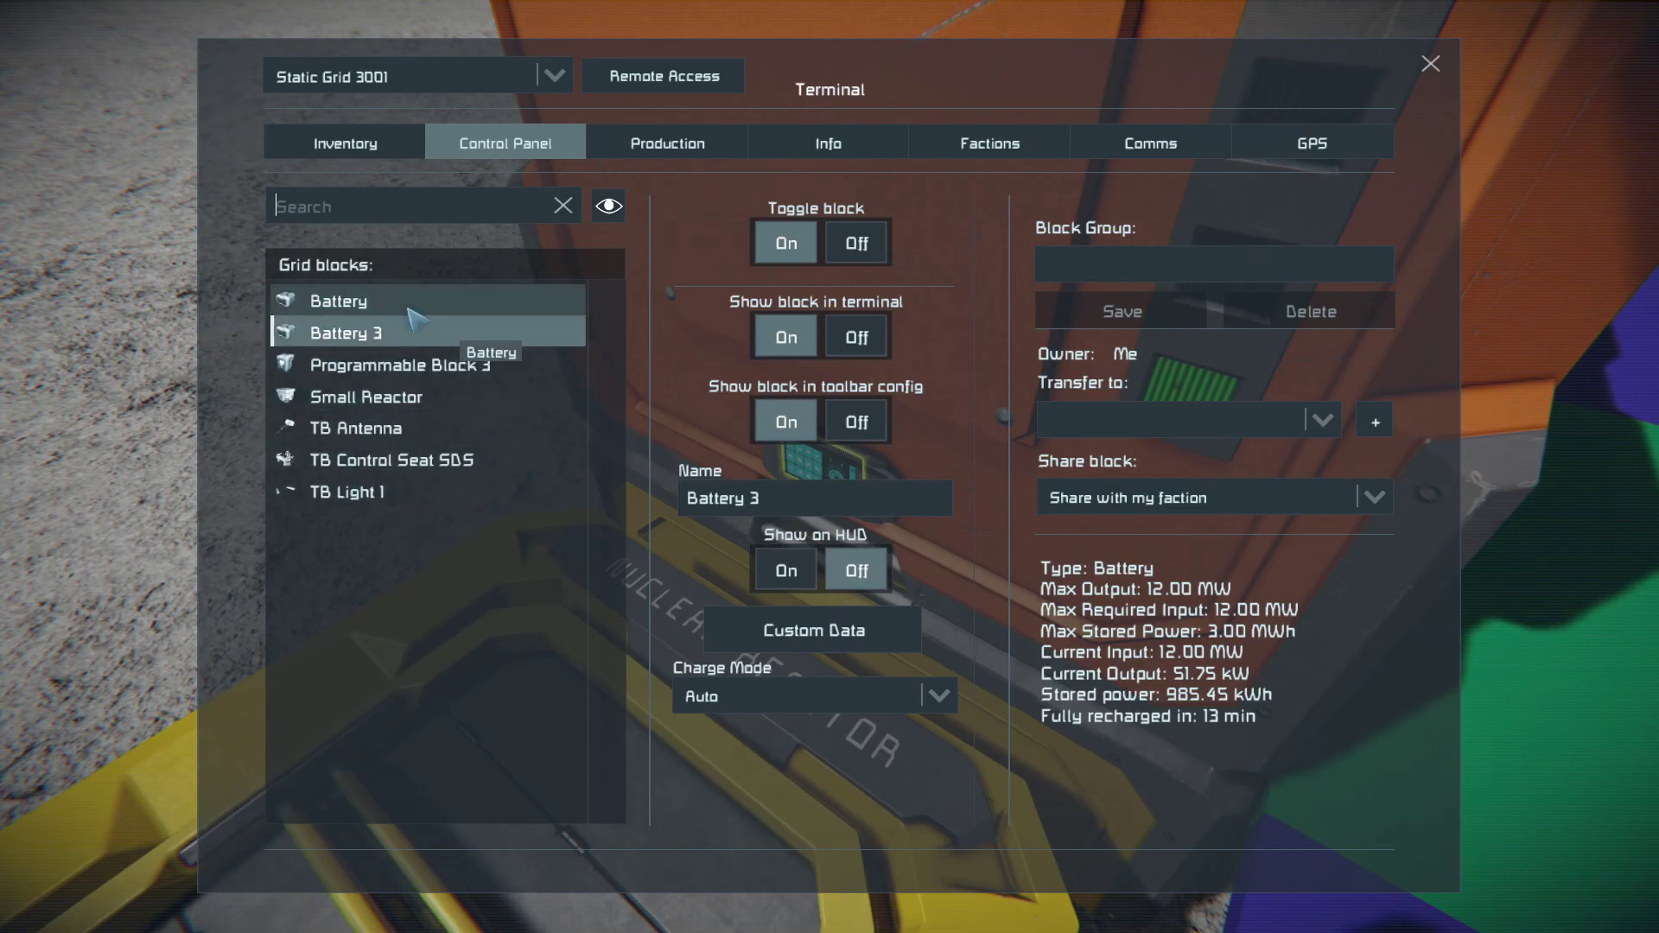
pyautogui.click(406, 304)
pyautogui.click(388, 332)
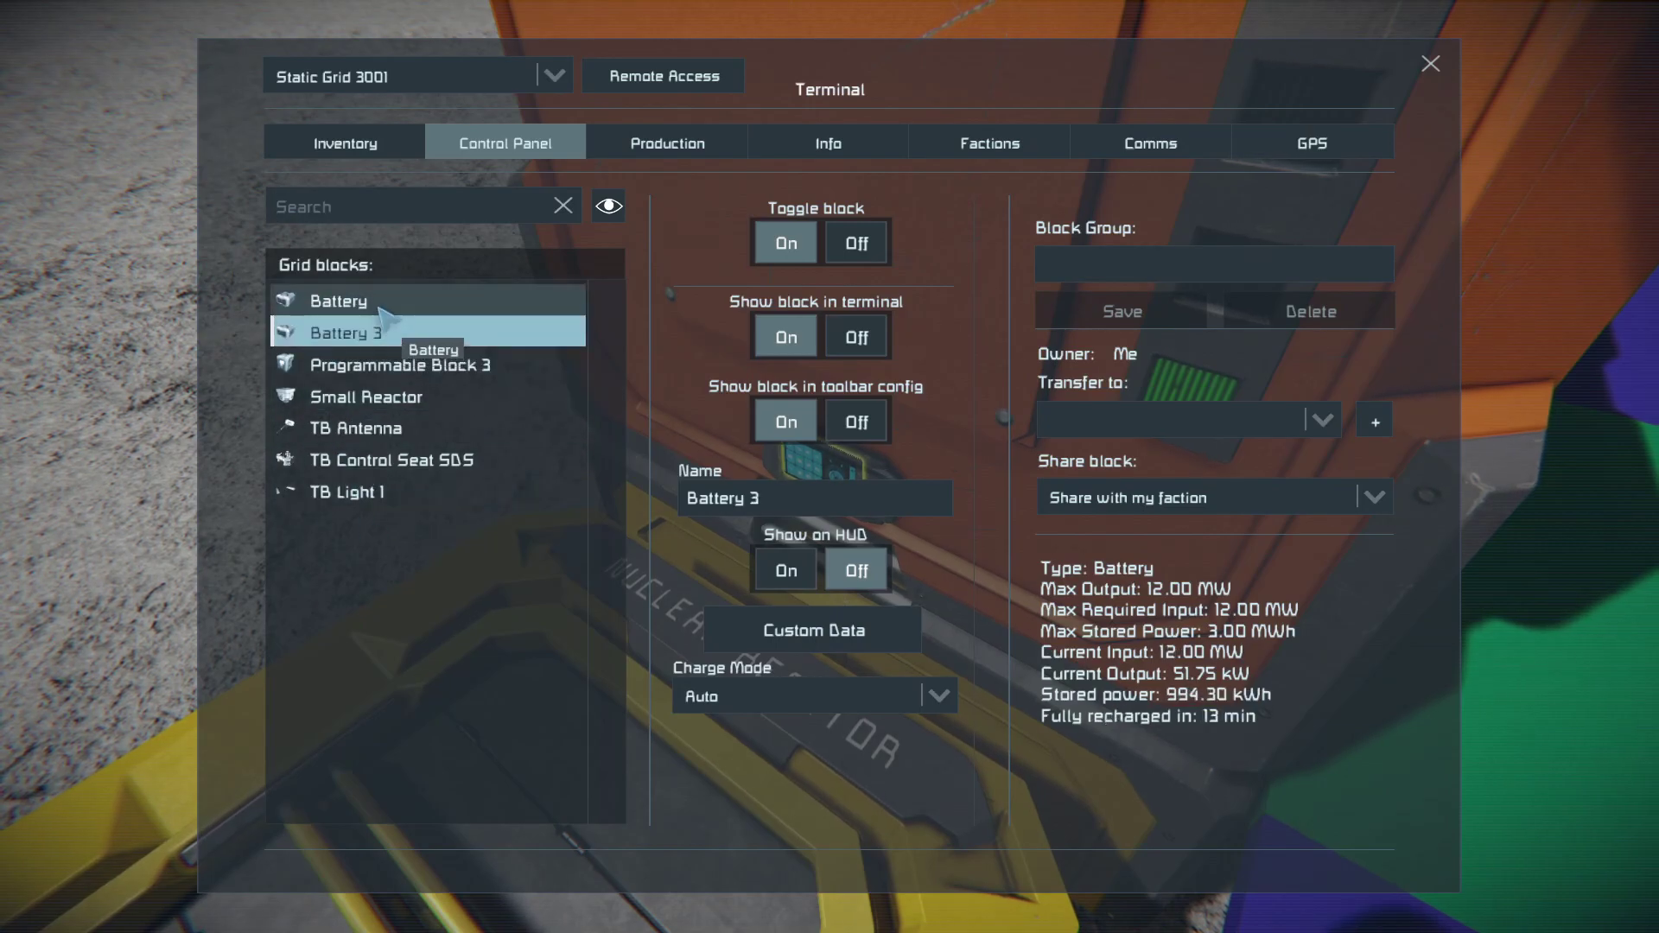
pyautogui.click(380, 311)
pyautogui.click(432, 334)
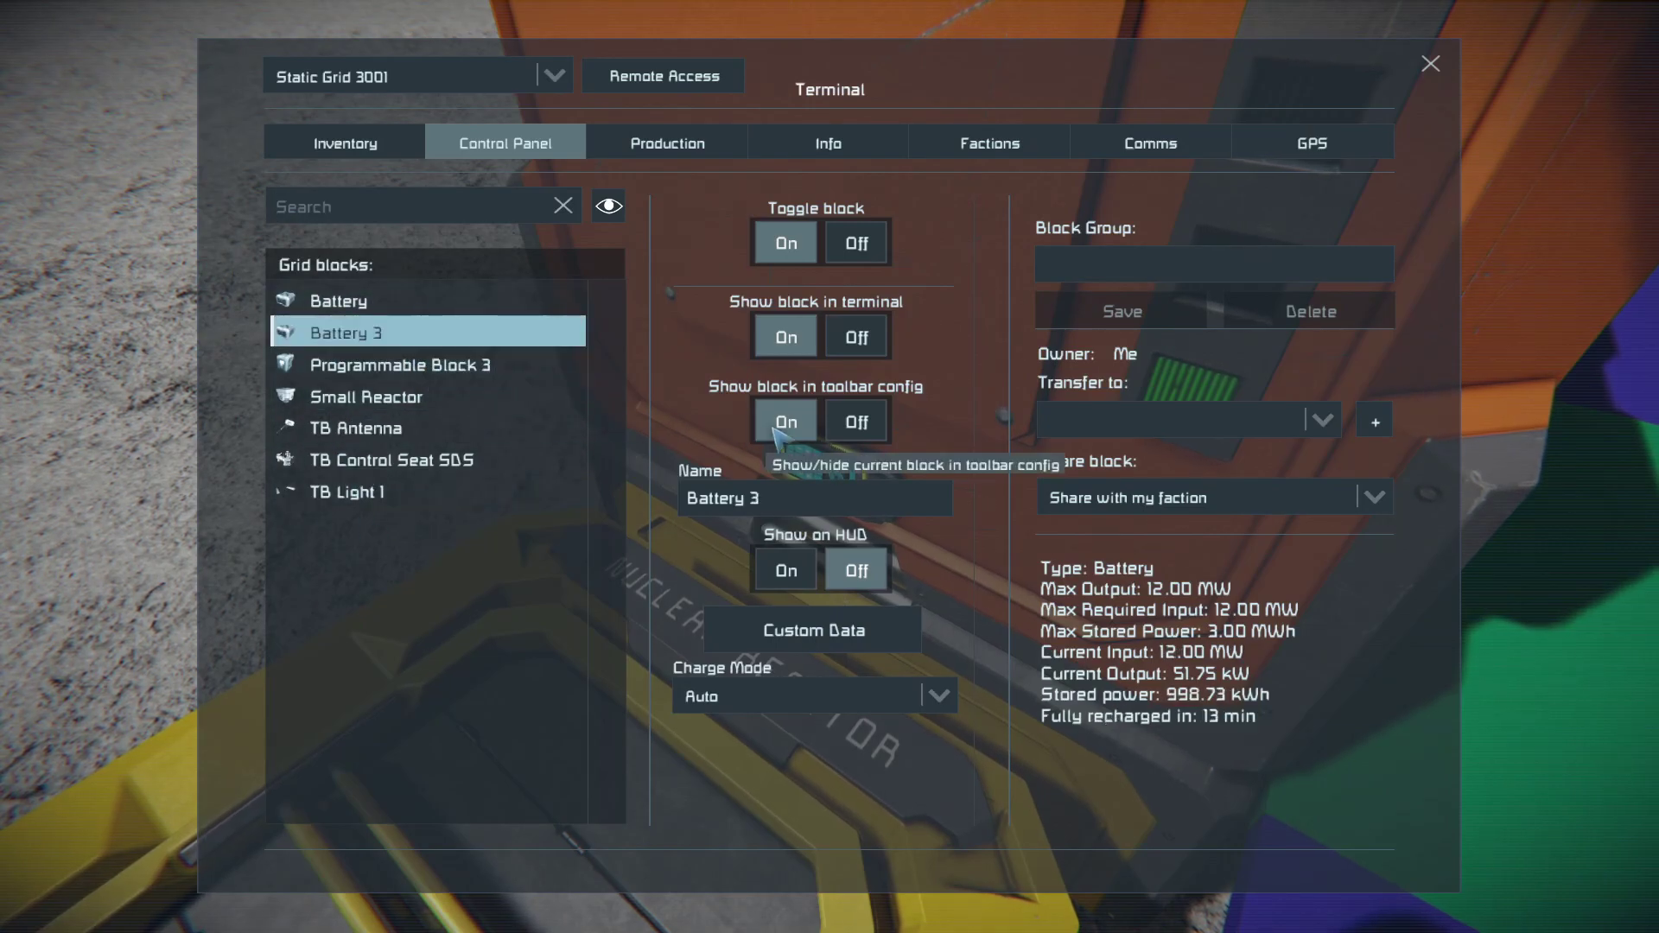
pyautogui.press('Escape')
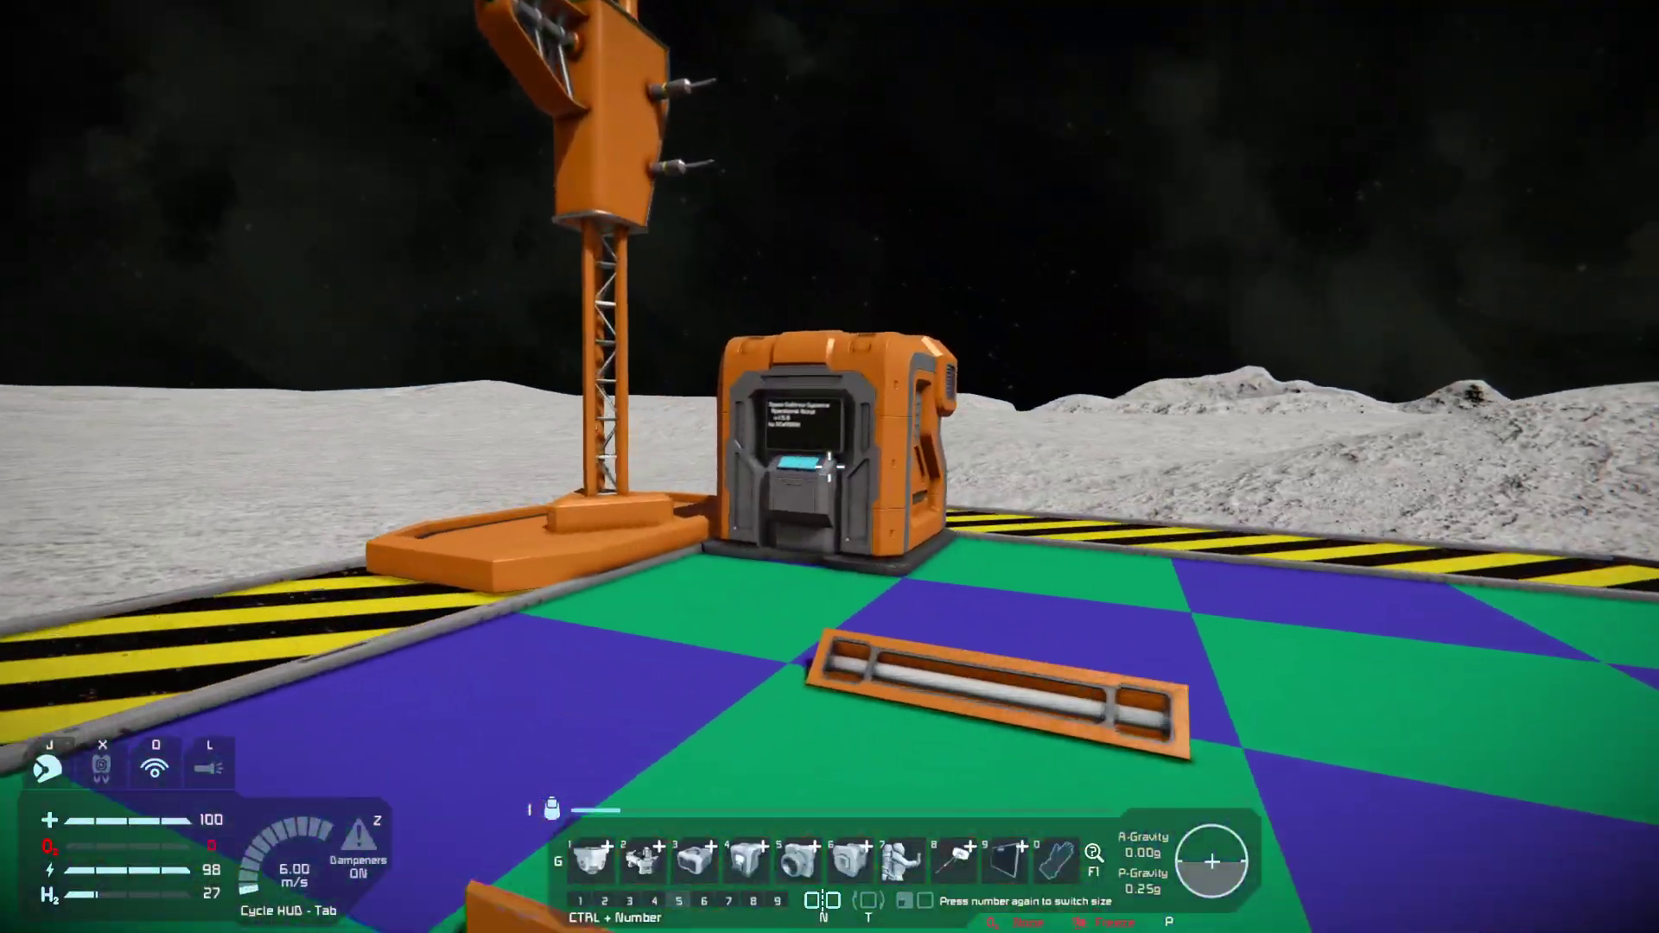
# Add 'Battery 3;bl;BAttery 3;onoff' below All Batts in Programmable Block 3's Custom Data, then recompile.
pyautogui.press('w')
pyautogui.press('f')
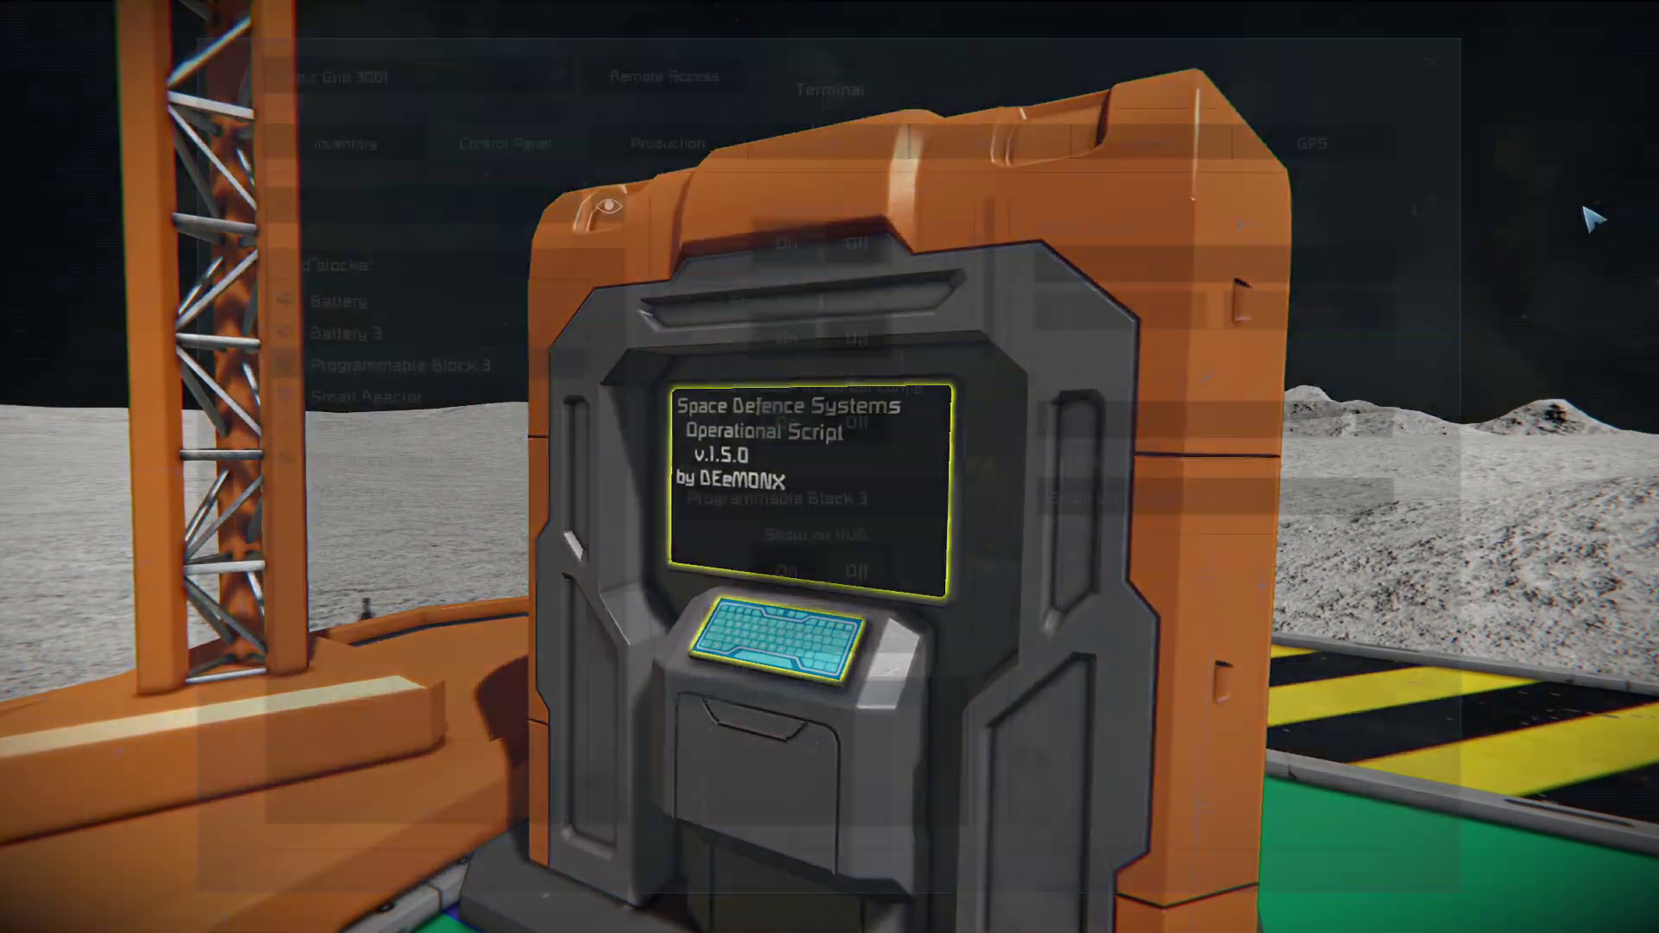
pyautogui.click(881, 629)
pyautogui.scroll(-5, 804, 656)
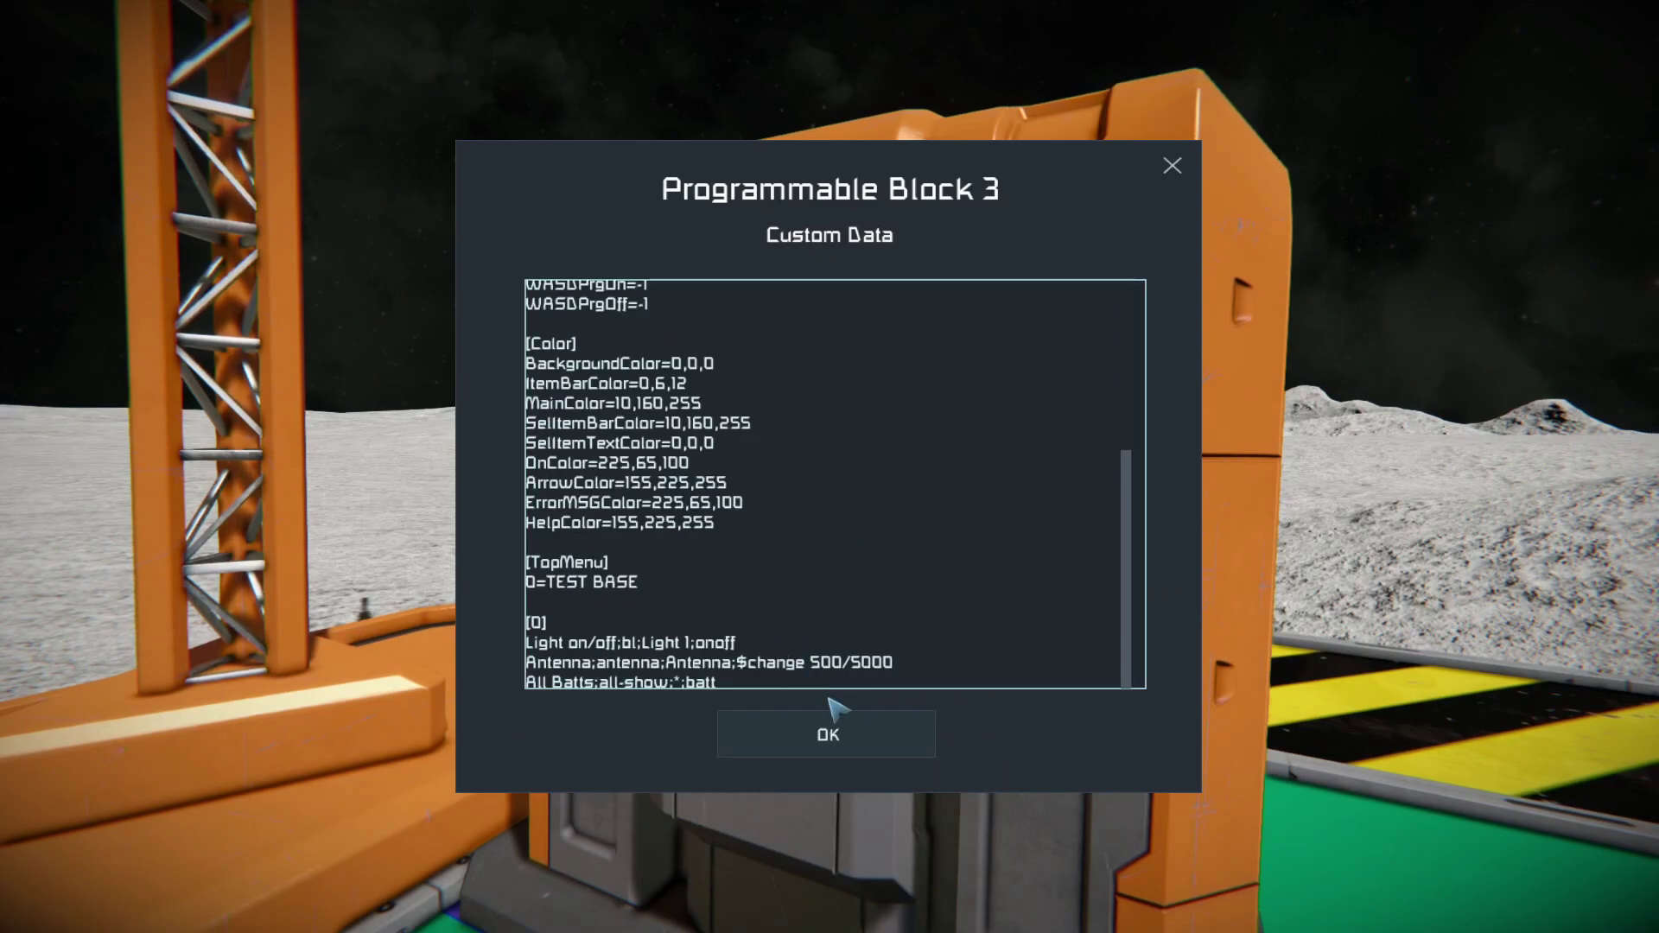
pyautogui.click(772, 685)
pyautogui.press('Return')
pyautogui.write('Battery 3')
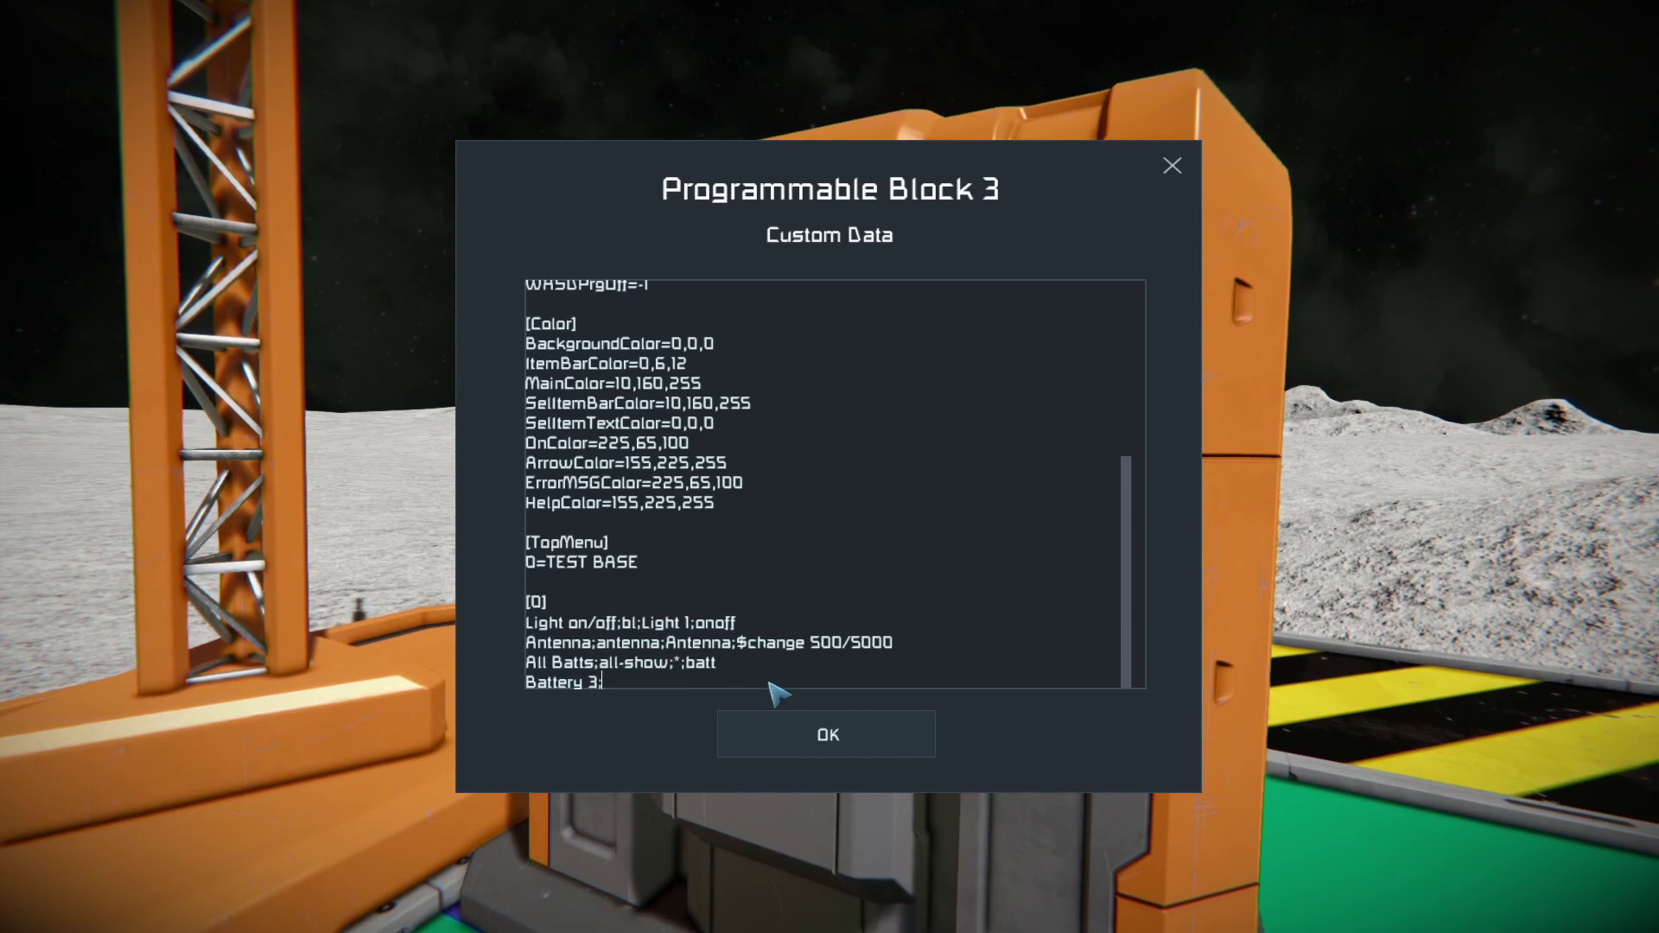
pyautogui.write('l;BAttery 3;onoff')
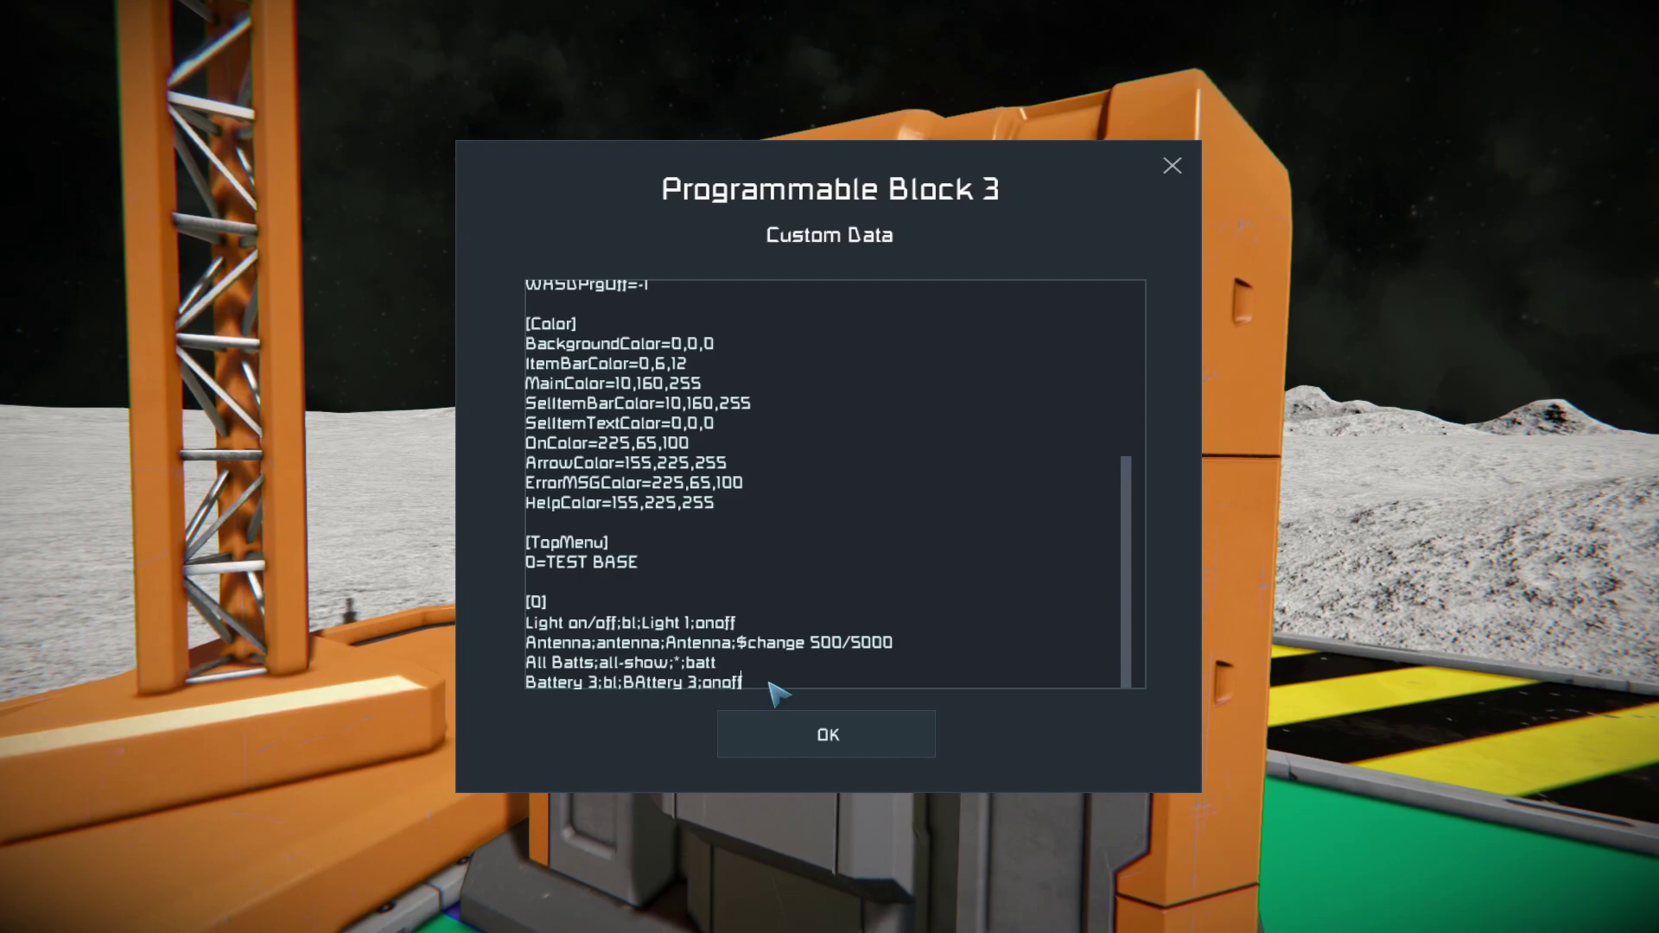
pyautogui.click(786, 732)
pyautogui.scroll(-5, 829, 777)
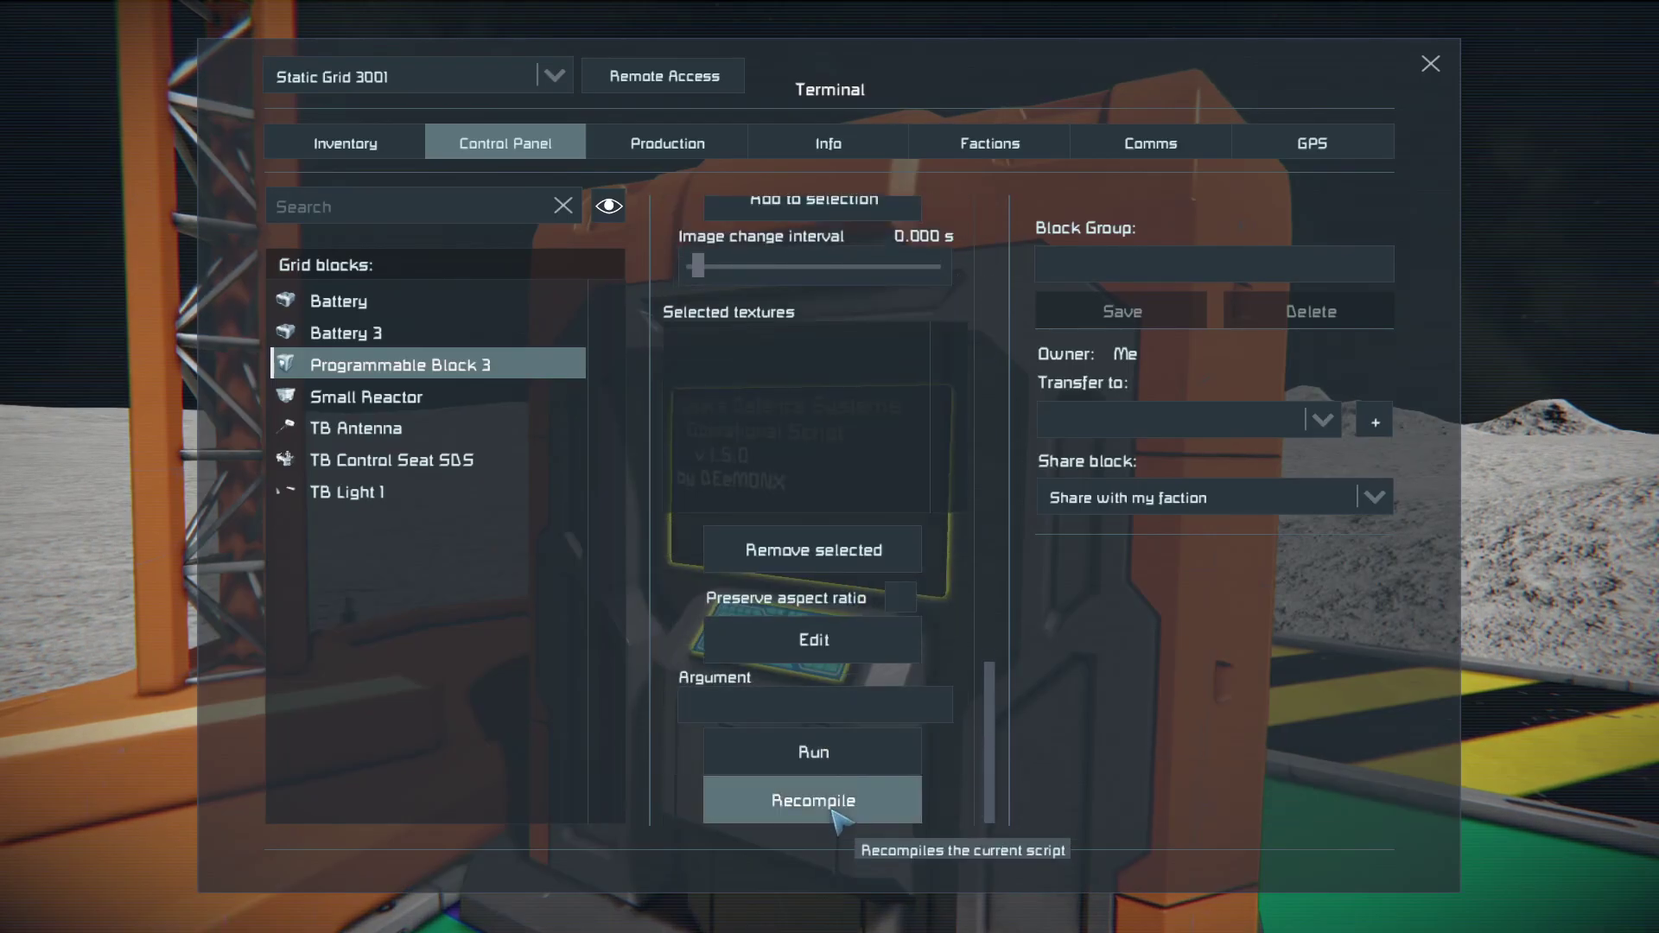
pyautogui.click(915, 800)
# In the cockpit, select Battery 3 on TEST BASE, which shows Error Finding Block: TB BAttery 3.
pyautogui.press('Escape')
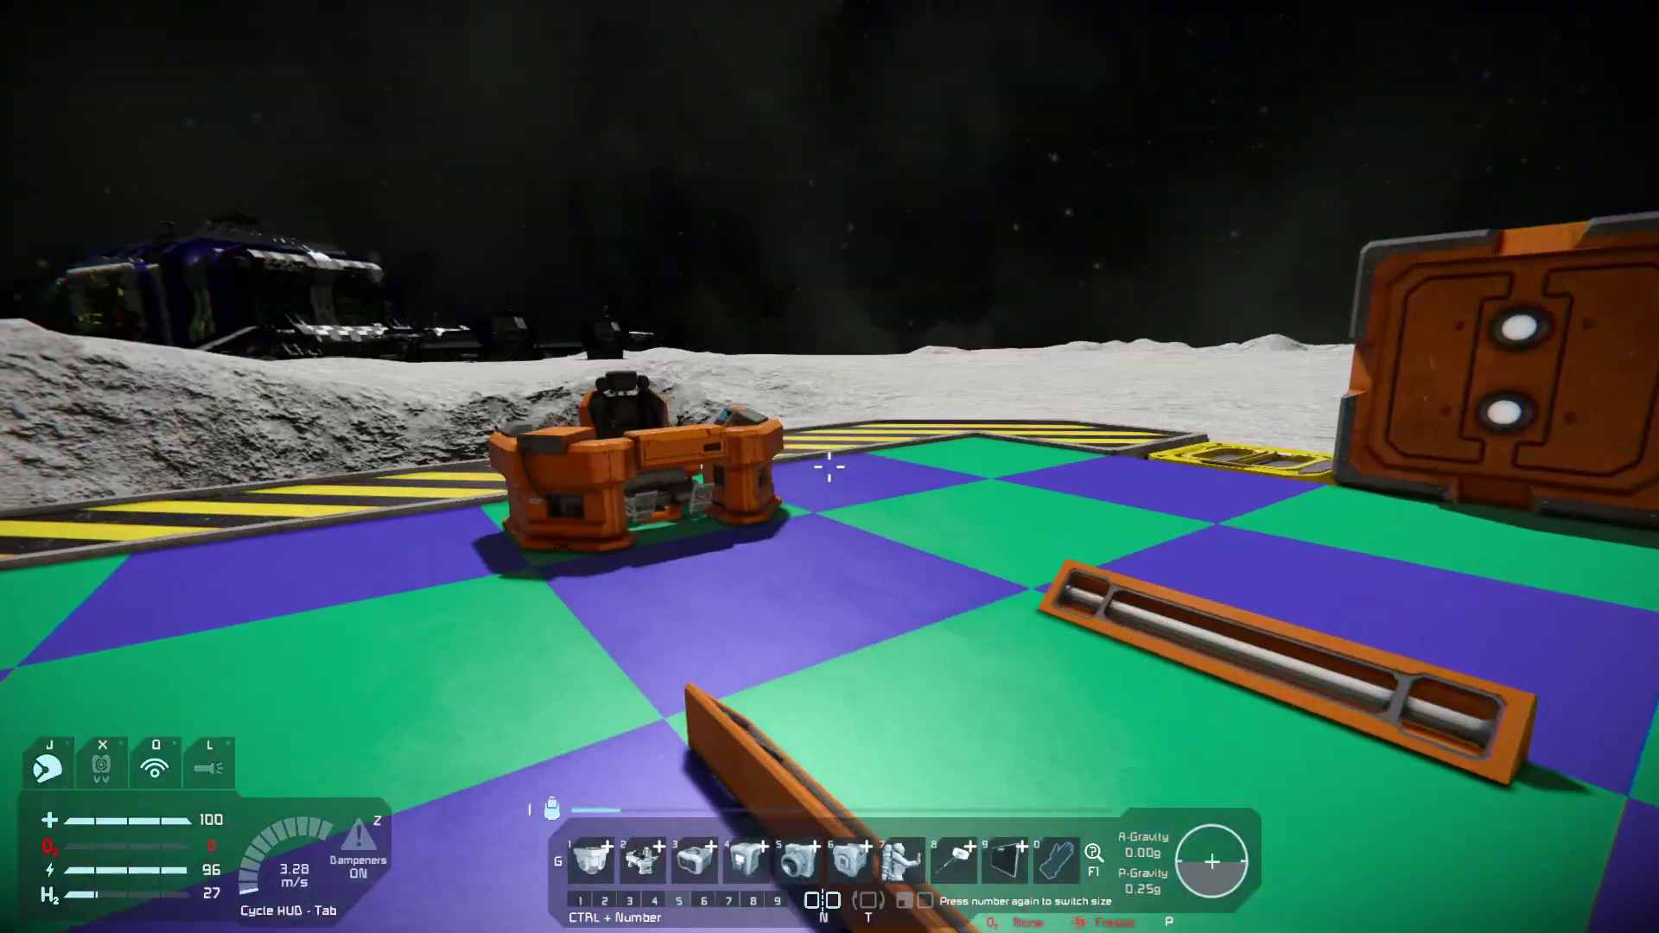
pyautogui.press('f')
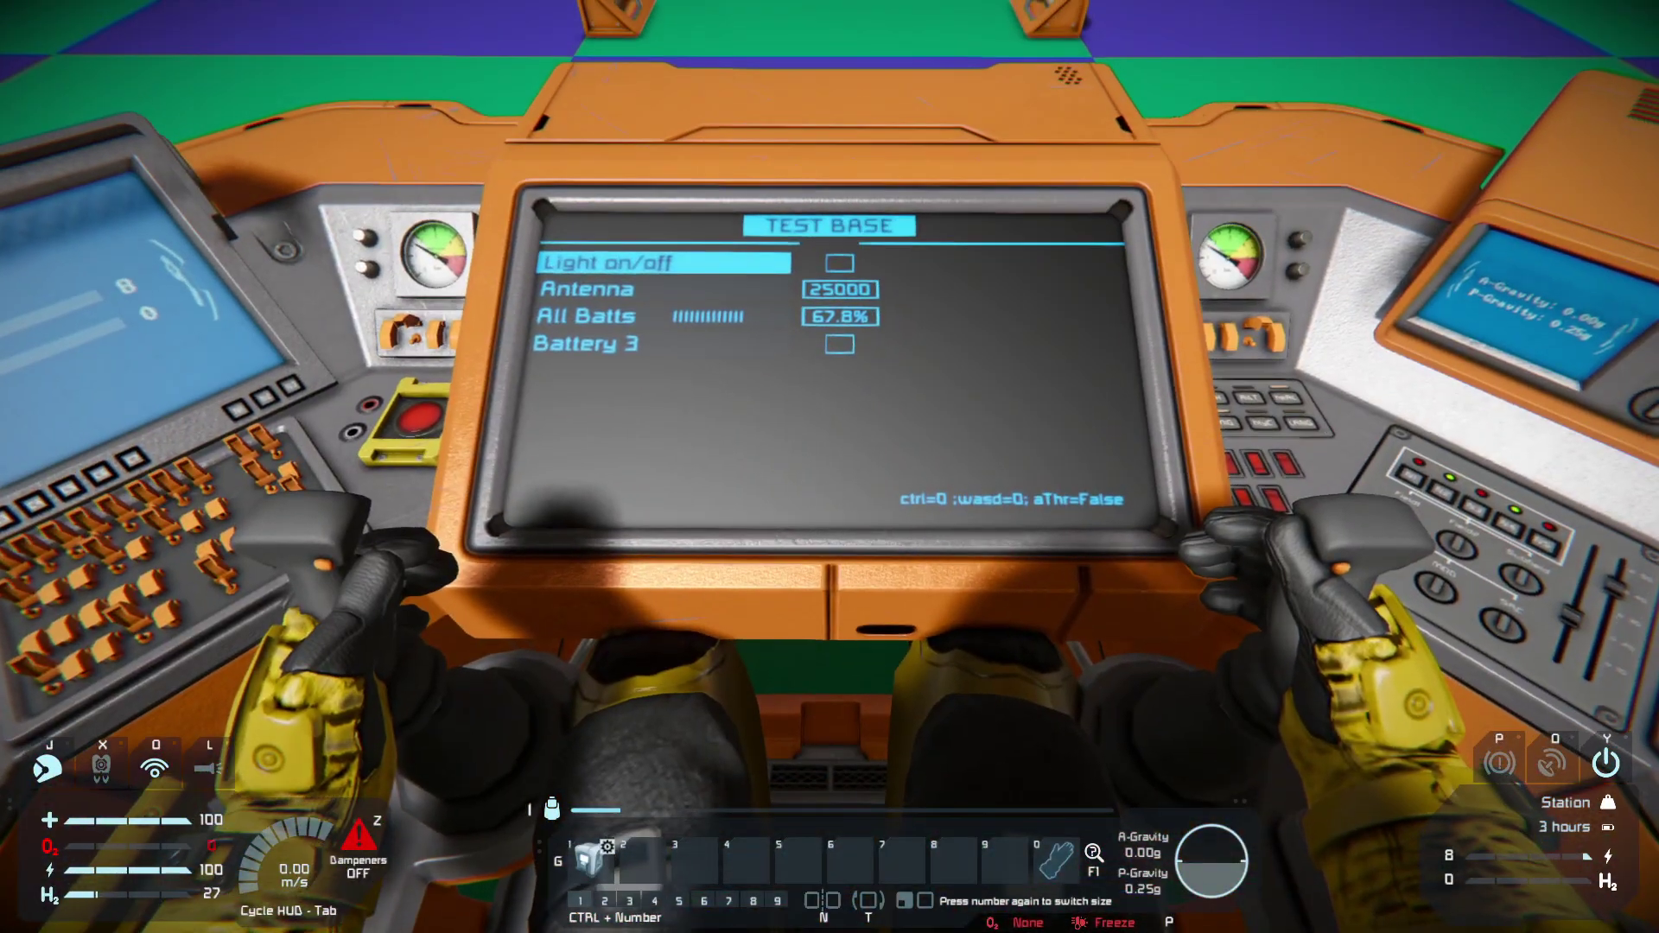
pyautogui.press('s')
pyautogui.press('s')
pyautogui.press('s')
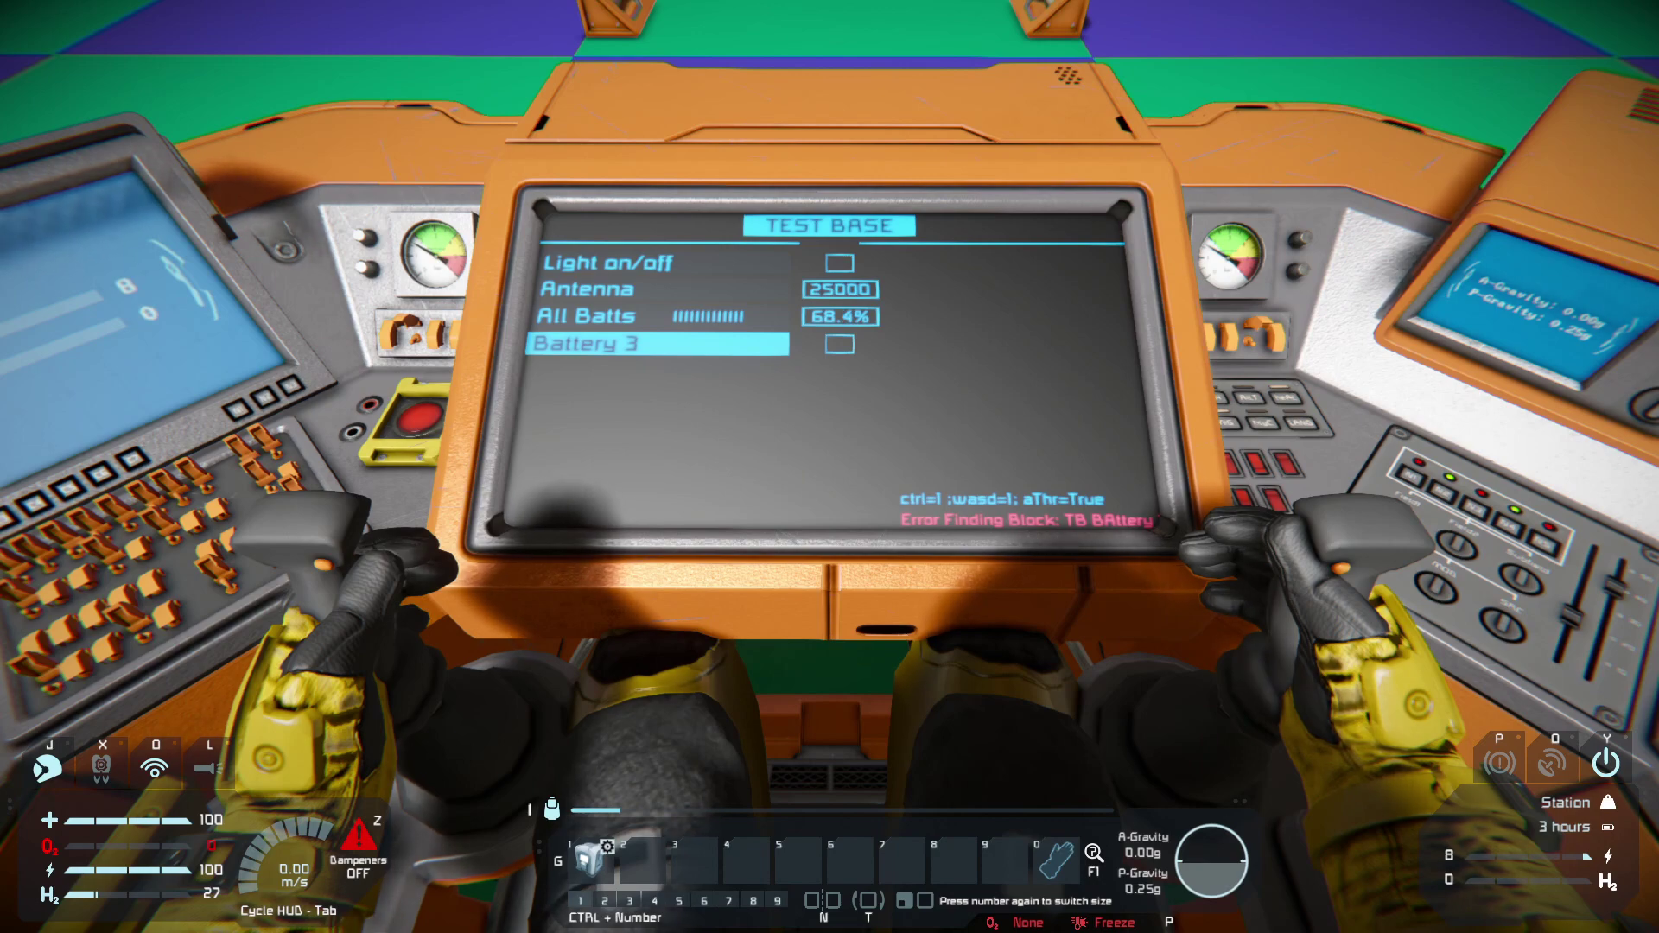
pyautogui.press('f')
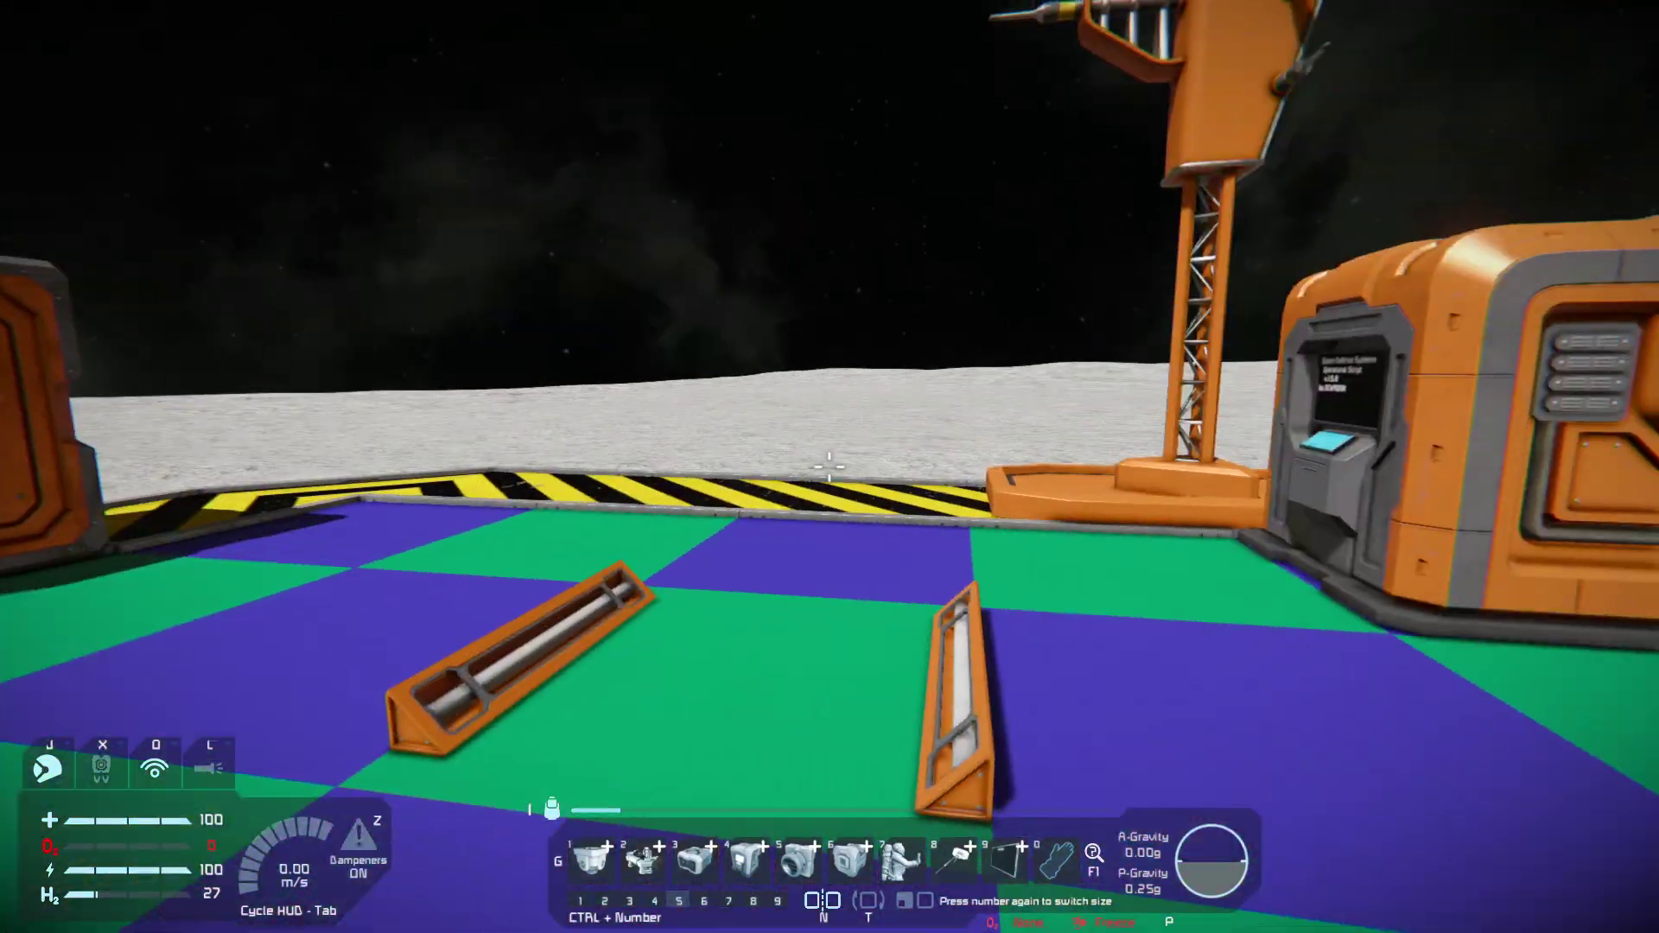
# Correct 'BAttery' to 'Battery' in Programmable Block 3's Custom Data menu line.
pyautogui.press('f')
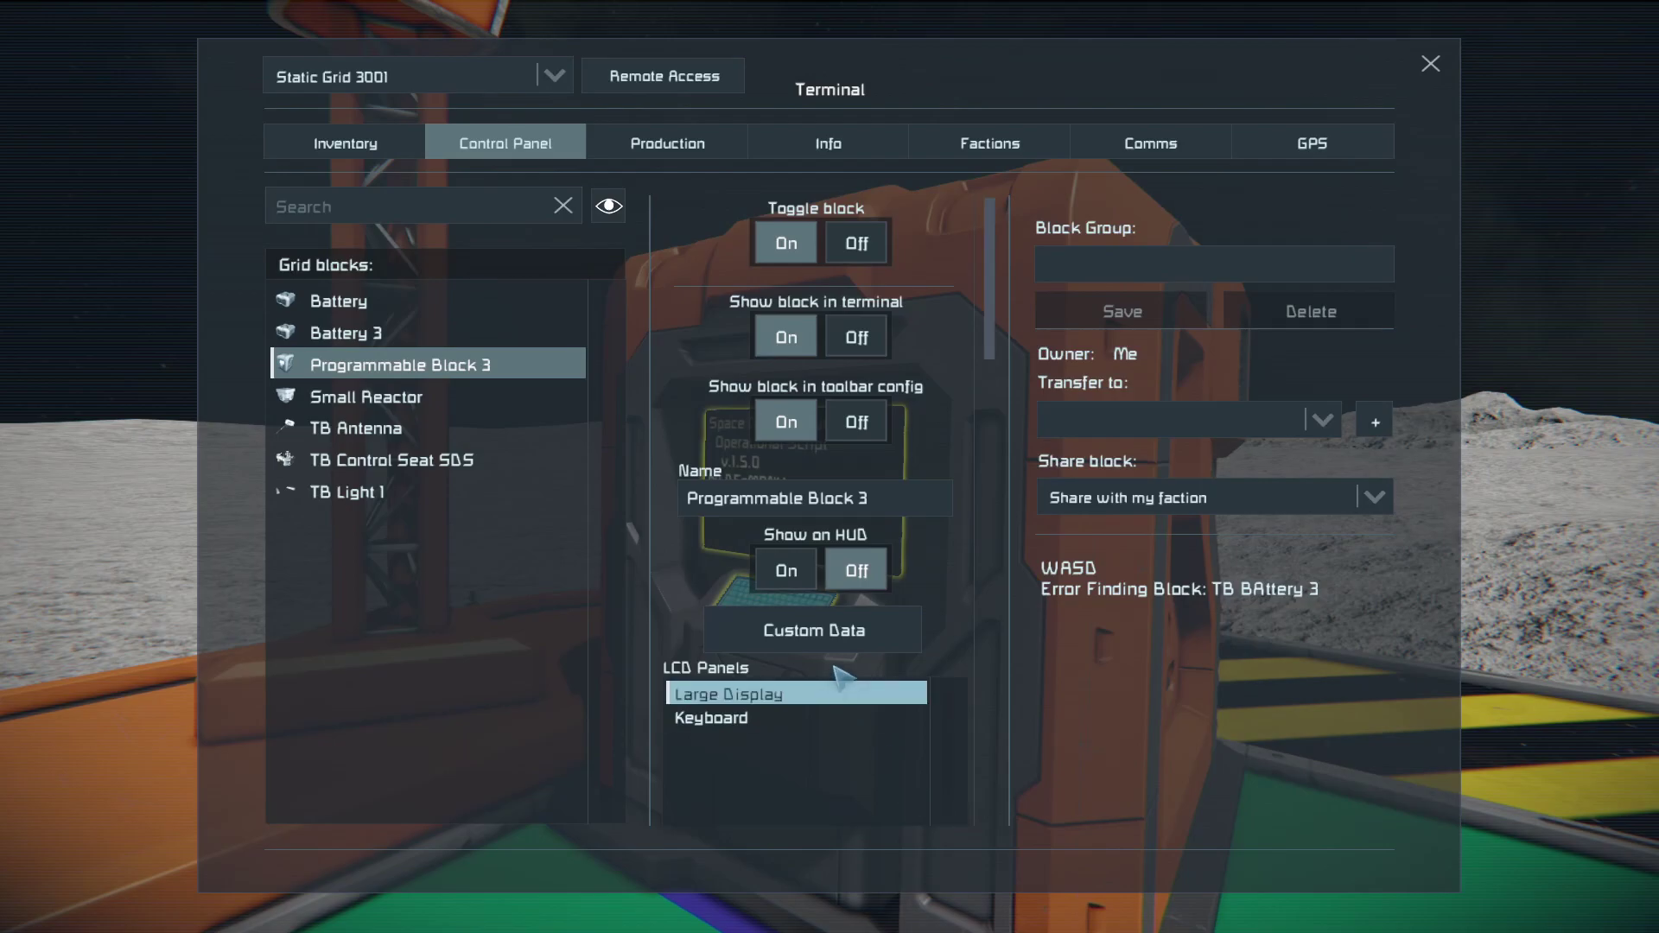
pyautogui.click(829, 635)
pyautogui.scroll(-5, 796, 548)
pyautogui.click(646, 683)
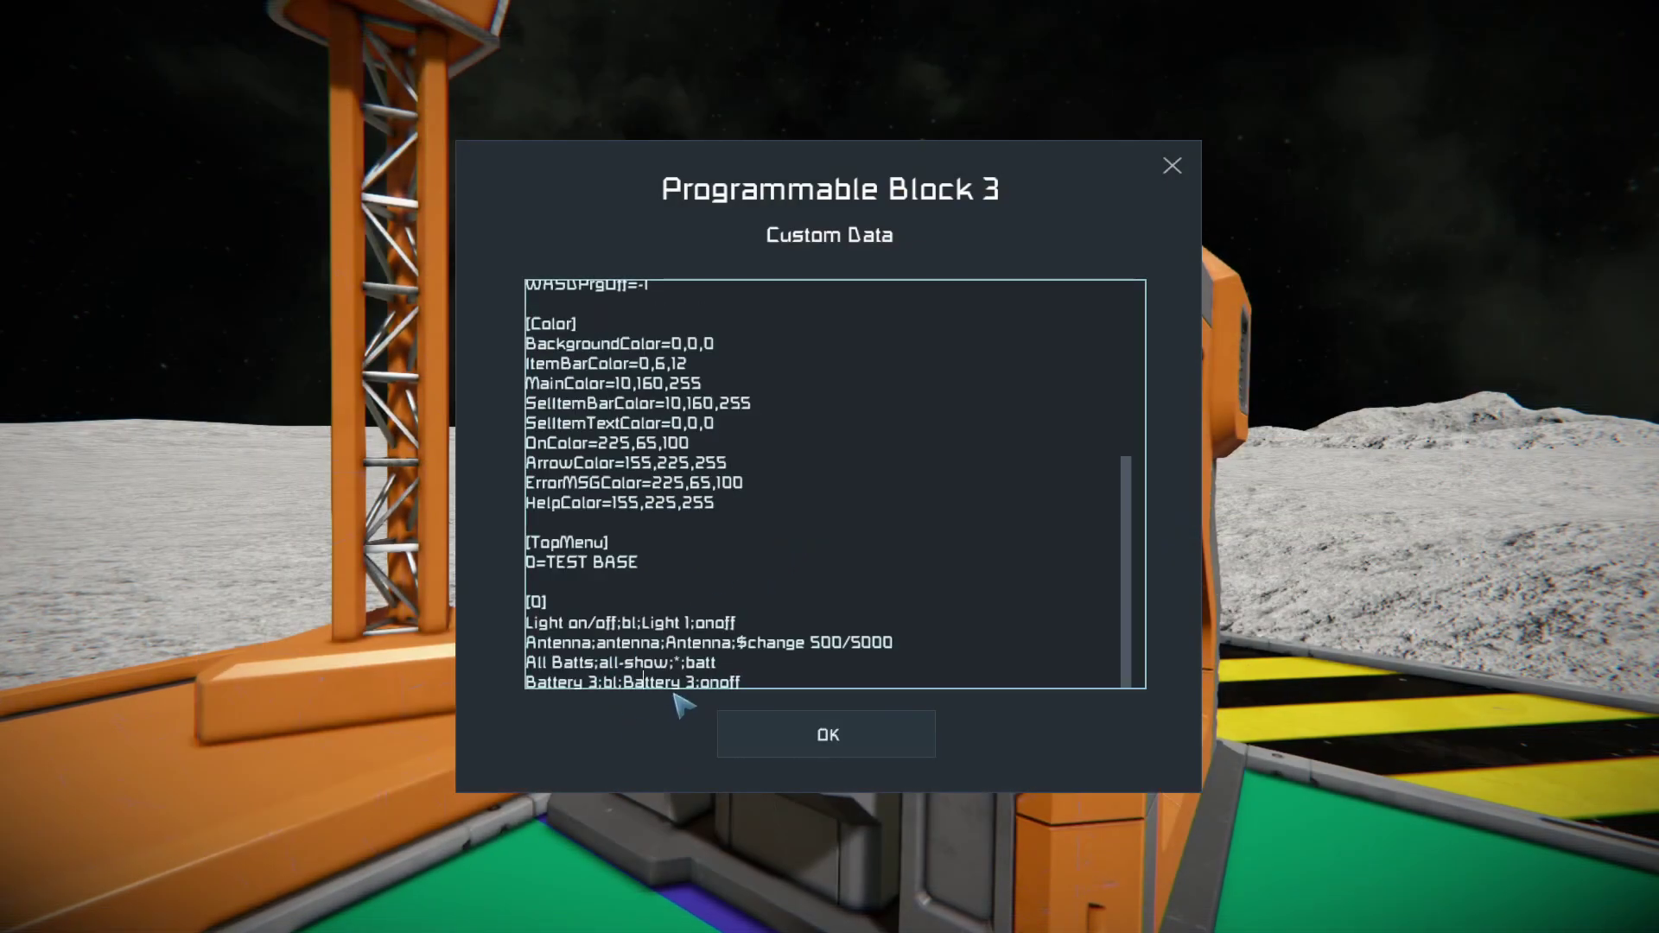
pyautogui.click(765, 738)
pyautogui.press('Escape')
# Rename the new battery block to TB Battery 3.
pyautogui.press('w')
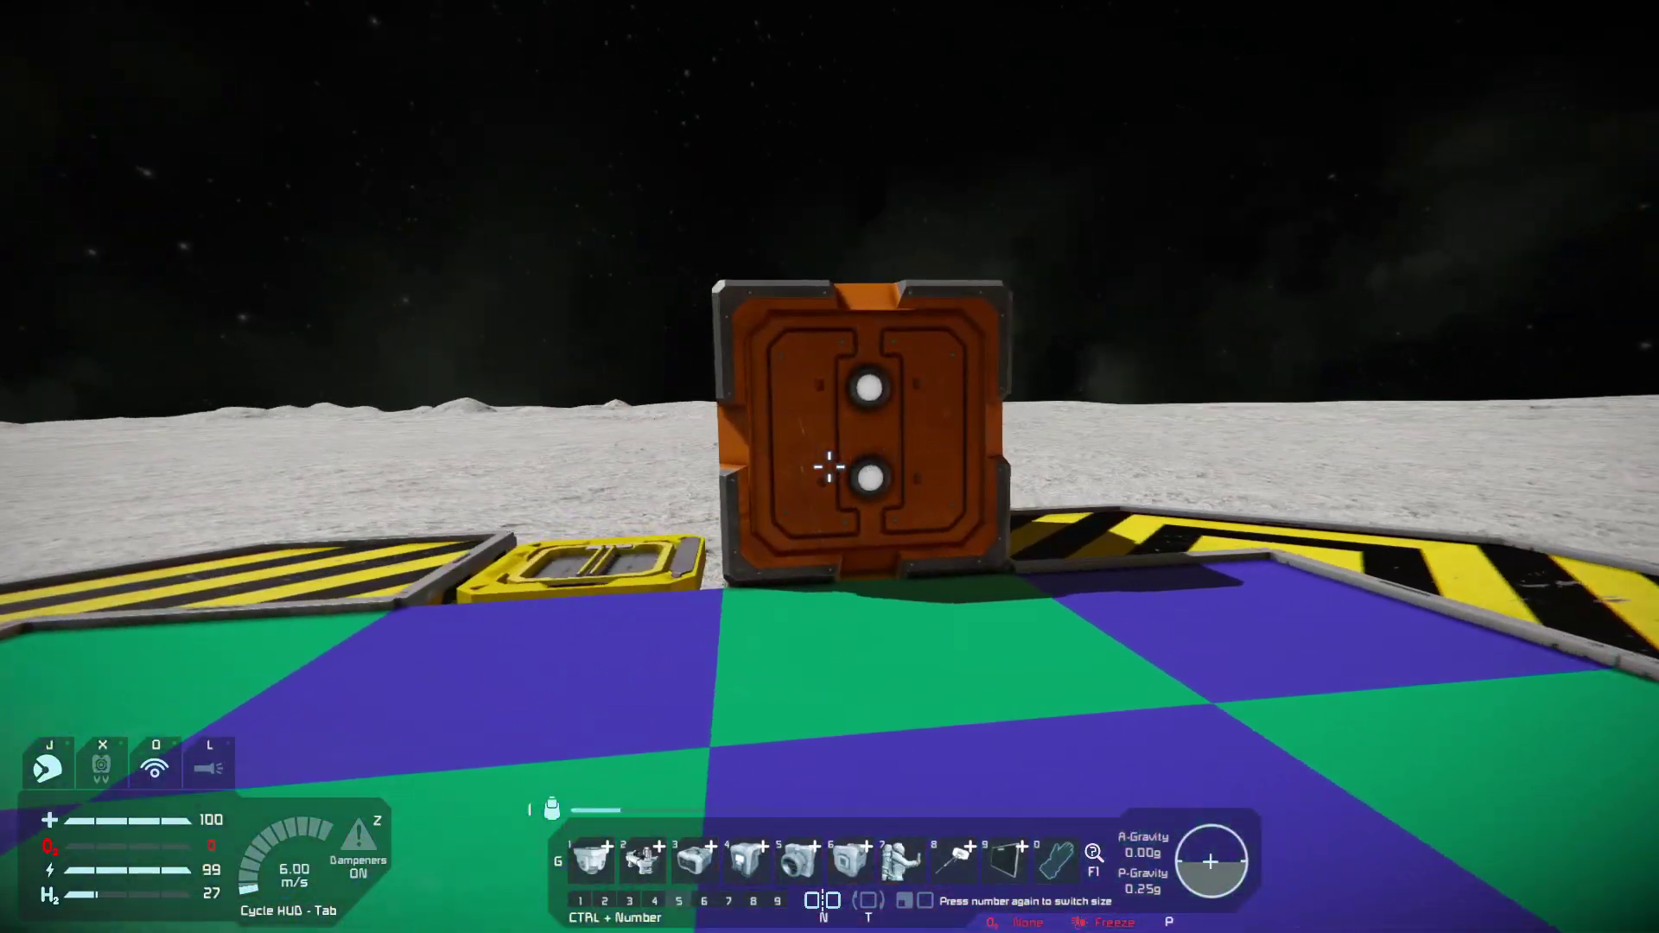
pyautogui.press('f')
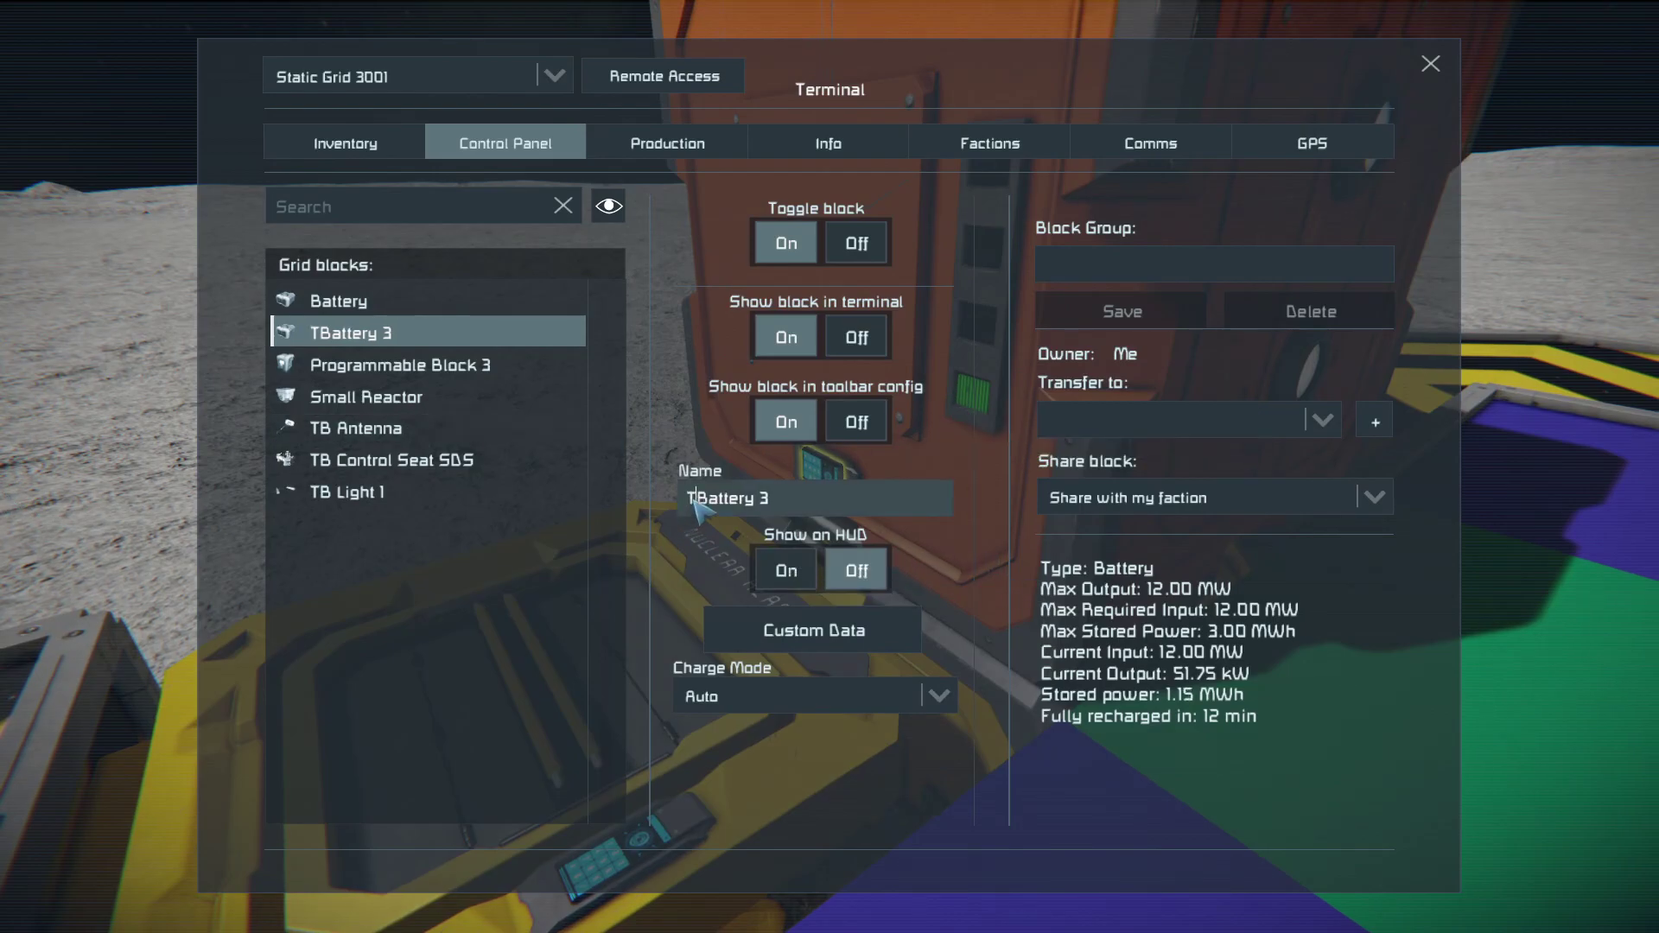
pyautogui.press('Escape')
pyautogui.press('s')
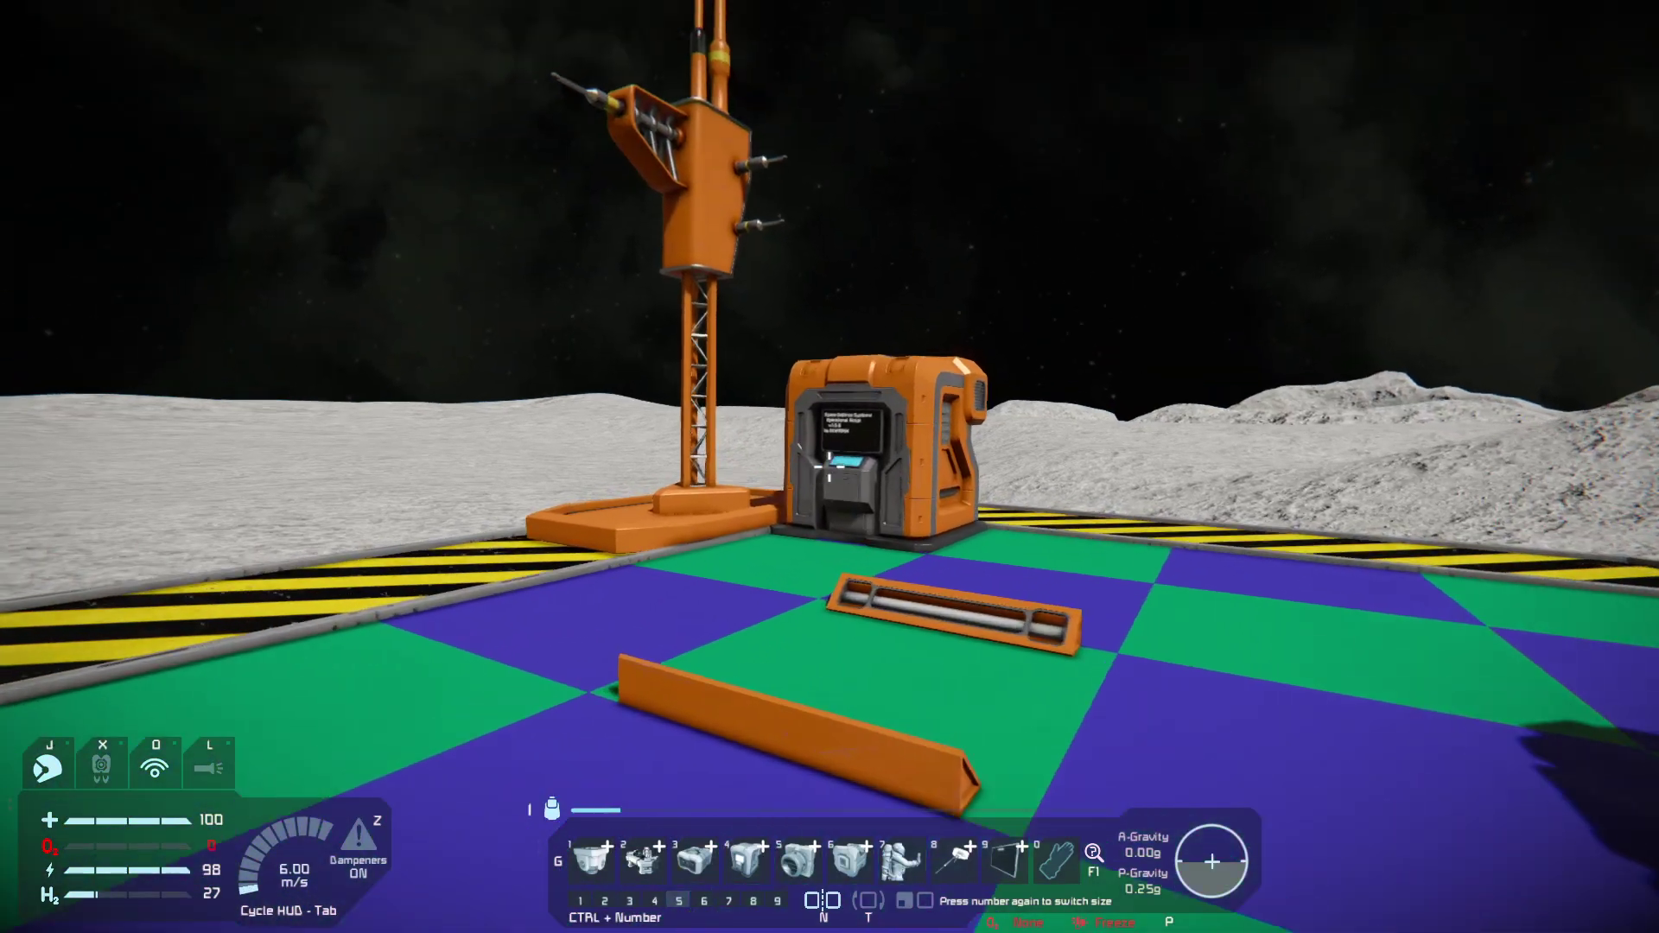
# Recompile Programmable Block 3's menu script.
pyautogui.press('f')
pyautogui.scroll(-10, 812, 605)
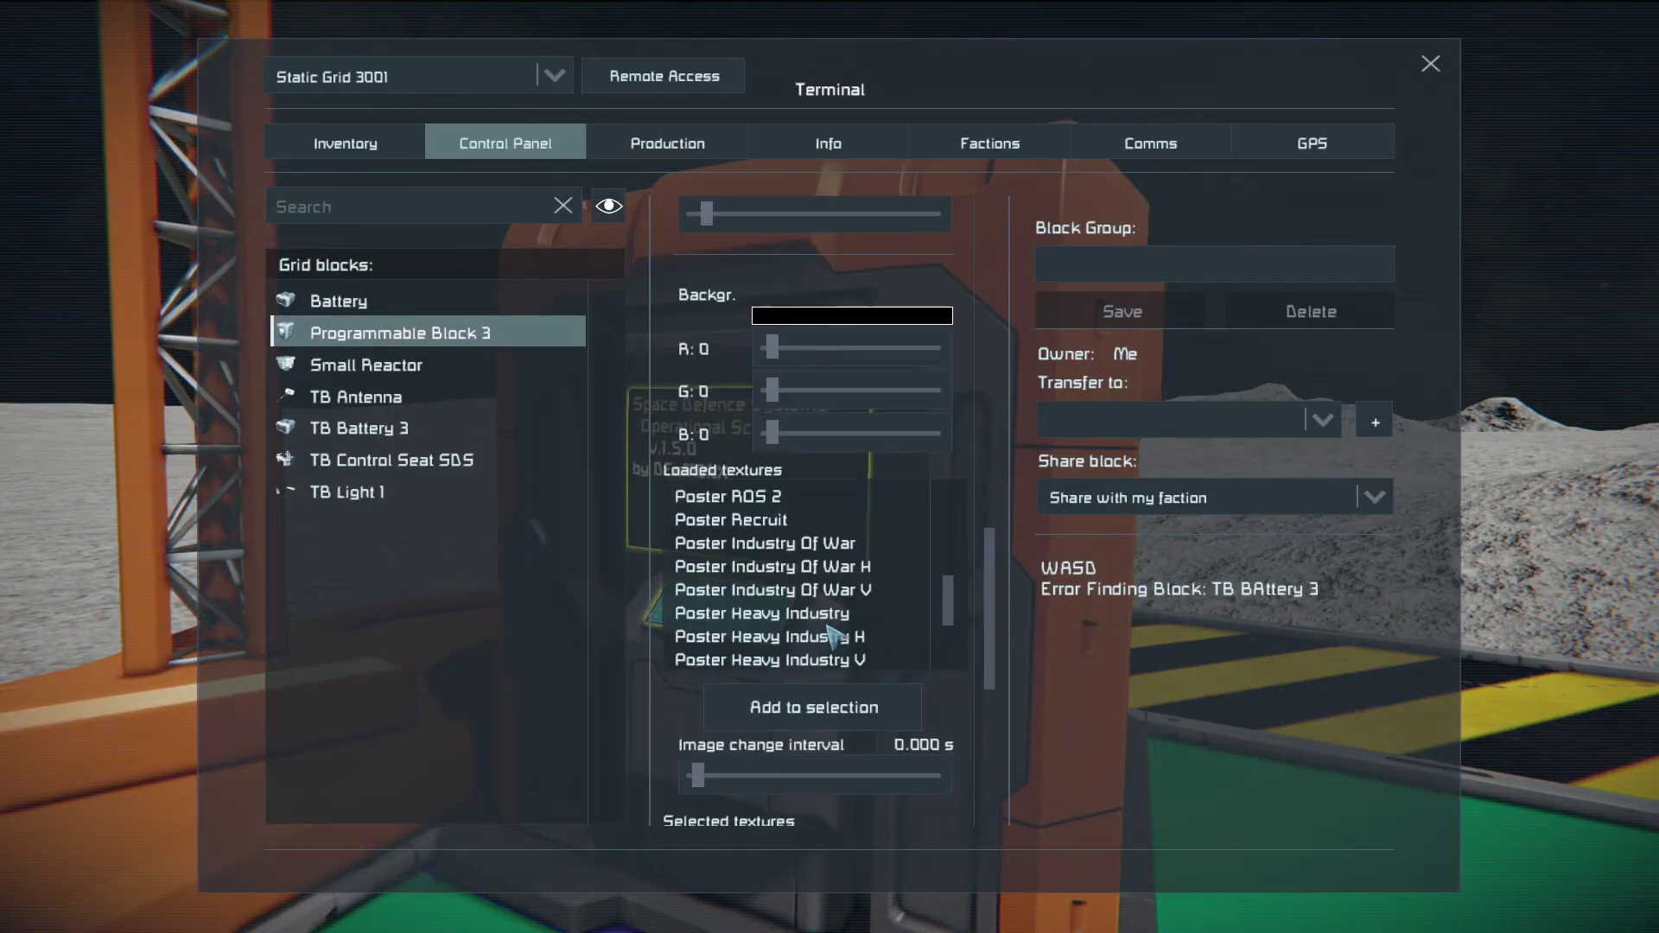
pyautogui.scroll(-5, 877, 787)
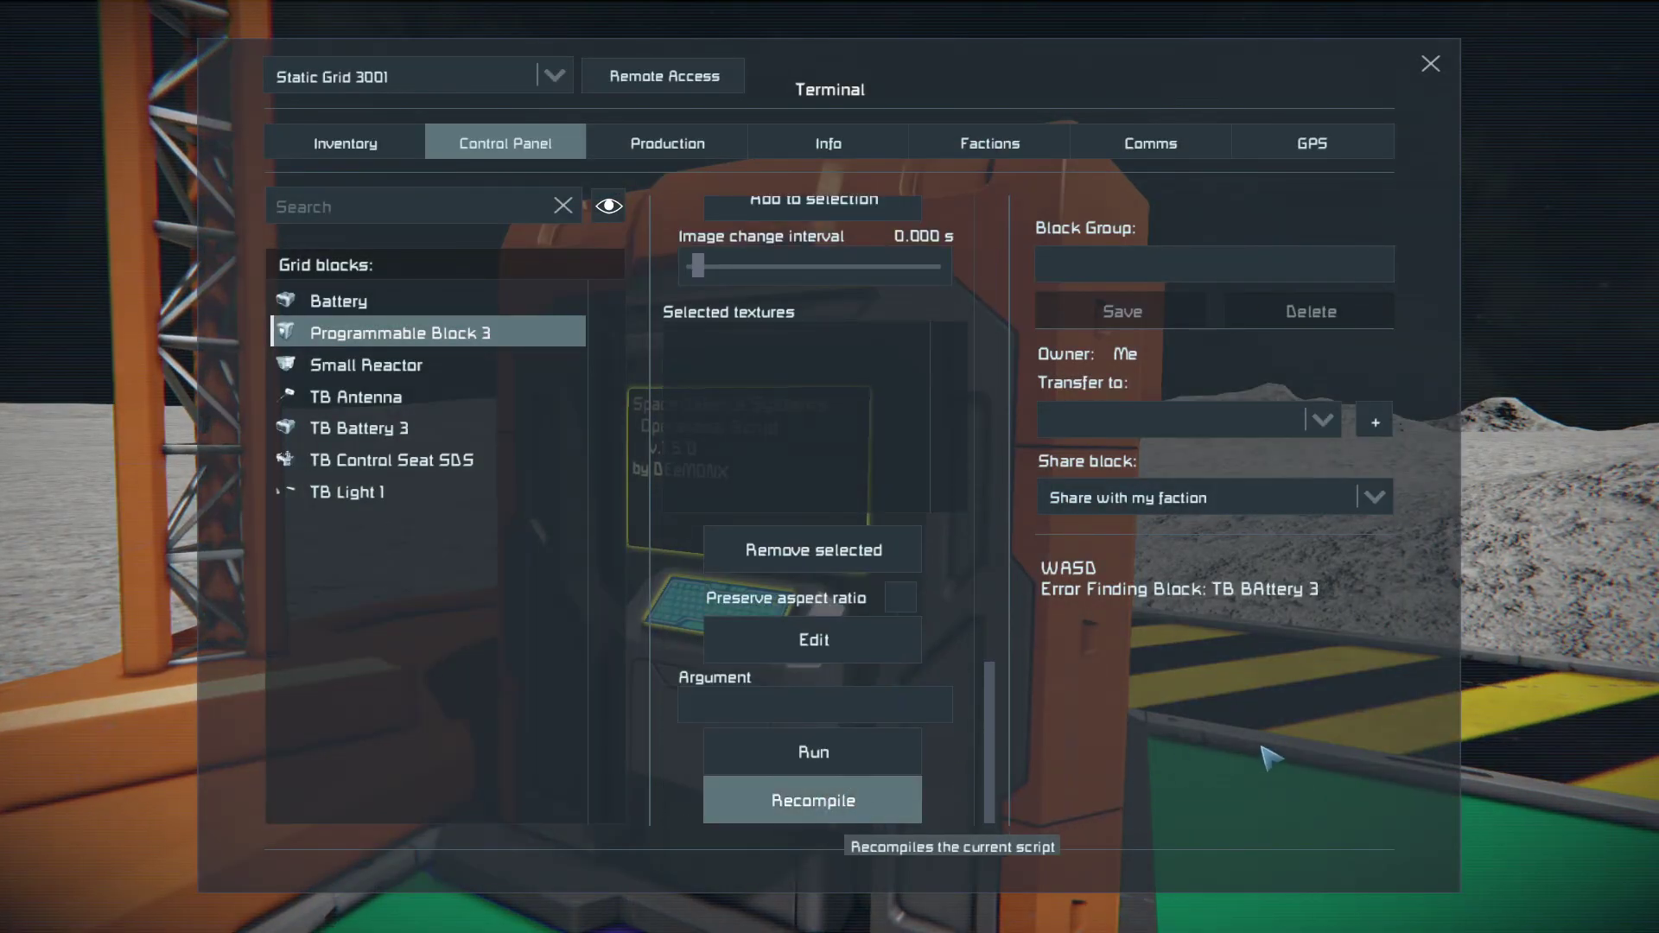
pyautogui.press('Escape')
# In the cockpit, confirm Battery 3 toggles off and on without an error.
pyautogui.press('w')
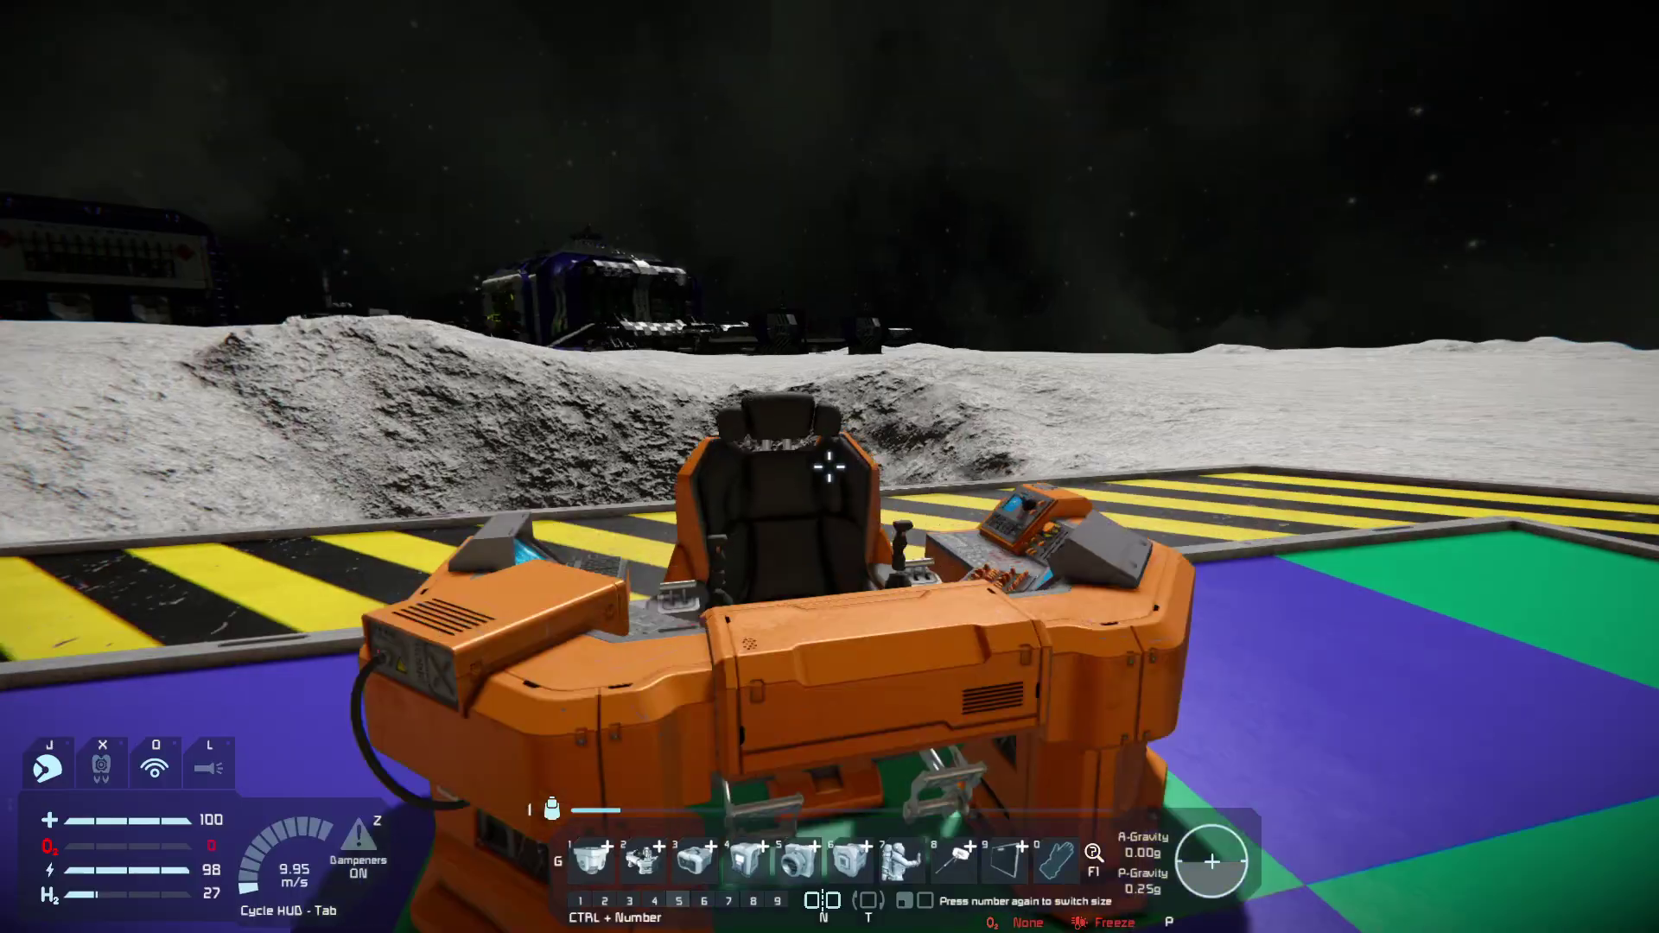
pyautogui.press('f')
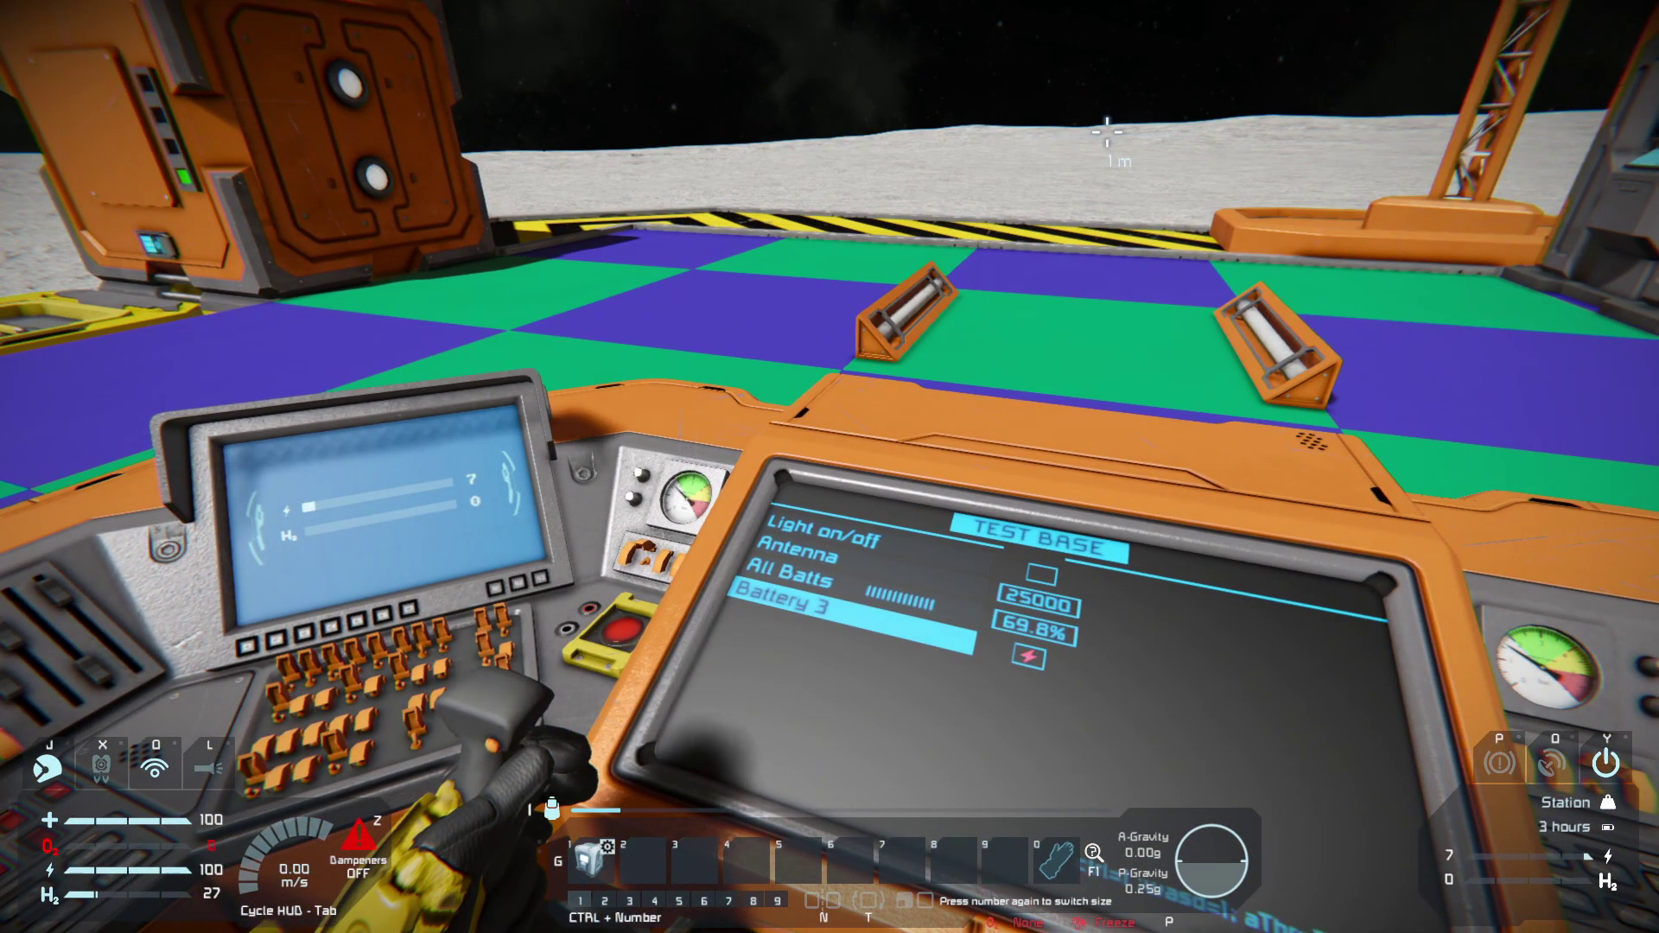
pyautogui.press('f')
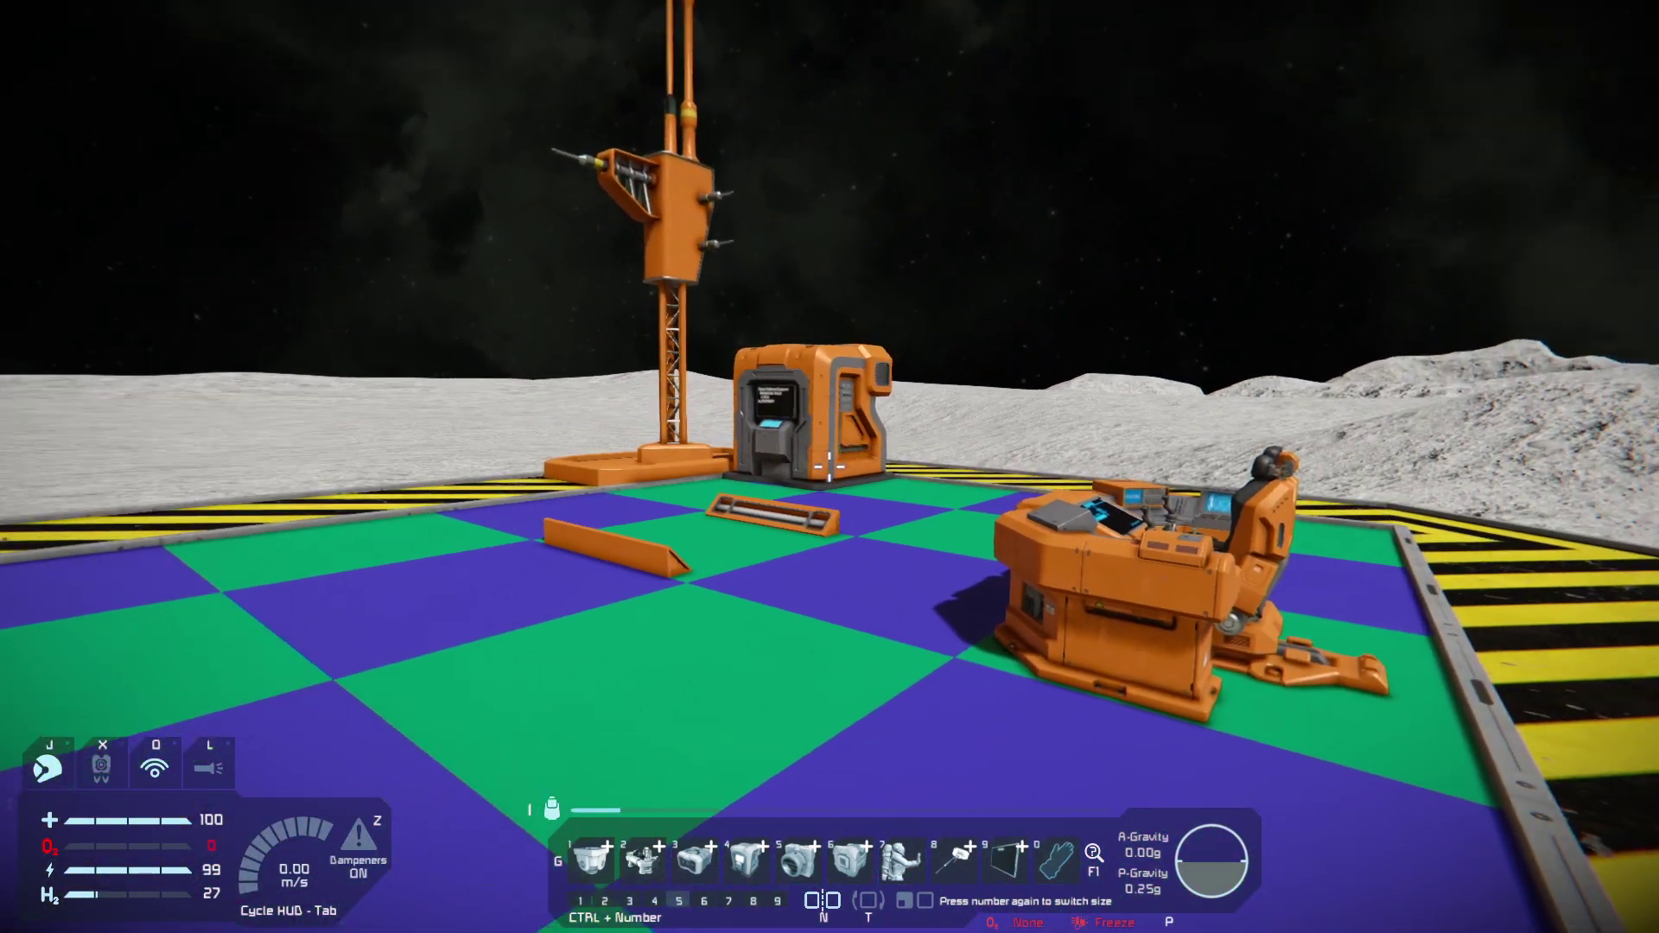
pyautogui.press('w')
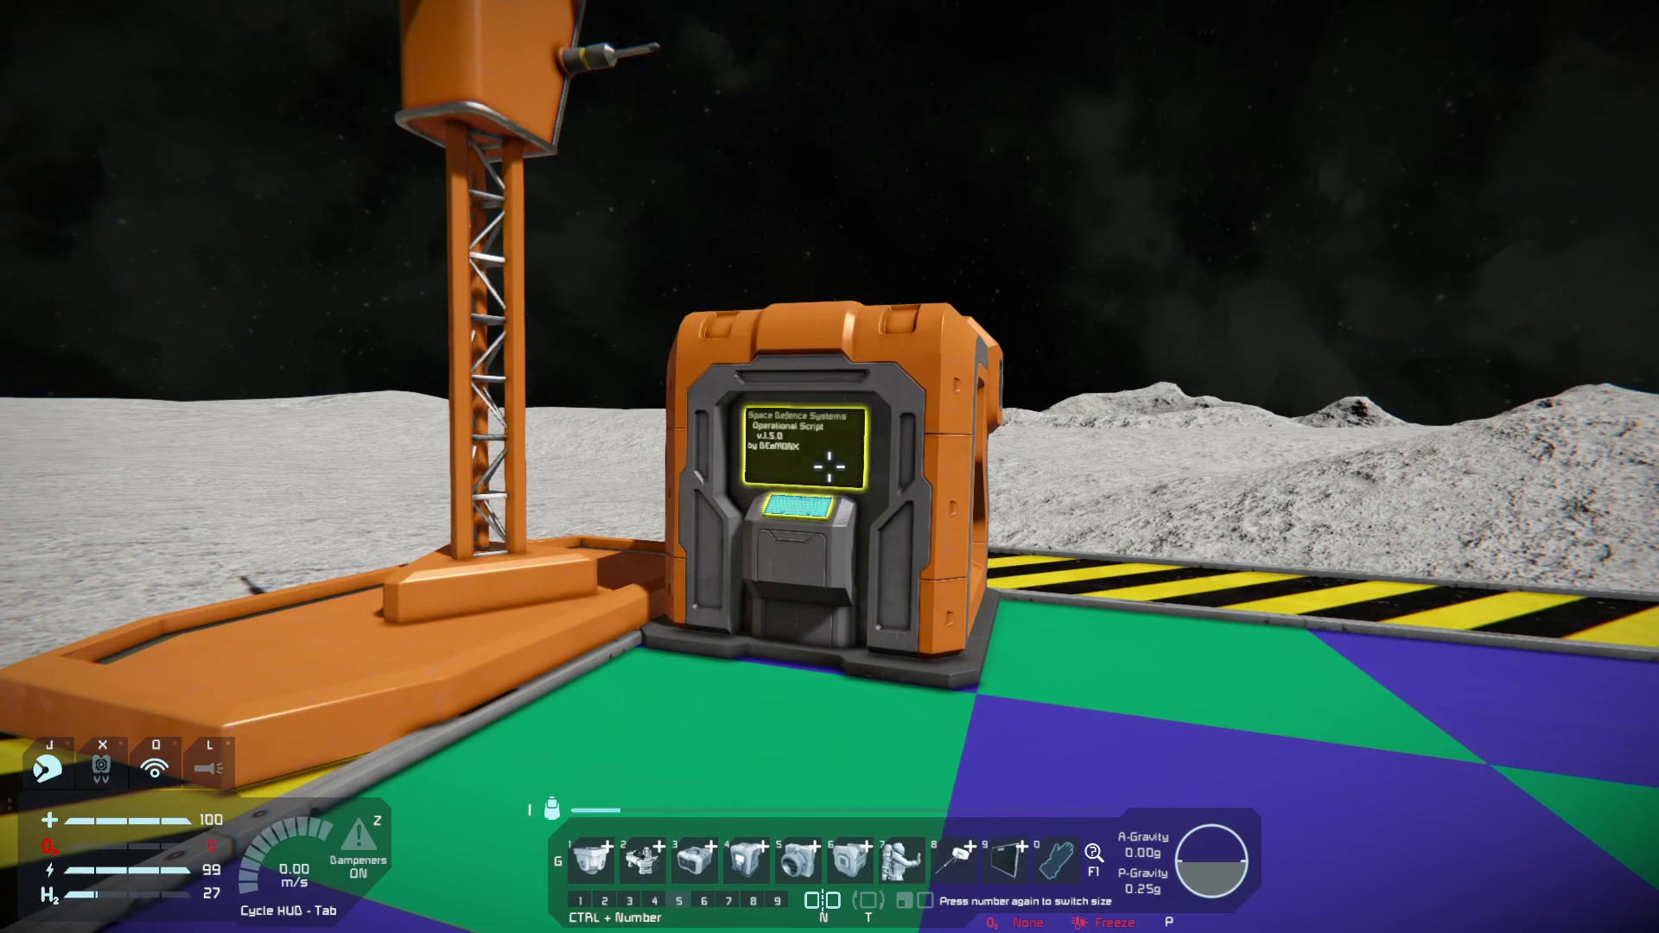
pyautogui.press('s')
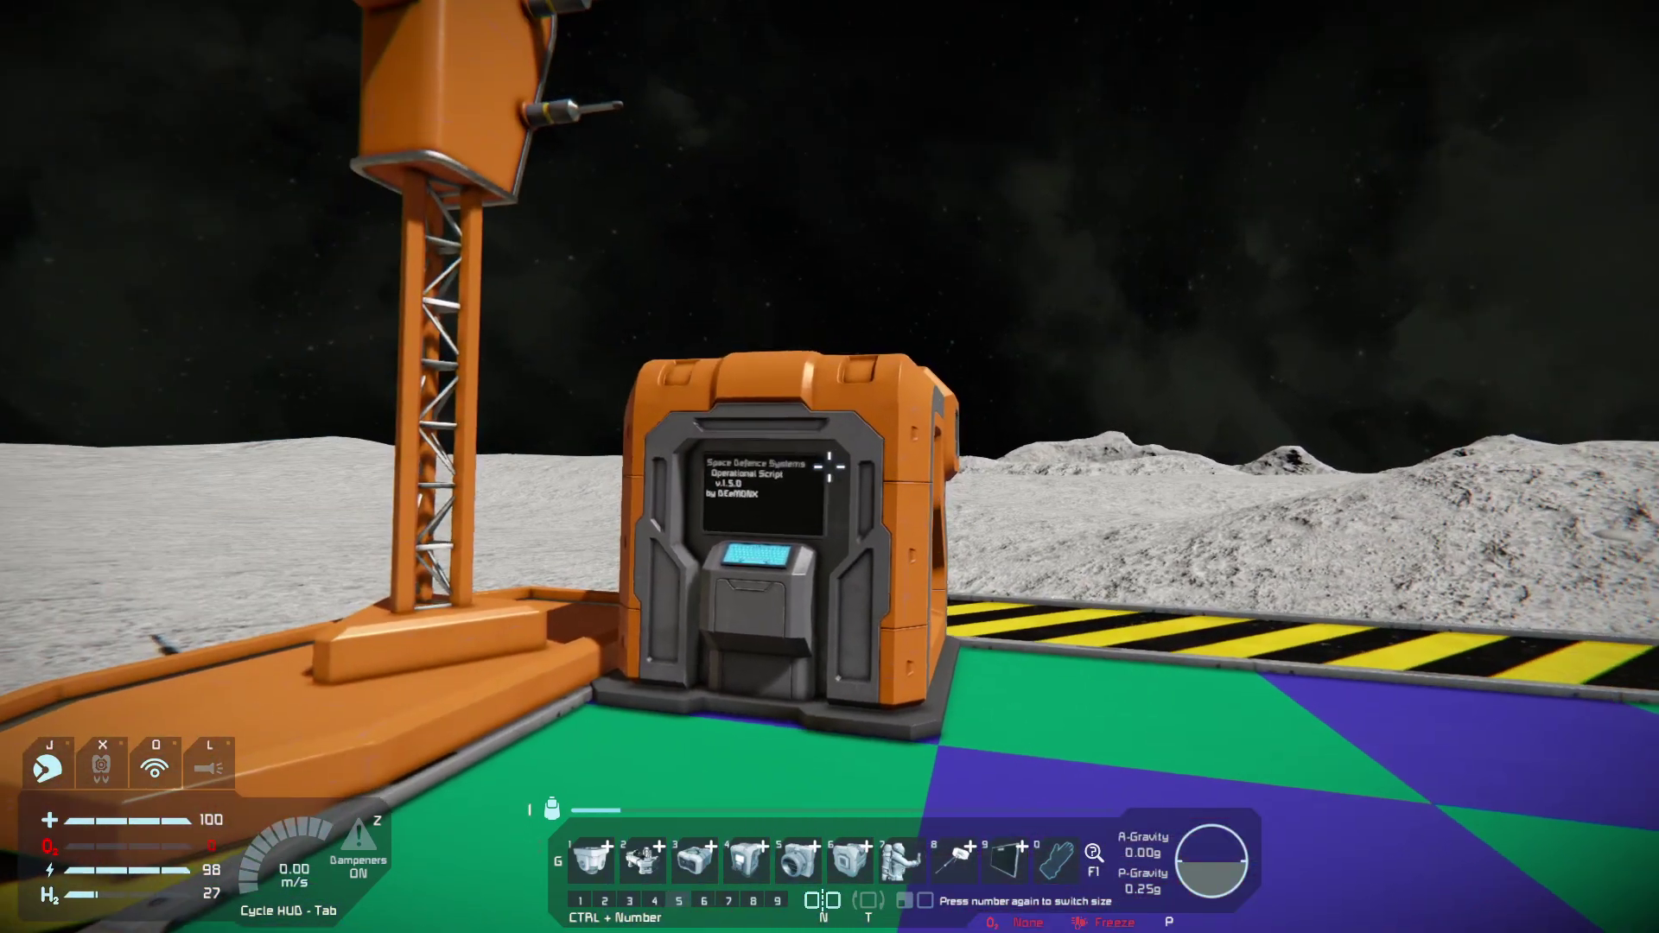
pyautogui.press('s')
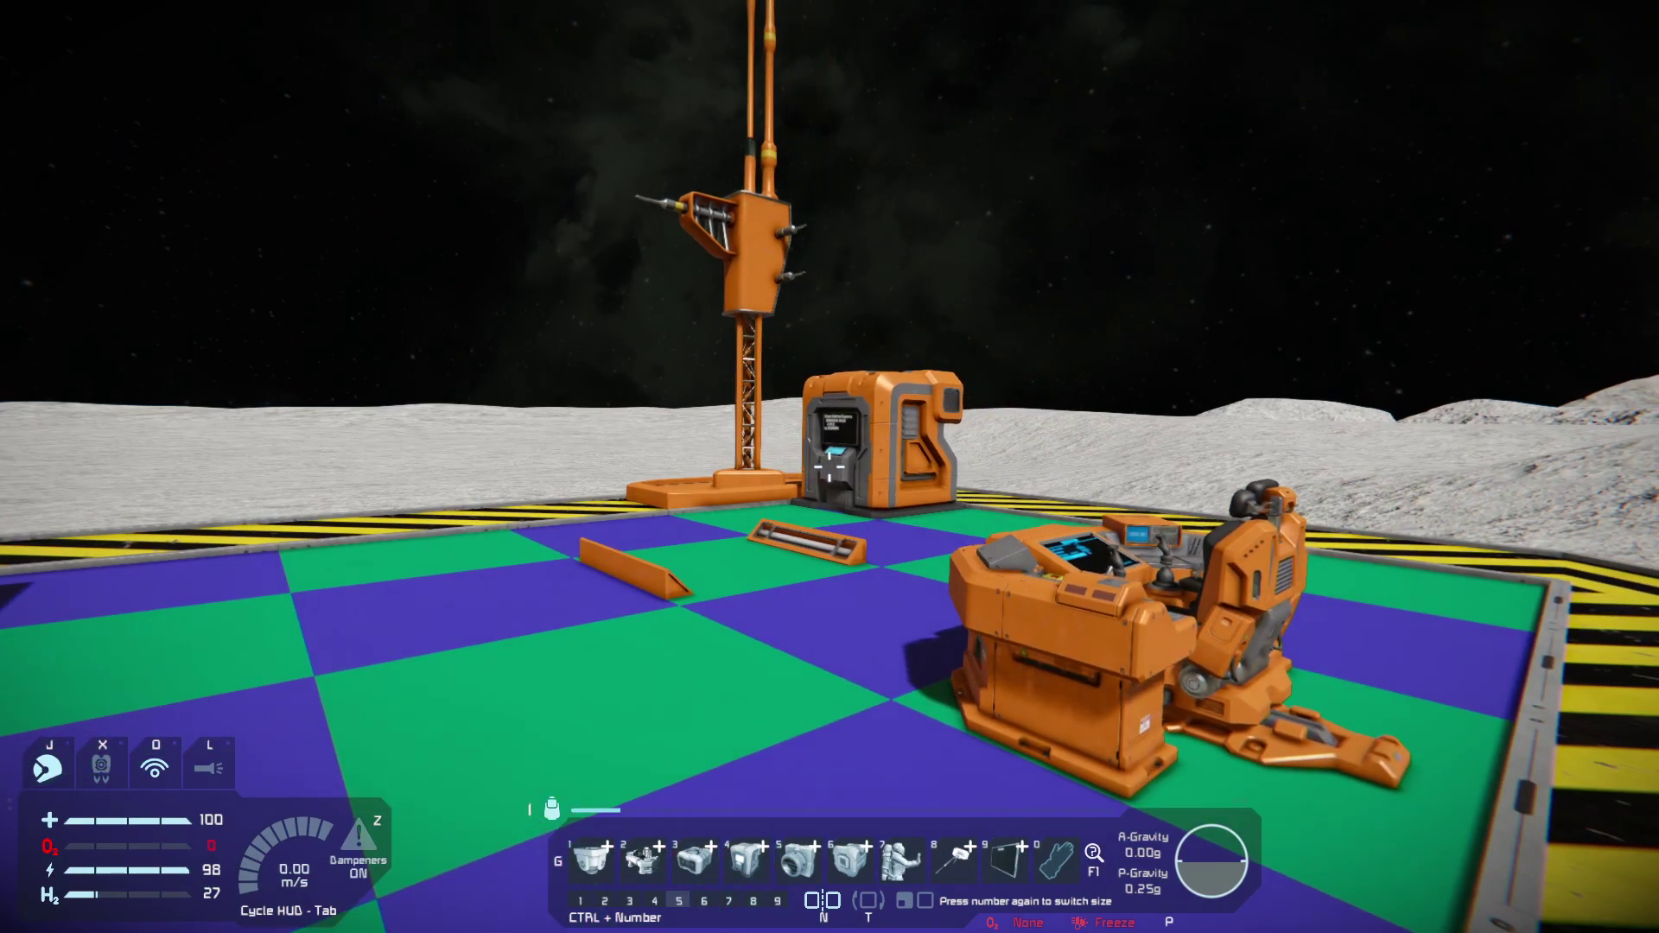
pyautogui.press('w')
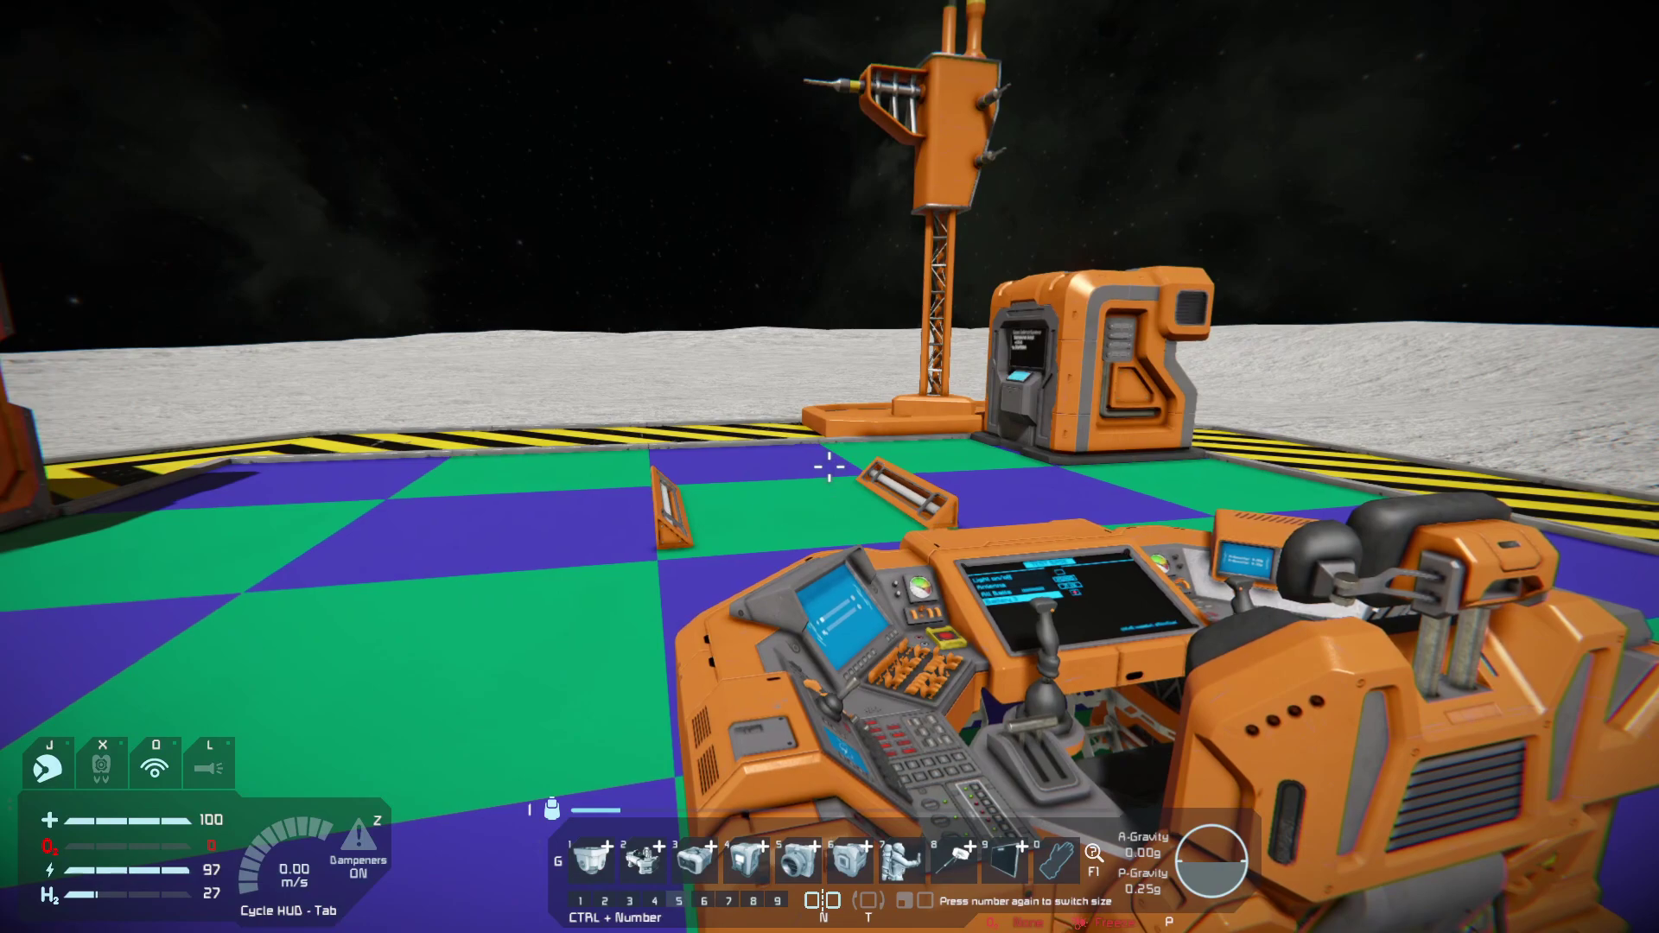
pyautogui.press('a')
pyautogui.press('a')
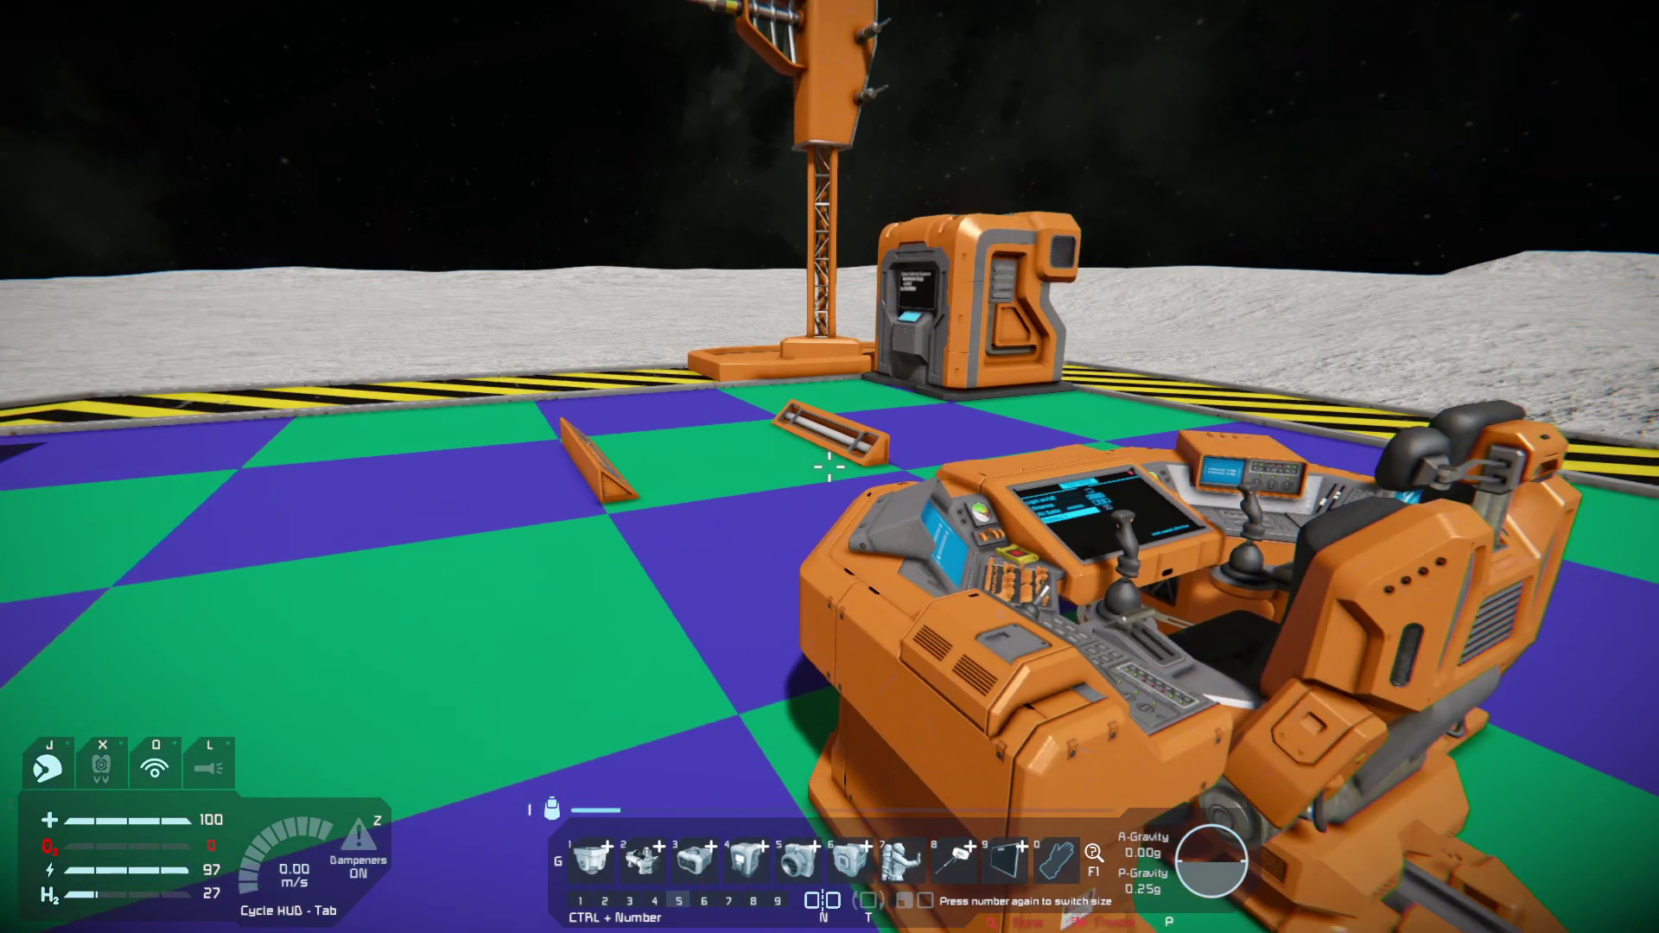
pyautogui.press('s')
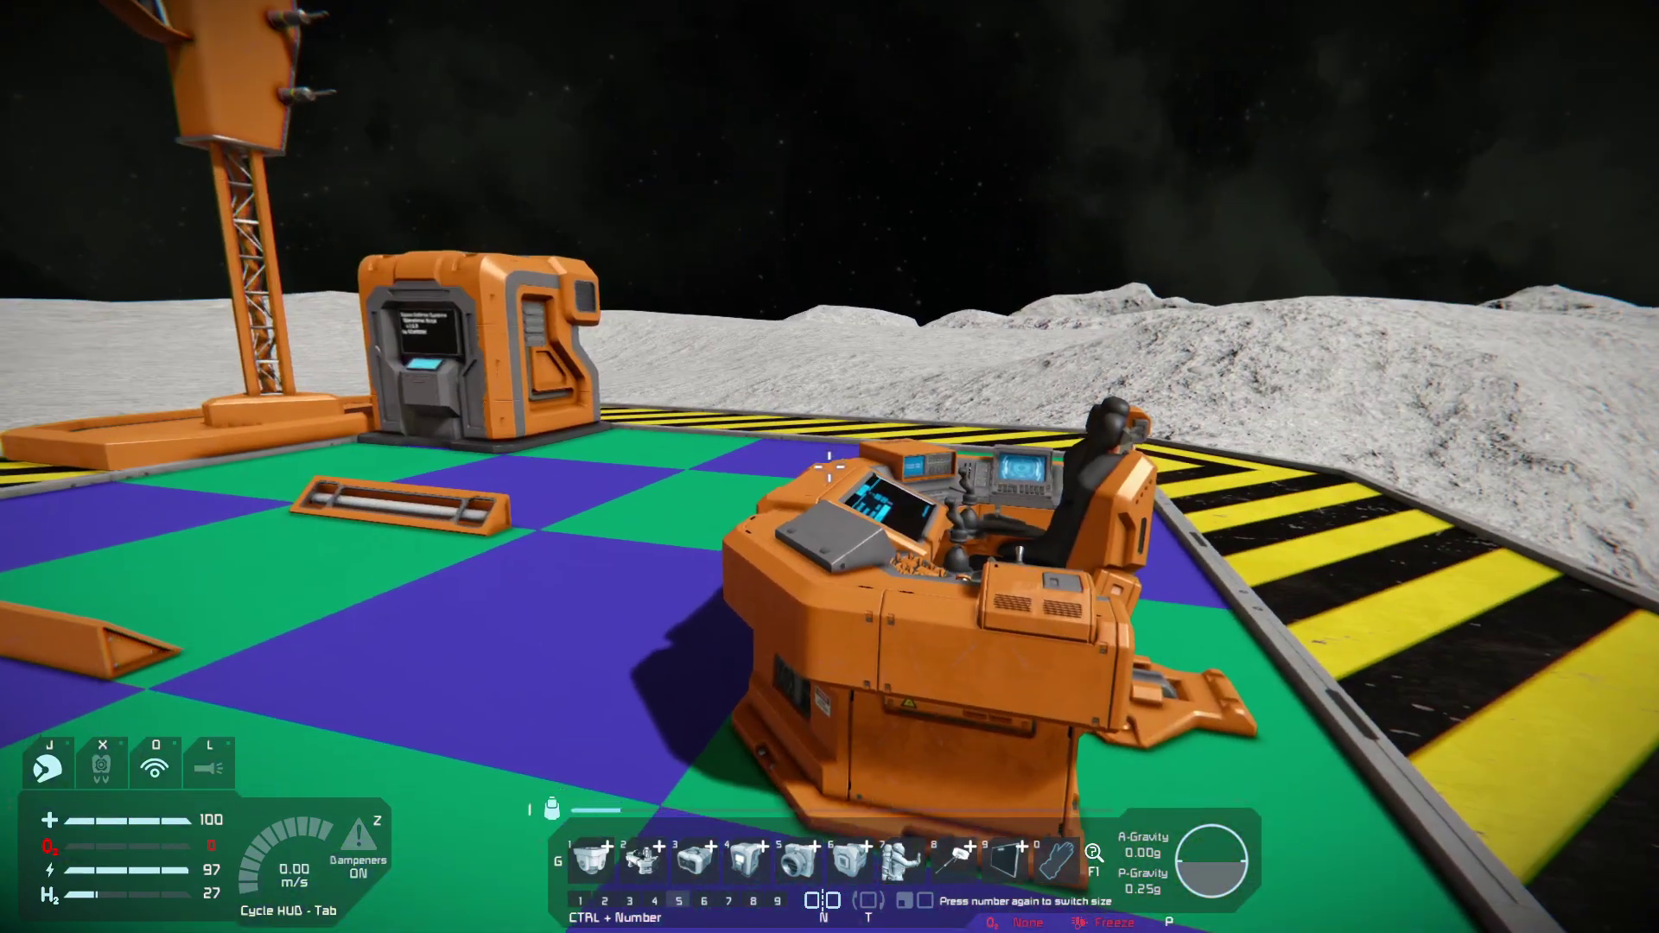
pyautogui.press('w')
pyautogui.press('a')
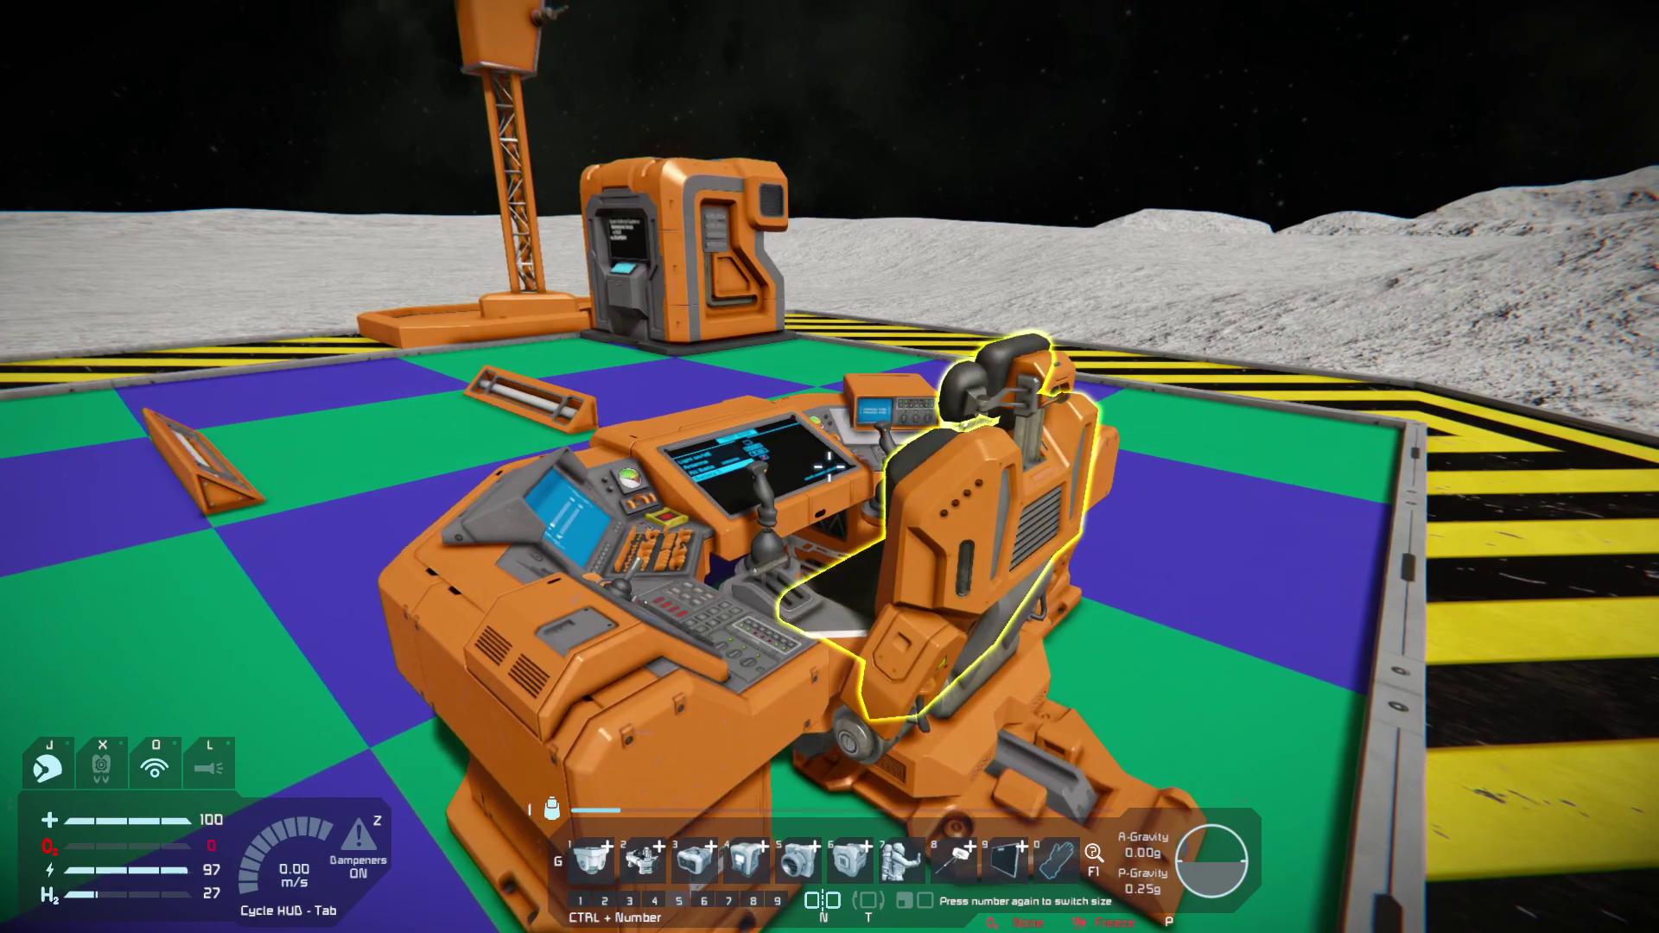
pyautogui.press('s')
pyautogui.press('w')
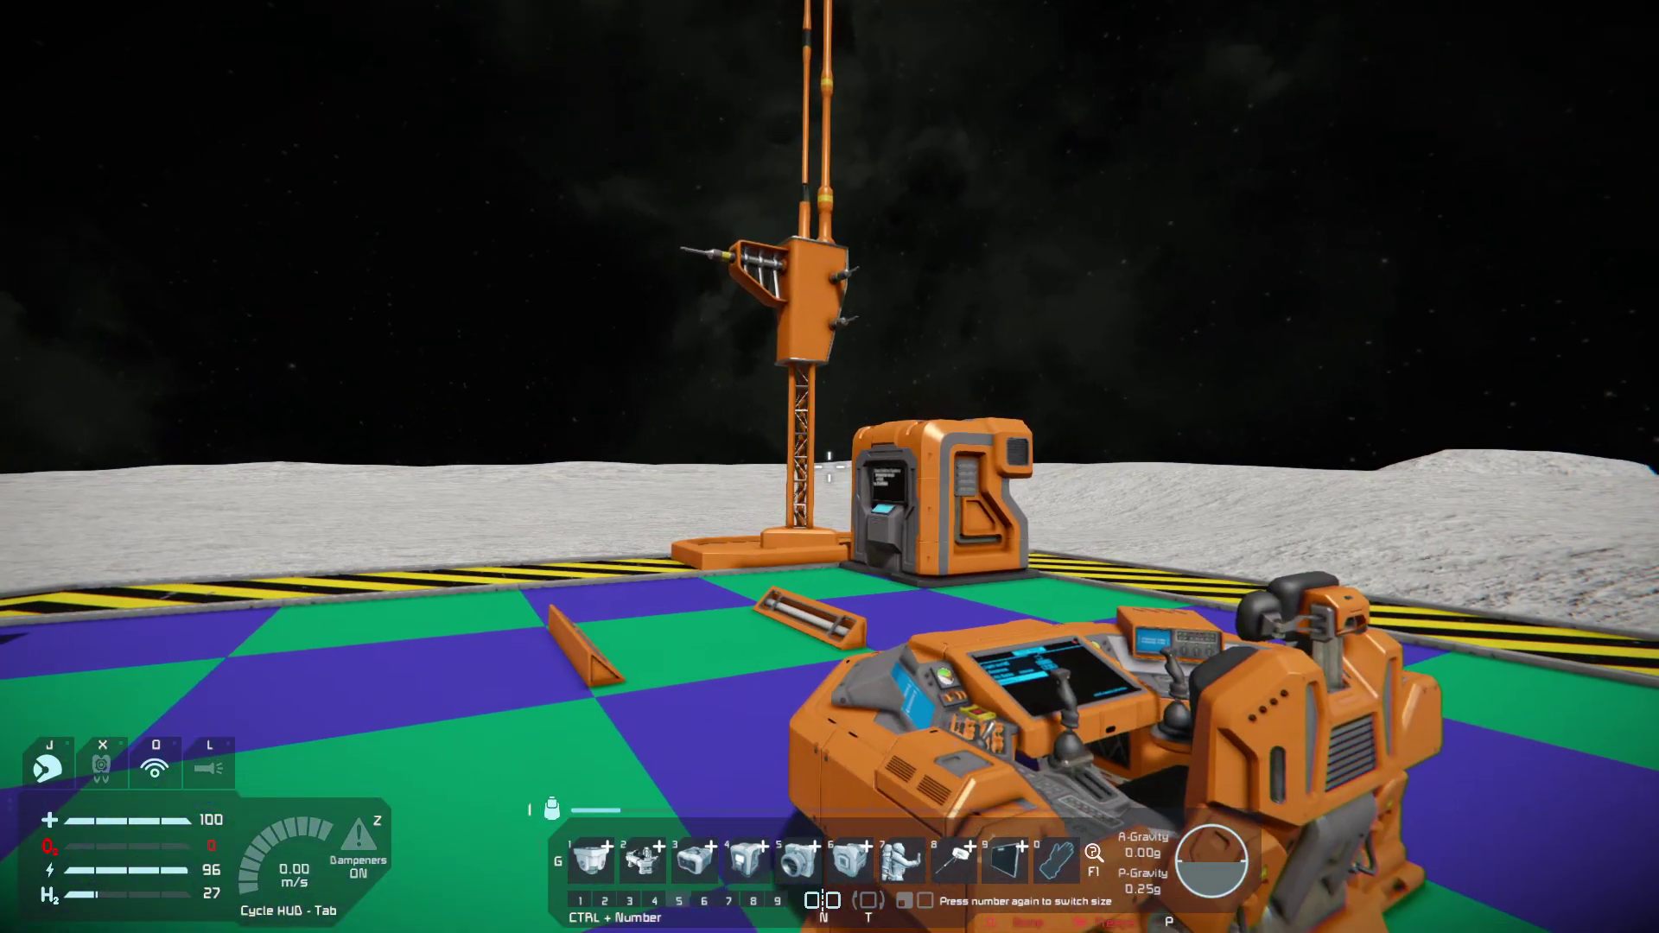